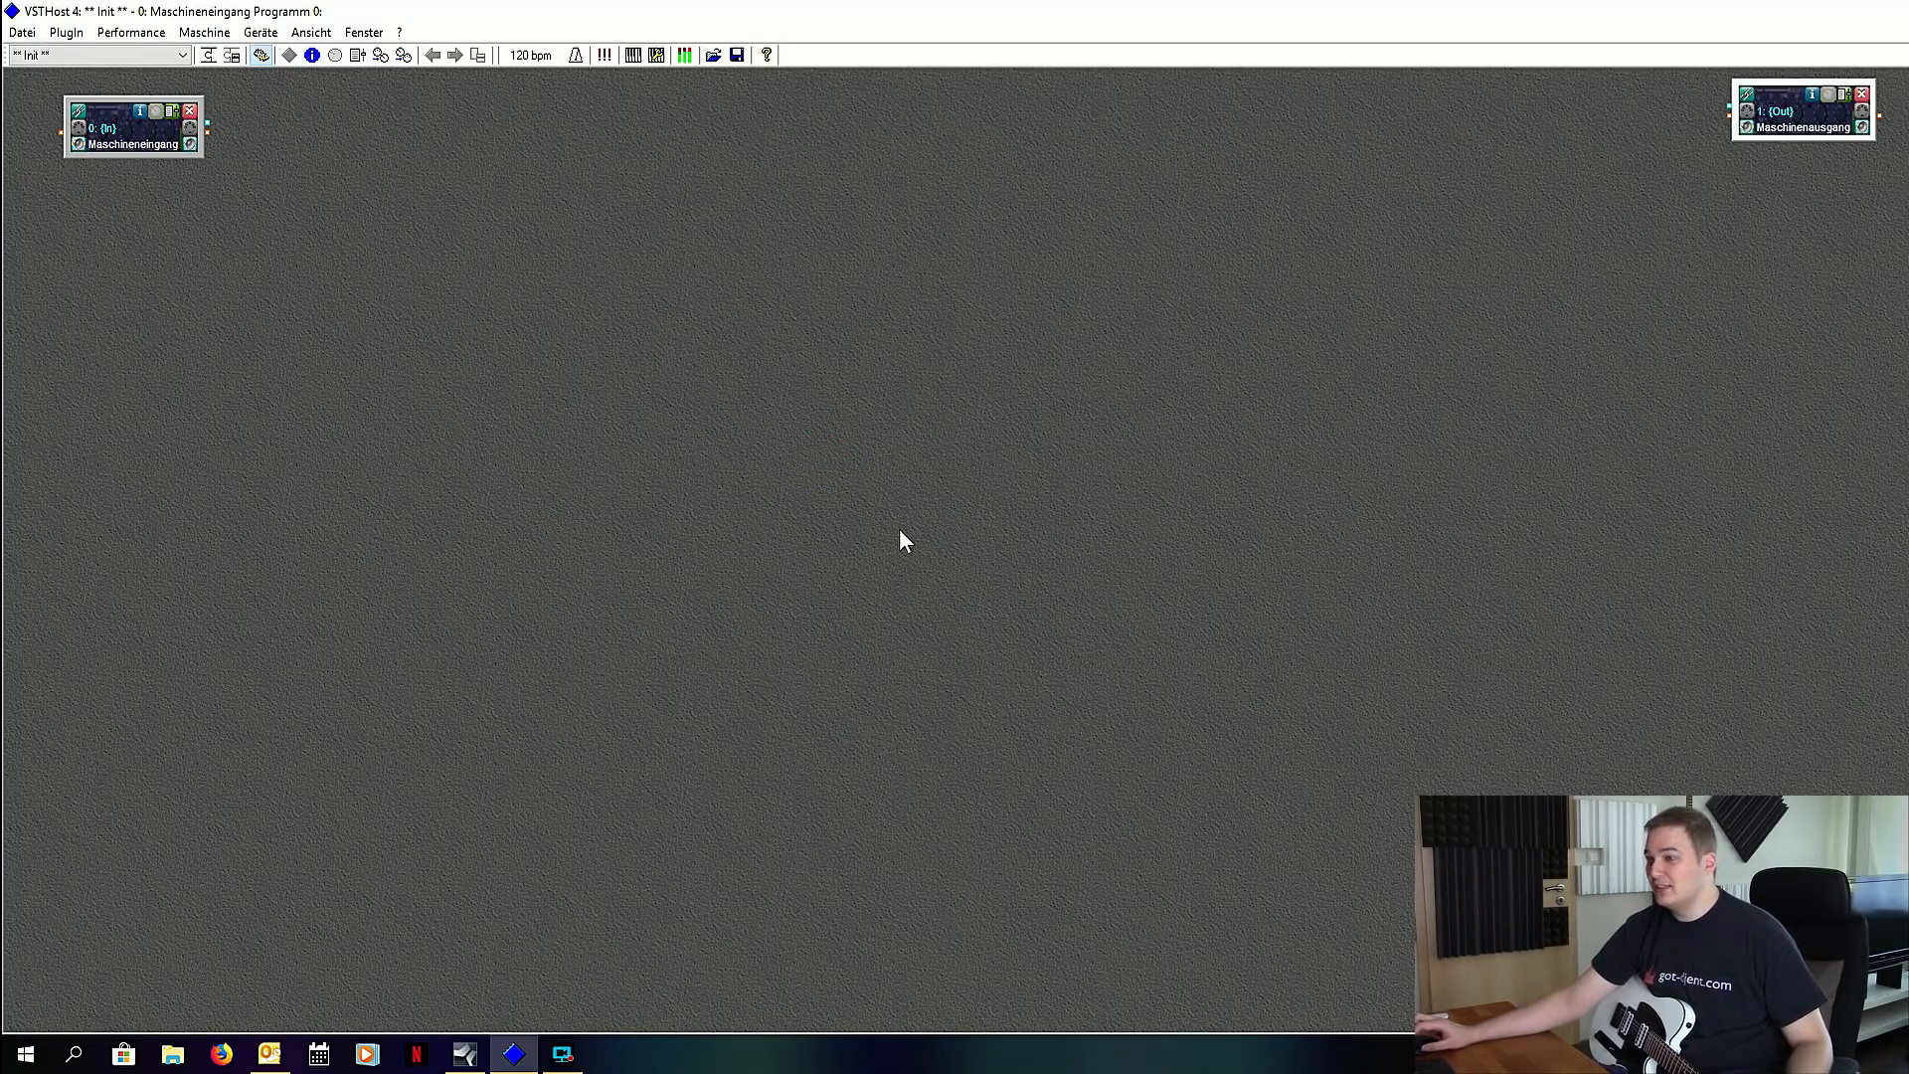
# Step: Move the Maschinenausgang module slightly down and inward on the canvas
pyautogui.click(899, 528)
pyautogui.moveTo(1819, 127); pyautogui.dragTo(1802, 166)
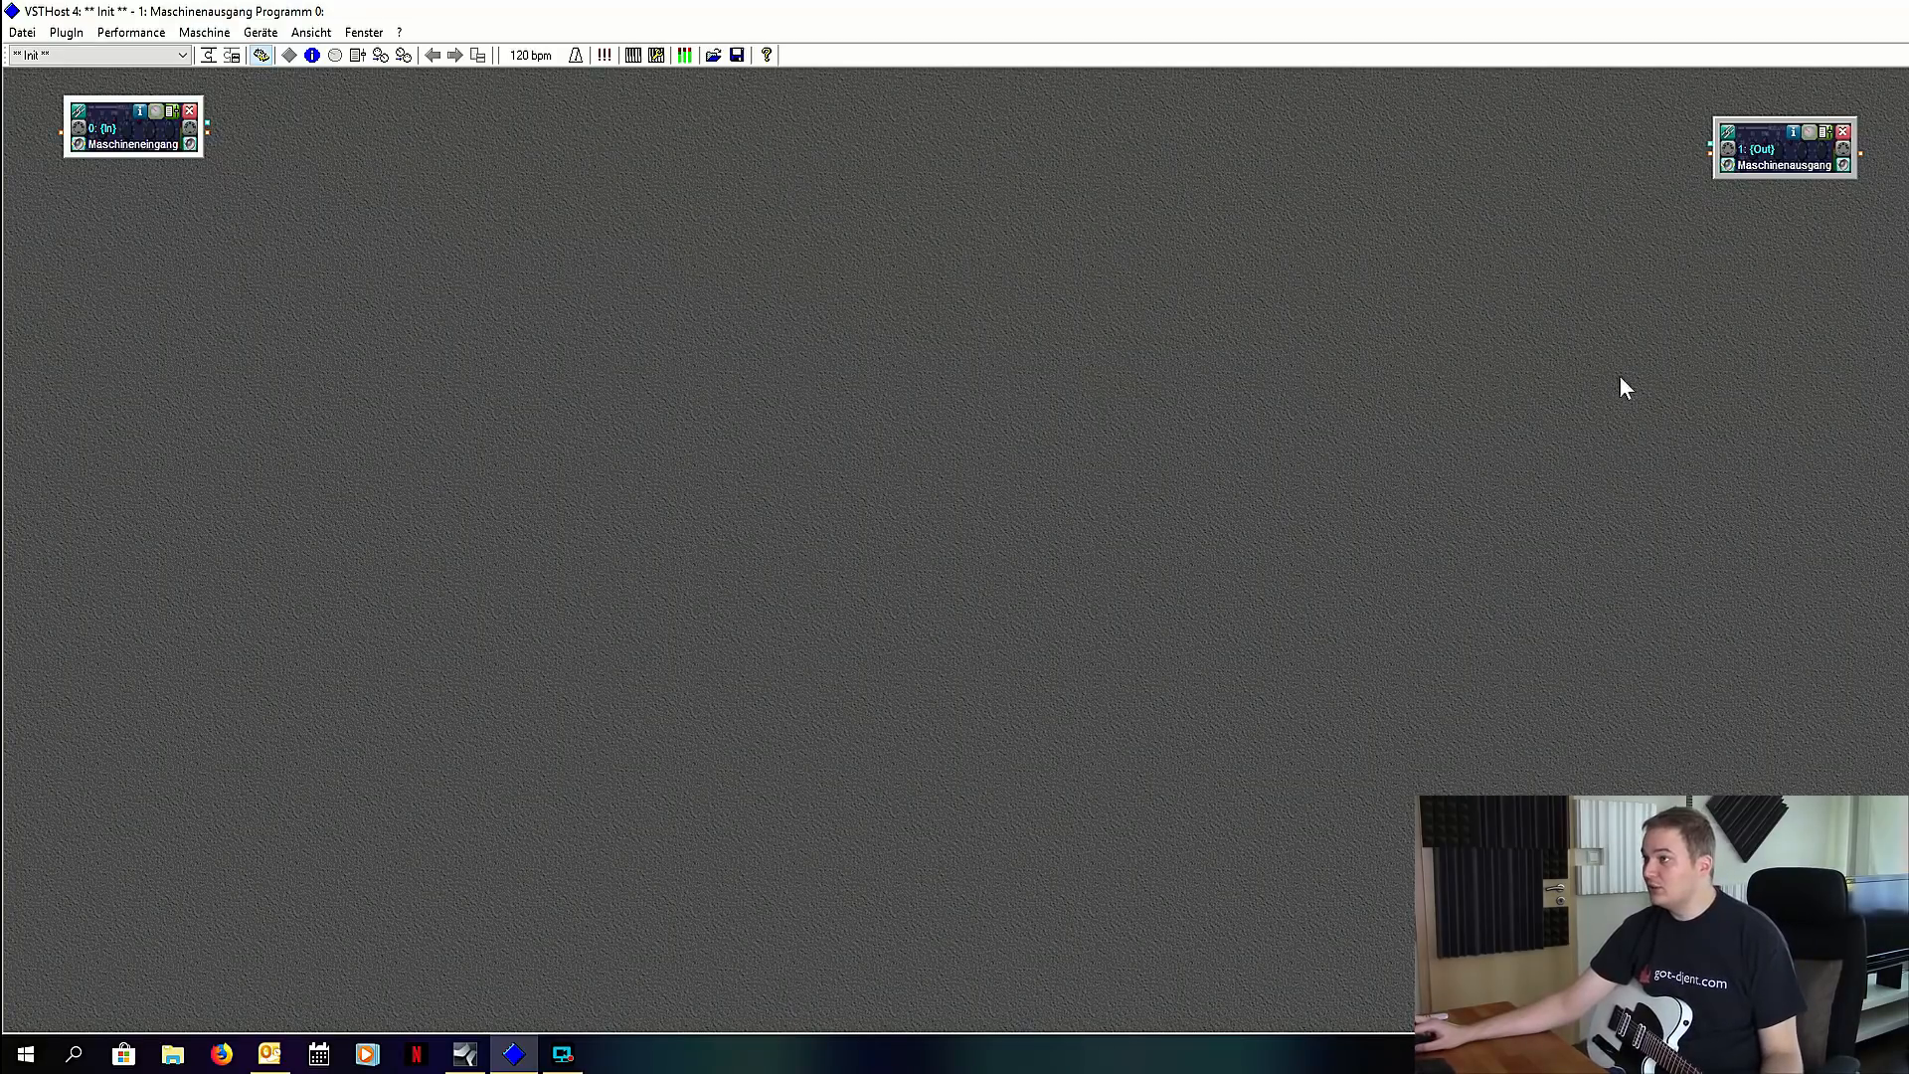
pyautogui.click(1454, 511)
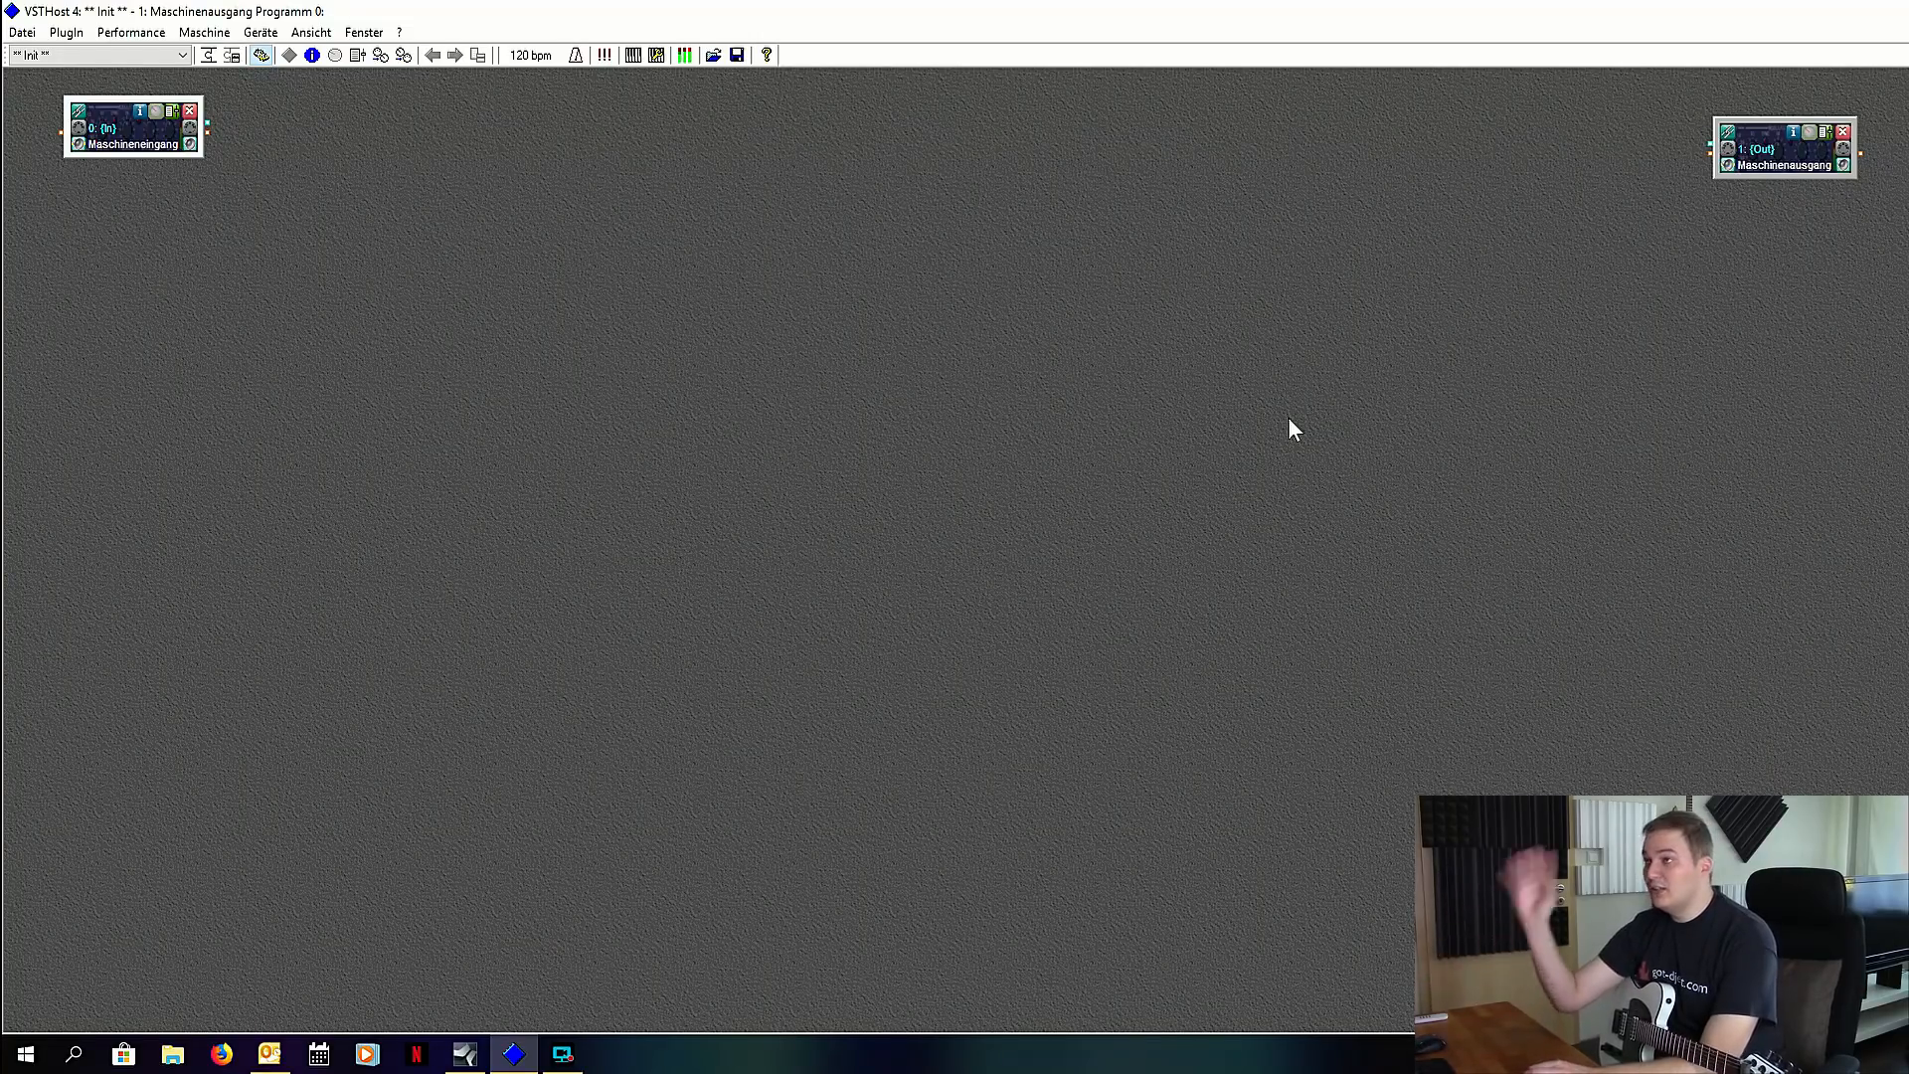
# Step: Open the wave audio device settings and review the available output devices without changing the selection
pyautogui.click(259, 32)
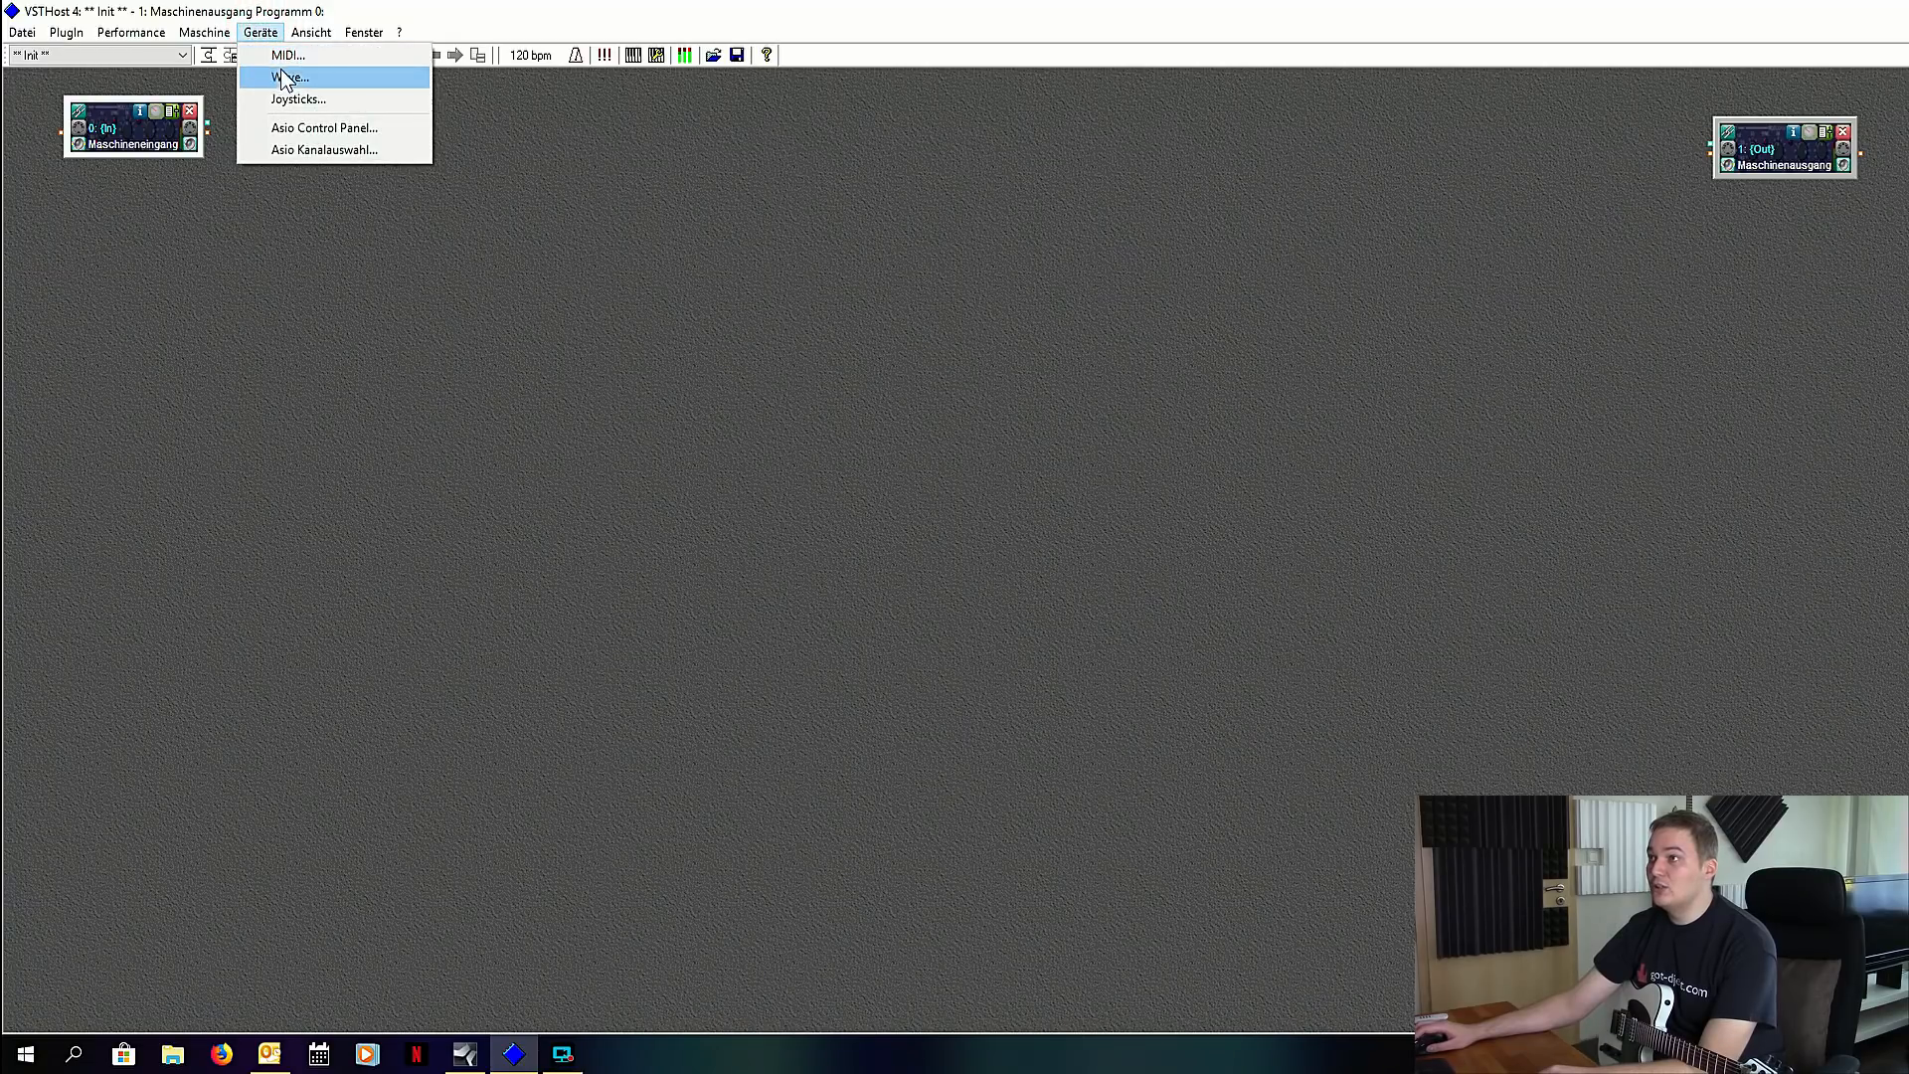
pyautogui.click(306, 77)
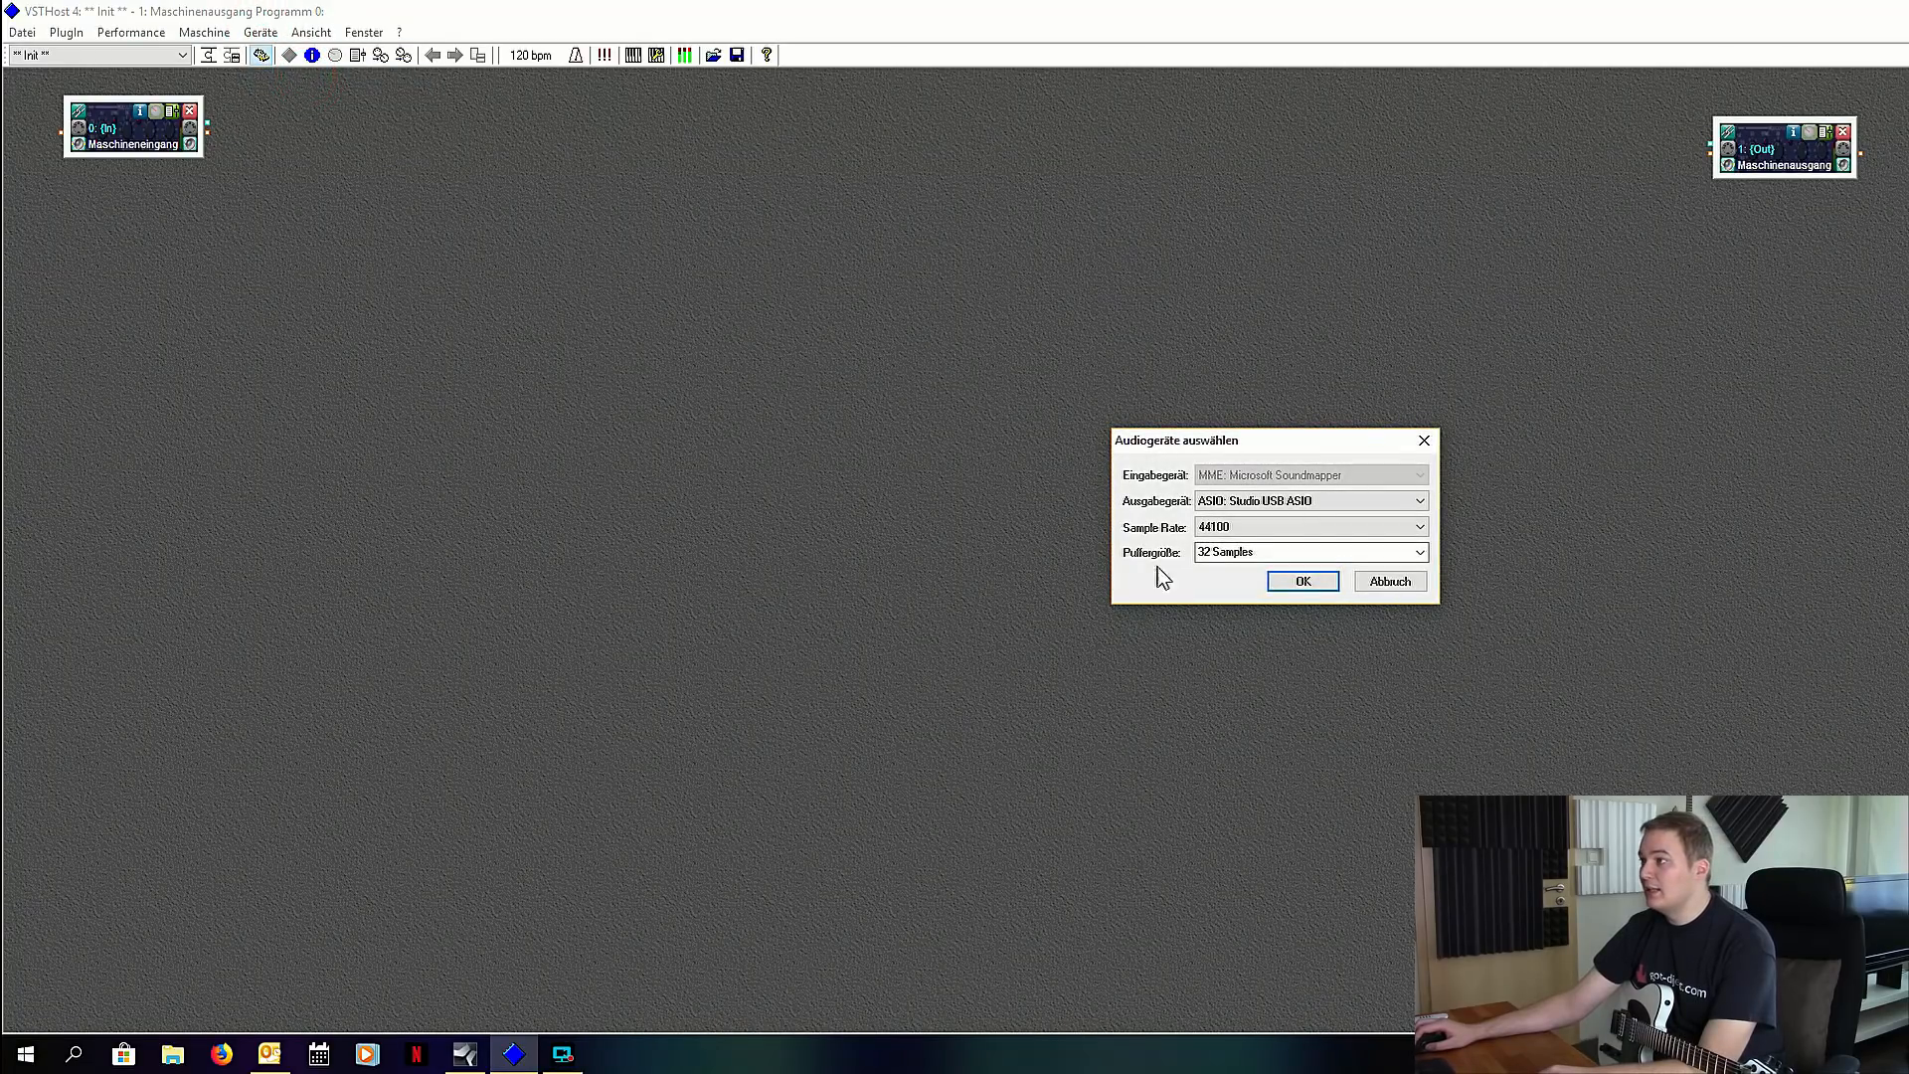
pyautogui.click(1229, 502)
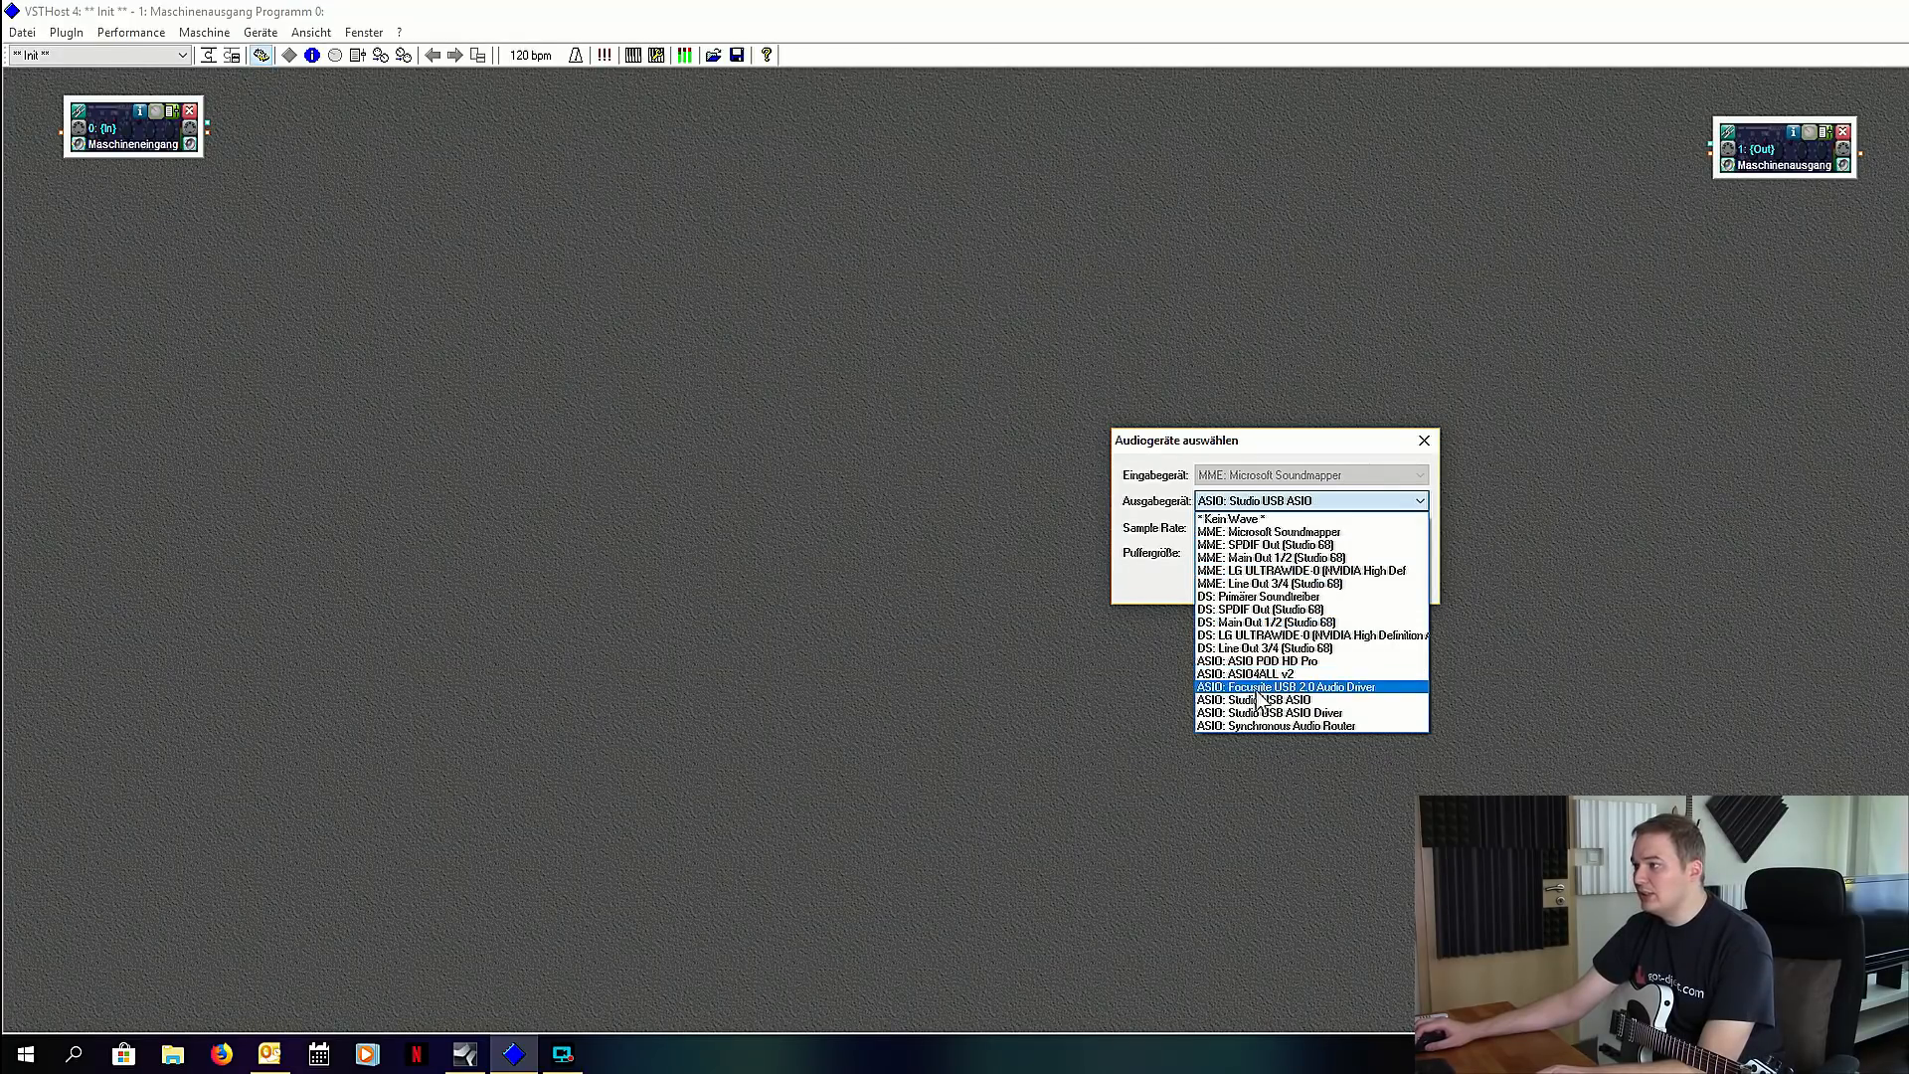
pyautogui.click(1052, 682)
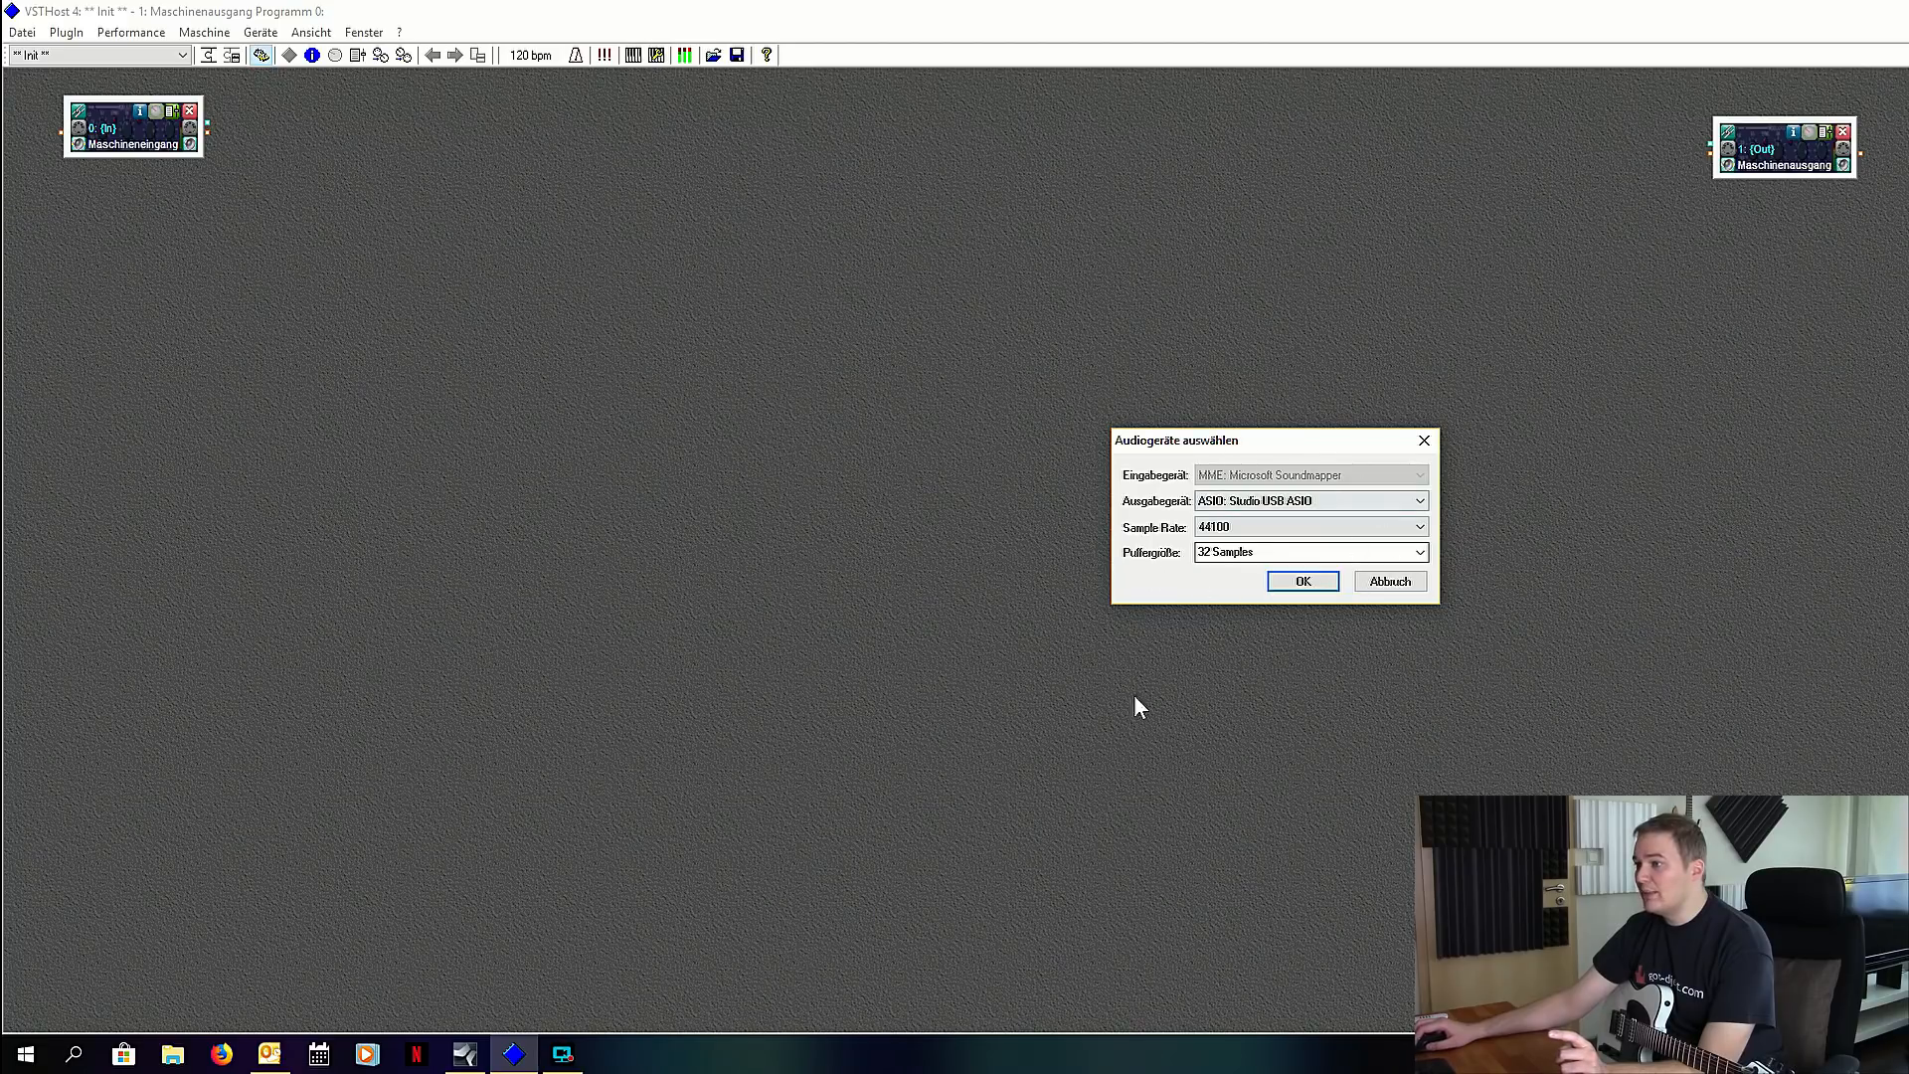
# Step: Inspect the Studio 68 interface's sample rate and buffer settings in Universal Control, and close it
pyautogui.click(1680, 1054)
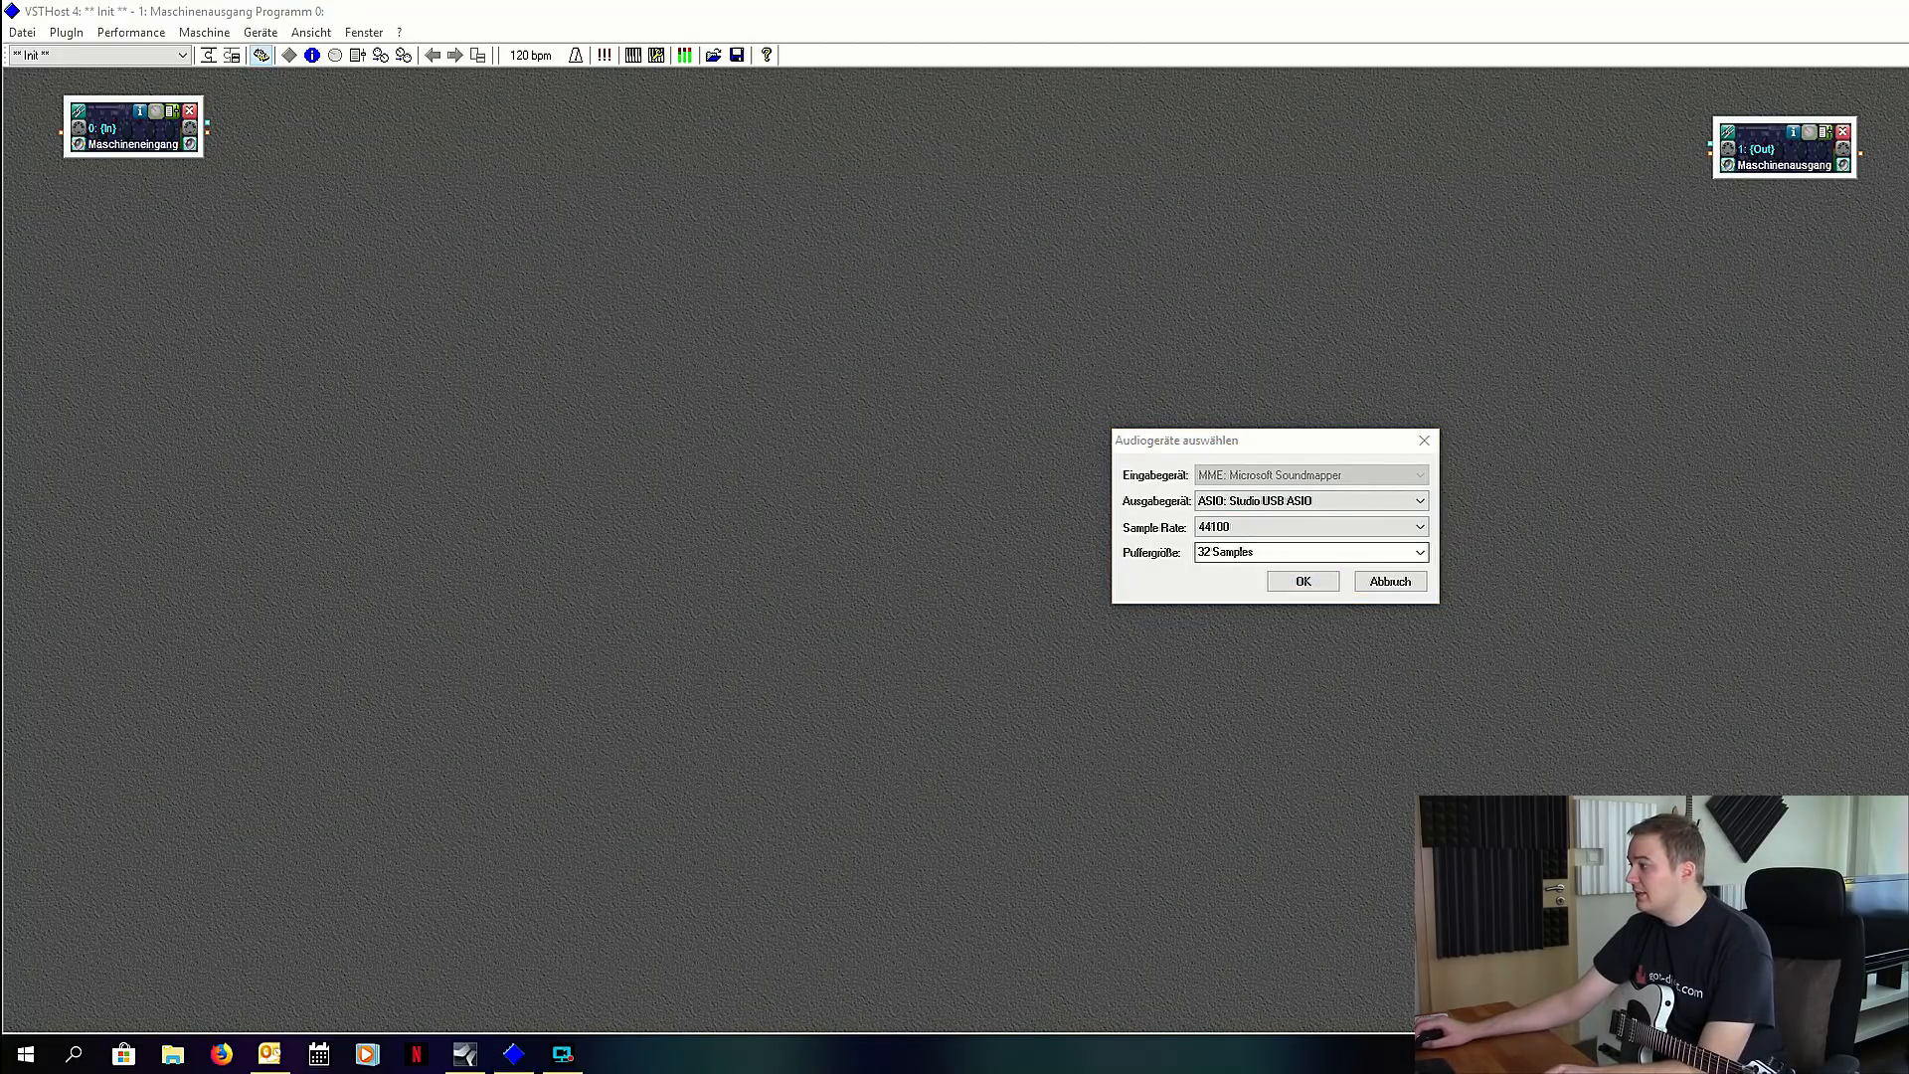
pyautogui.moveTo(1209, 298); pyautogui.dragTo(1193, 243)
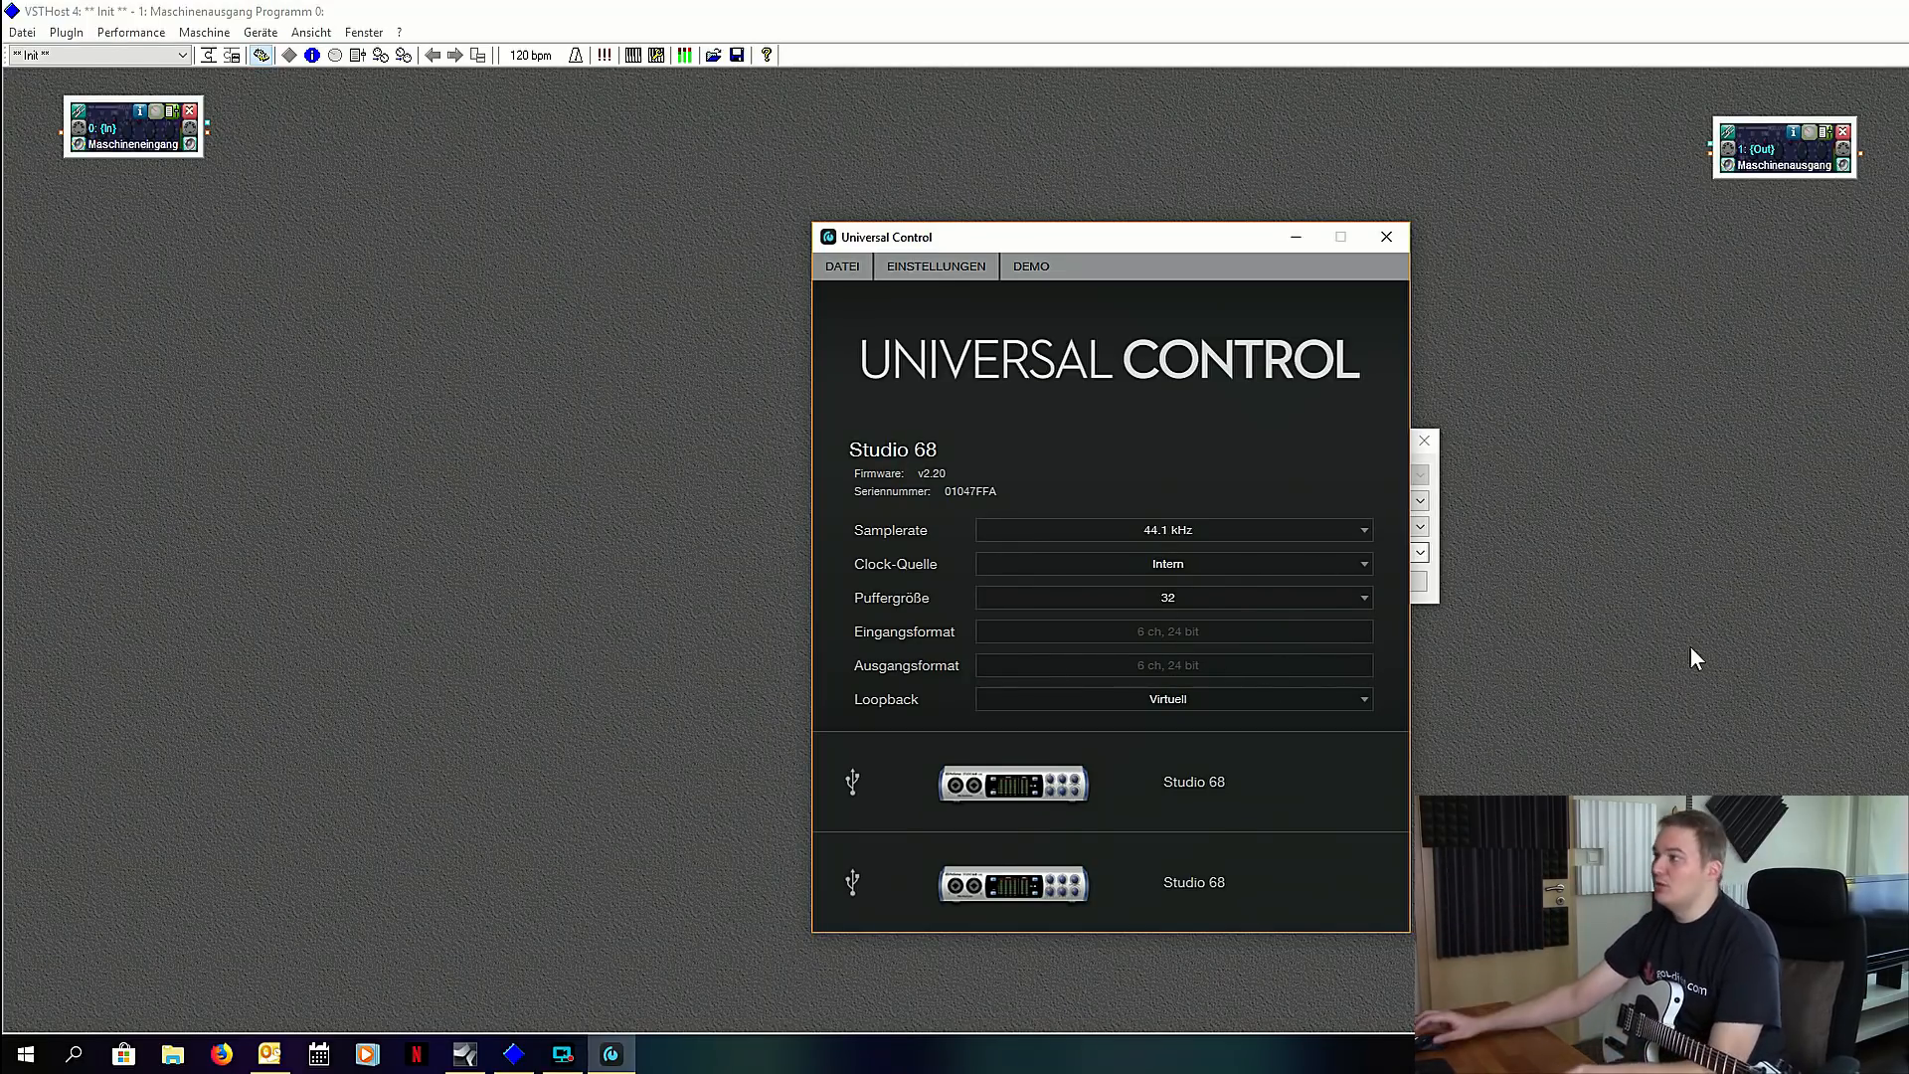
pyautogui.click(1387, 238)
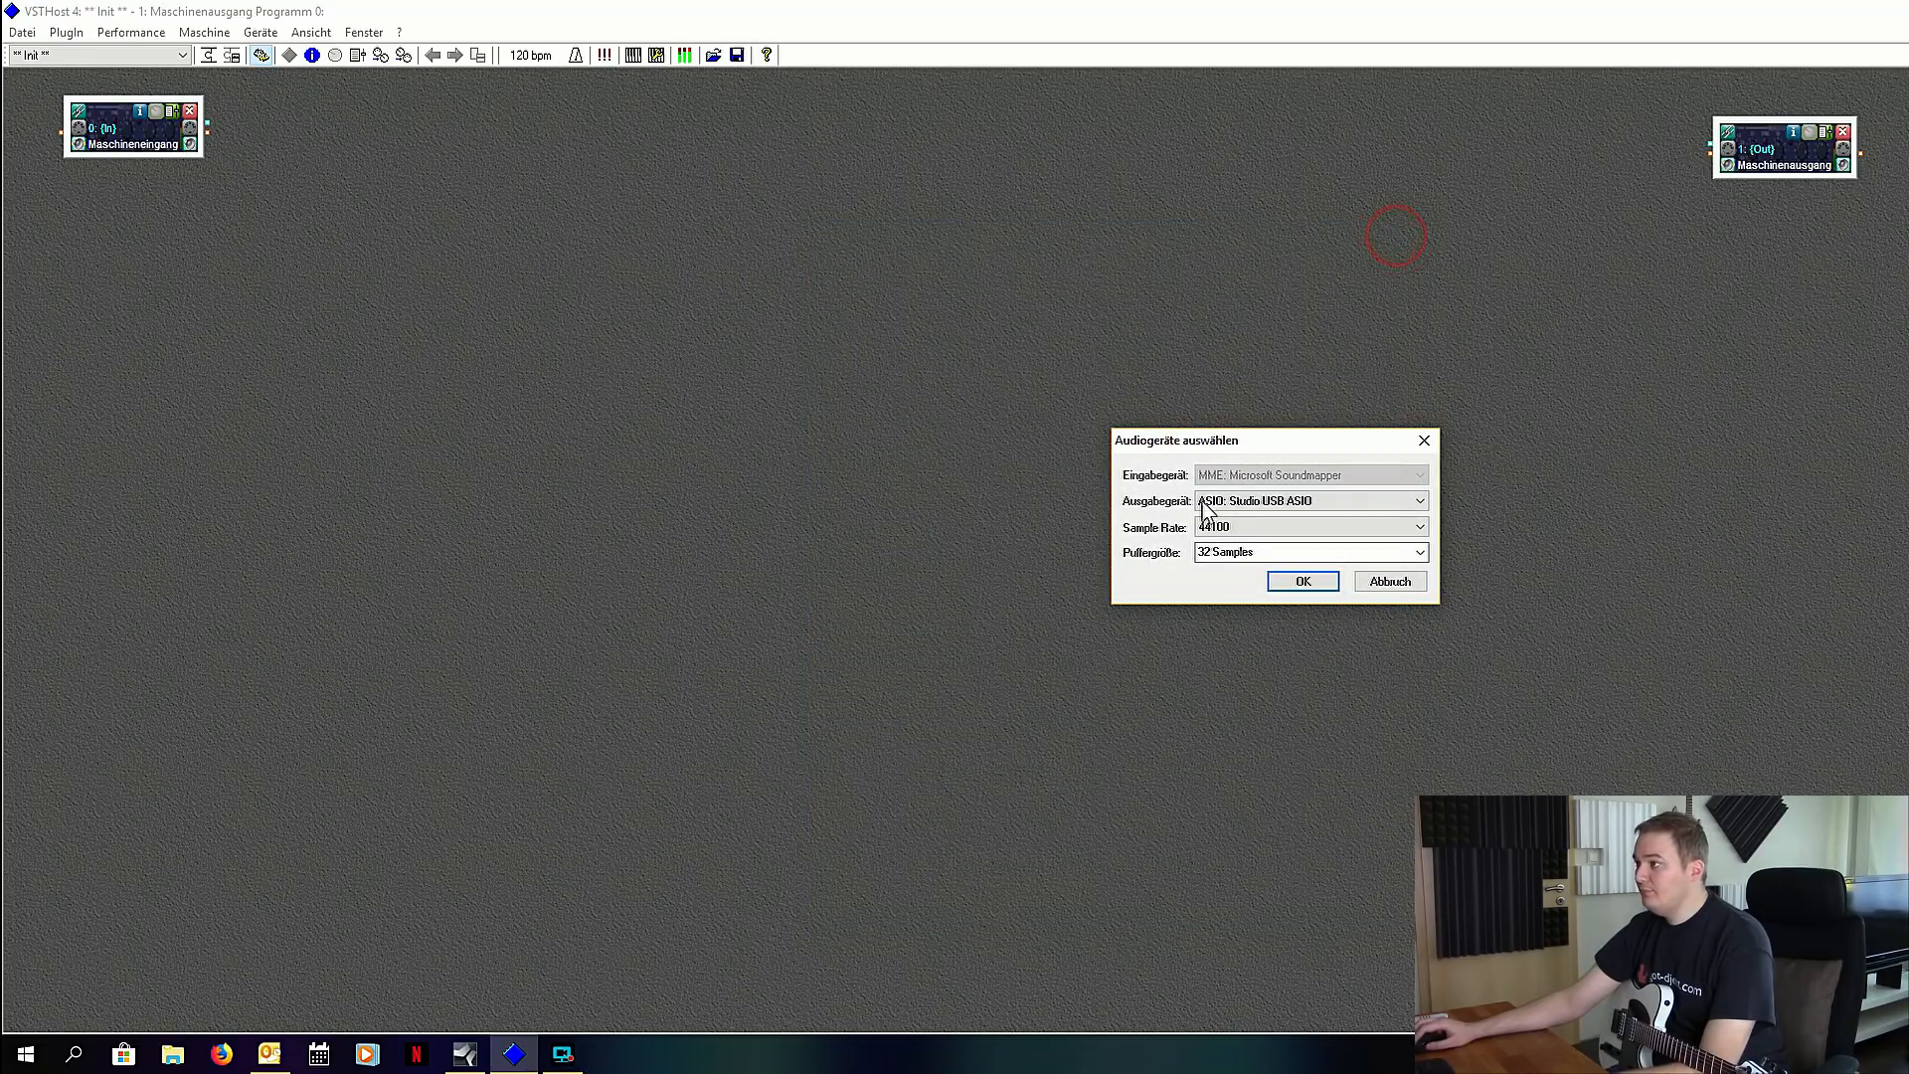
# Step: Set the audio device's buffer size to 16 samples and apply the device settings
pyautogui.click(1420, 553)
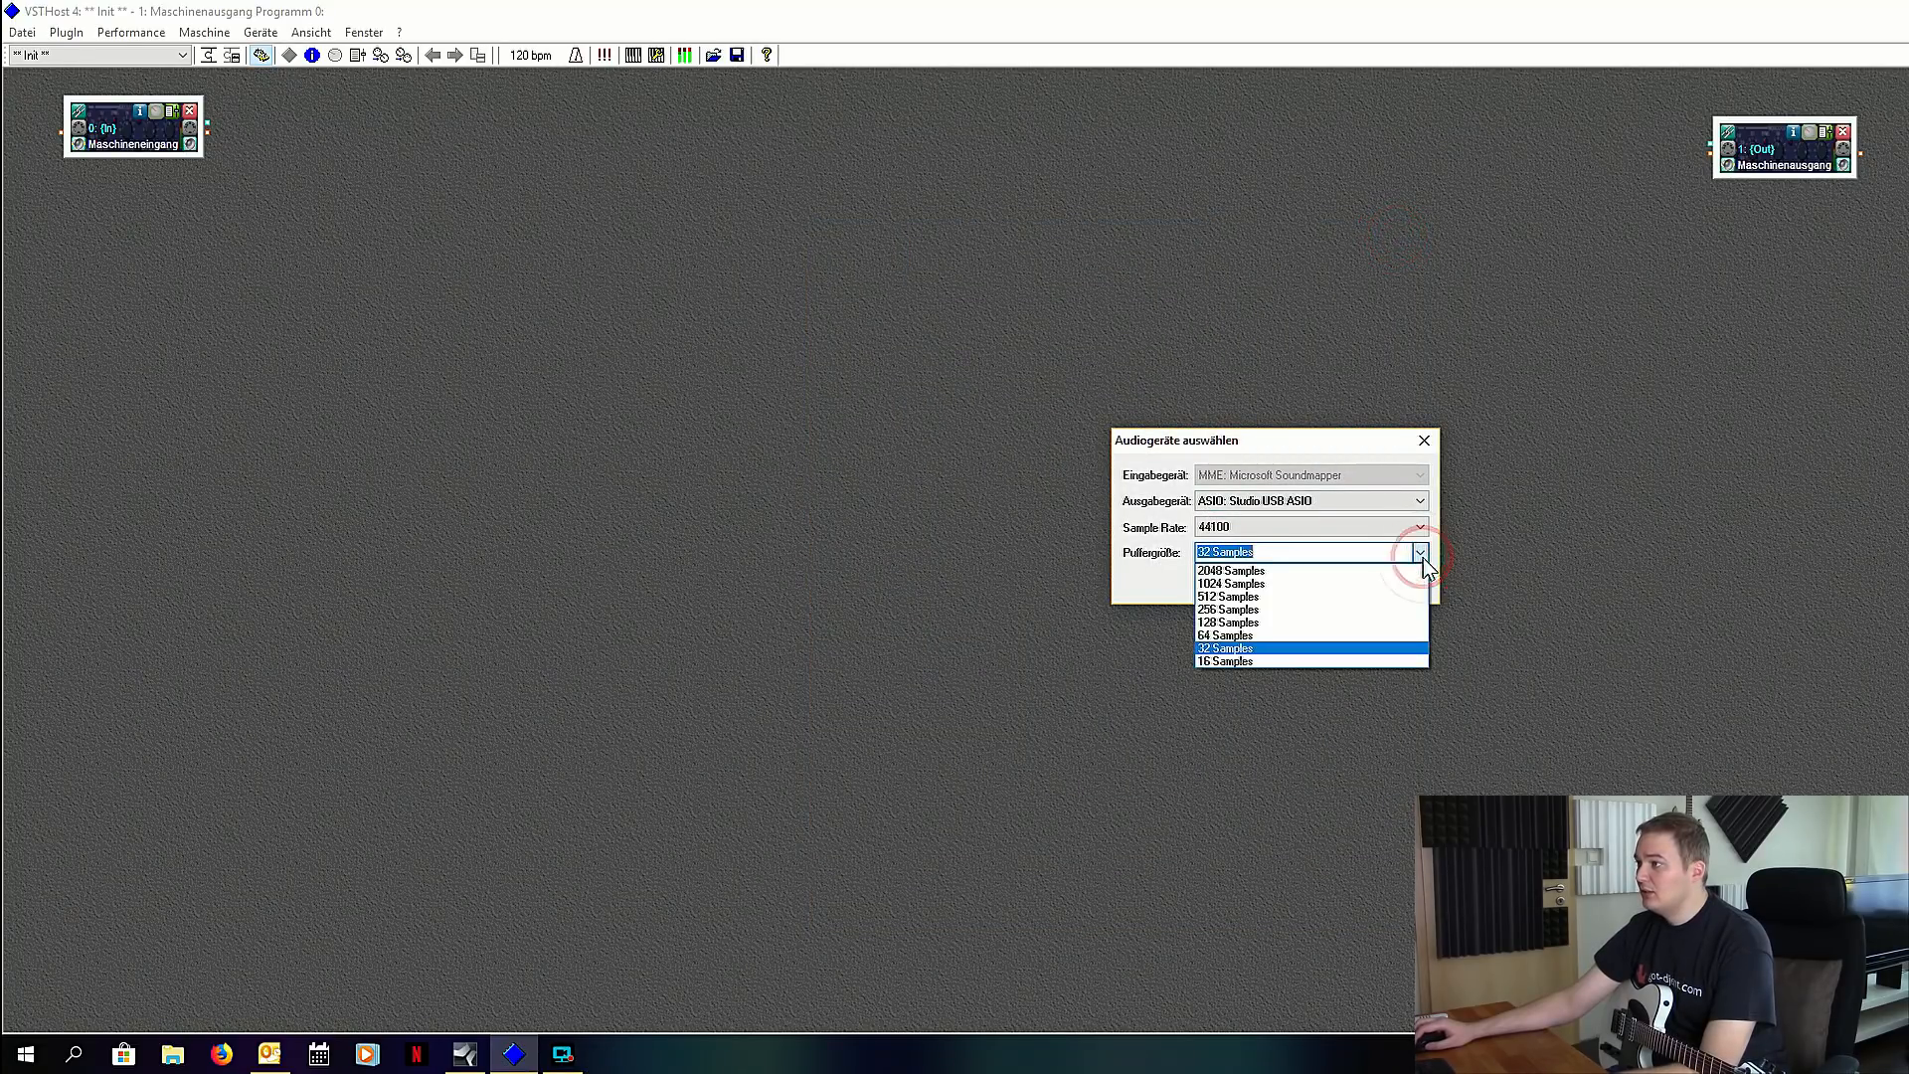
pyautogui.click(1335, 662)
pyautogui.click(1230, 573)
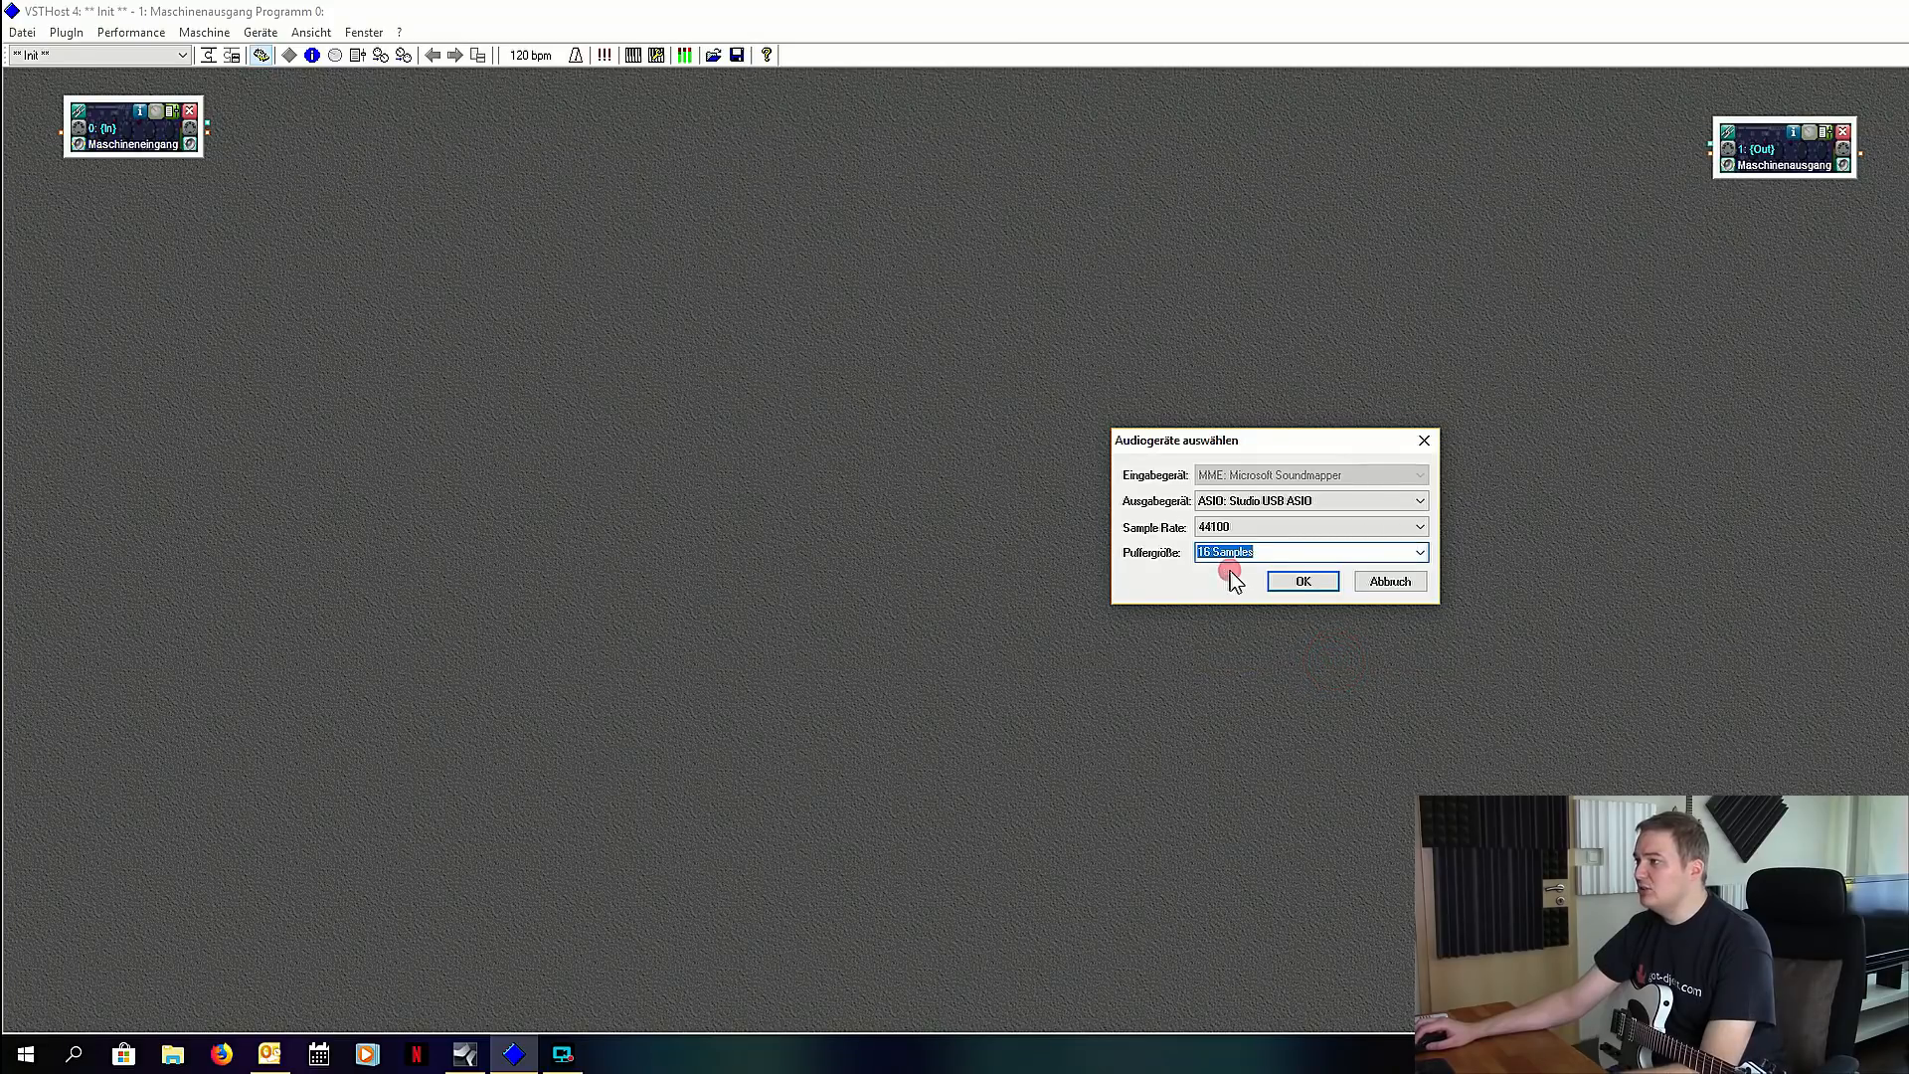
pyautogui.click(1303, 582)
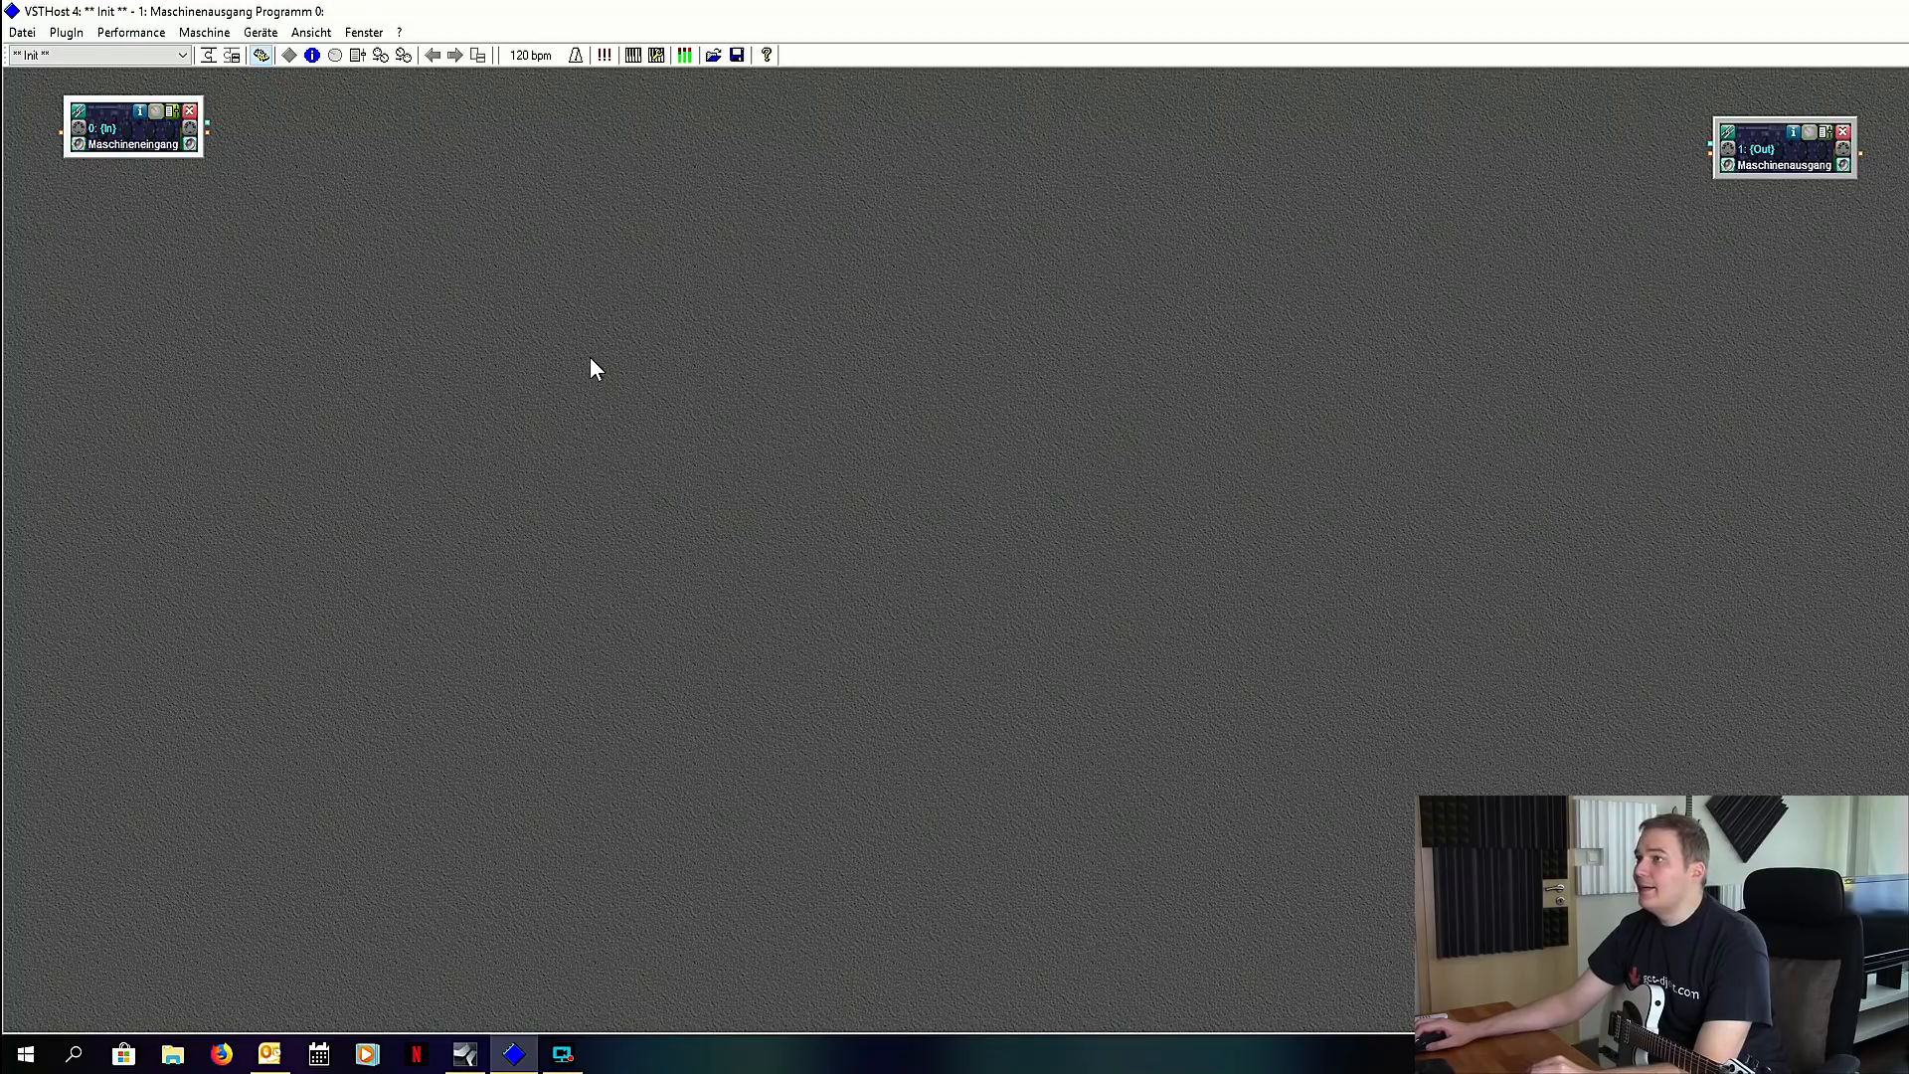
# Step: Apply the ASIO channel selection with input pair Mic/Inst/Line 1 + Mic/Inst/Line 2 and output pair S/PDIF Out Left + Right enabled
pyautogui.click(262, 34)
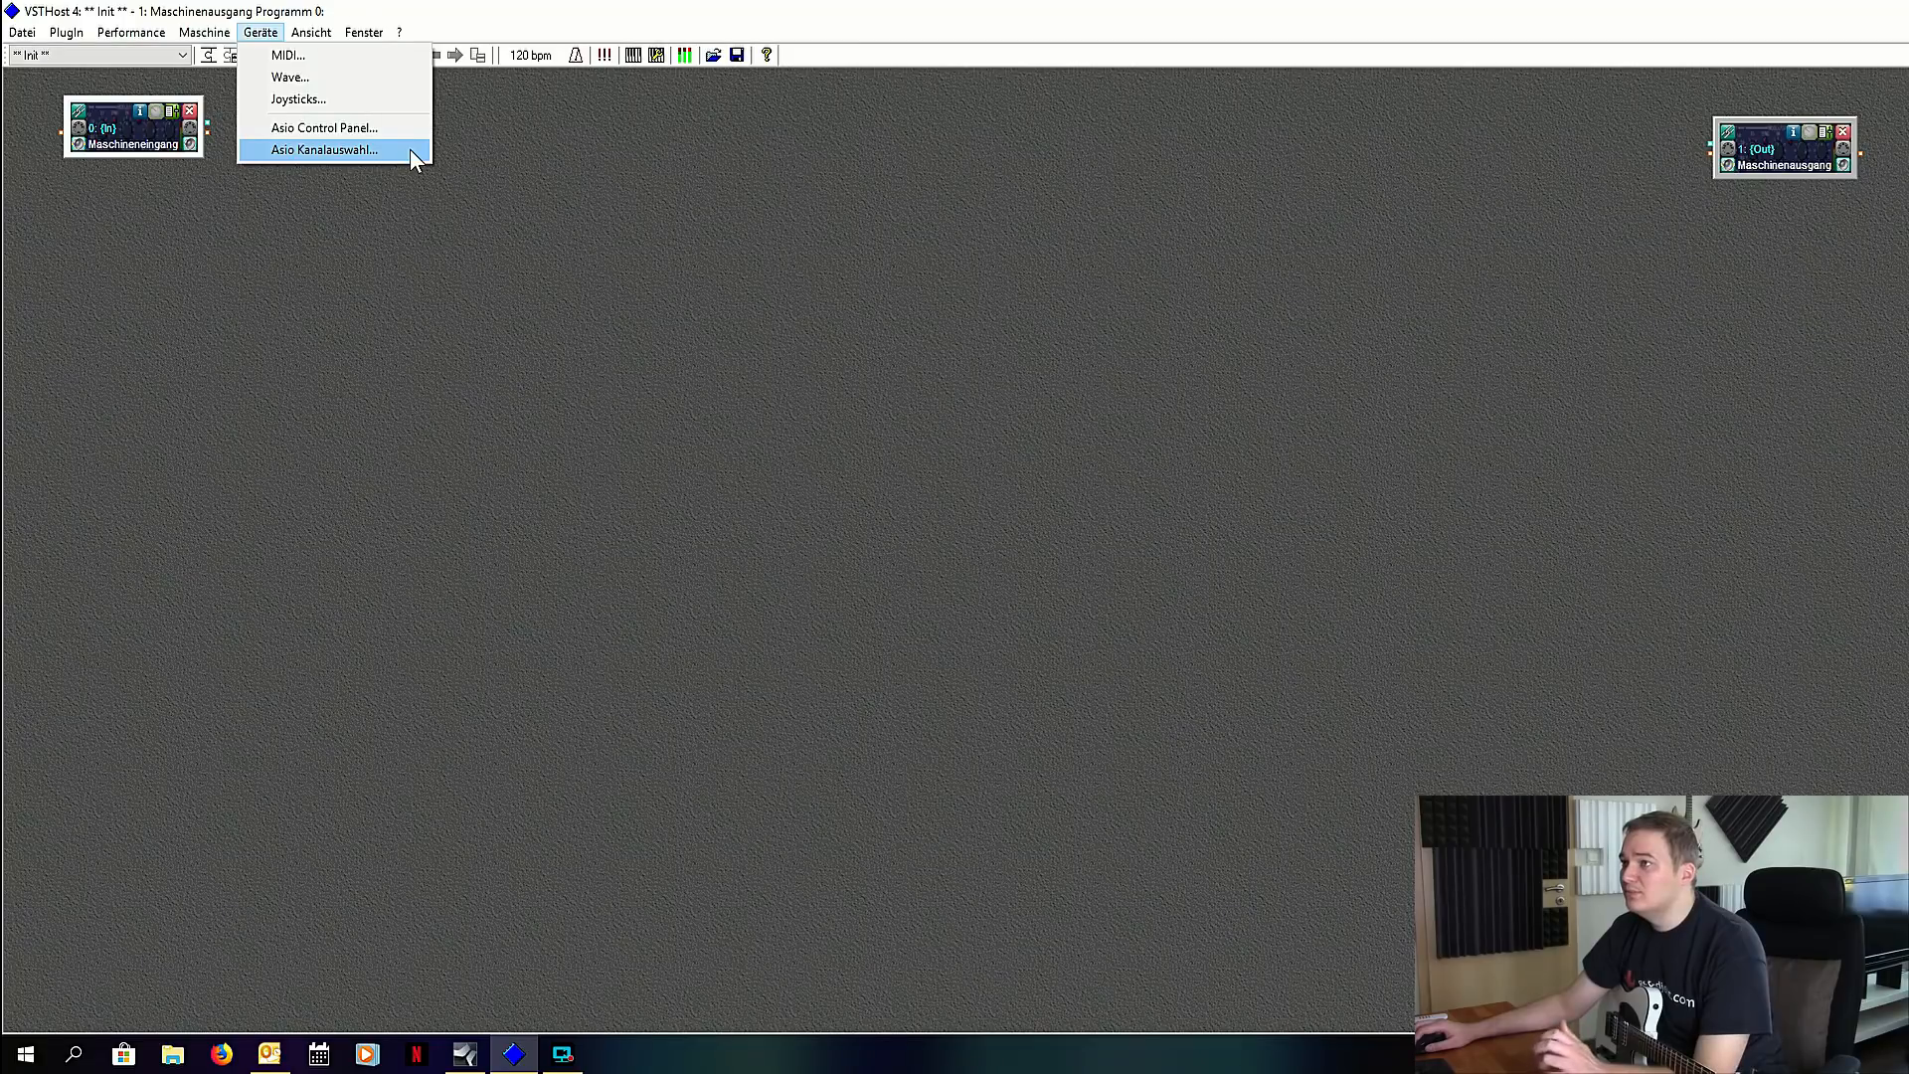
pyautogui.click(340, 151)
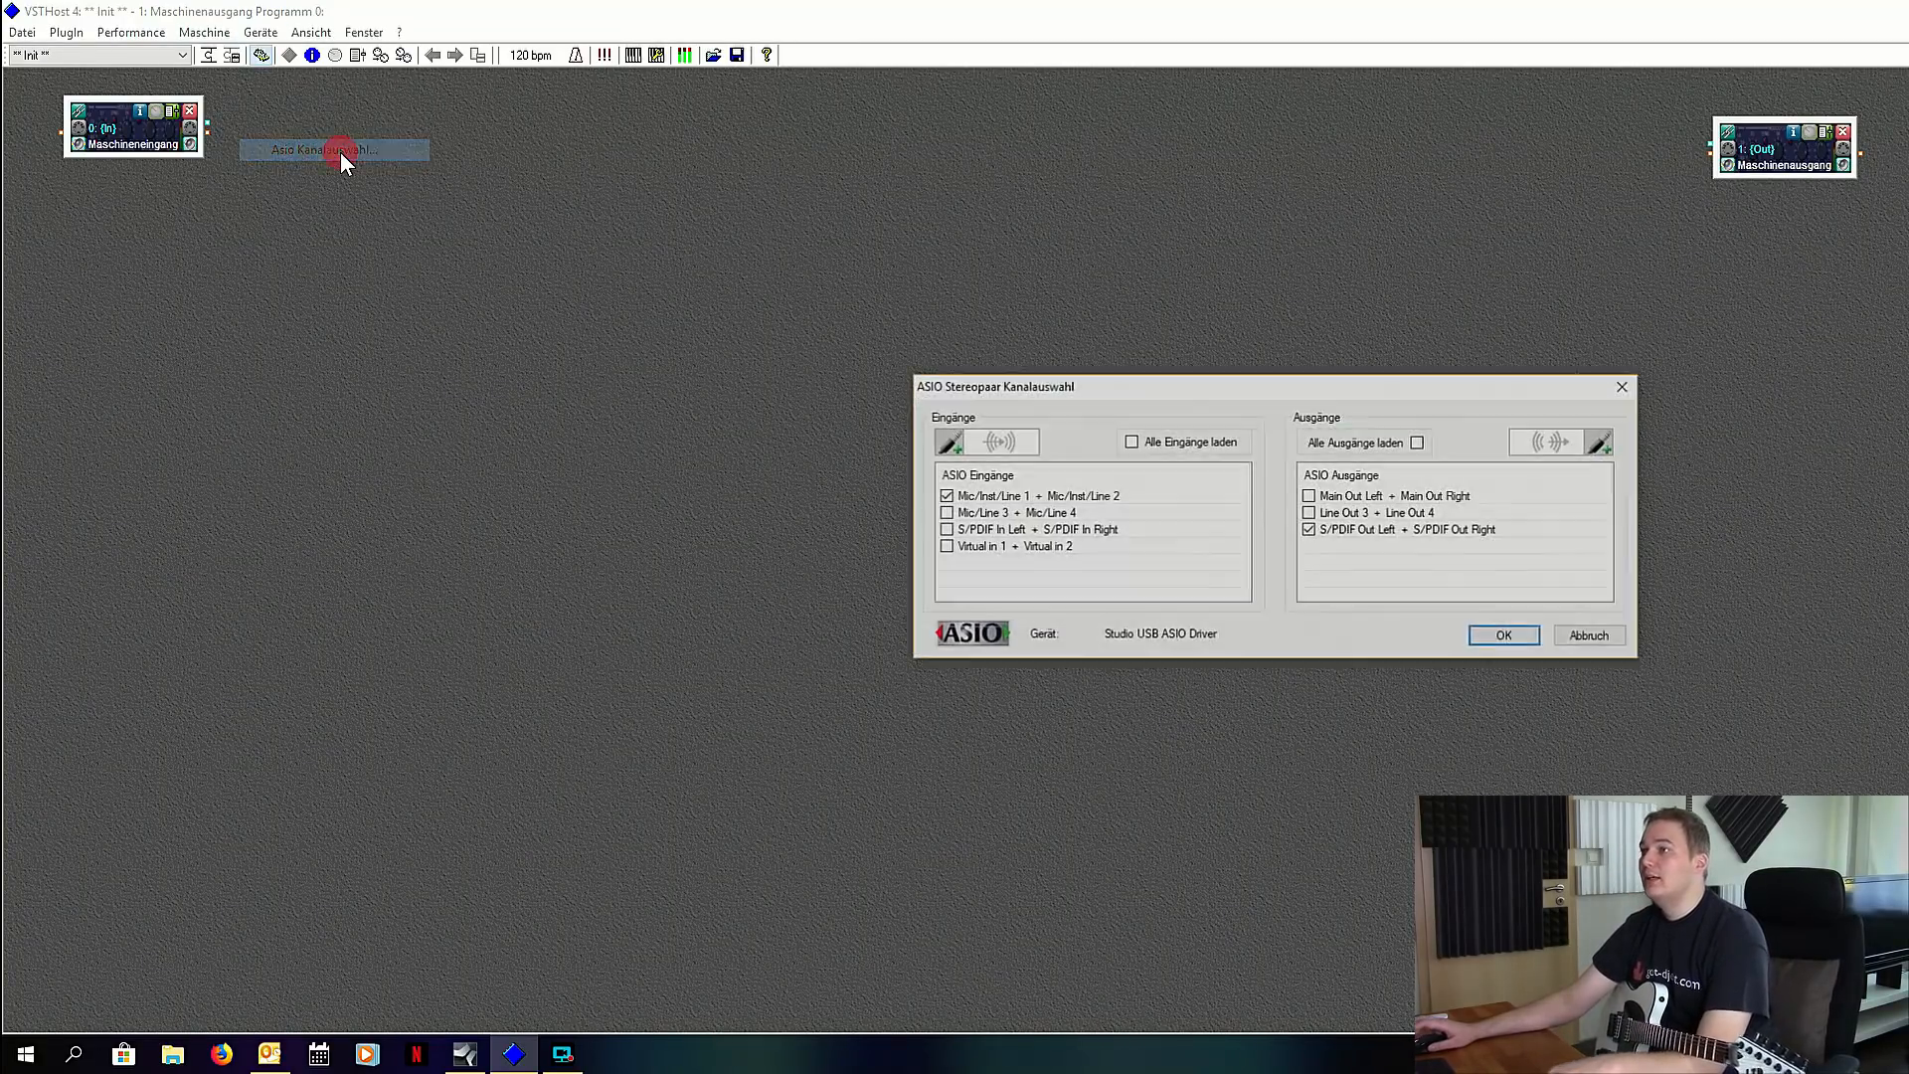
pyautogui.moveTo(1209, 378); pyautogui.dragTo(1165, 366)
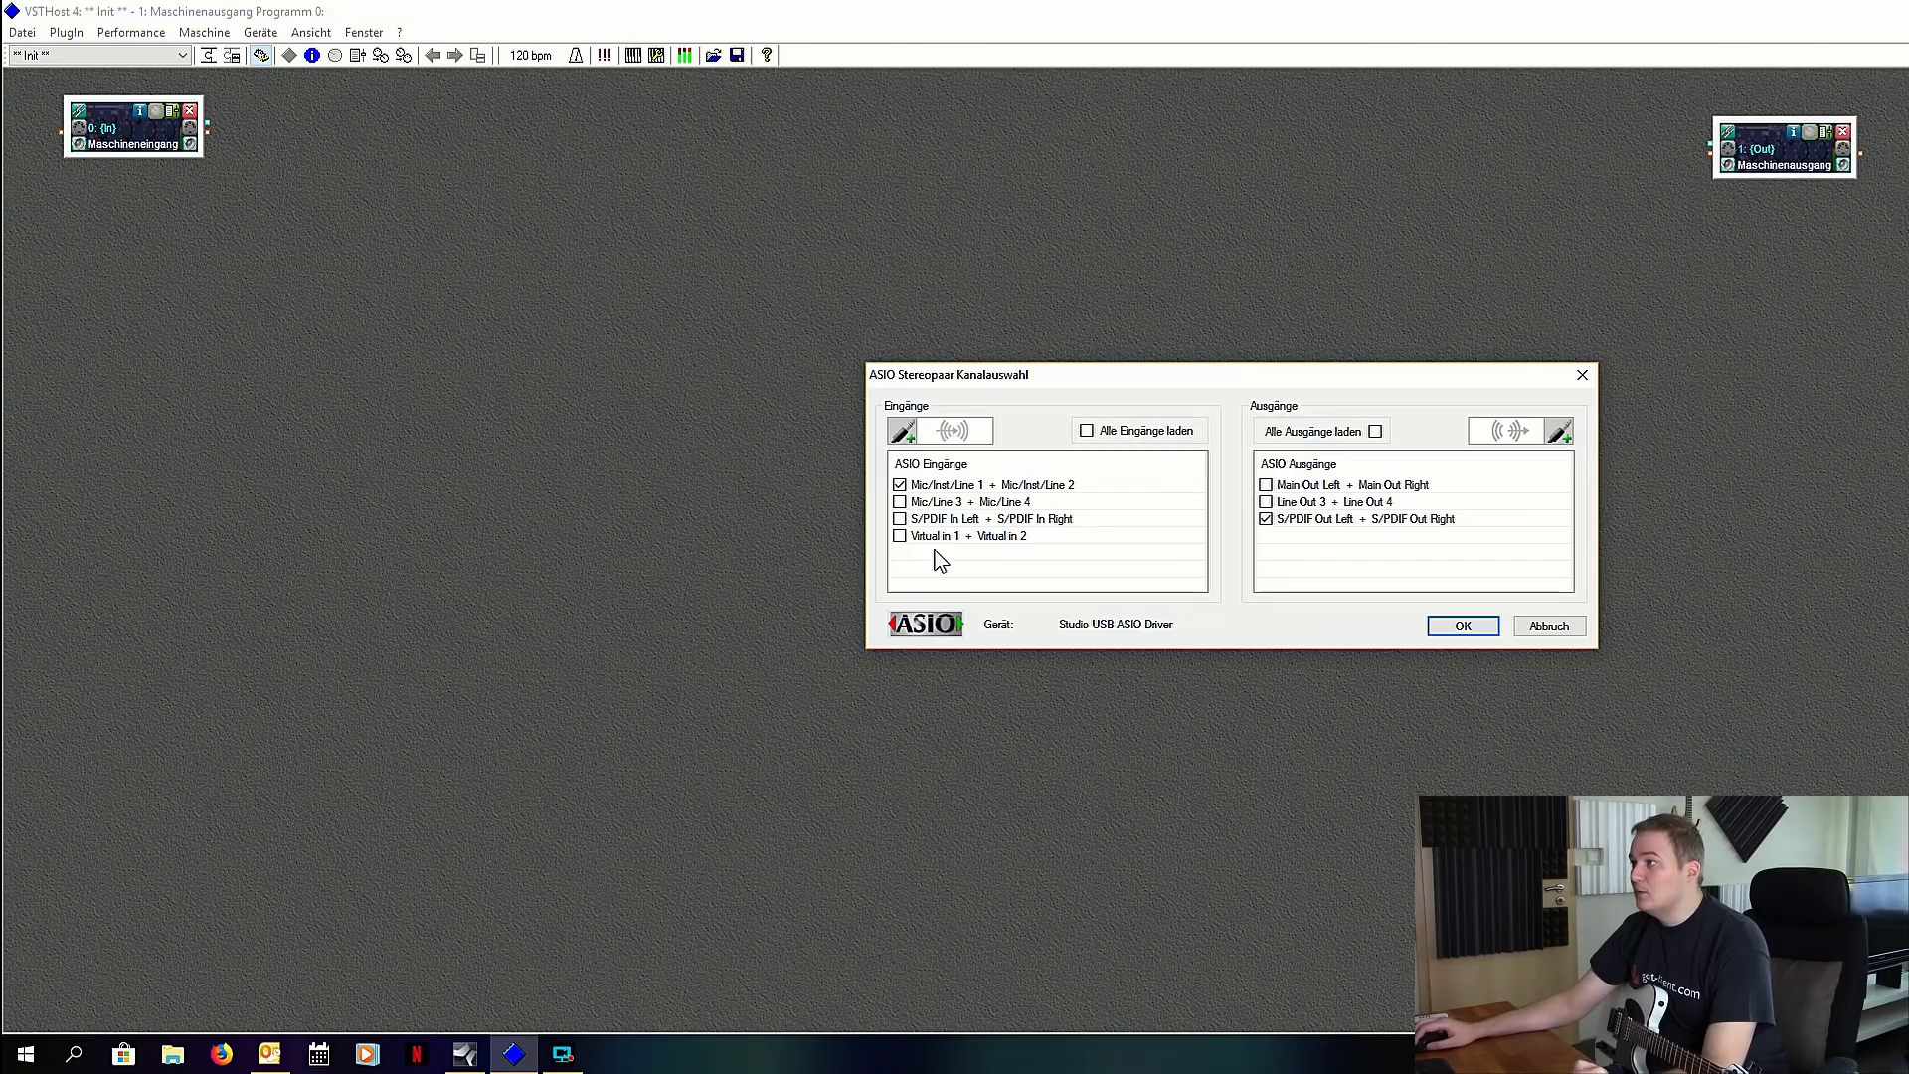
pyautogui.click(900, 485)
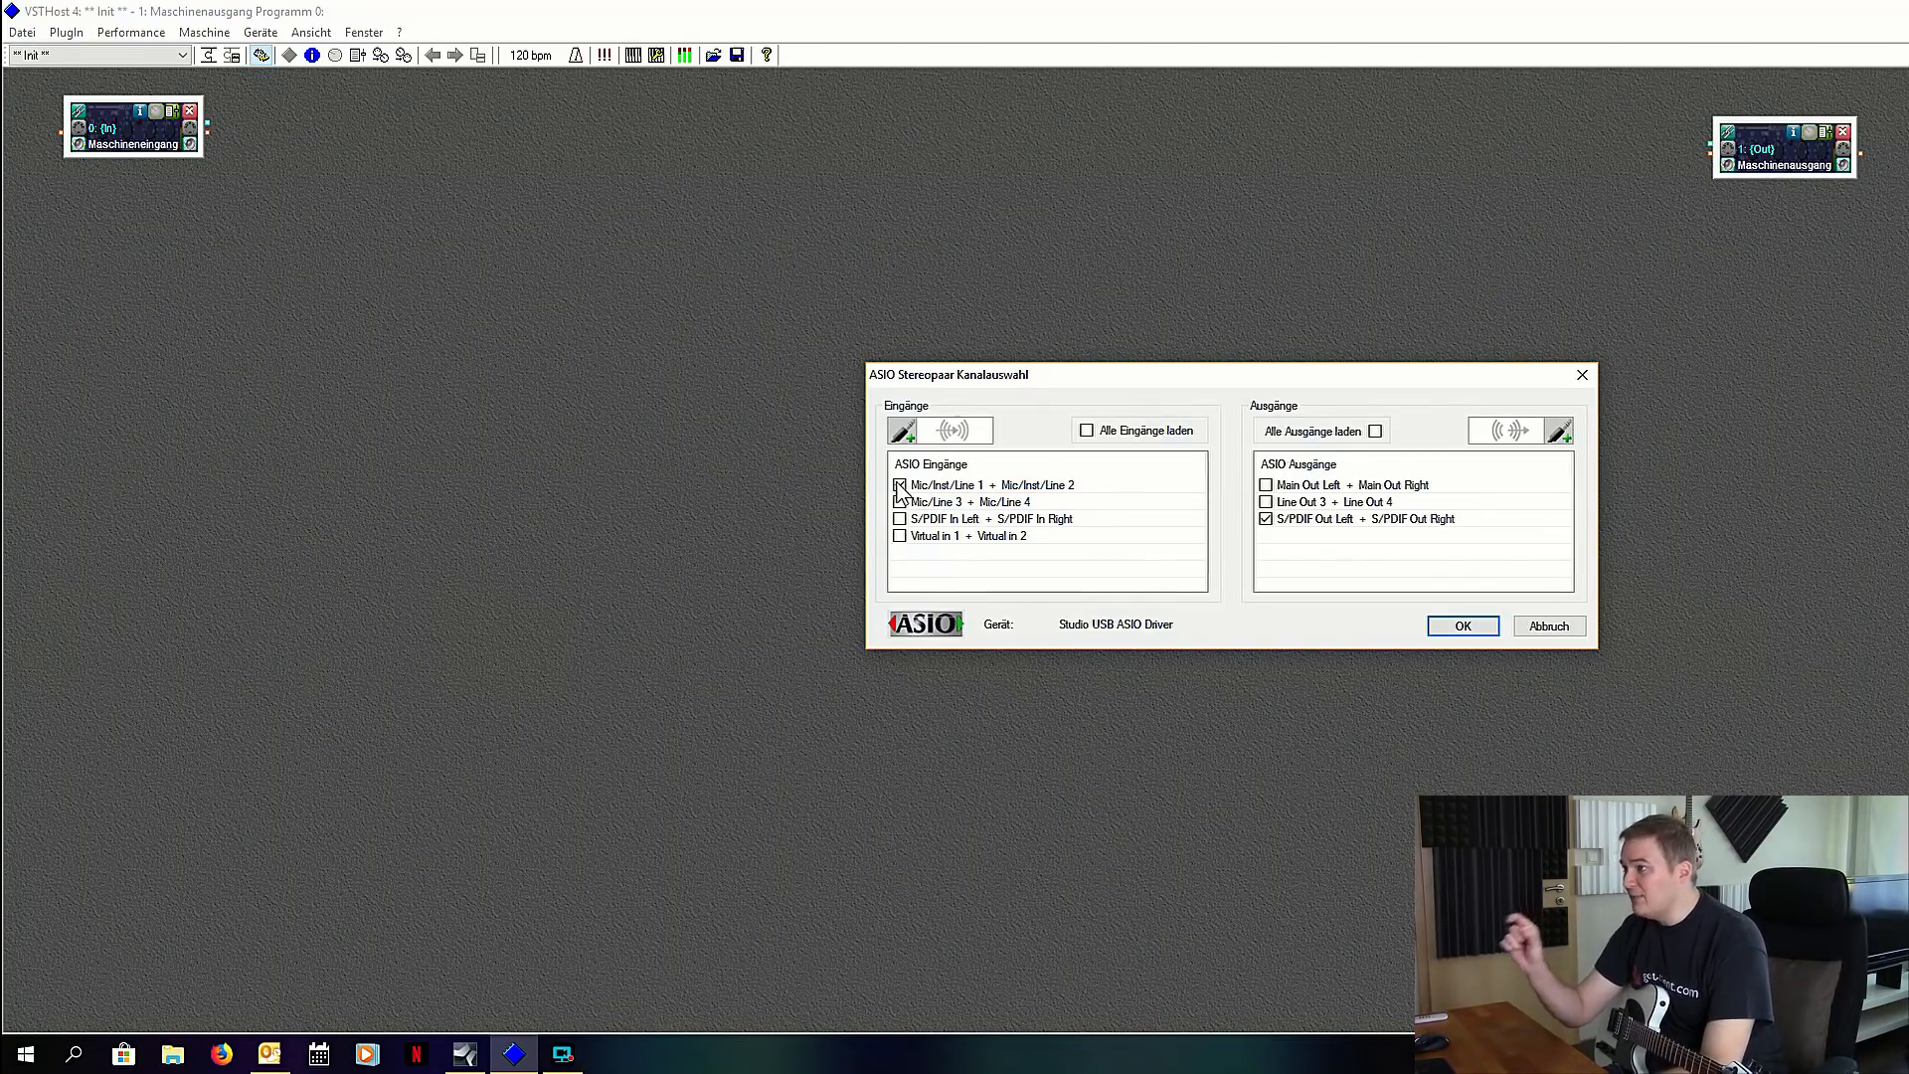
pyautogui.click(900, 487)
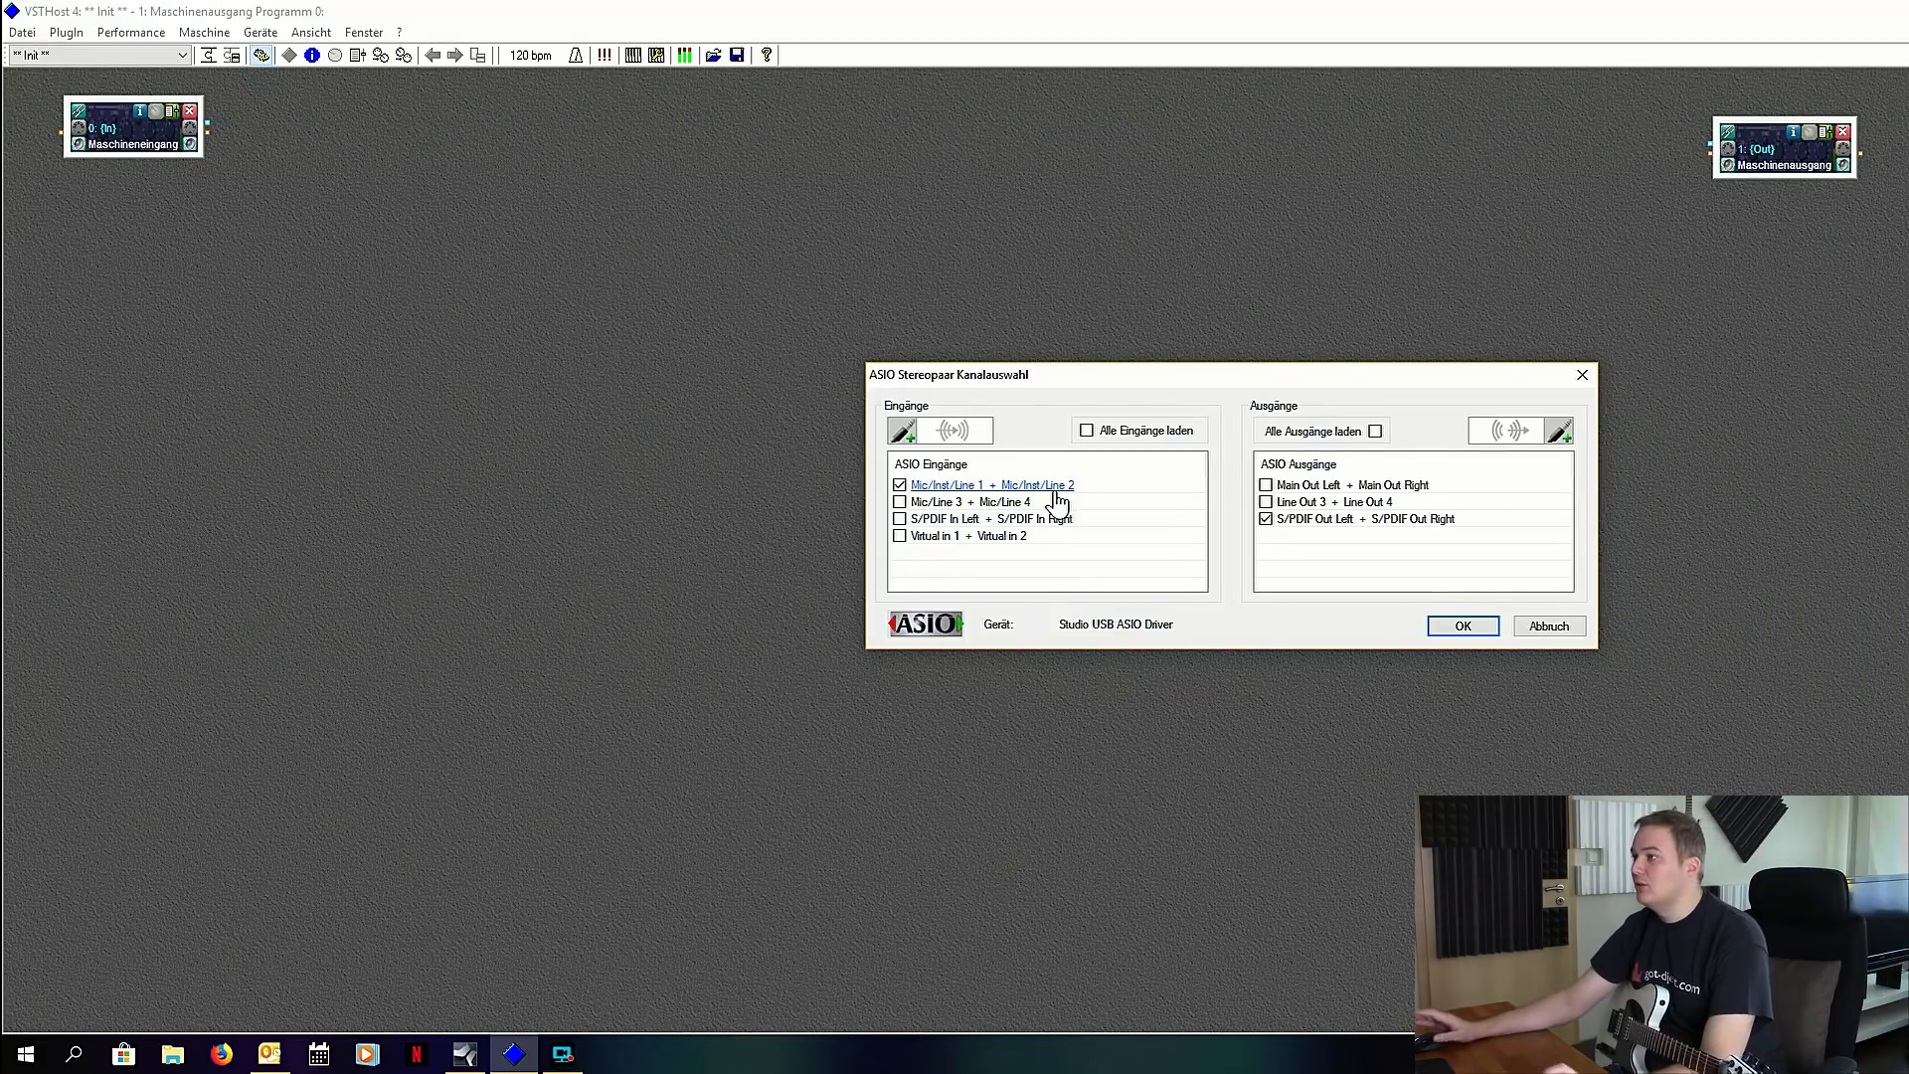
pyautogui.moveTo(1332, 378); pyautogui.dragTo(1322, 380)
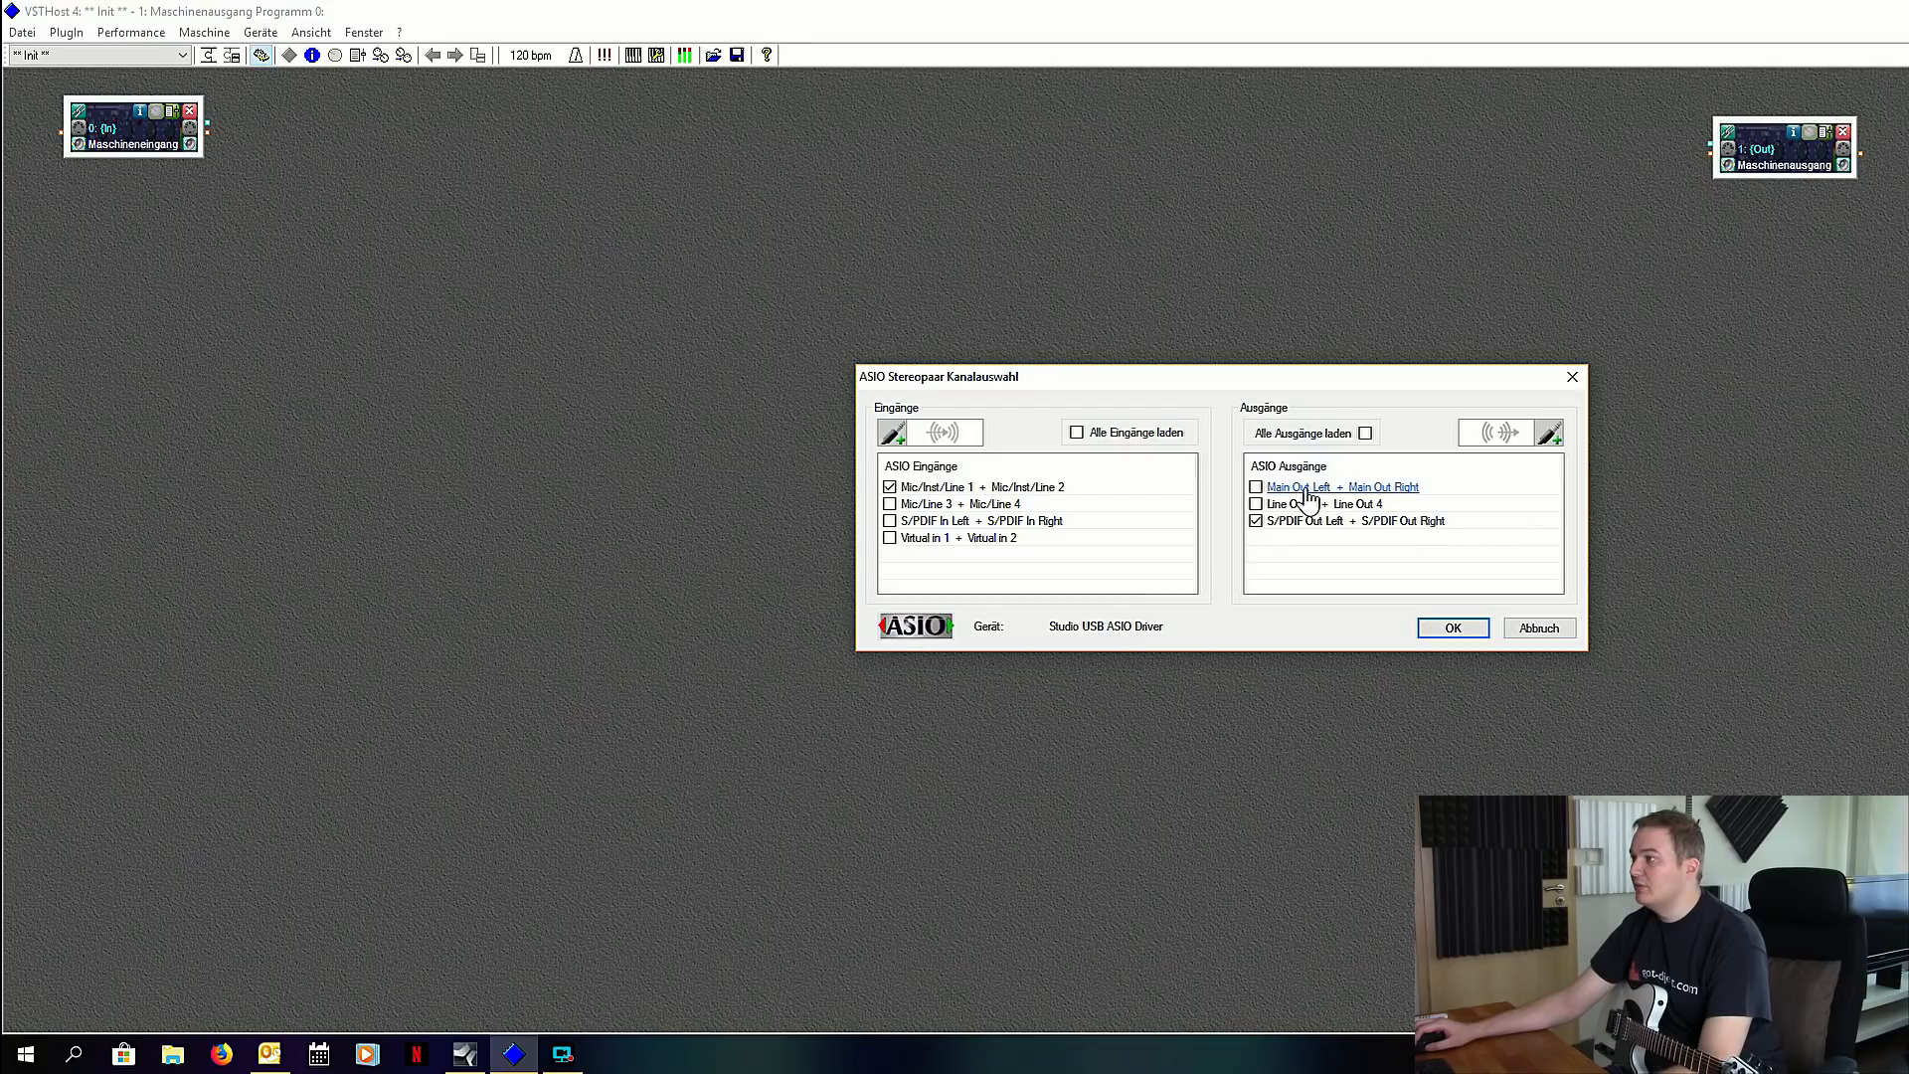
pyautogui.click(1452, 628)
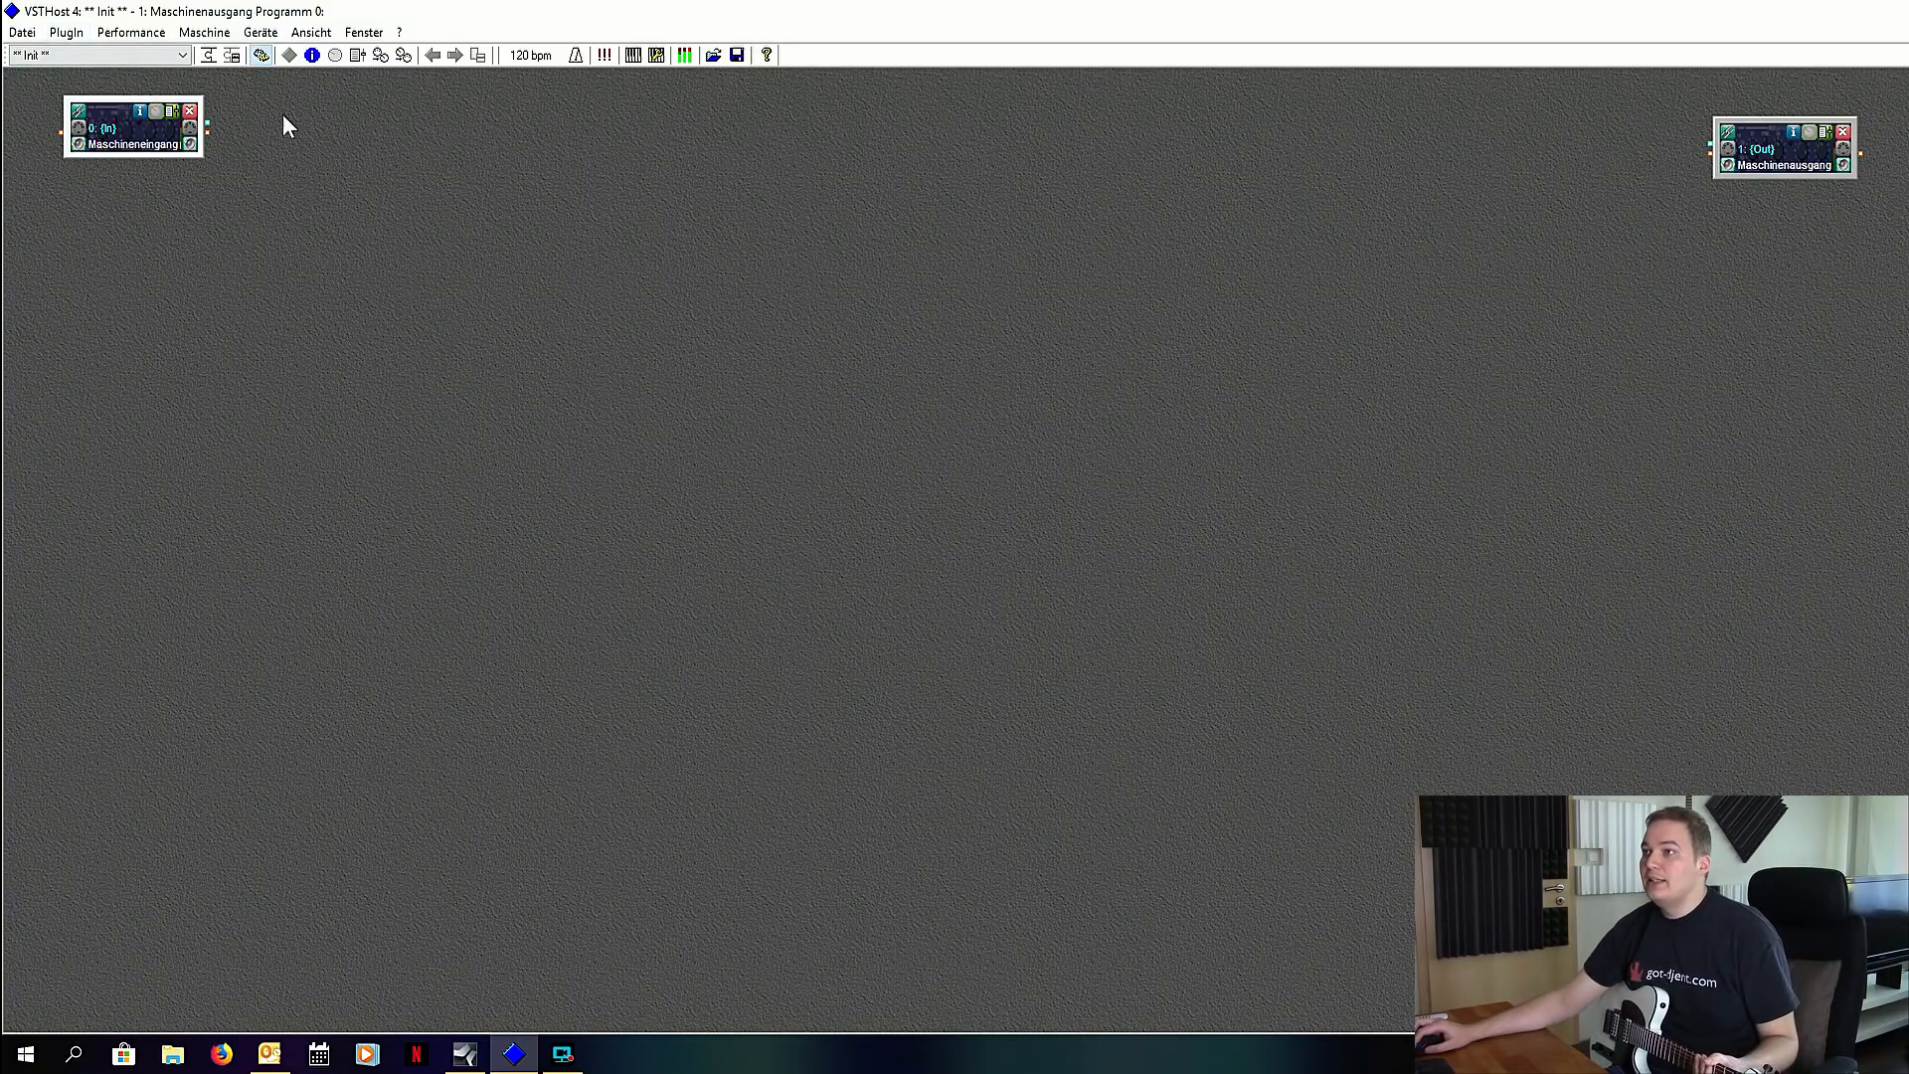
# Step: Reposition the Maschineneingang and Maschinenausgang modules slightly lower and further in from the canvas edges
pyautogui.moveTo(148, 133); pyautogui.dragTo(186, 207)
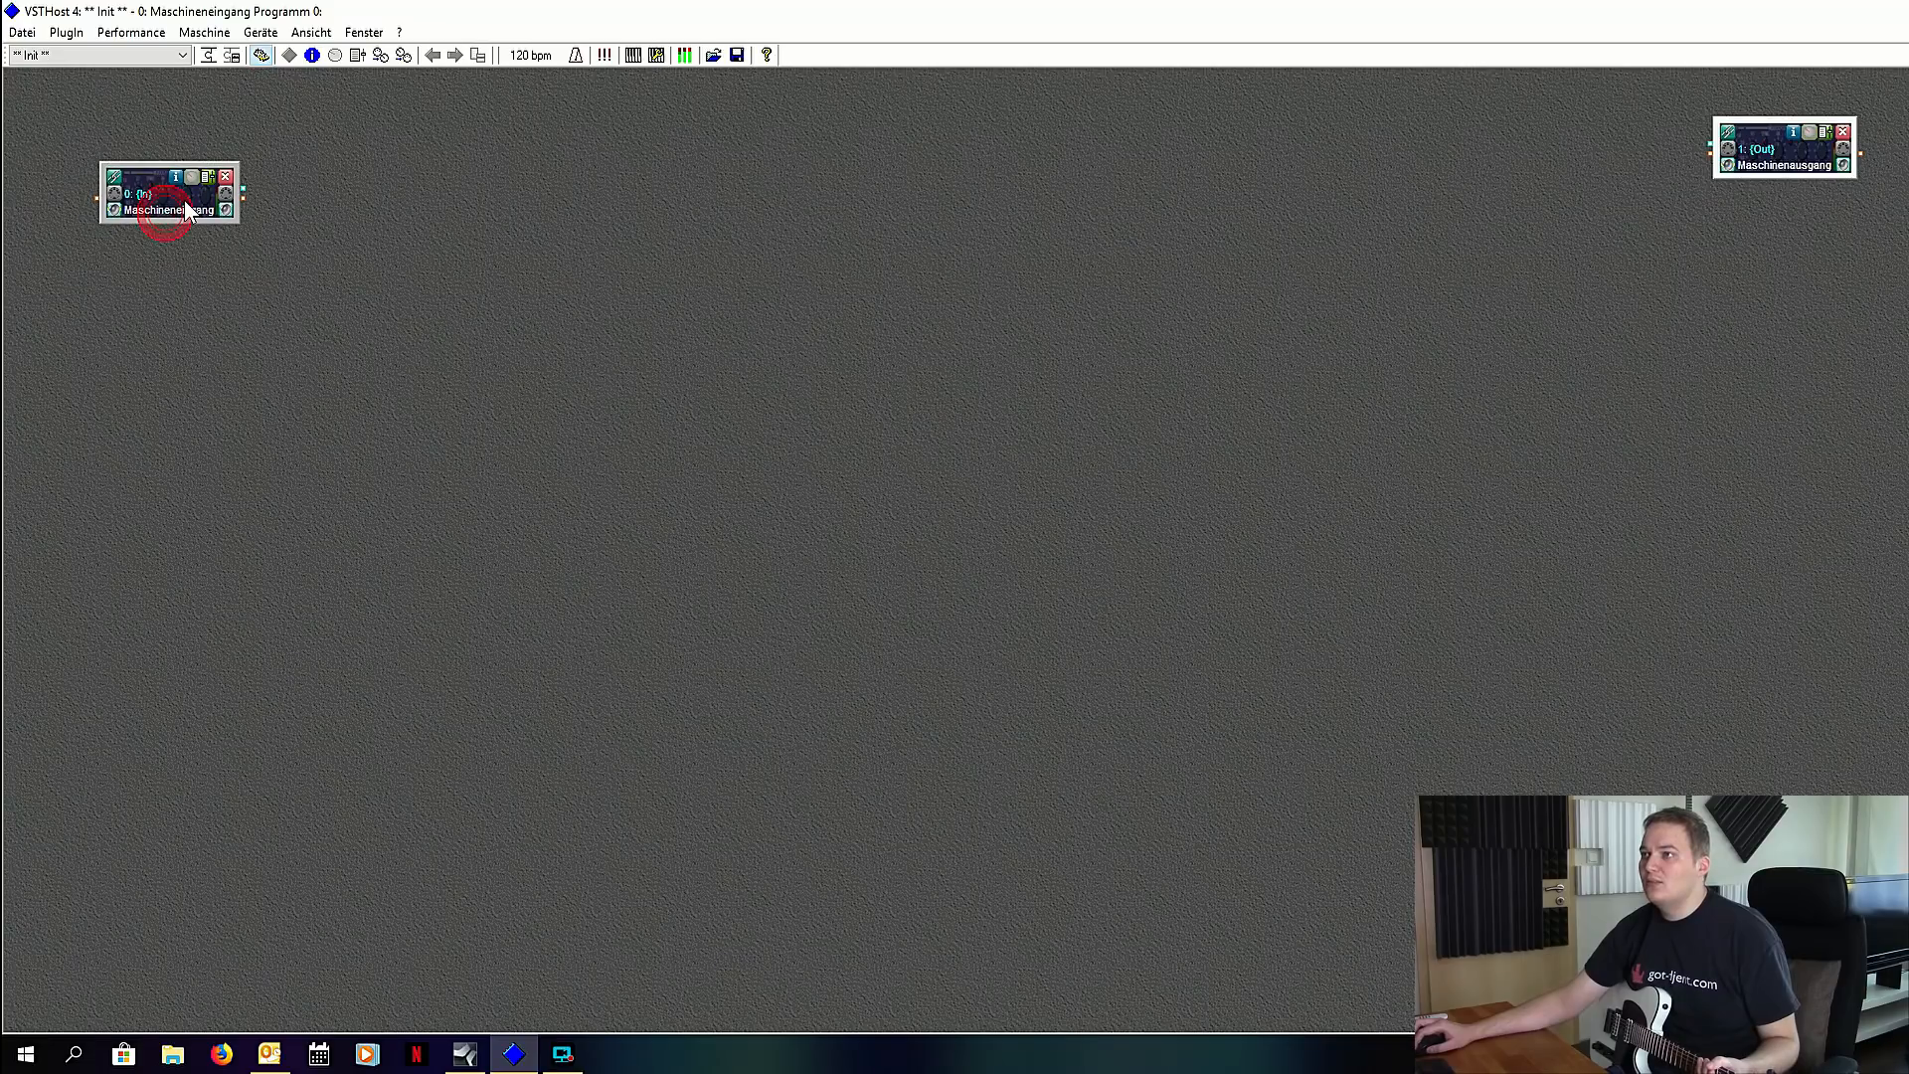
pyautogui.moveTo(1801, 157); pyautogui.dragTo(1760, 242)
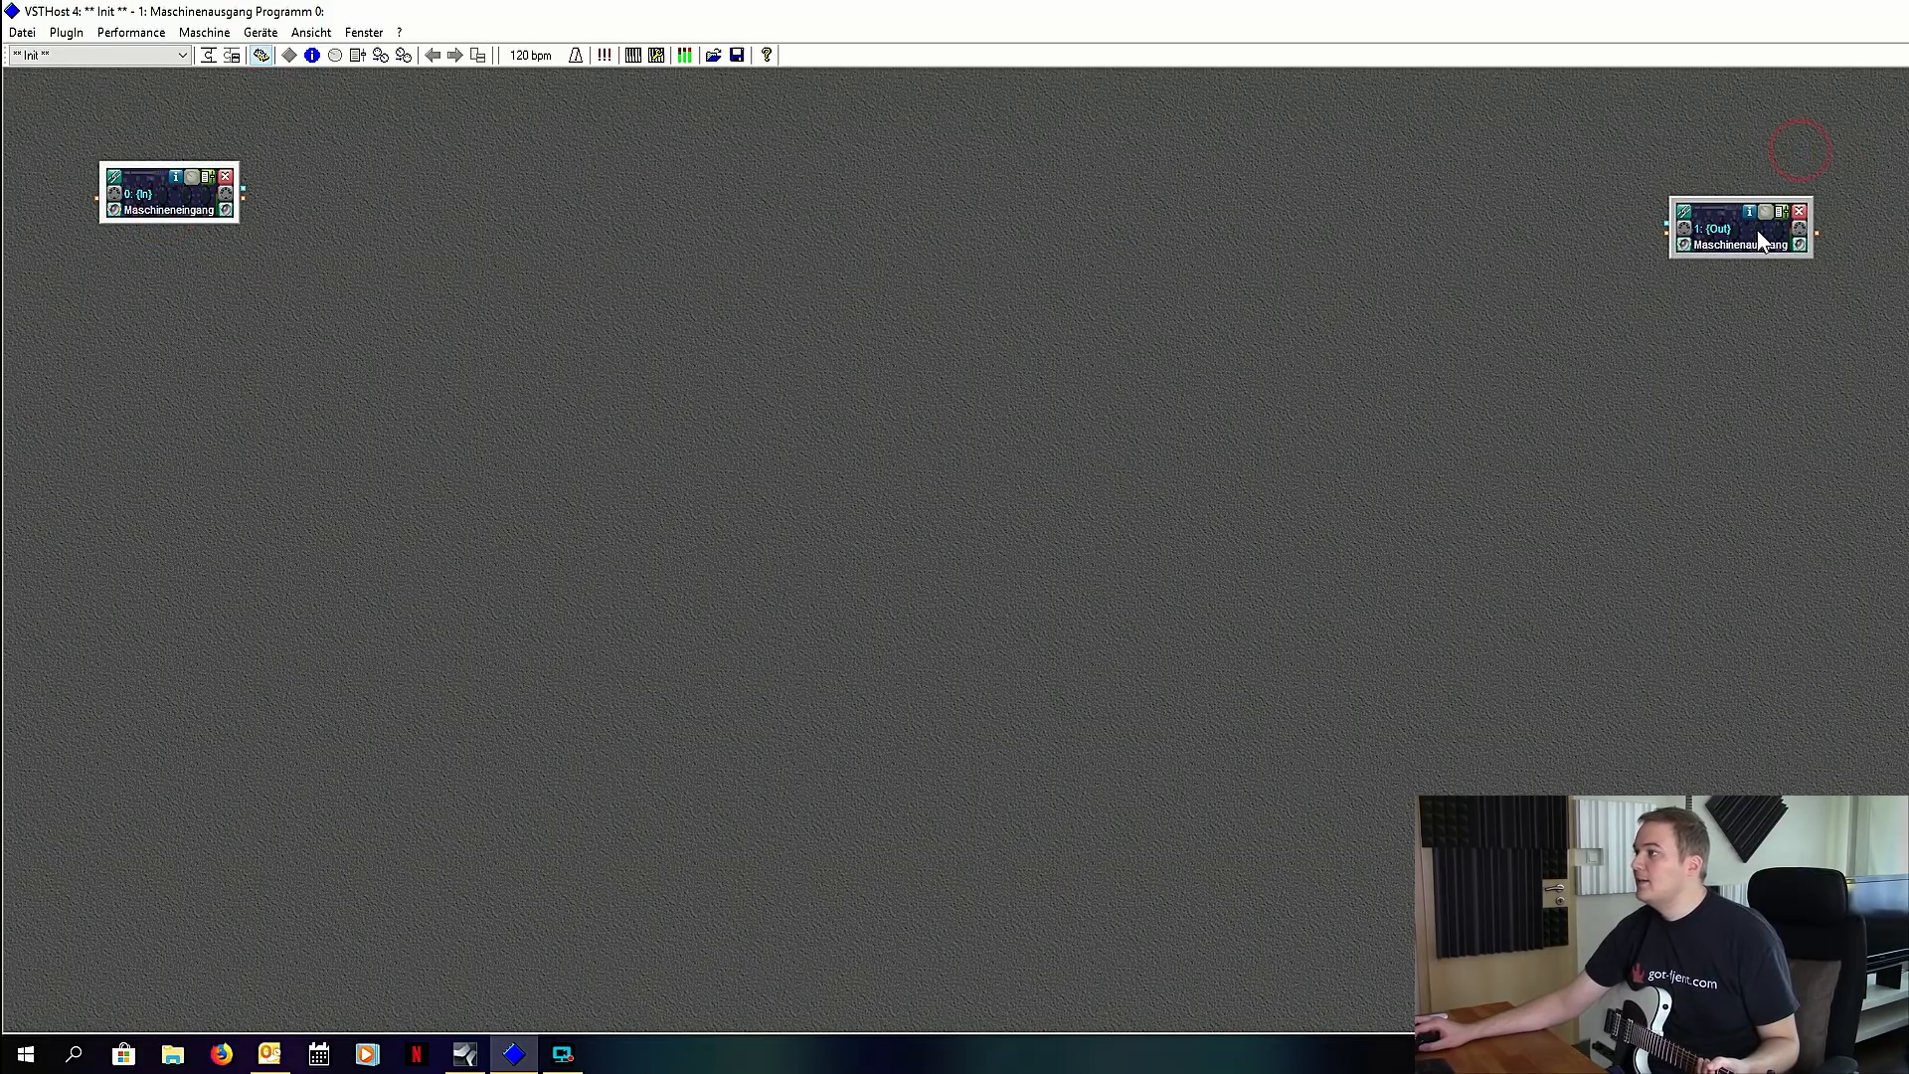
pyautogui.click(886, 290)
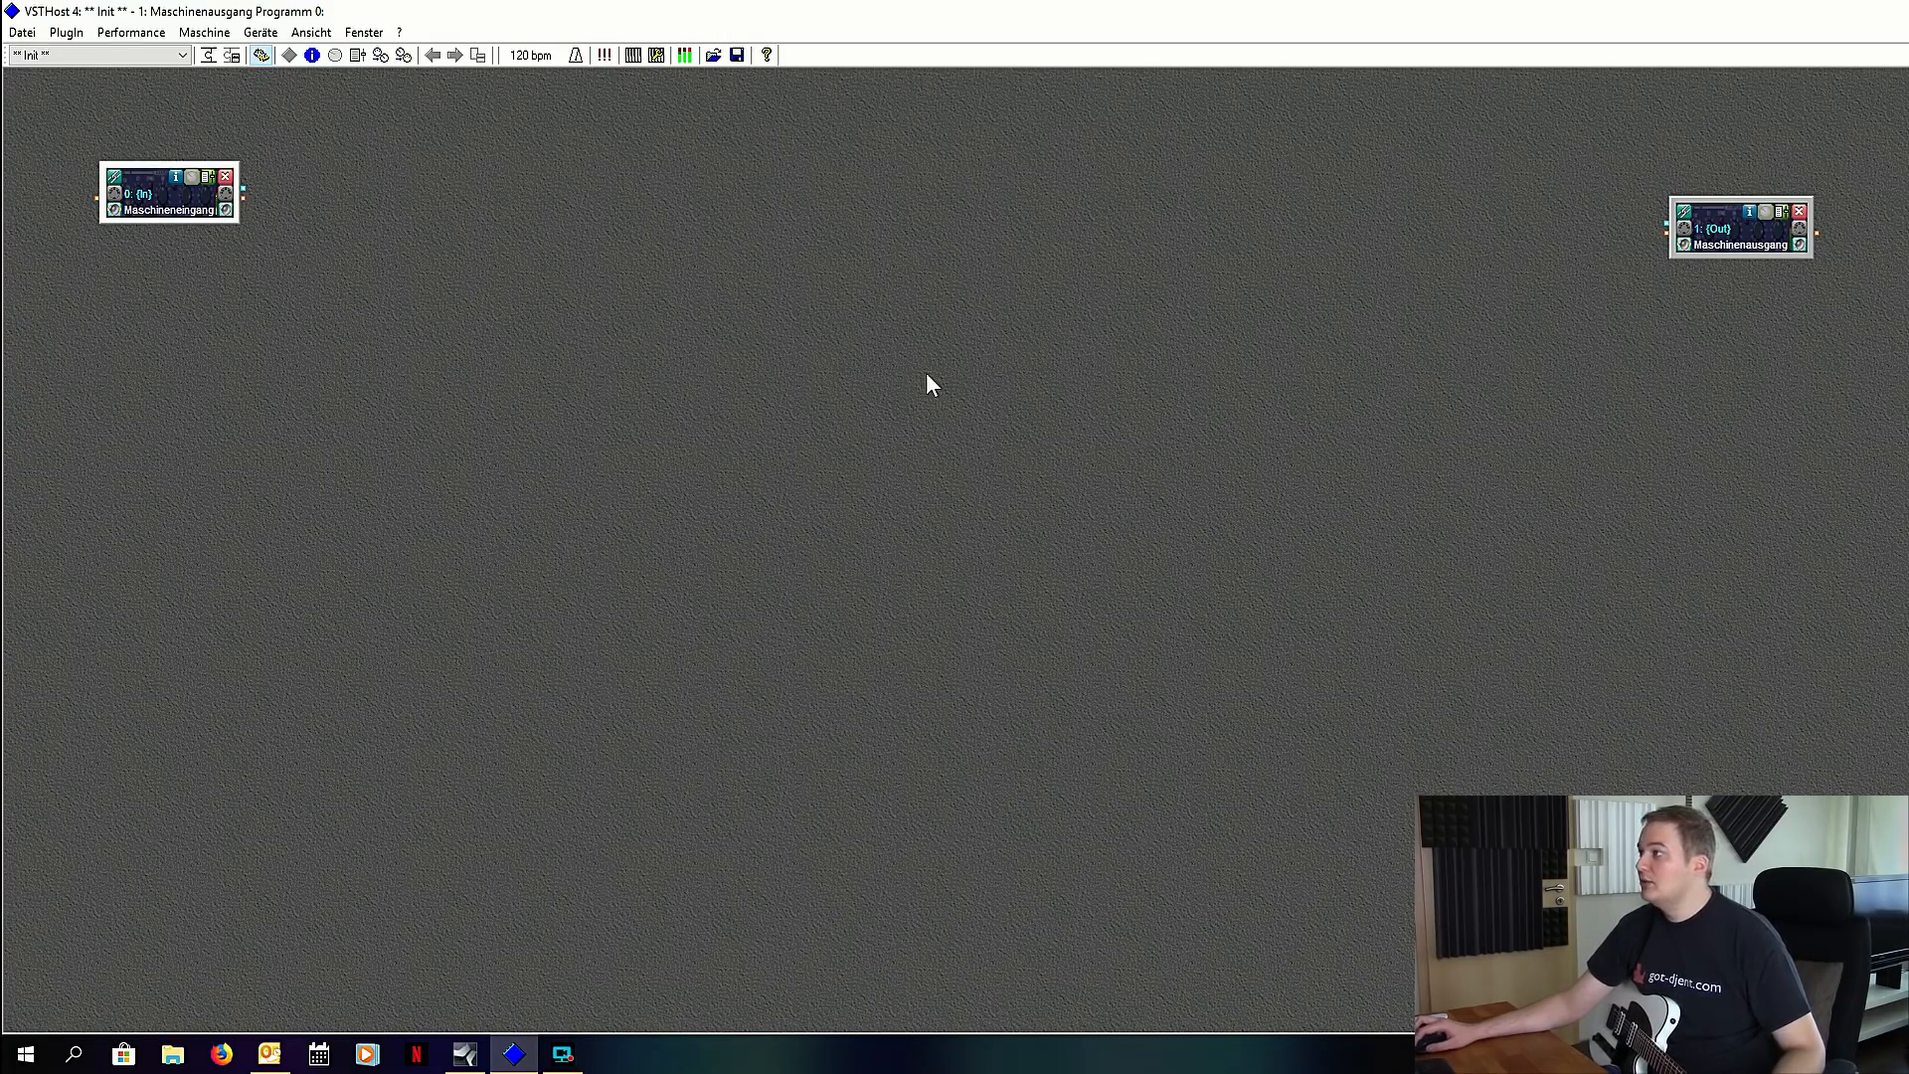
# Step: Chain Maschineneingang directly to Maschinenausgang to route the input signal to the output
pyautogui.click(1687, 210)
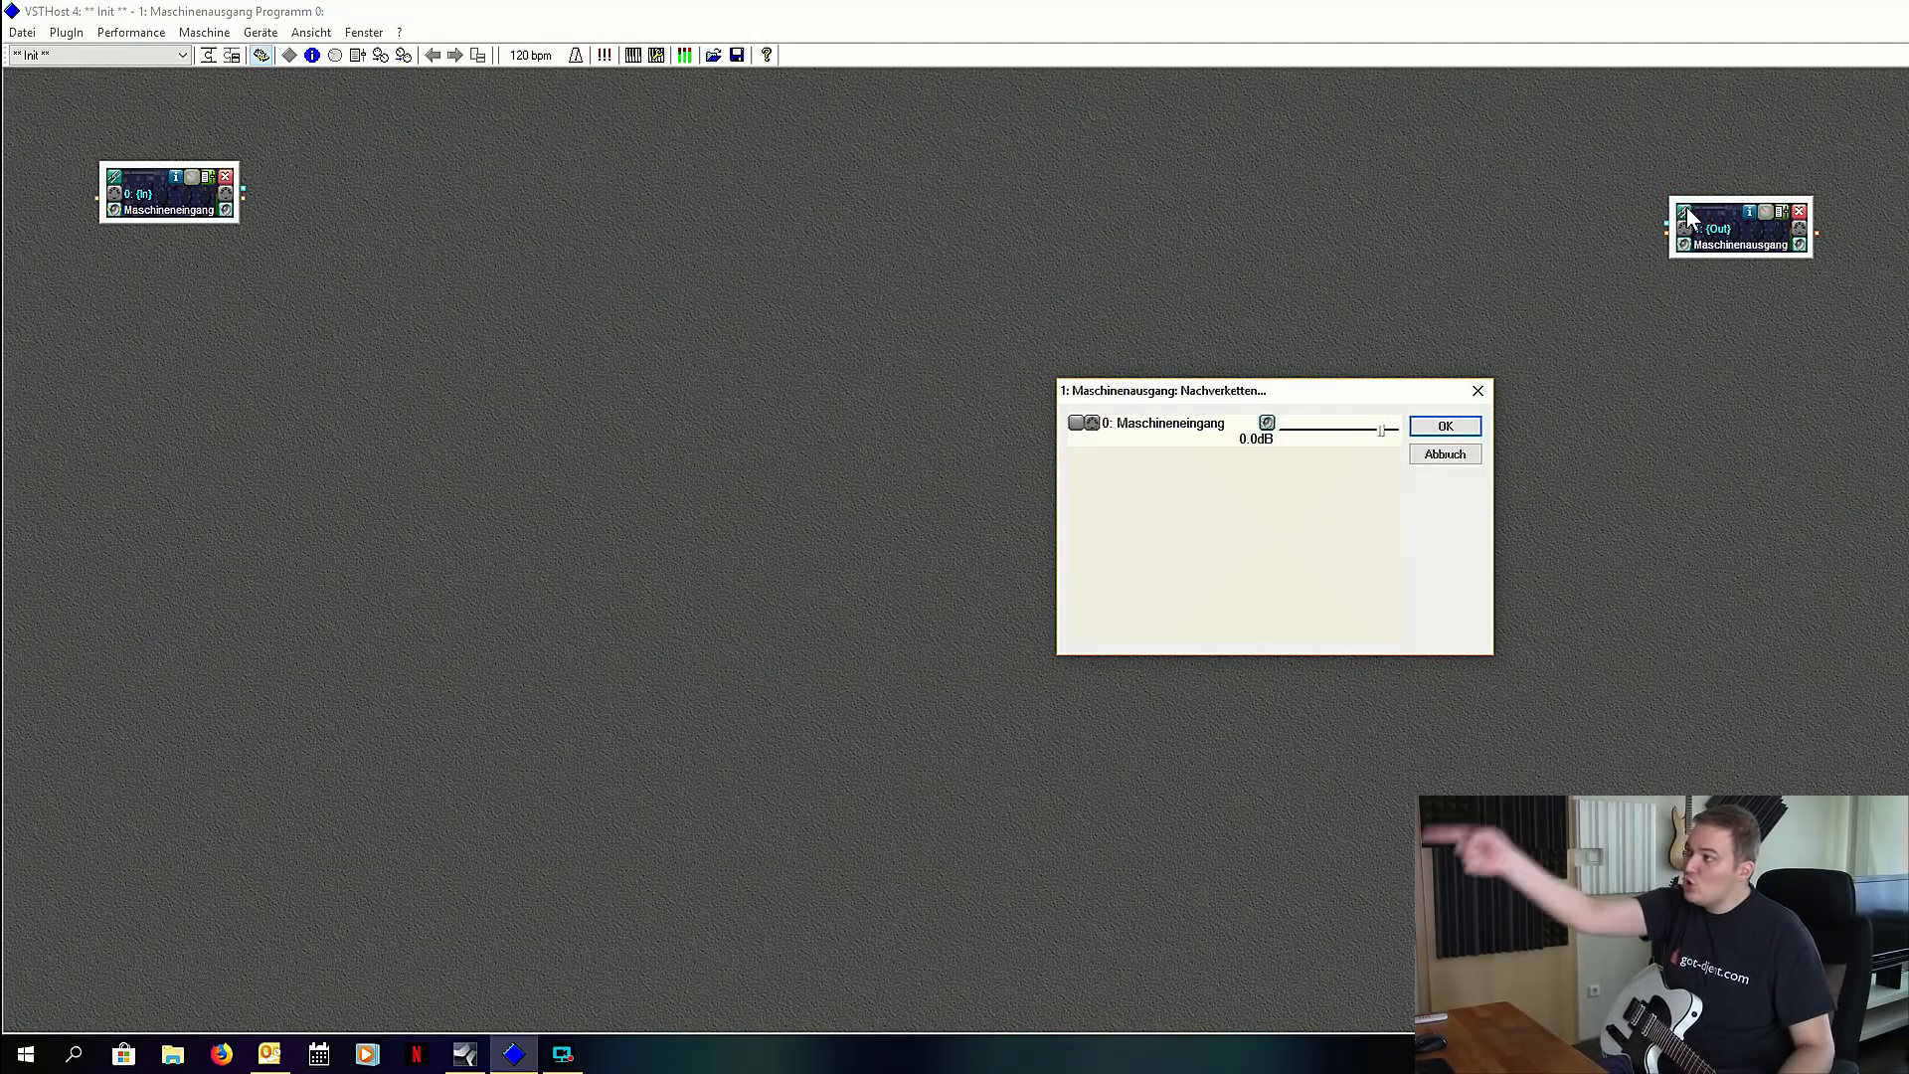
pyautogui.click(1074, 426)
pyautogui.click(1454, 427)
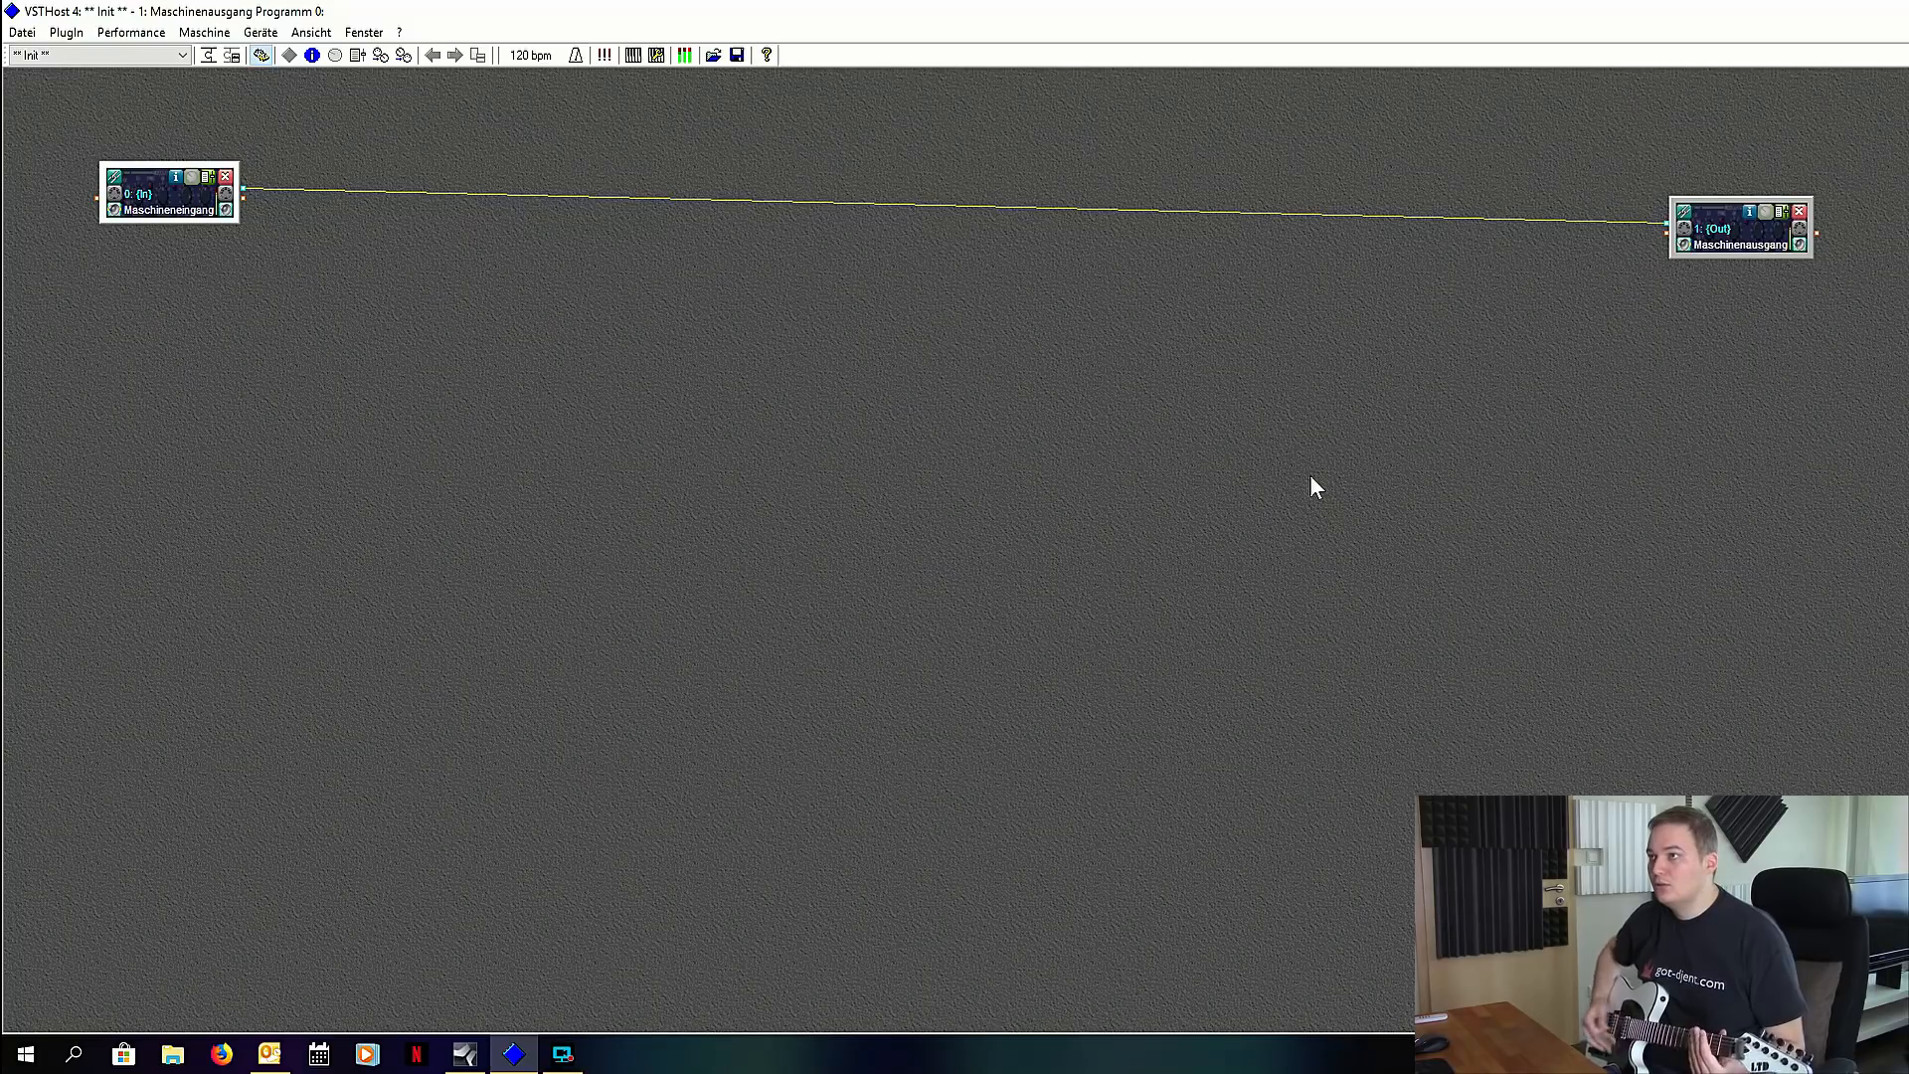
# Step: Remove the direct chain from Maschineneingang to Maschinenausgang
pyautogui.click(1683, 211)
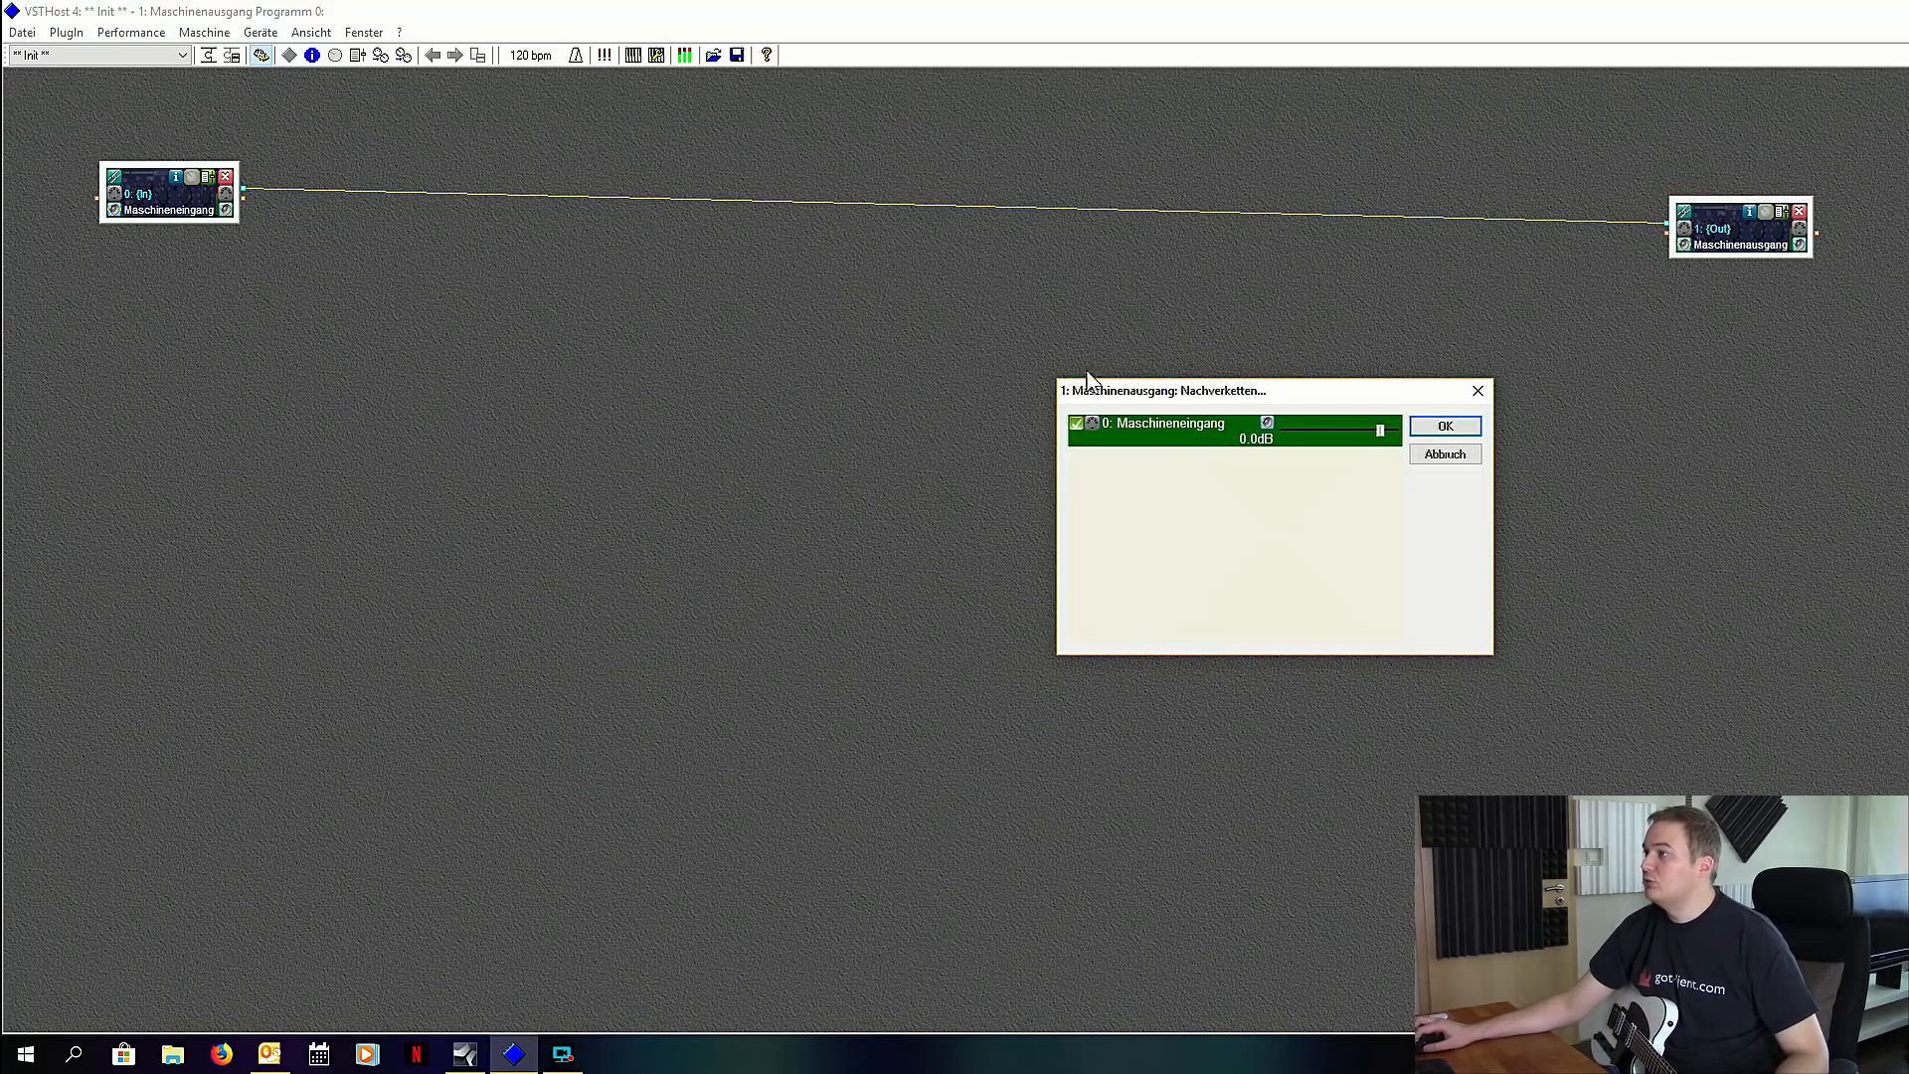
pyautogui.click(1077, 425)
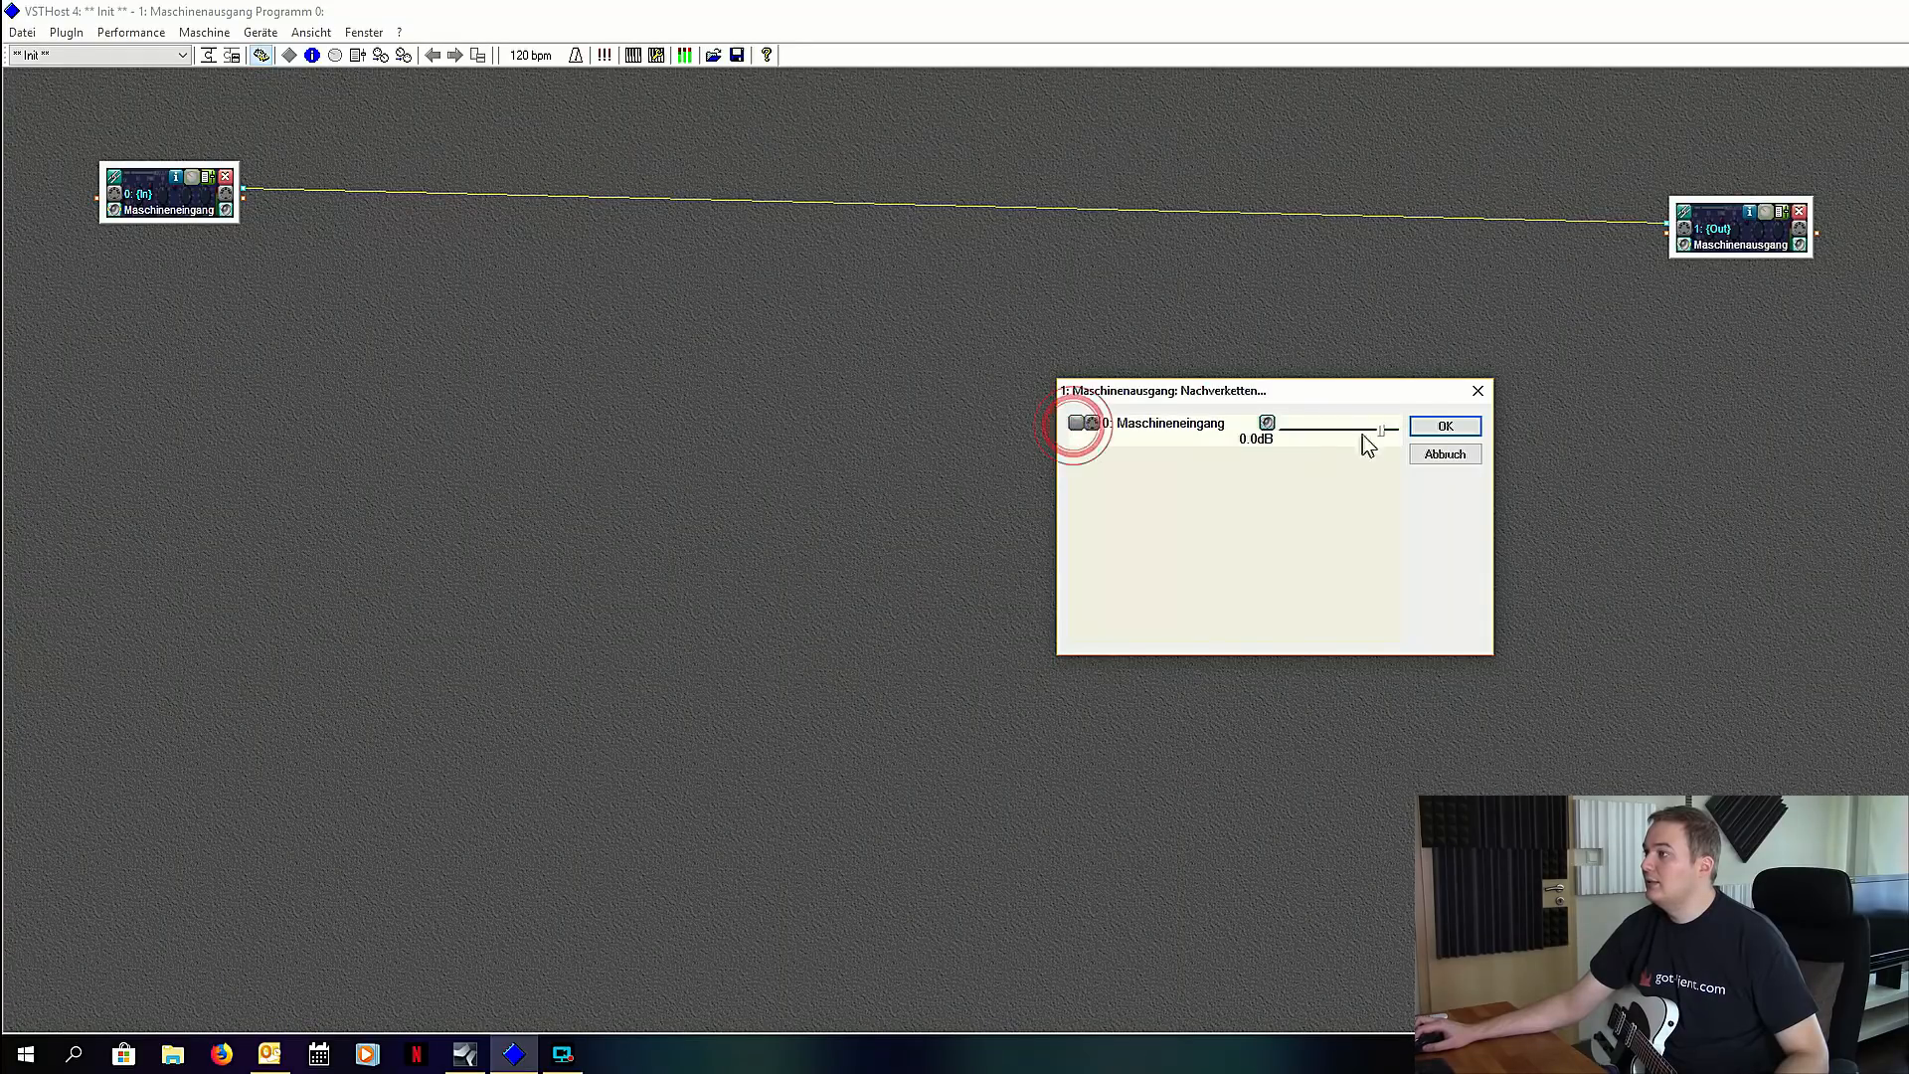
pyautogui.click(1439, 428)
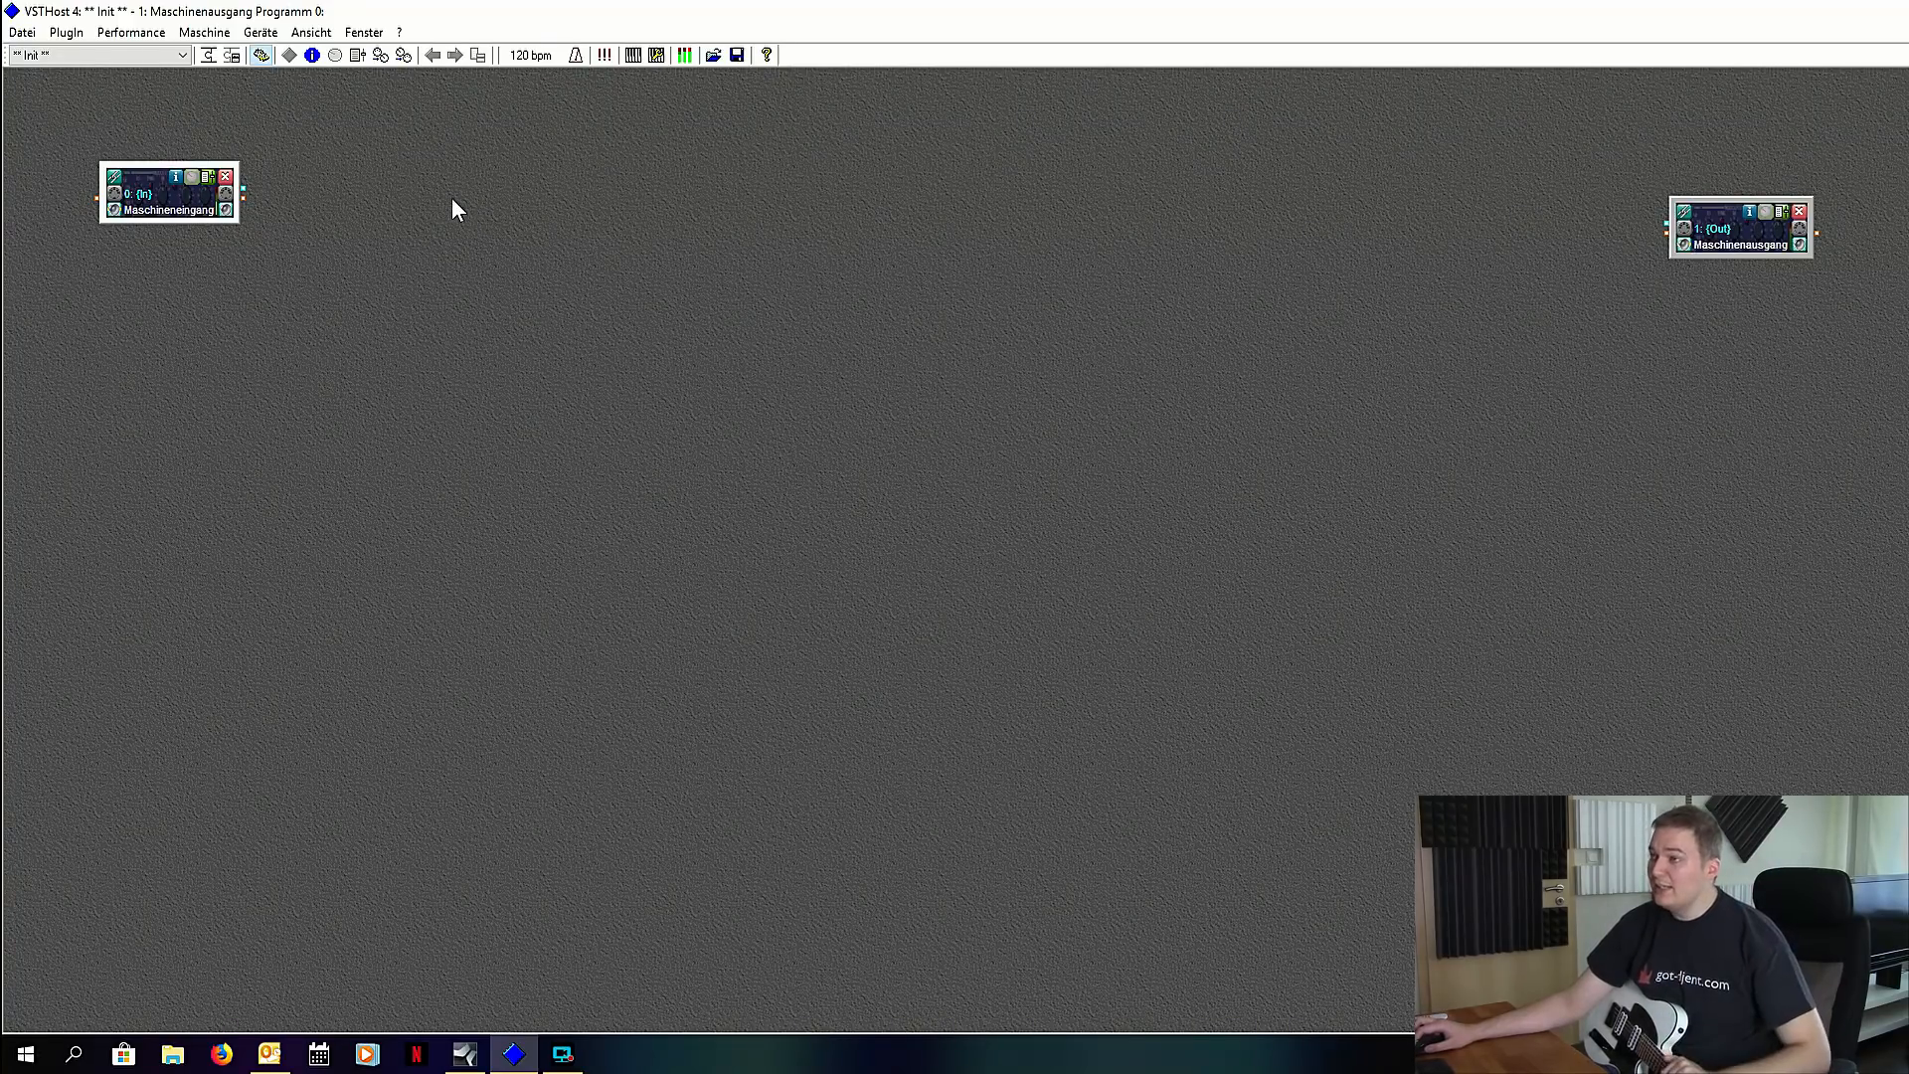
# Step: Load the SS-11X.dll plugin from the Vstplugins folder and place its module between the input and output modules
pyautogui.click(210, 58)
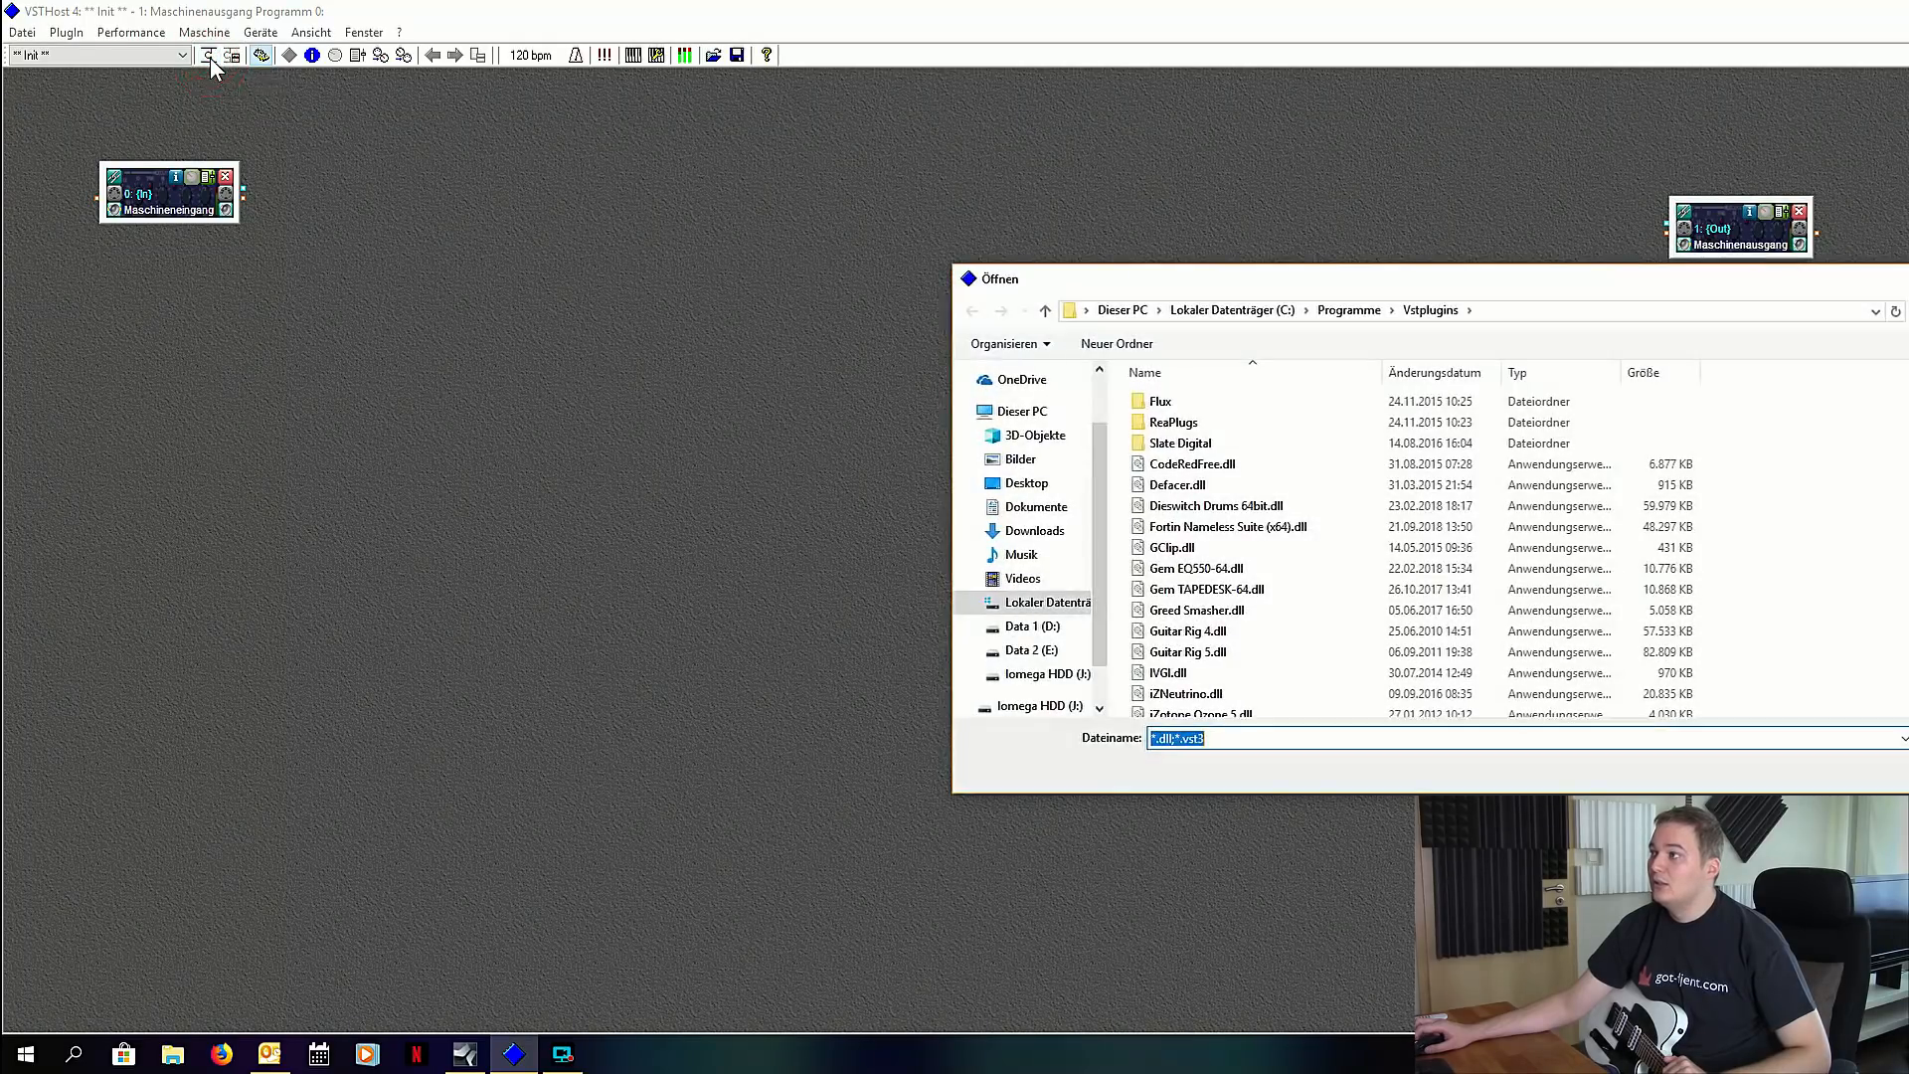
pyautogui.moveTo(1405, 284); pyautogui.dragTo(1365, 275)
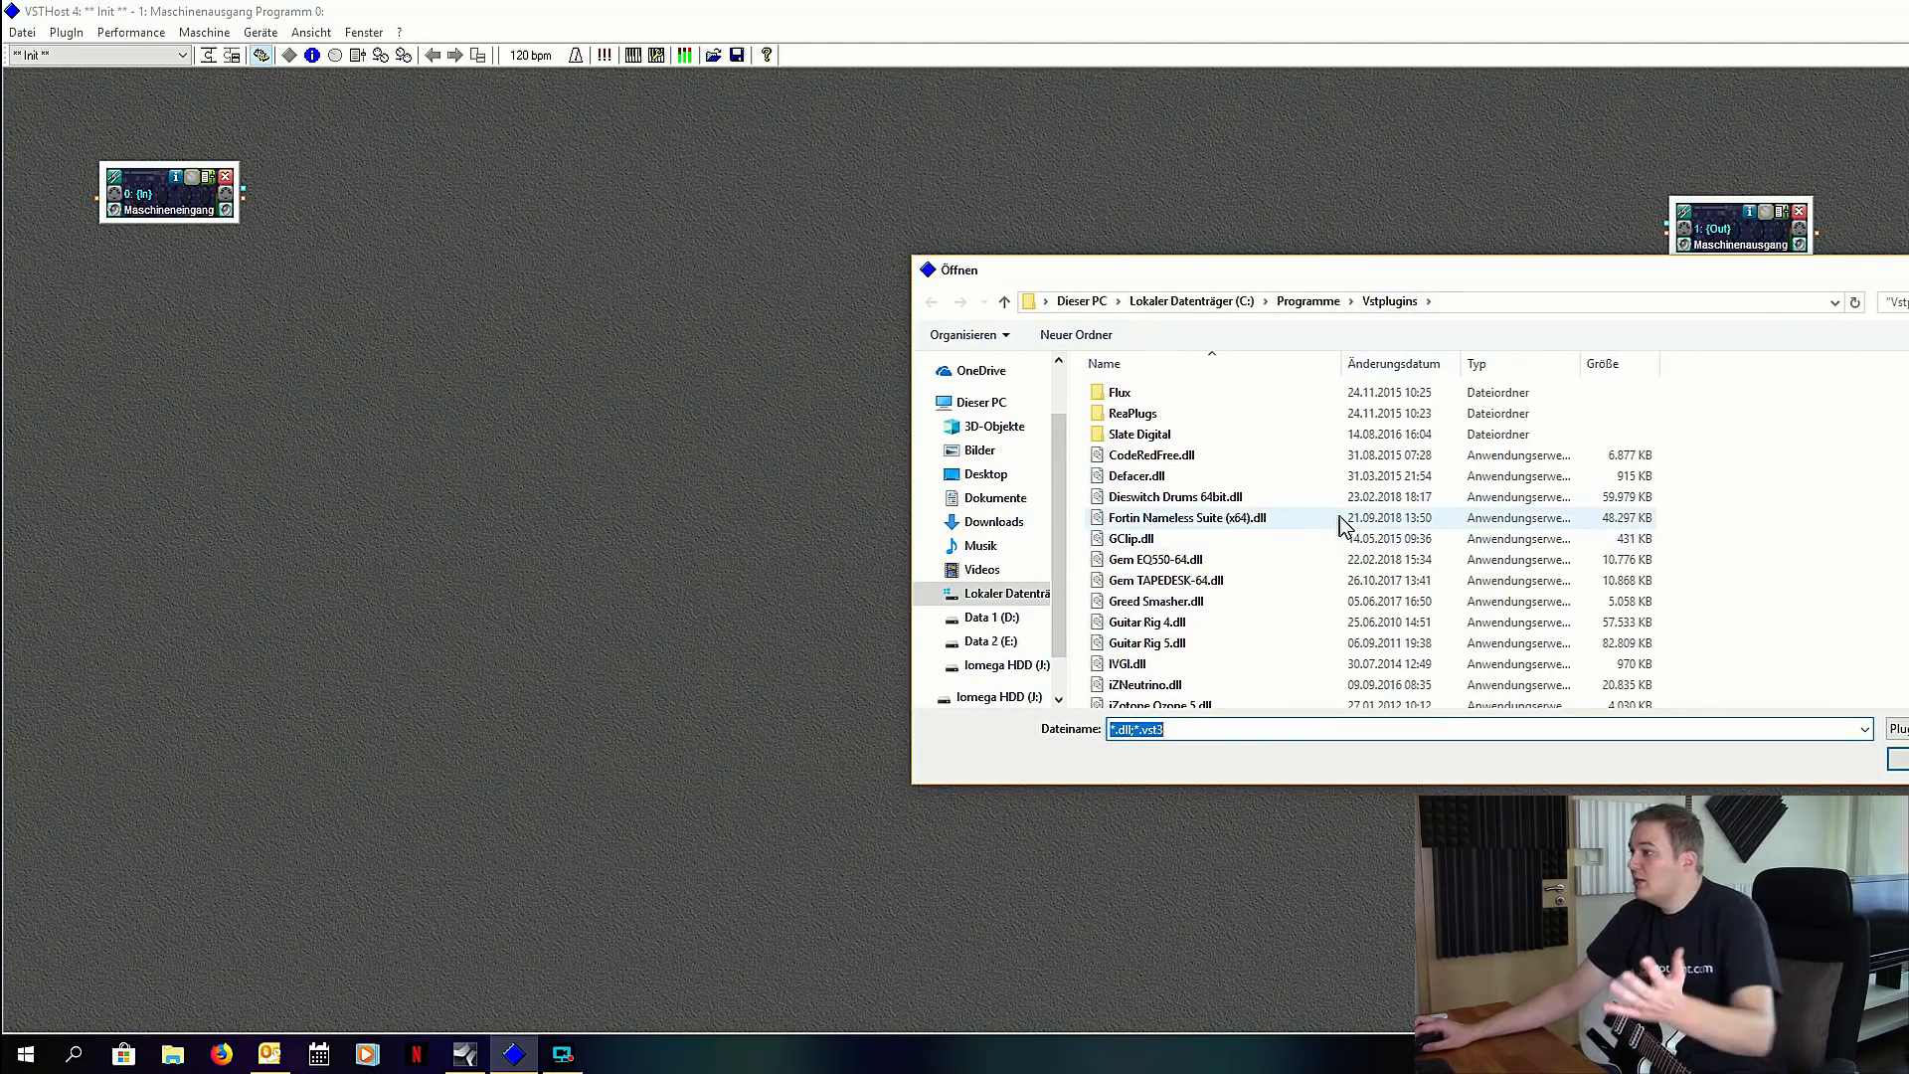
pyautogui.moveTo(1341, 517)
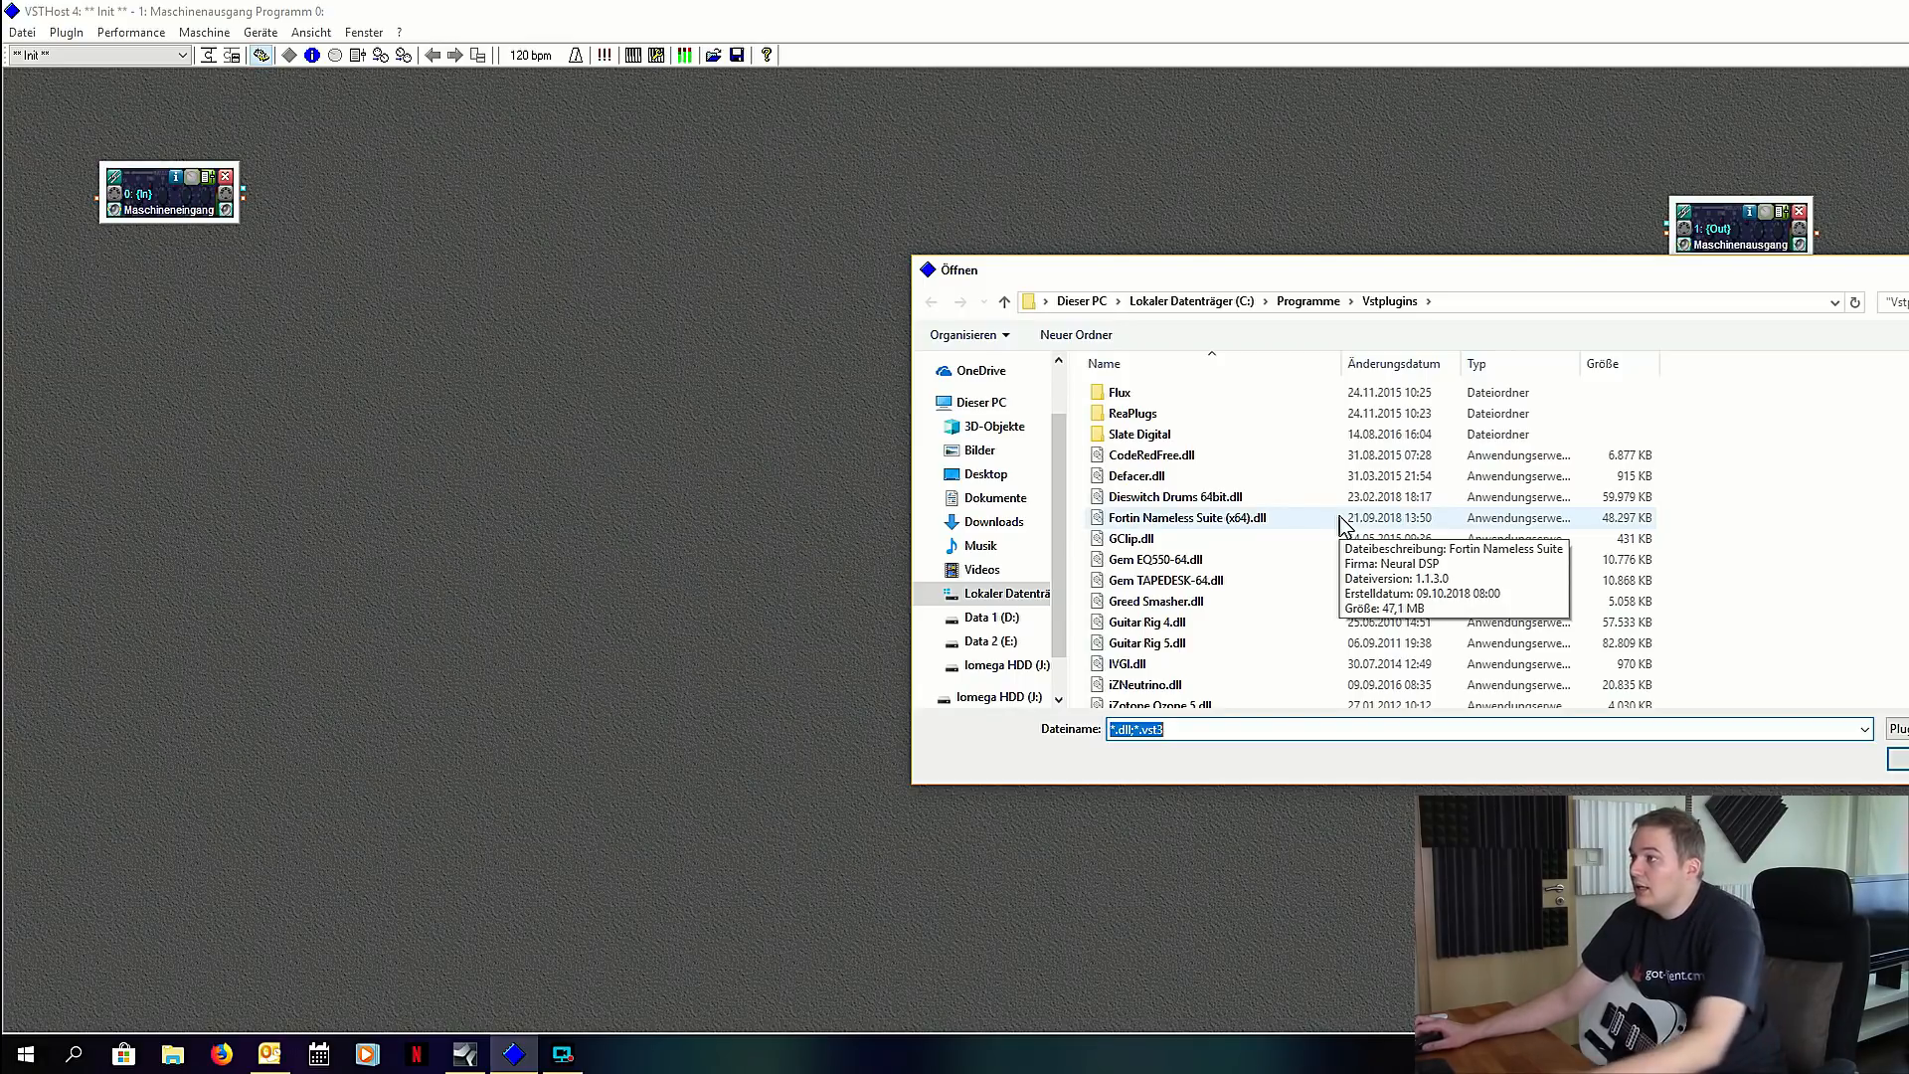
pyautogui.scroll(-8, 1340, 522)
pyautogui.scroll(-3, 1343, 524)
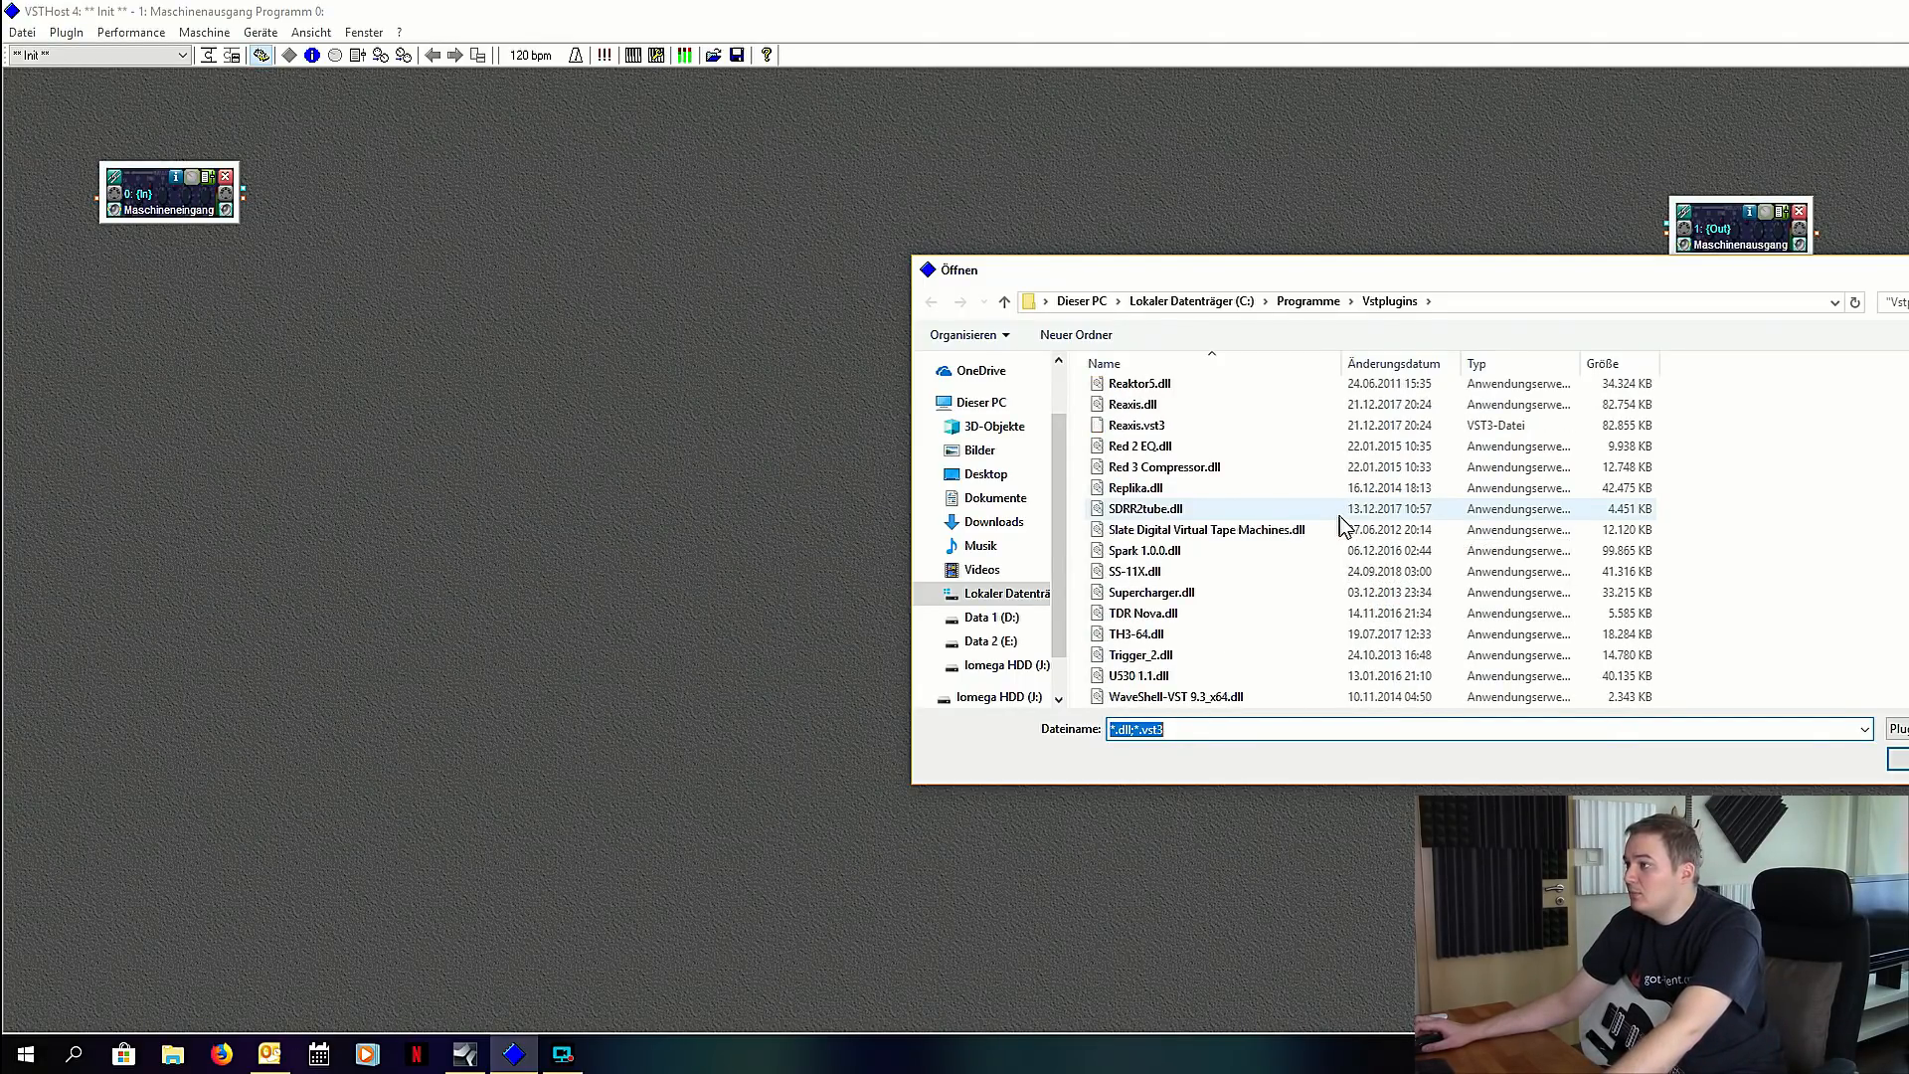
pyautogui.moveTo(1238, 571)
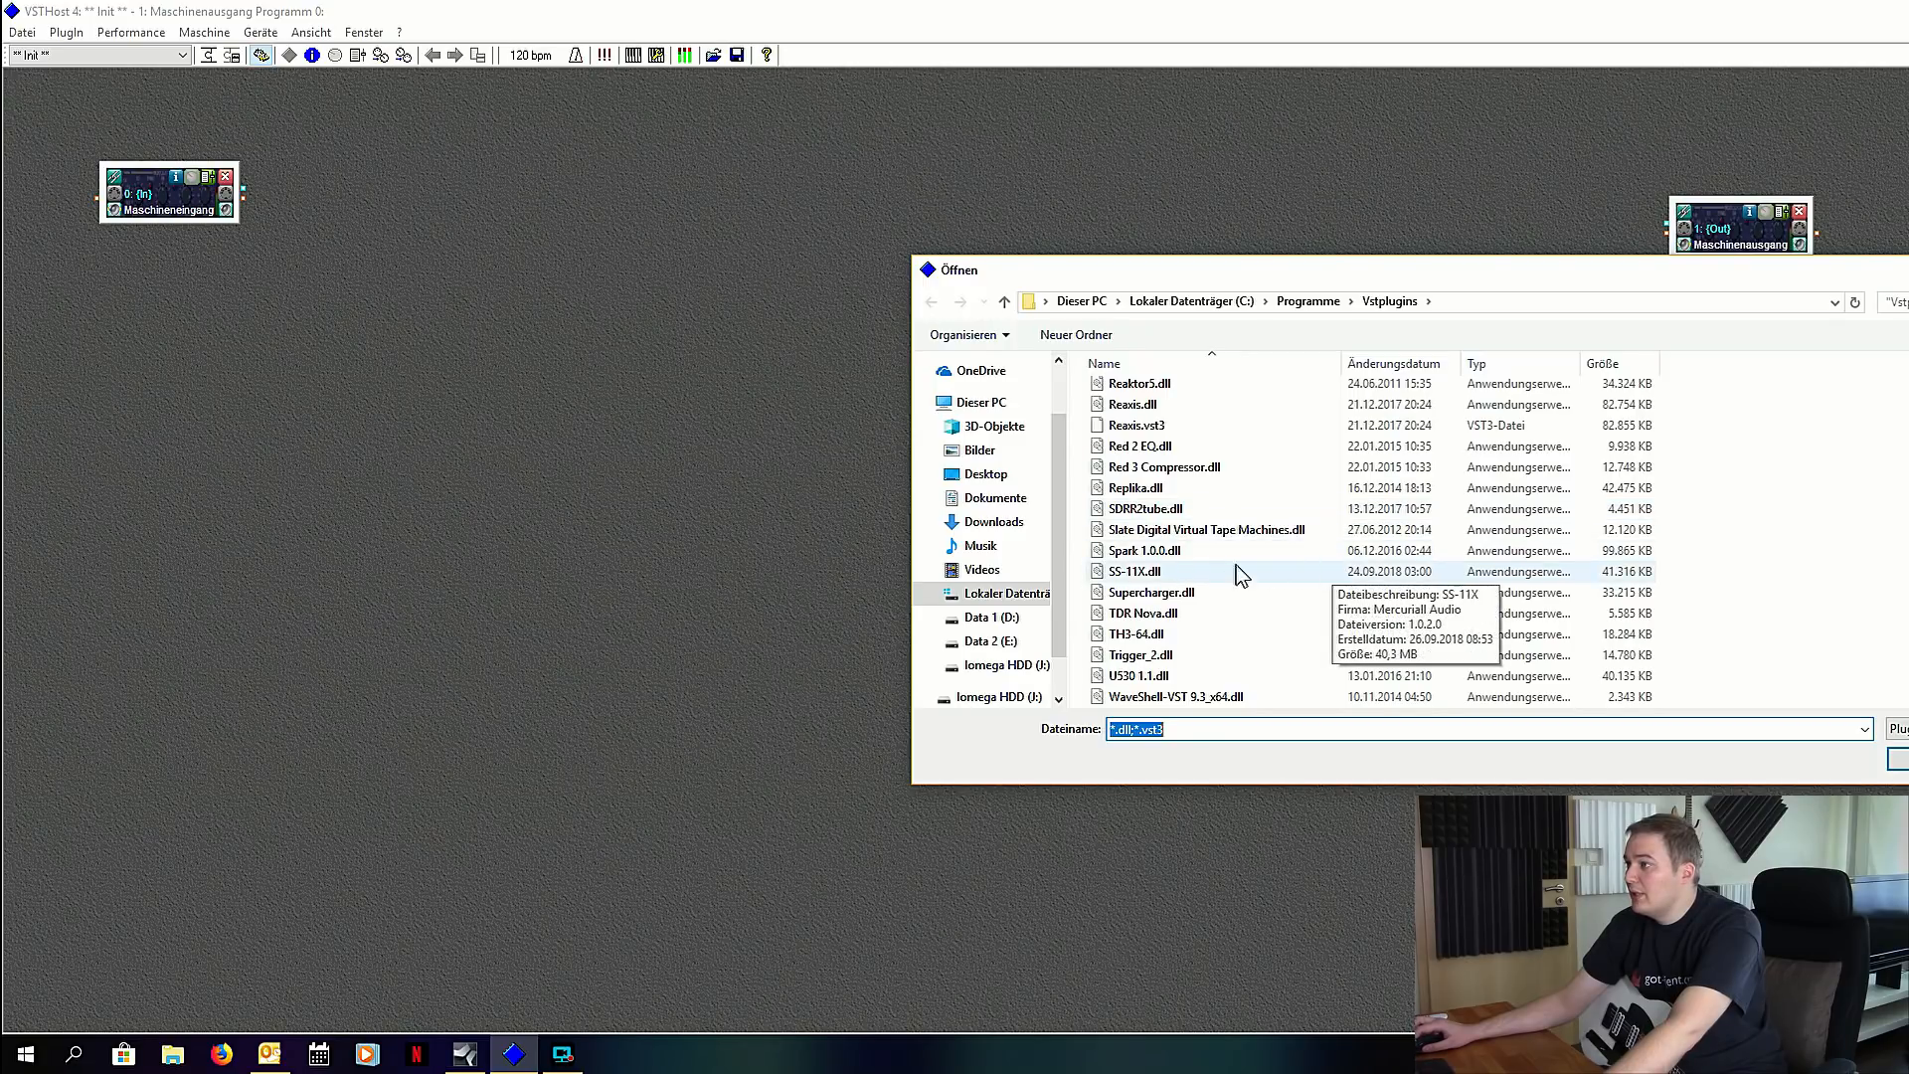
pyautogui.doubleClick(1136, 572)
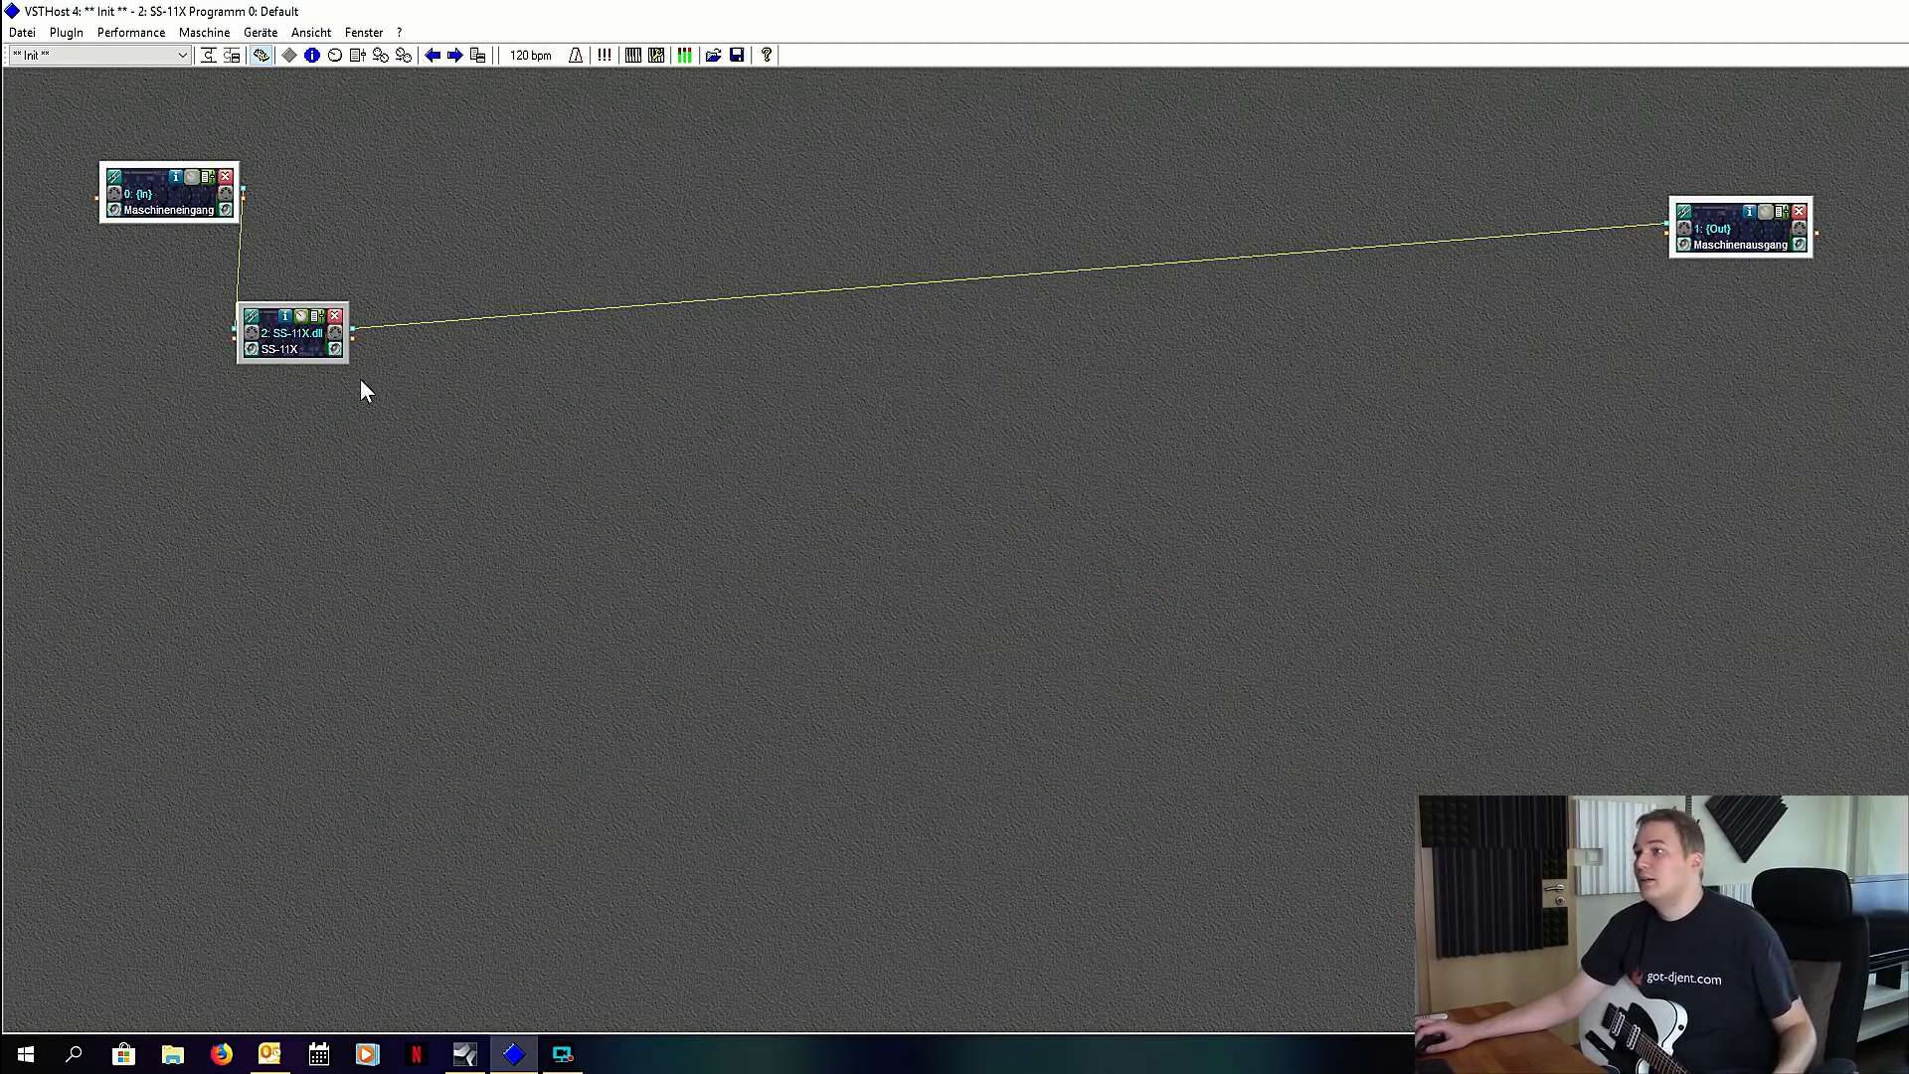
pyautogui.moveTo(312, 351); pyautogui.dragTo(601, 352)
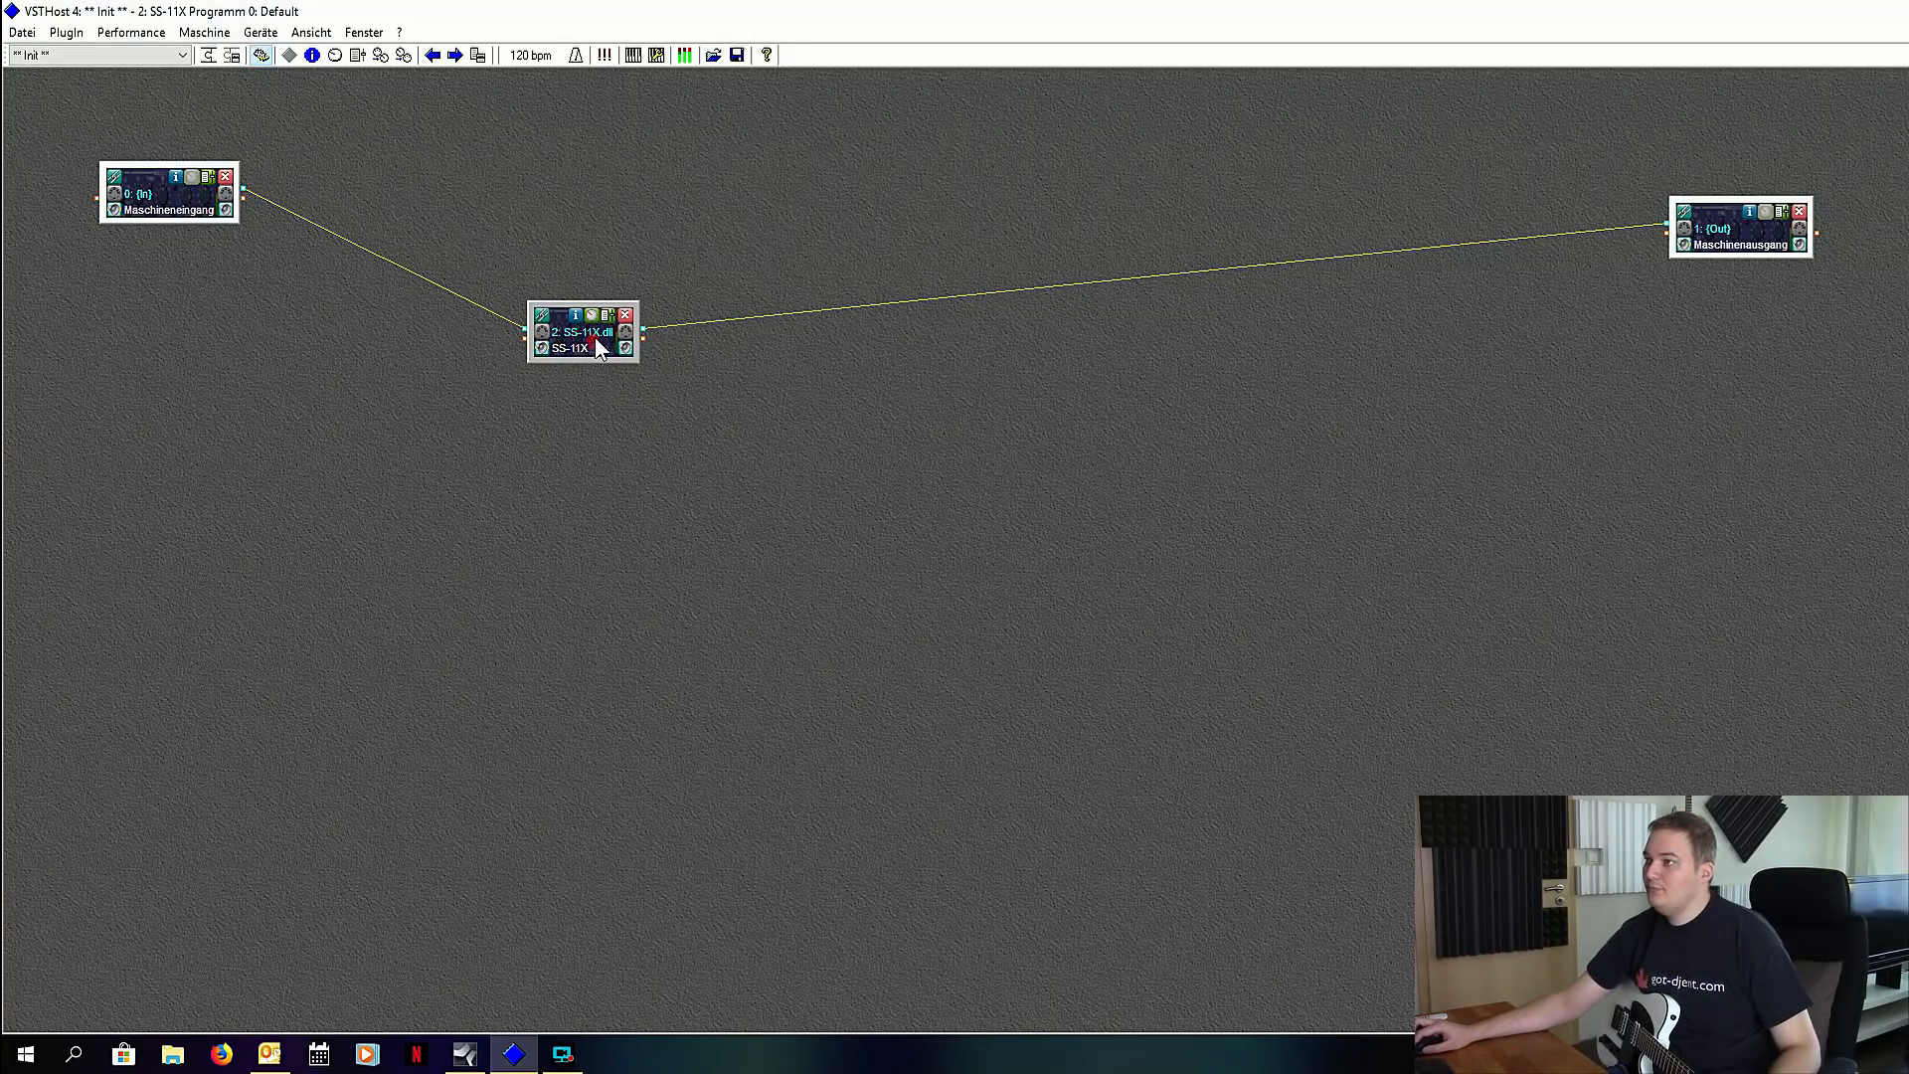
pyautogui.moveTo(594, 336); pyautogui.dragTo(608, 316)
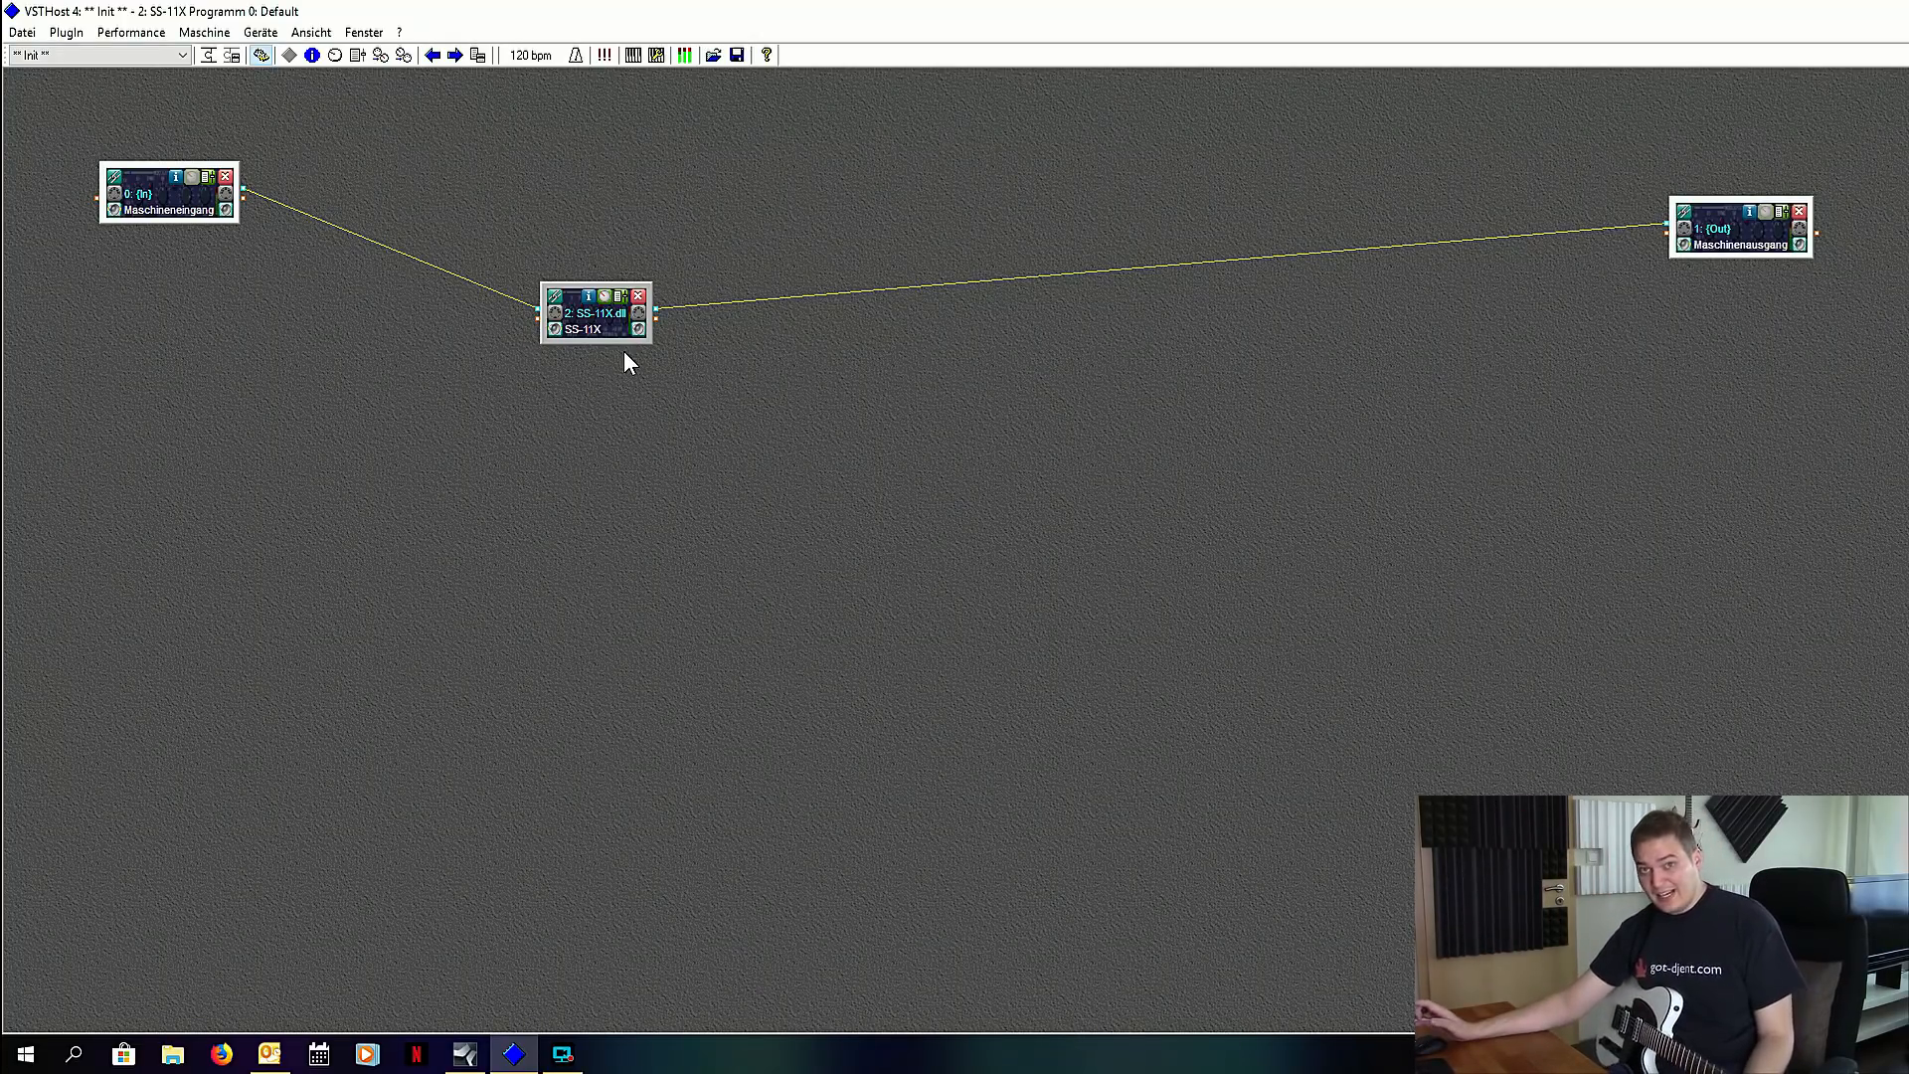
# Step: Open the SS-11X plugin editor and enable its TS808 overdrive and noise gate
pyautogui.click(609, 297)
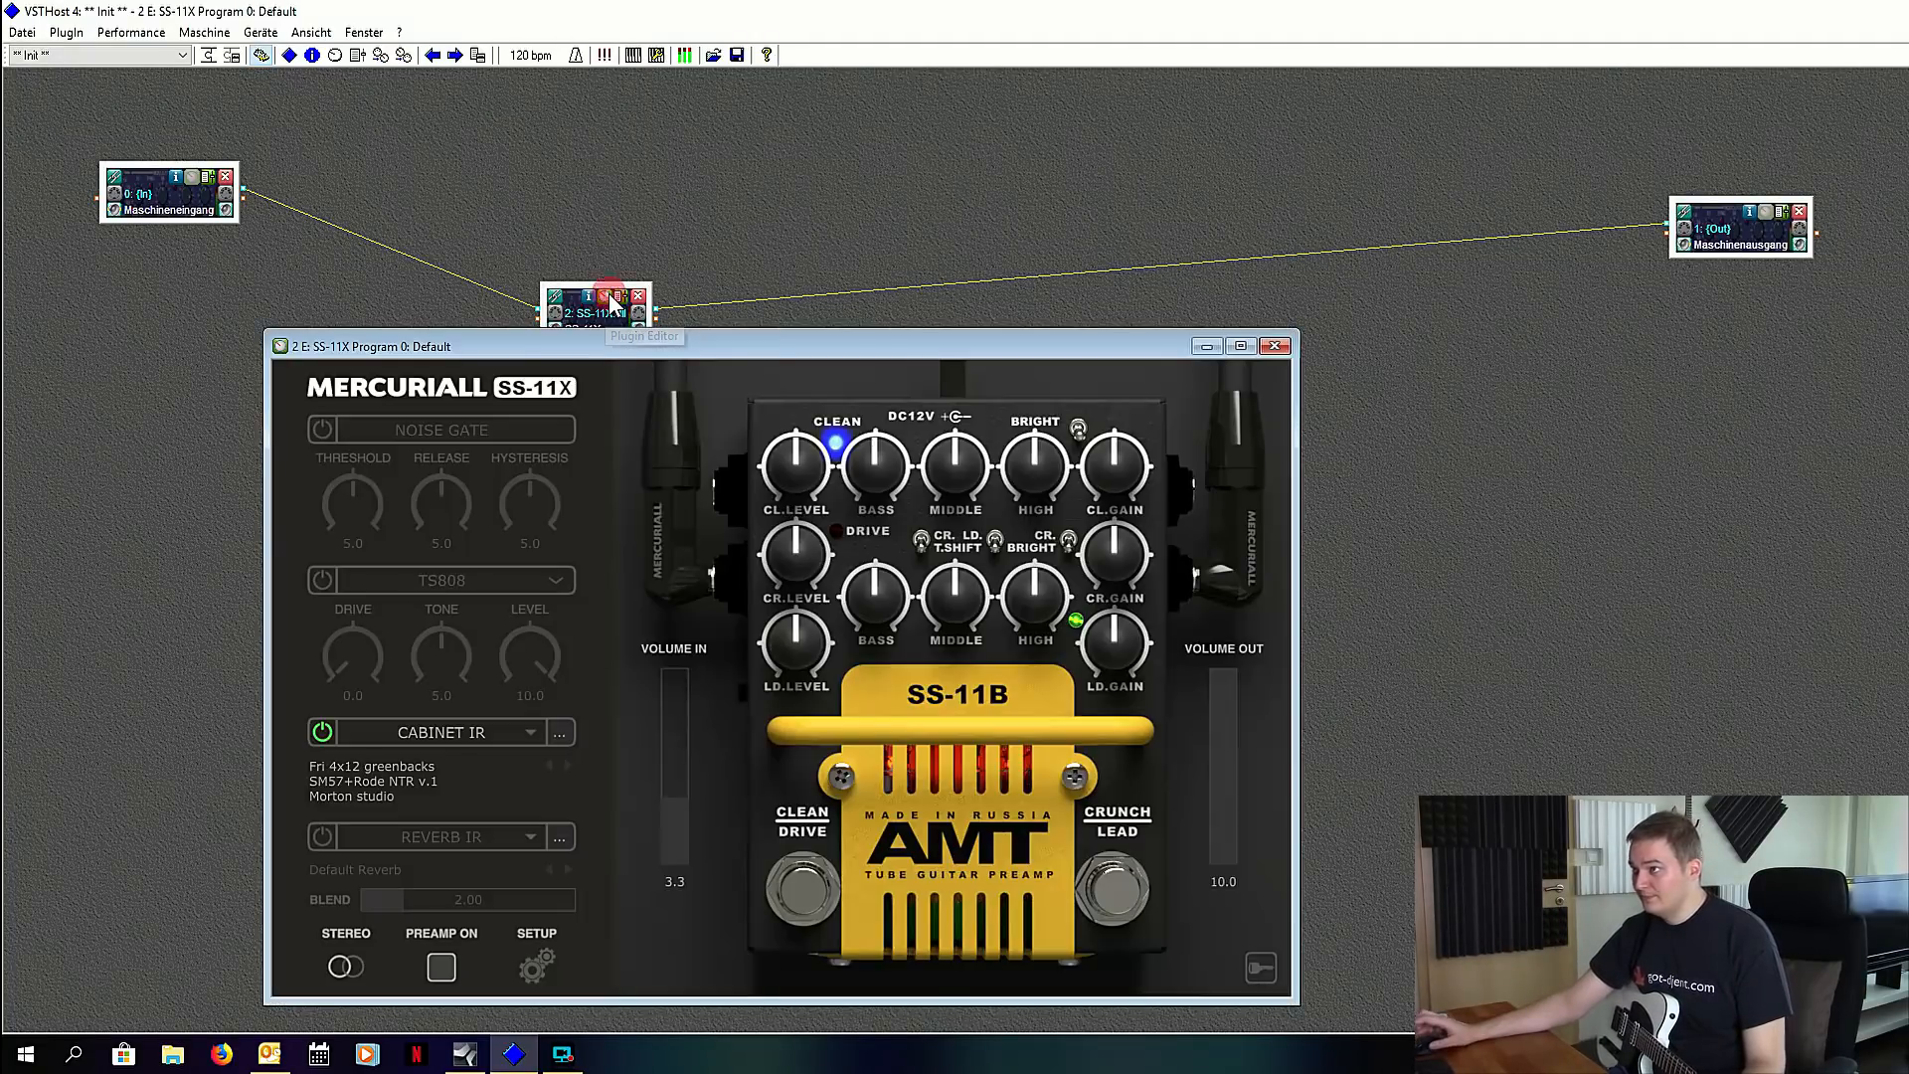
pyautogui.moveTo(777, 352); pyautogui.dragTo(837, 285)
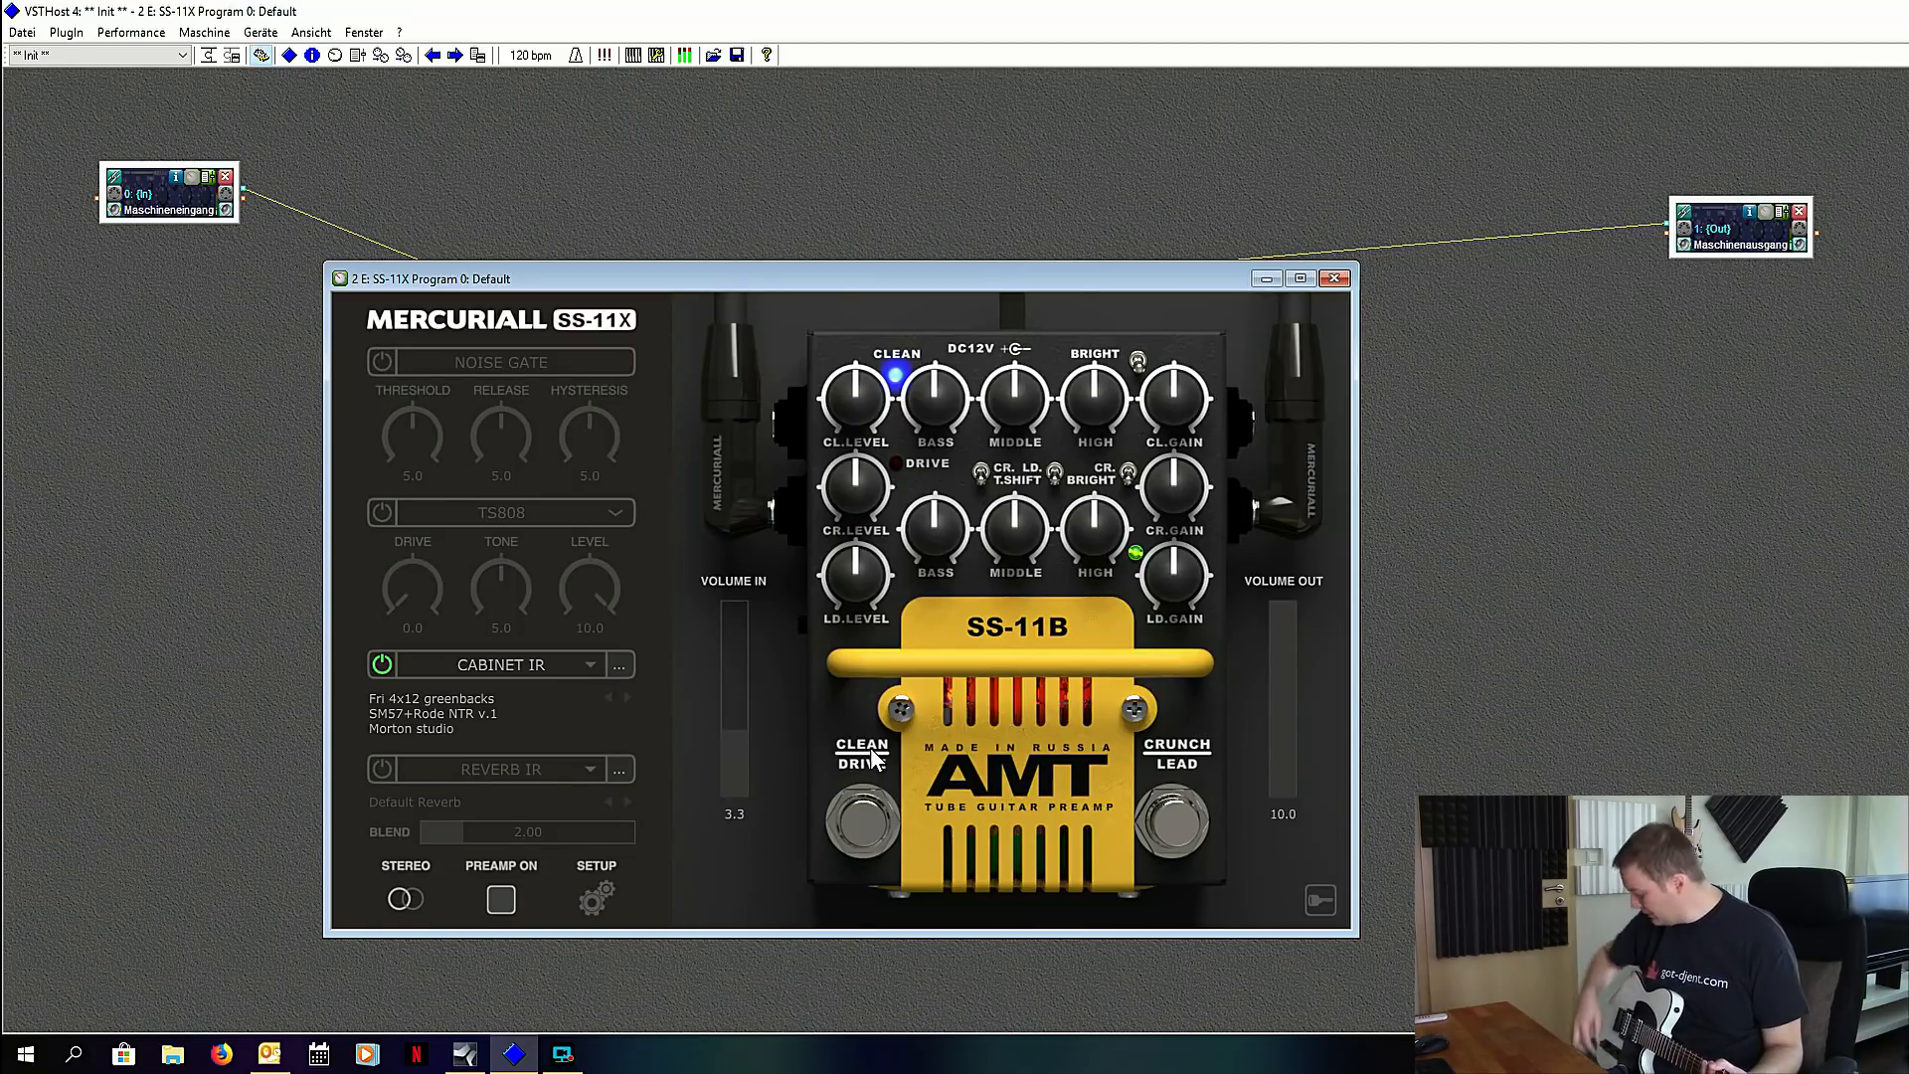
pyautogui.click(386, 511)
pyautogui.click(384, 362)
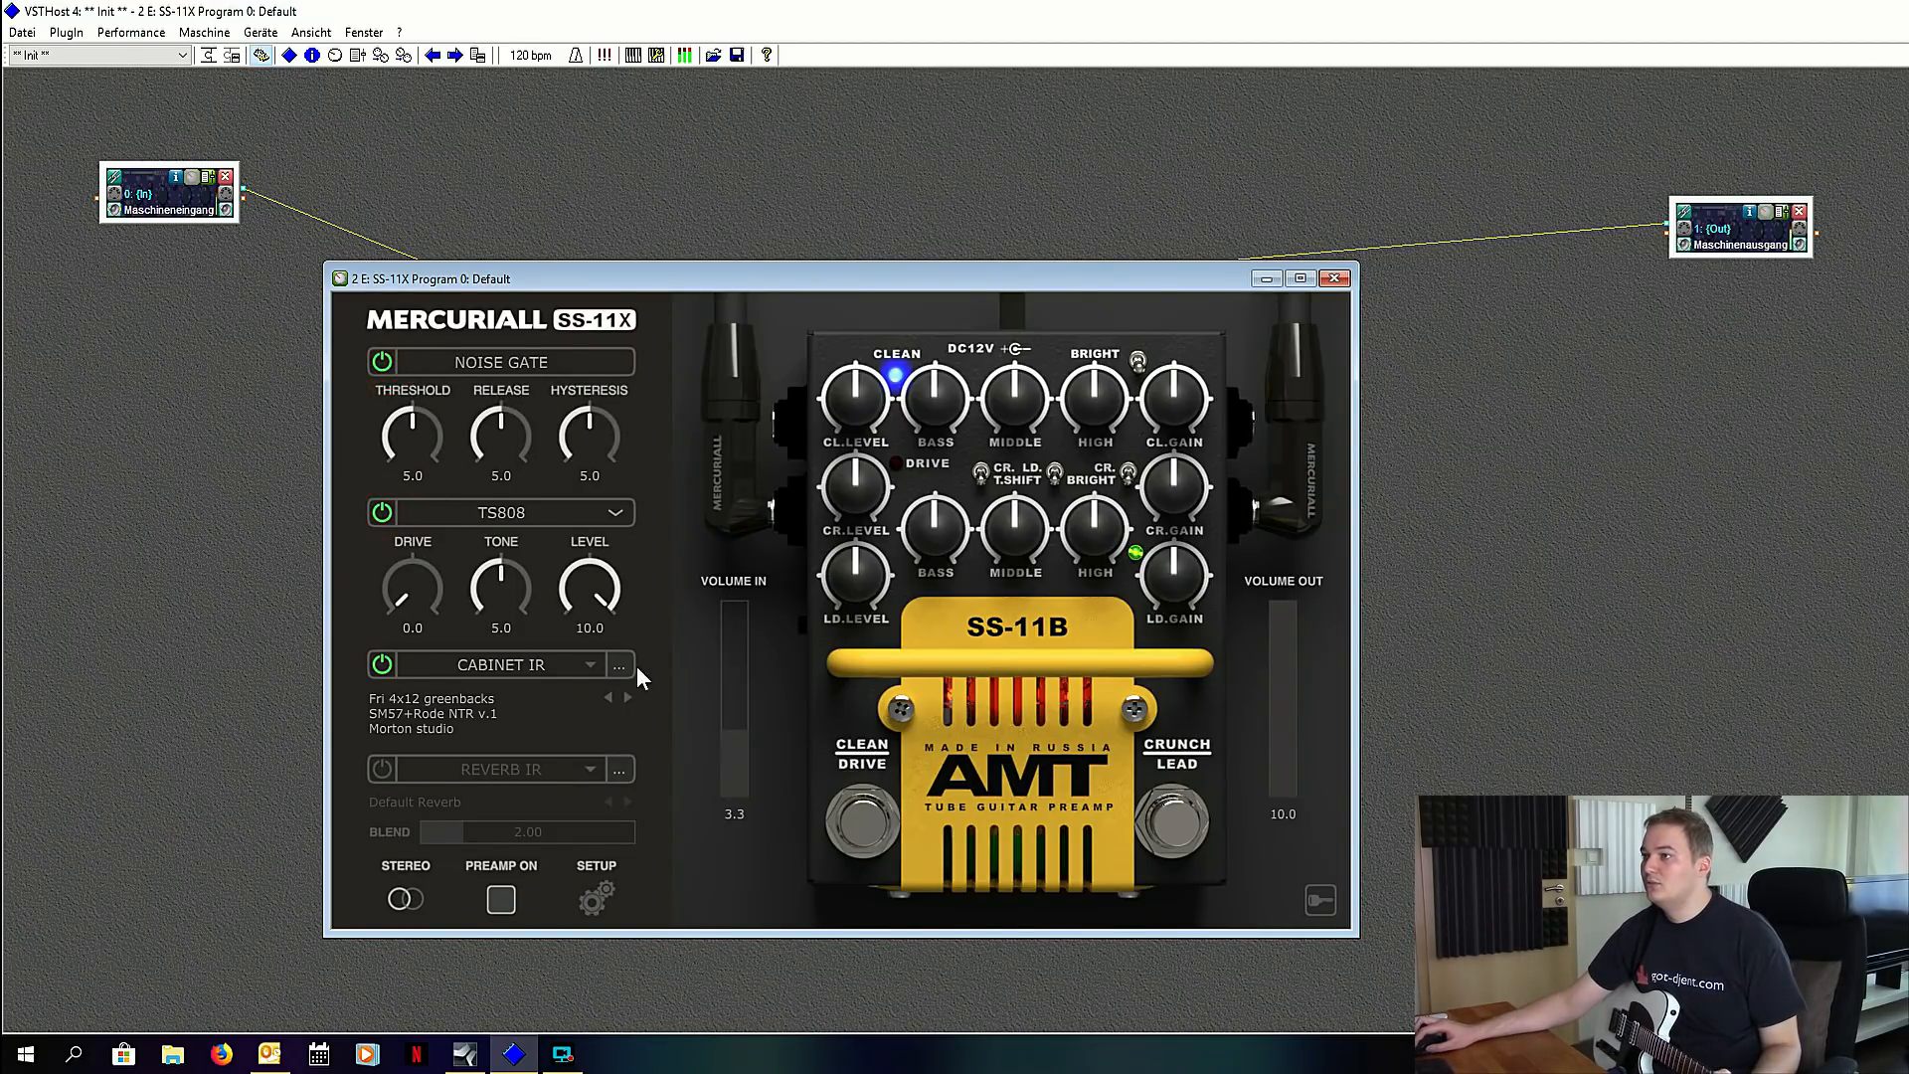
# Step: Switch the SS-11B preamp to the Drive channel in Lead mode and lower the LD.GAIN knob
pyautogui.click(851, 803)
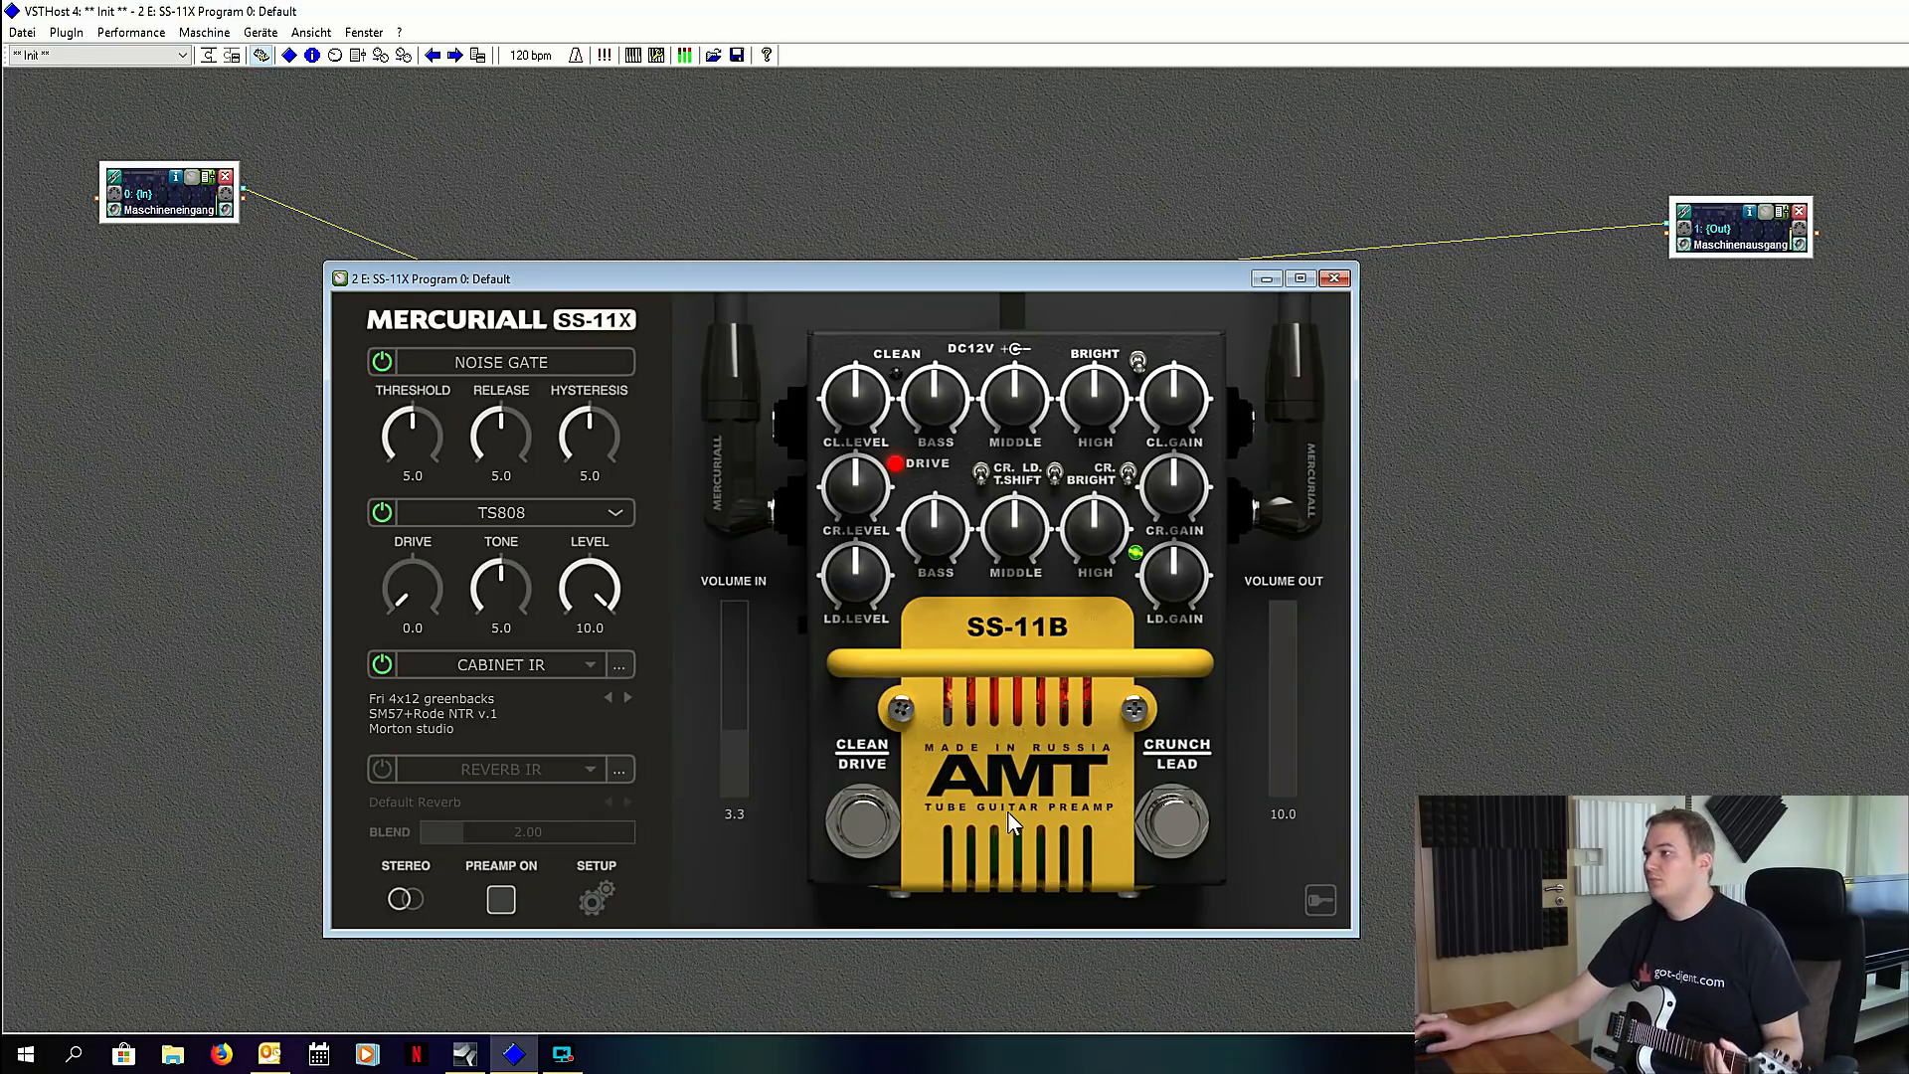
pyautogui.click(1171, 820)
pyautogui.moveTo(1178, 641)
pyautogui.mouseDown()
pyautogui.moveTo(1171, 670)
pyautogui.moveTo(1153, 619)
pyautogui.mouseUp()
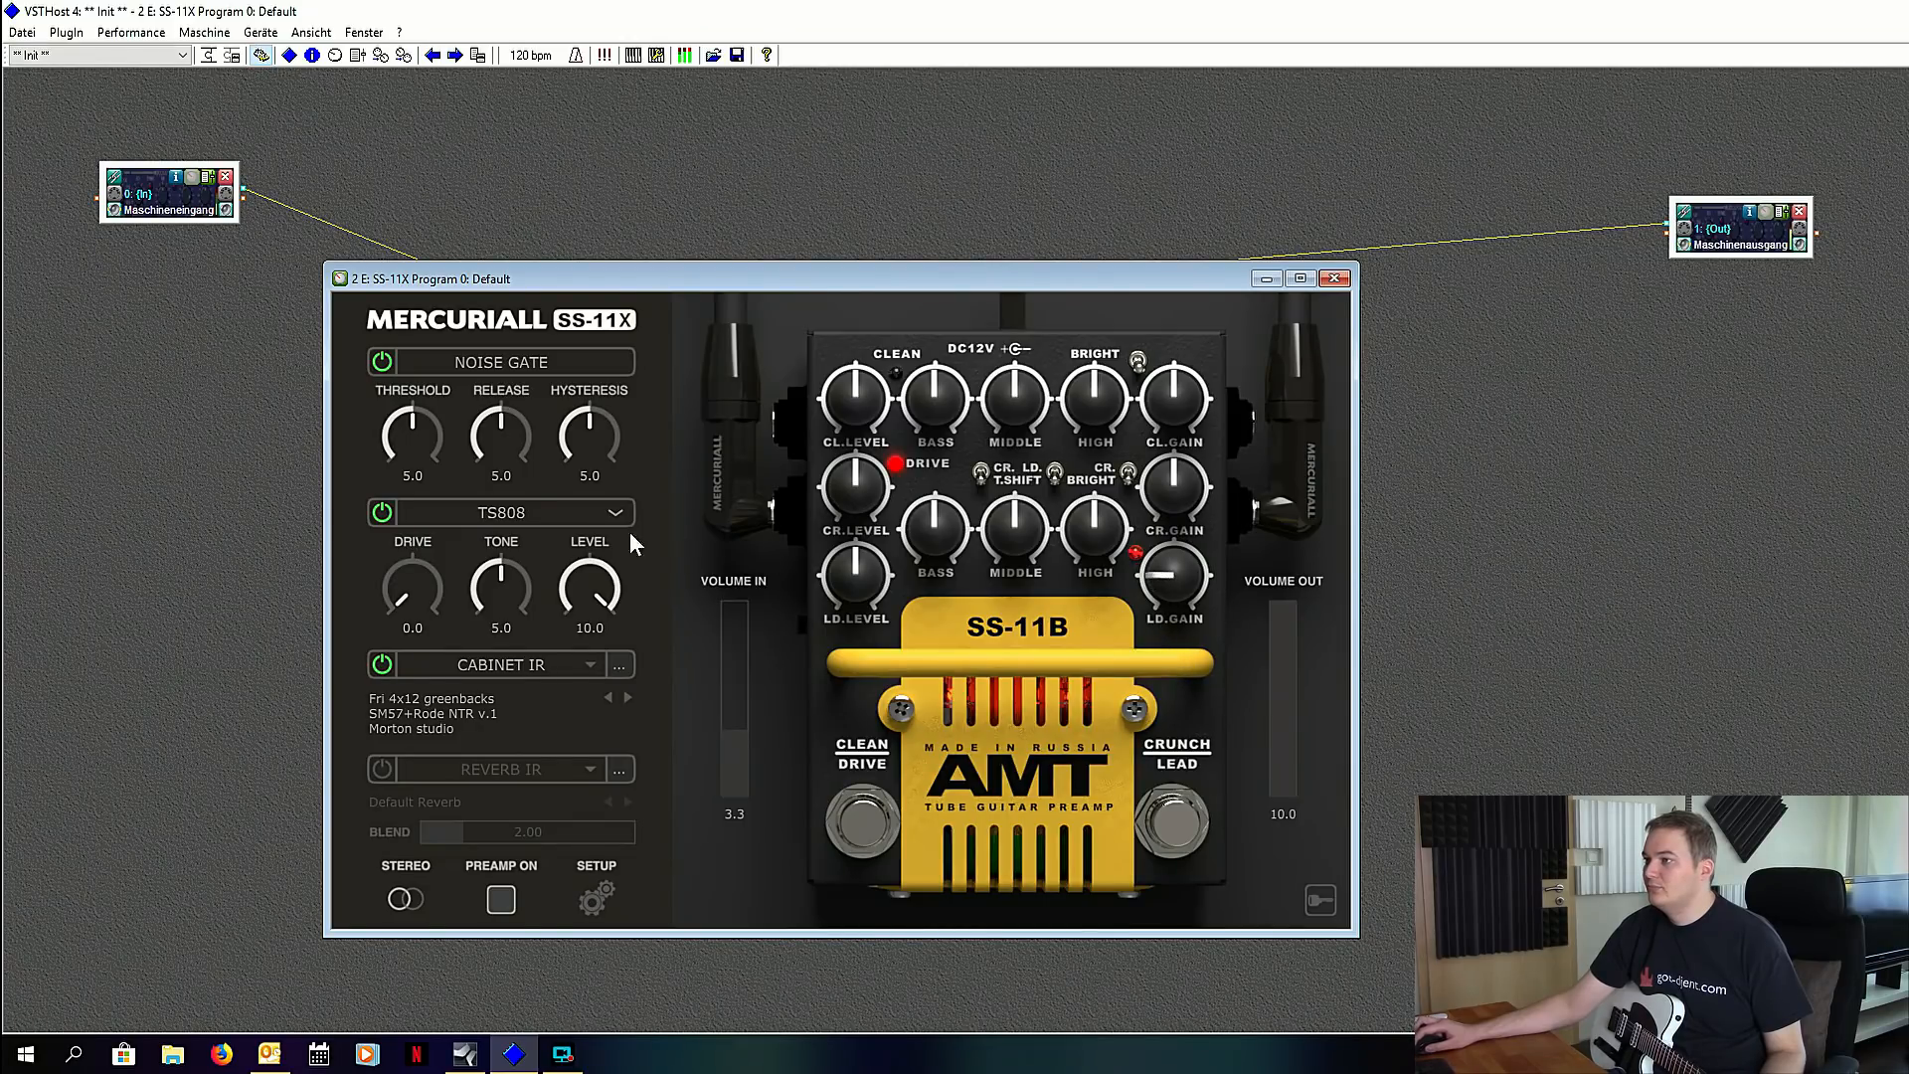
# Step: Change the overdrive model from TS808 to Greed Smasher and close the SS-11X editor
pyautogui.click(573, 511)
pyautogui.click(539, 641)
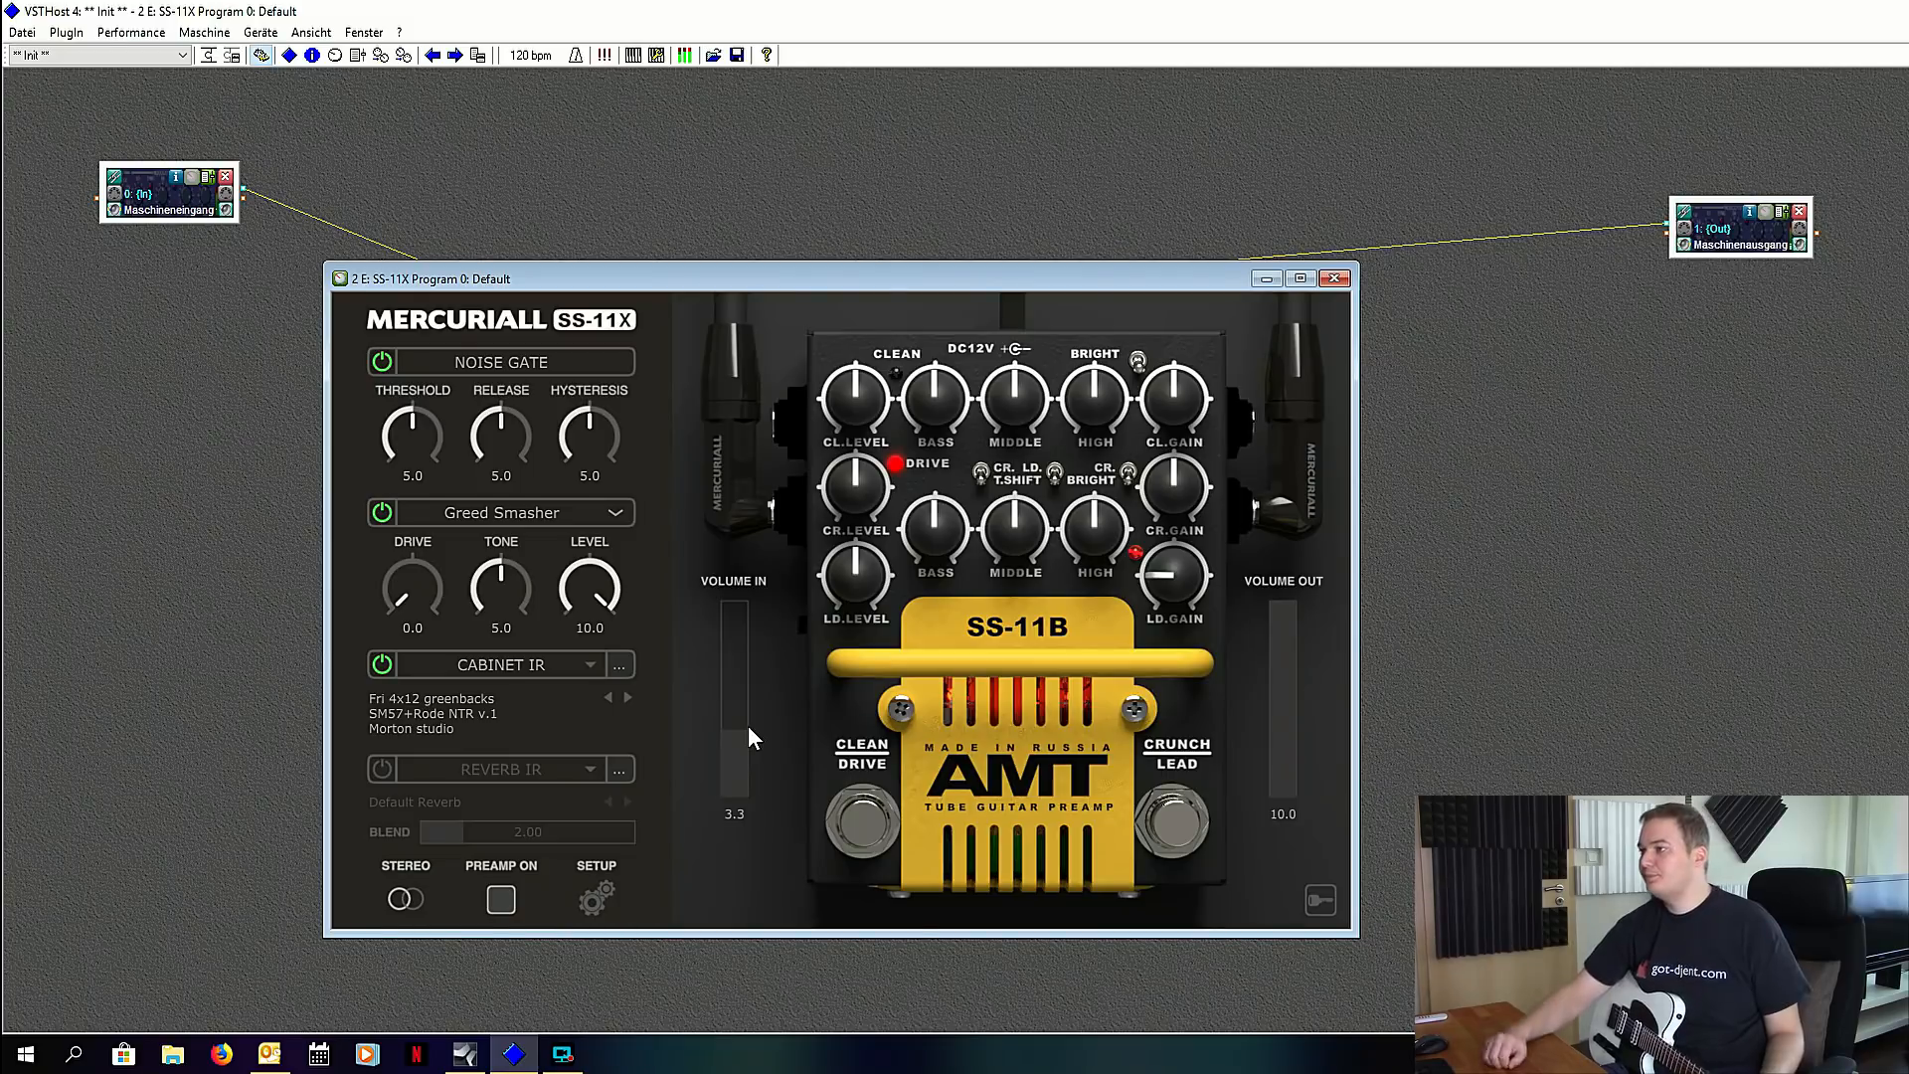
pyautogui.moveTo(807, 281); pyautogui.dragTo(880, 270)
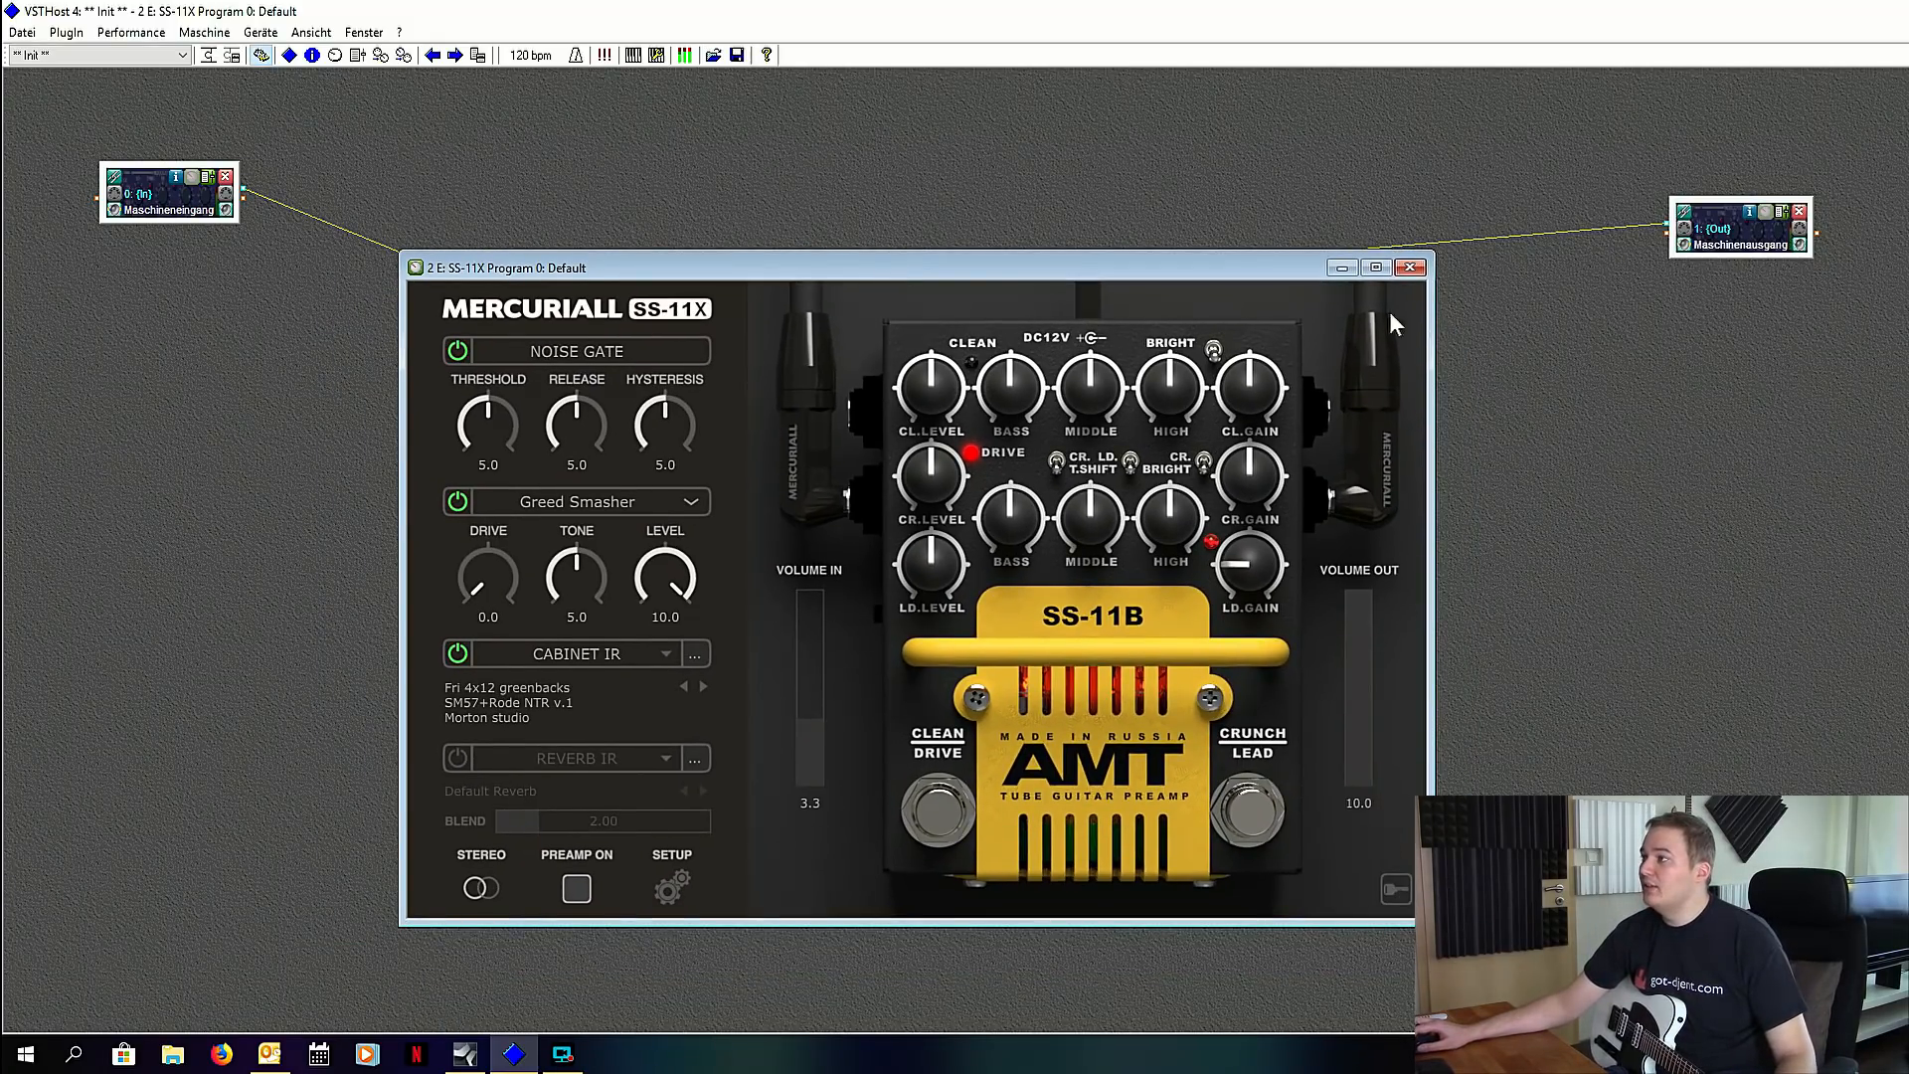
pyautogui.click(1402, 274)
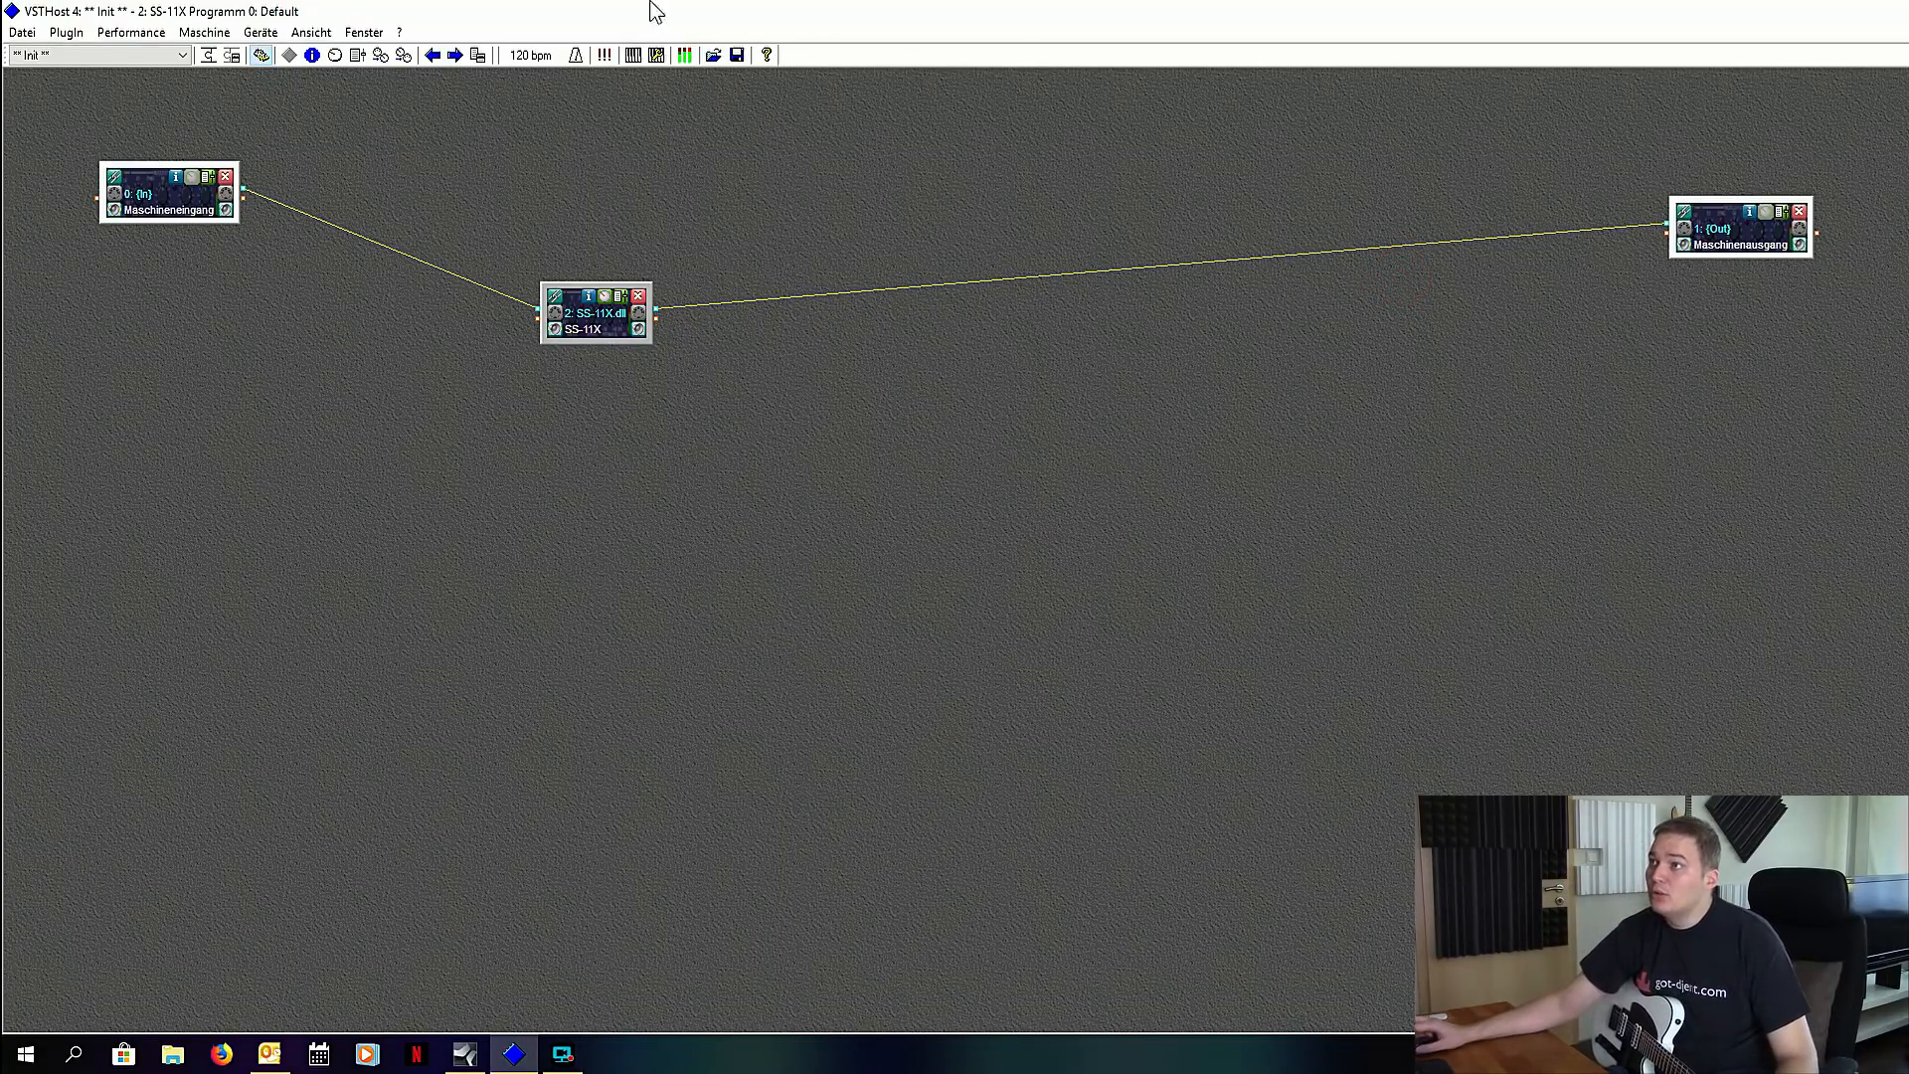
# Step: Save the current setup as a performance named "vsthost bla bla bla" in slot 004
pyautogui.click(157, 38)
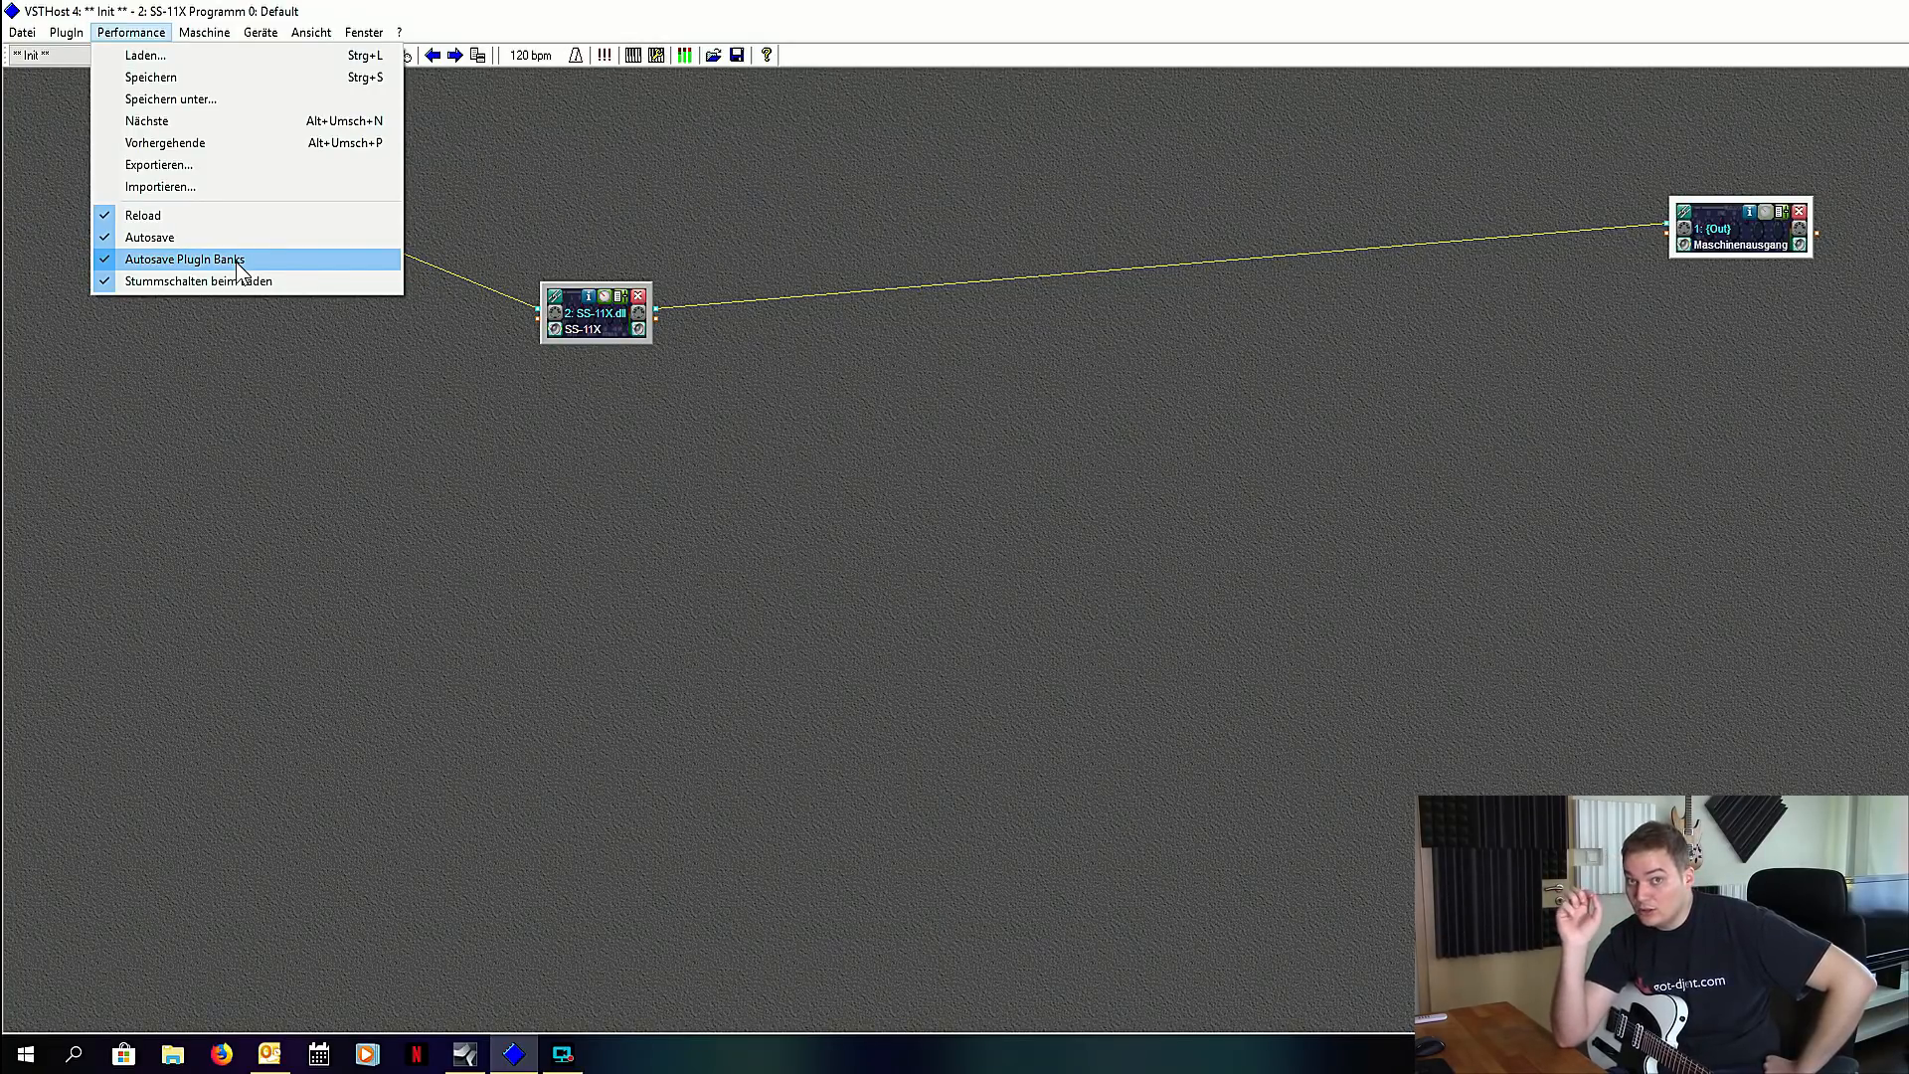
pyautogui.click(399, 469)
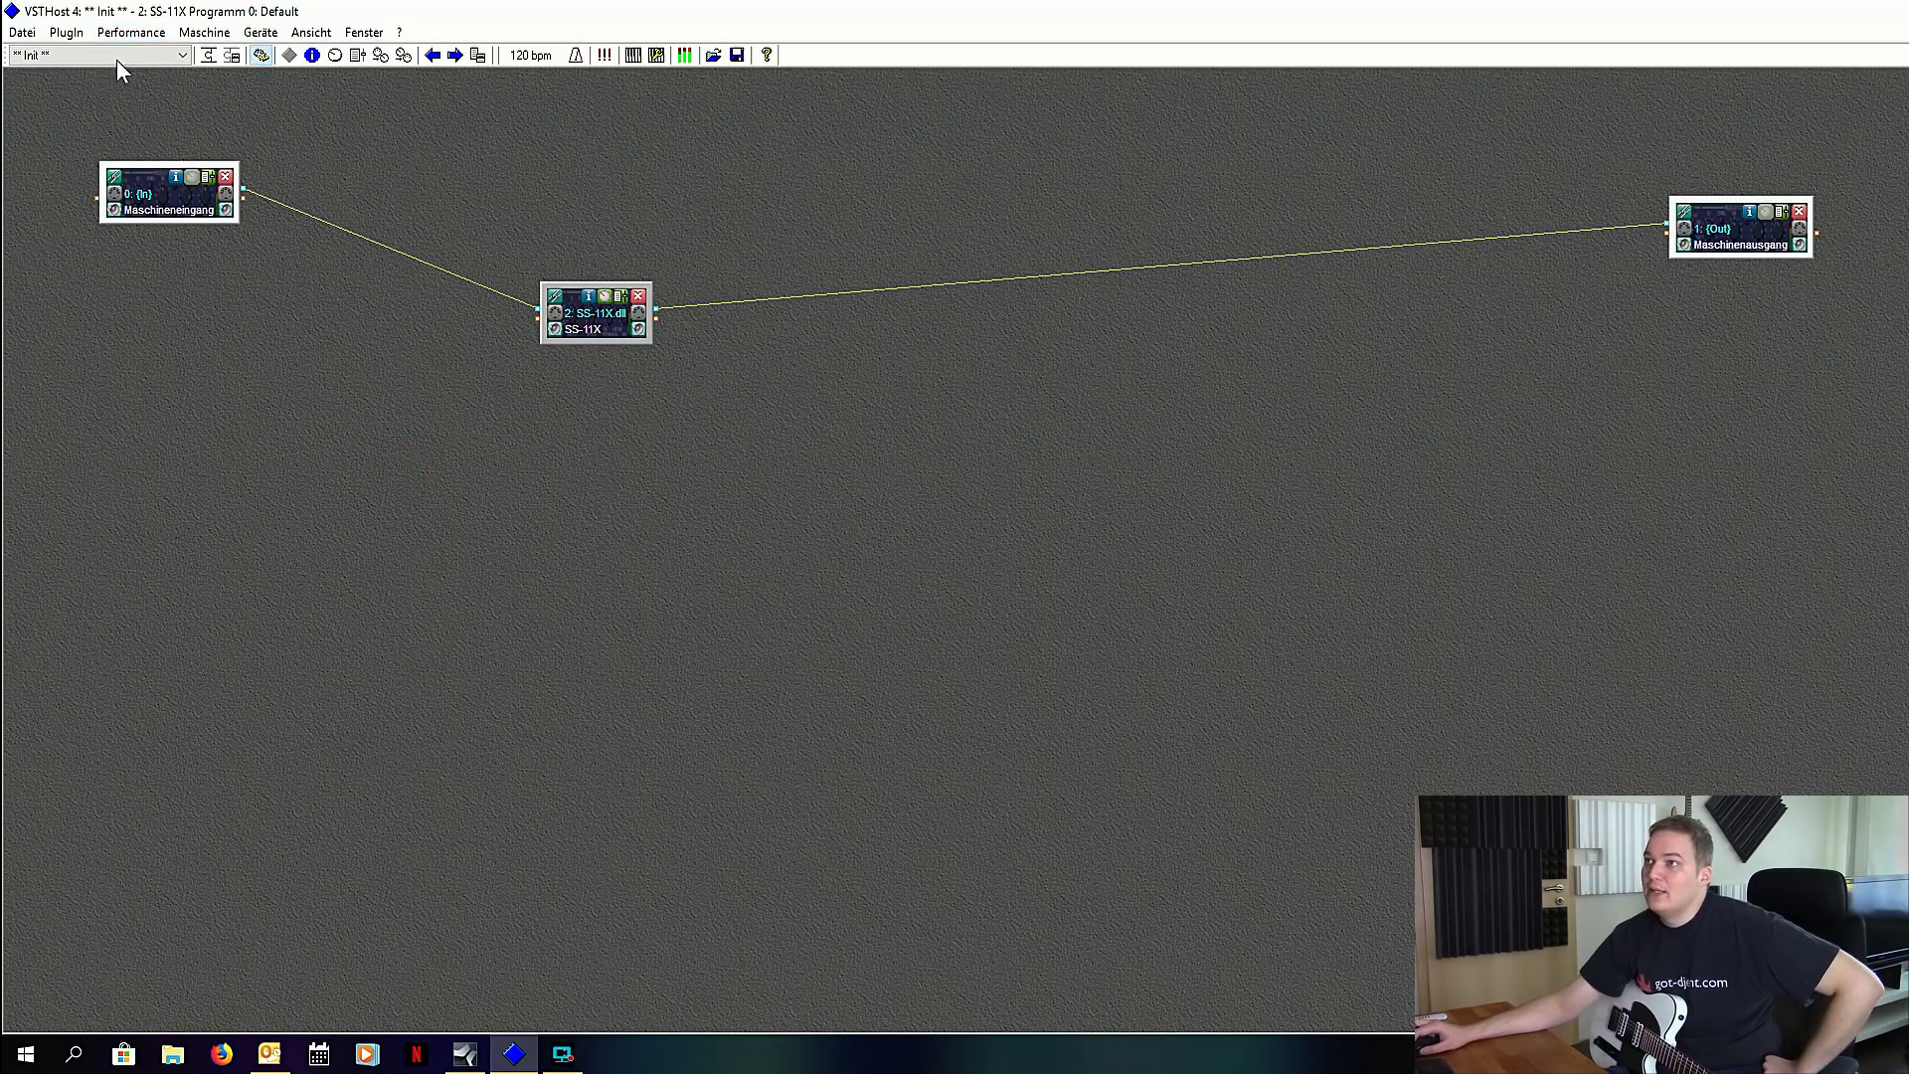
pyautogui.click(134, 33)
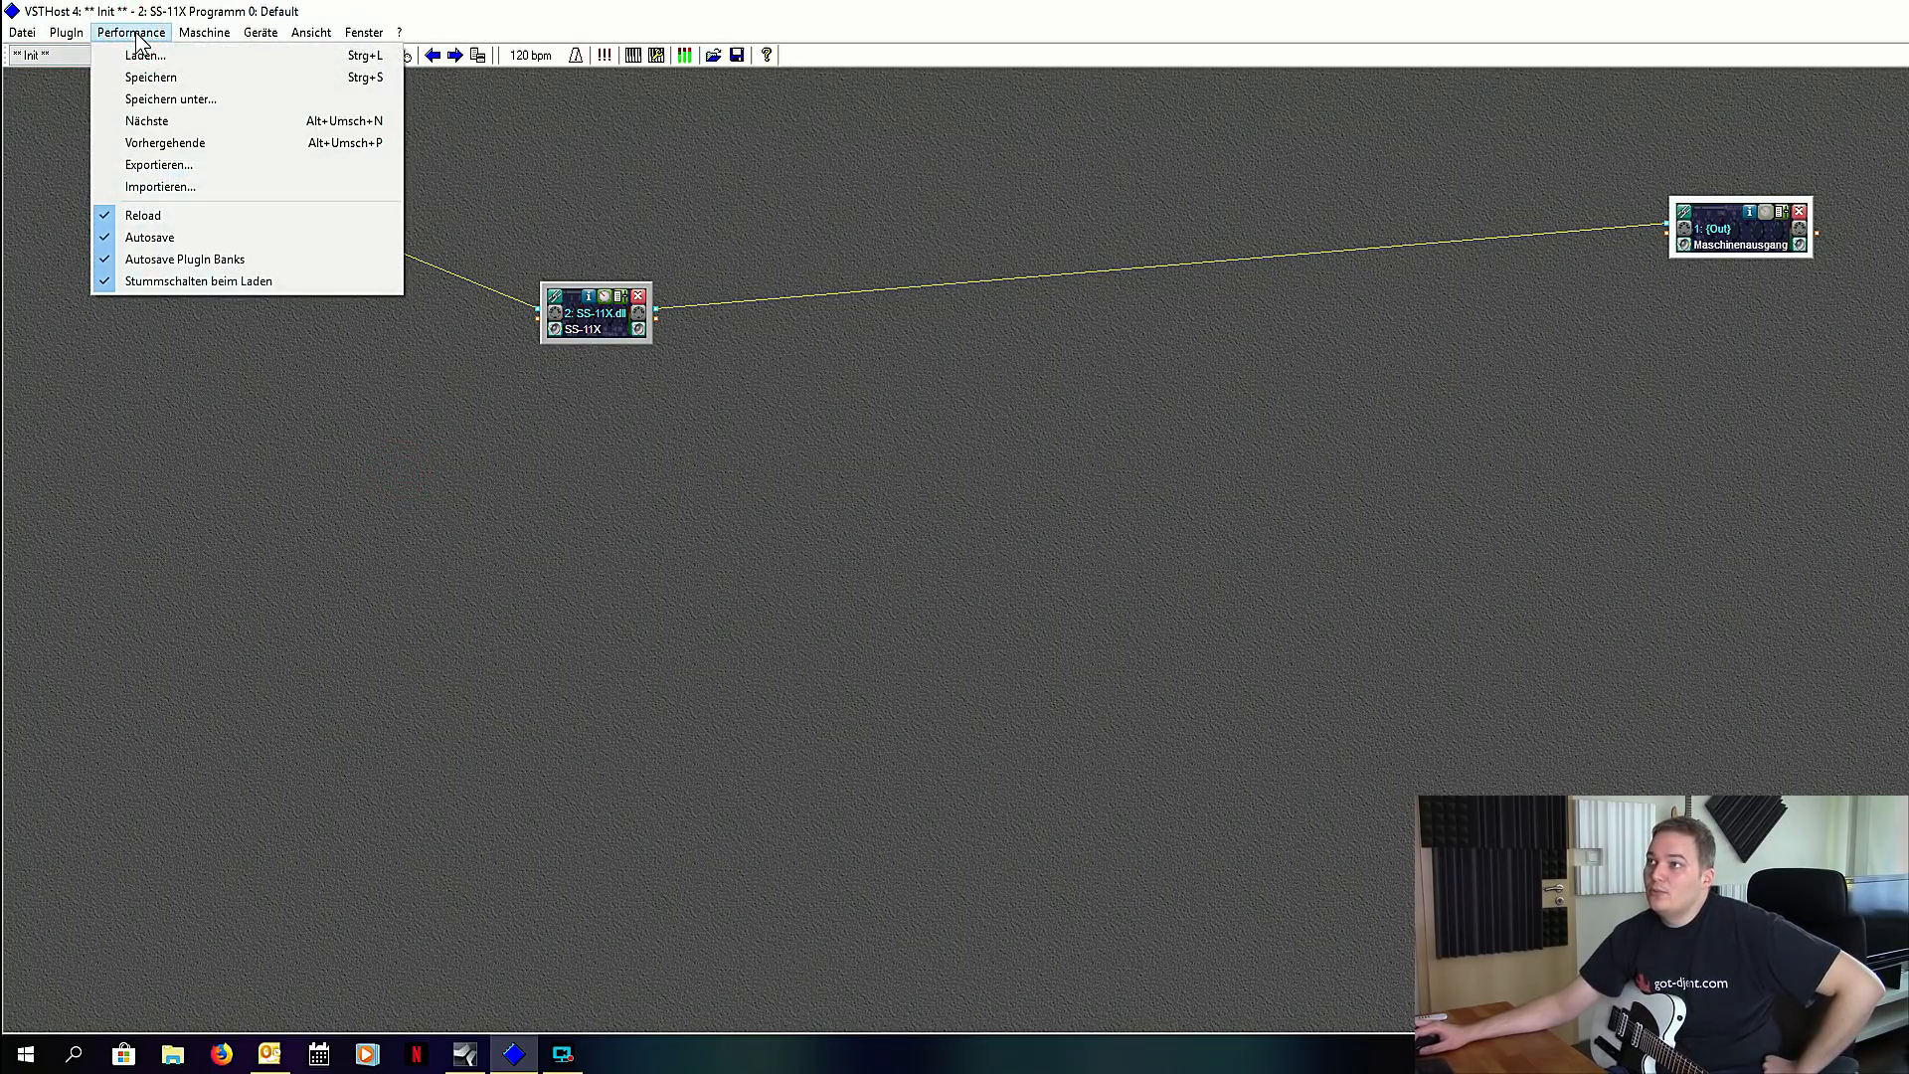
pyautogui.click(247, 99)
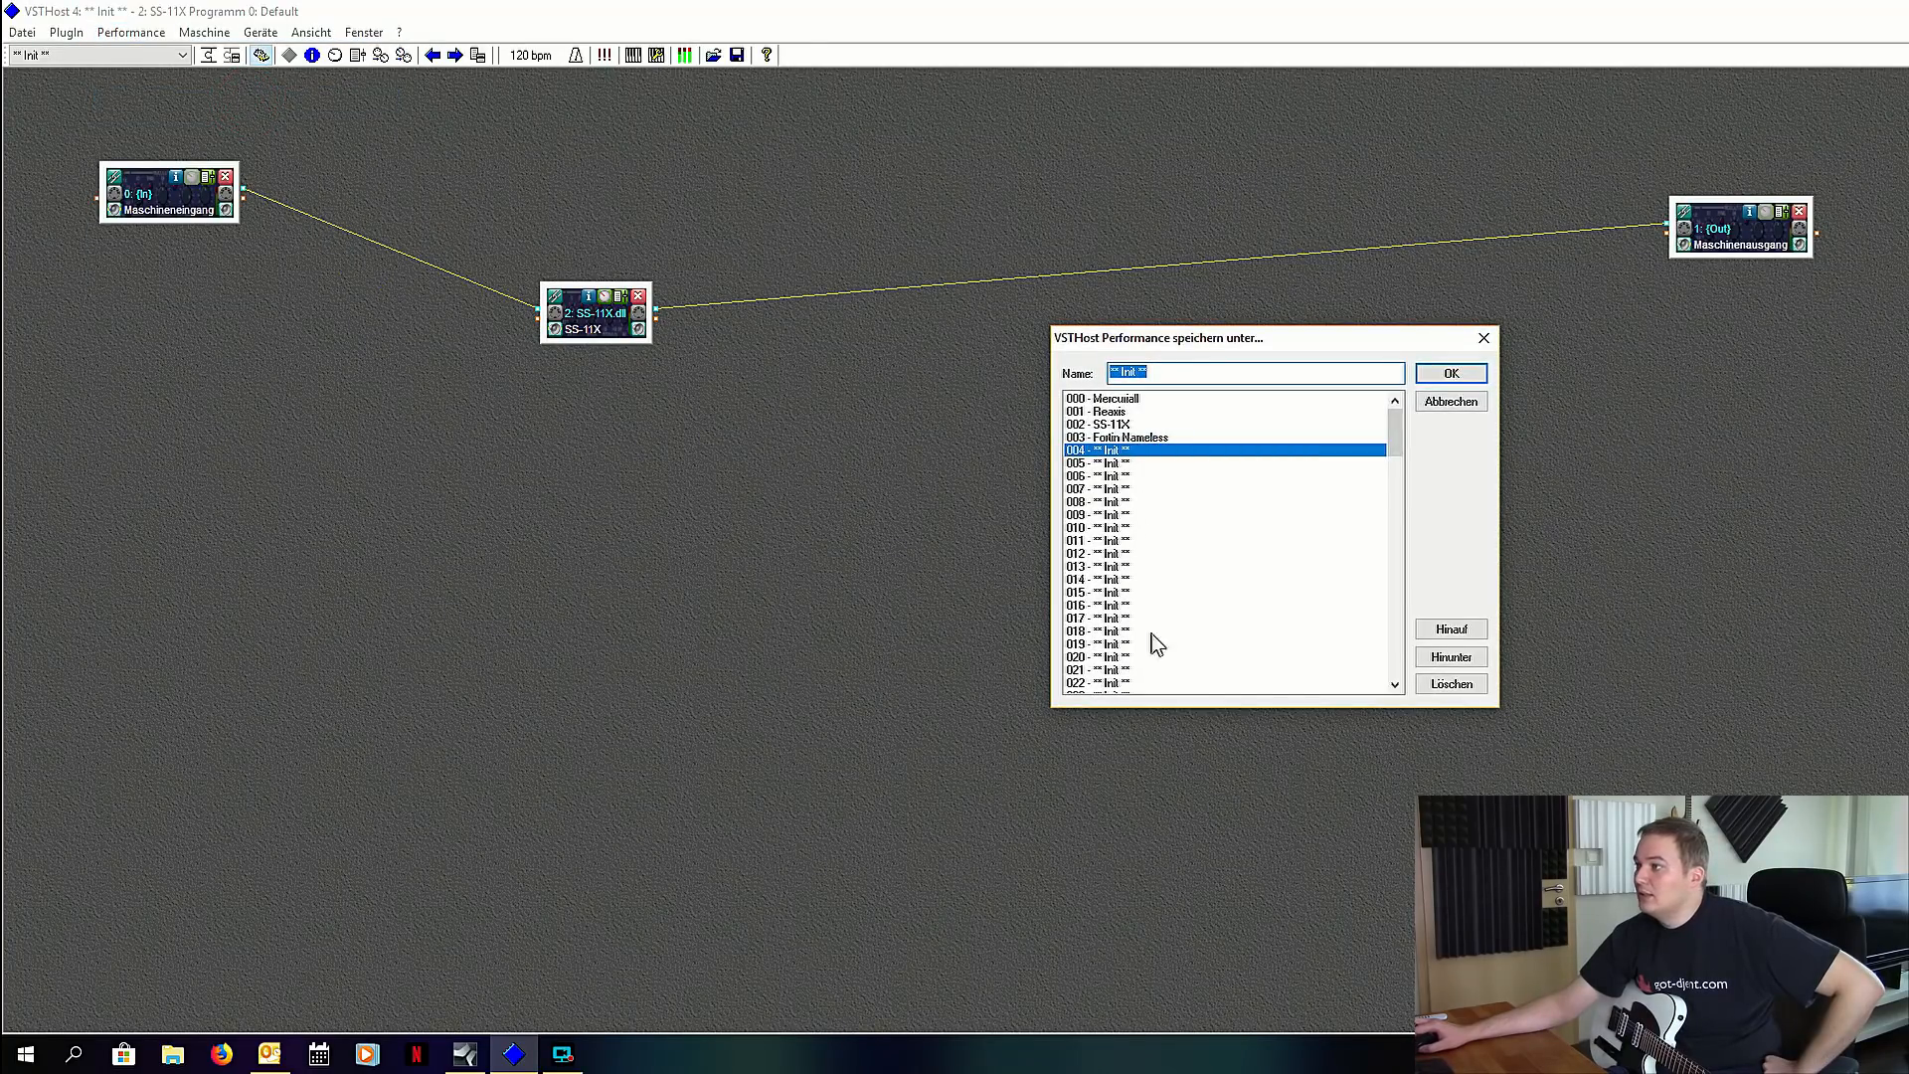
pyautogui.scroll(-13, 1149, 492)
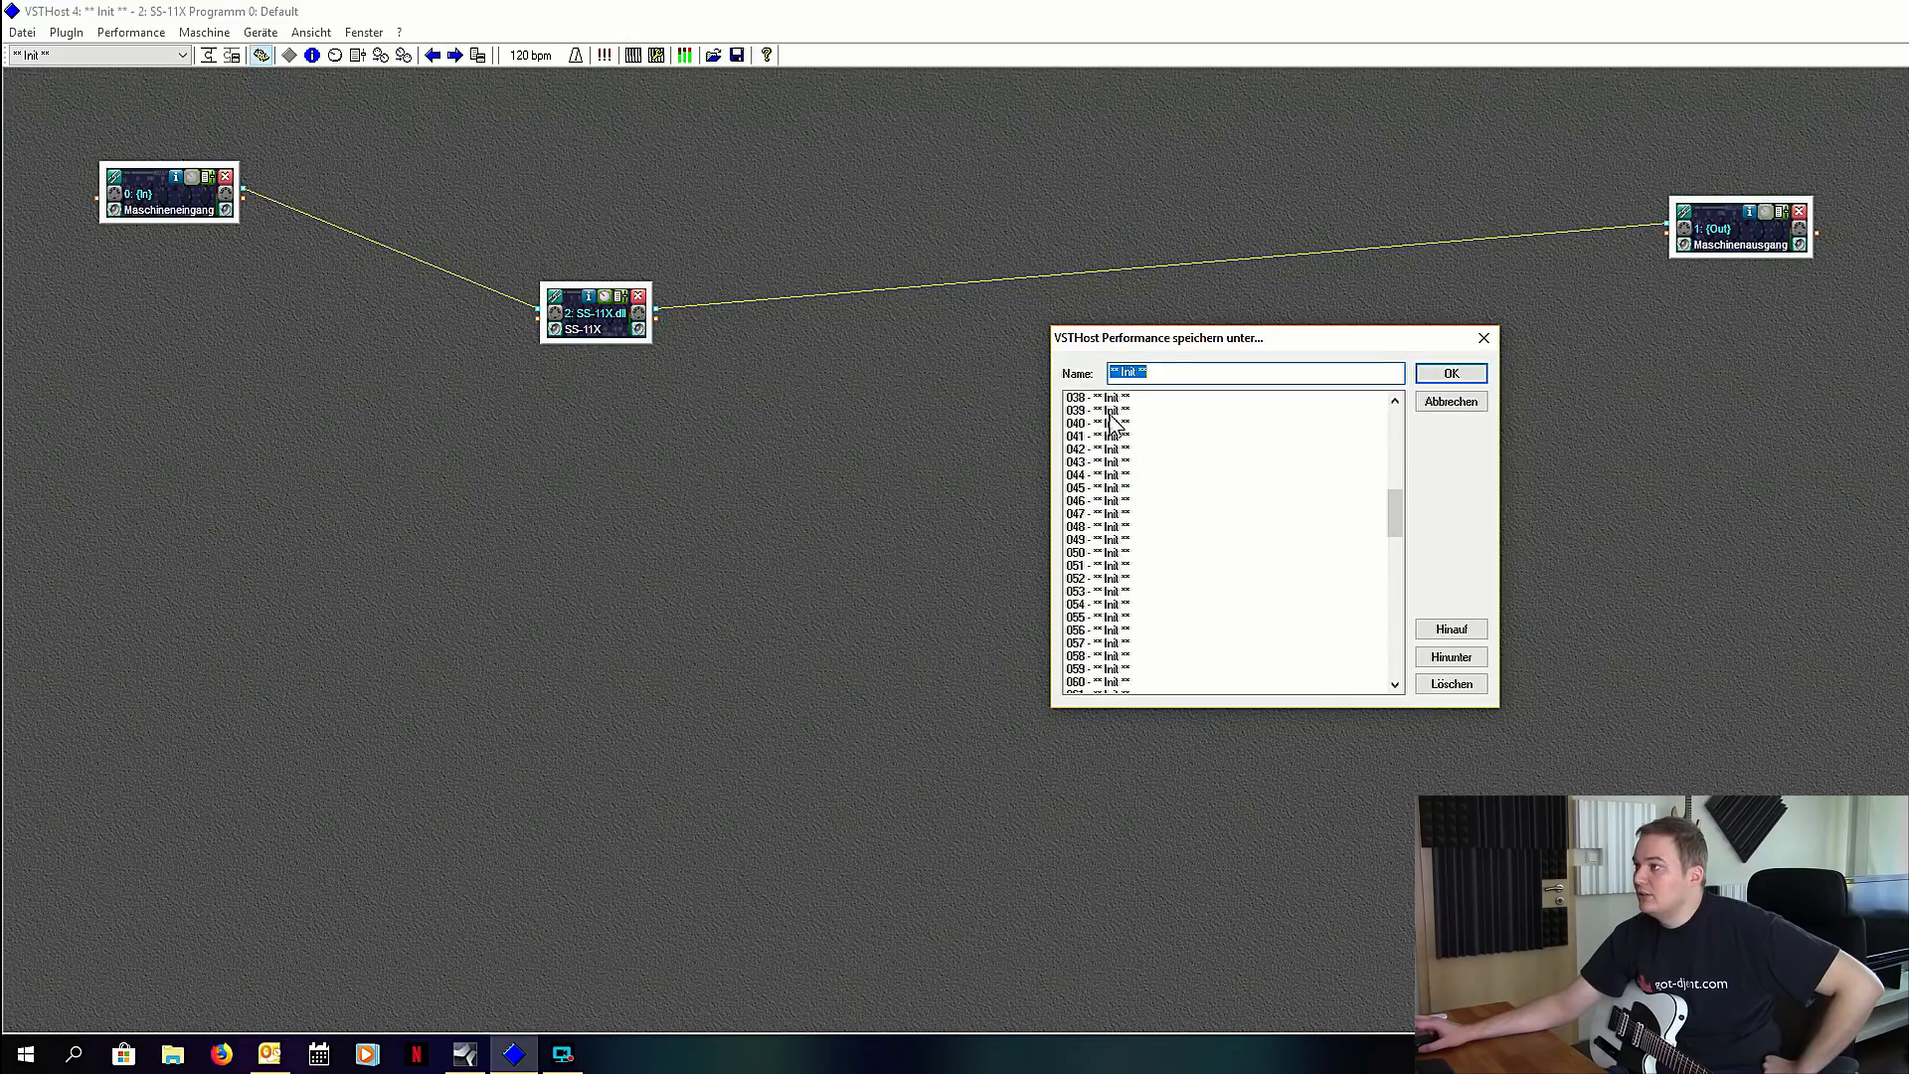
pyautogui.scroll(13, 1114, 423)
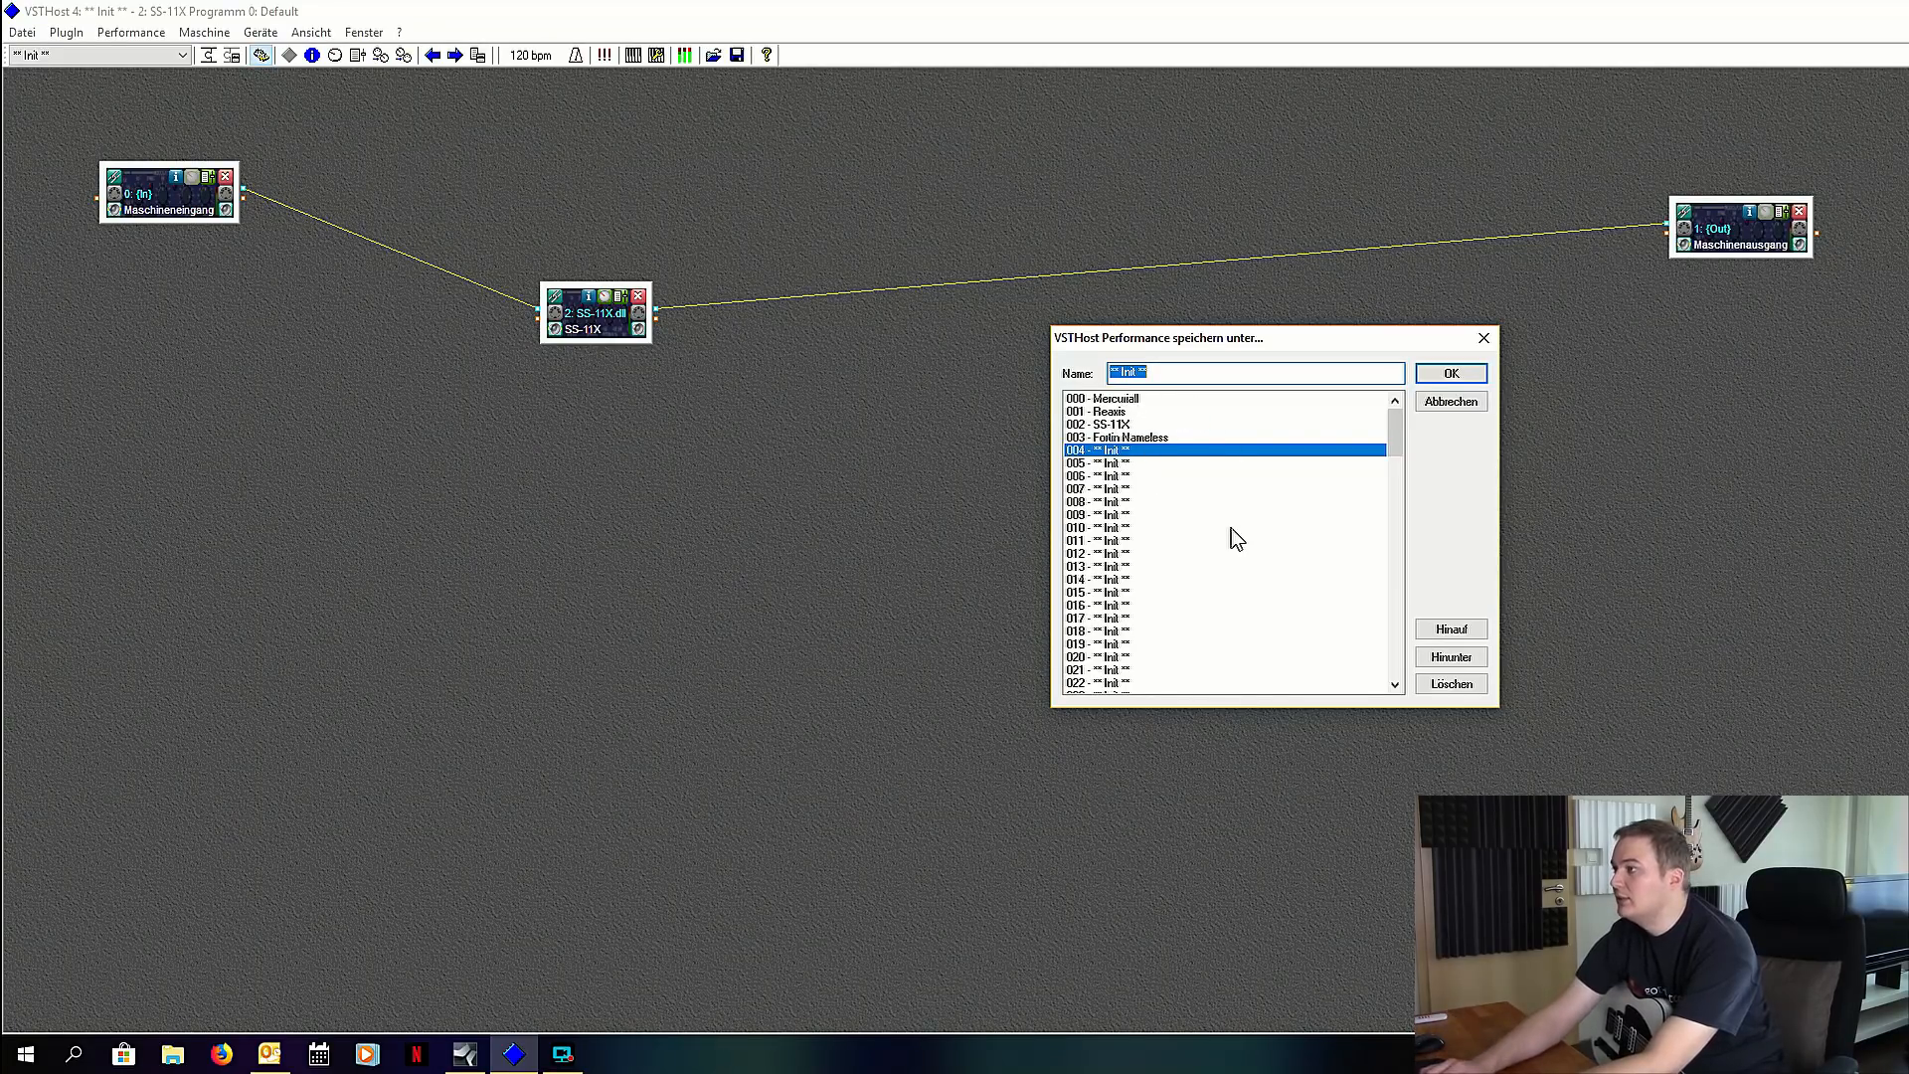
pyautogui.write('vsthc')
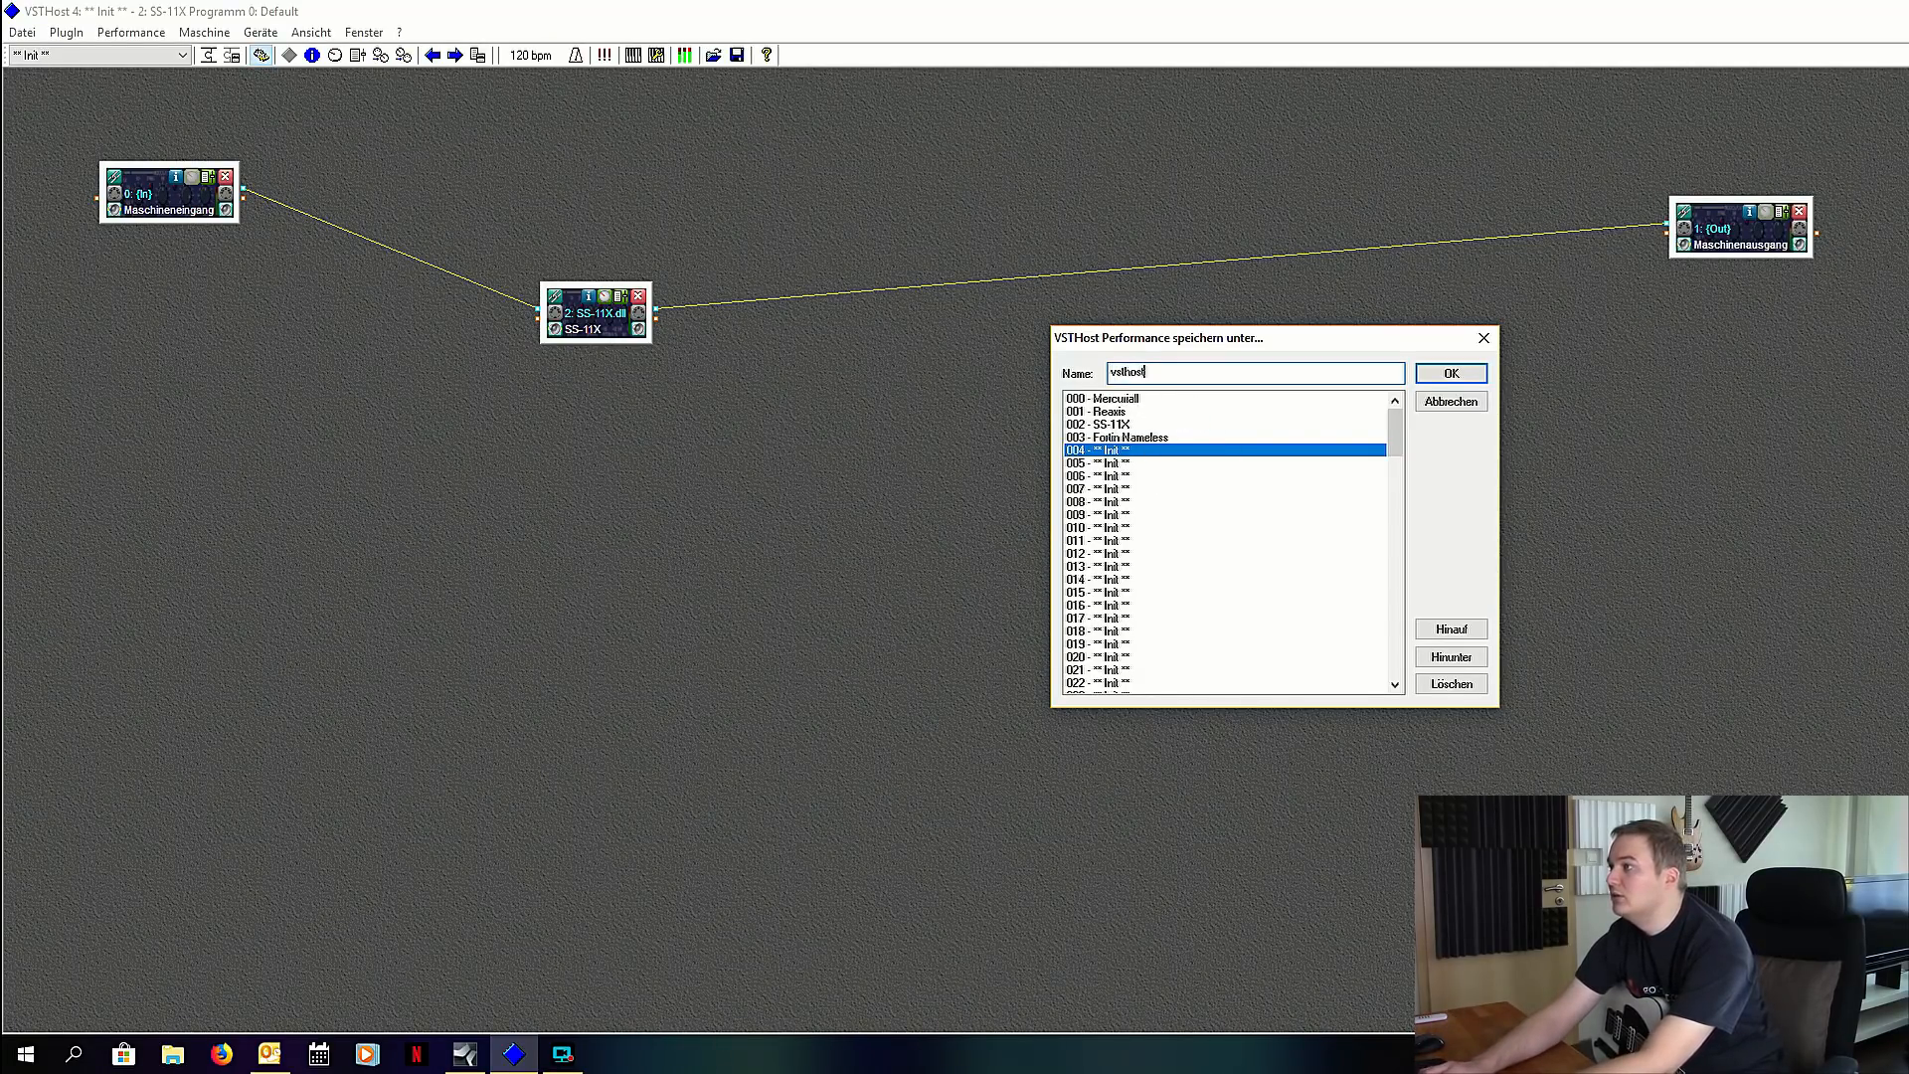
pyautogui.write('st bla bla bla')
pyautogui.press('Return')
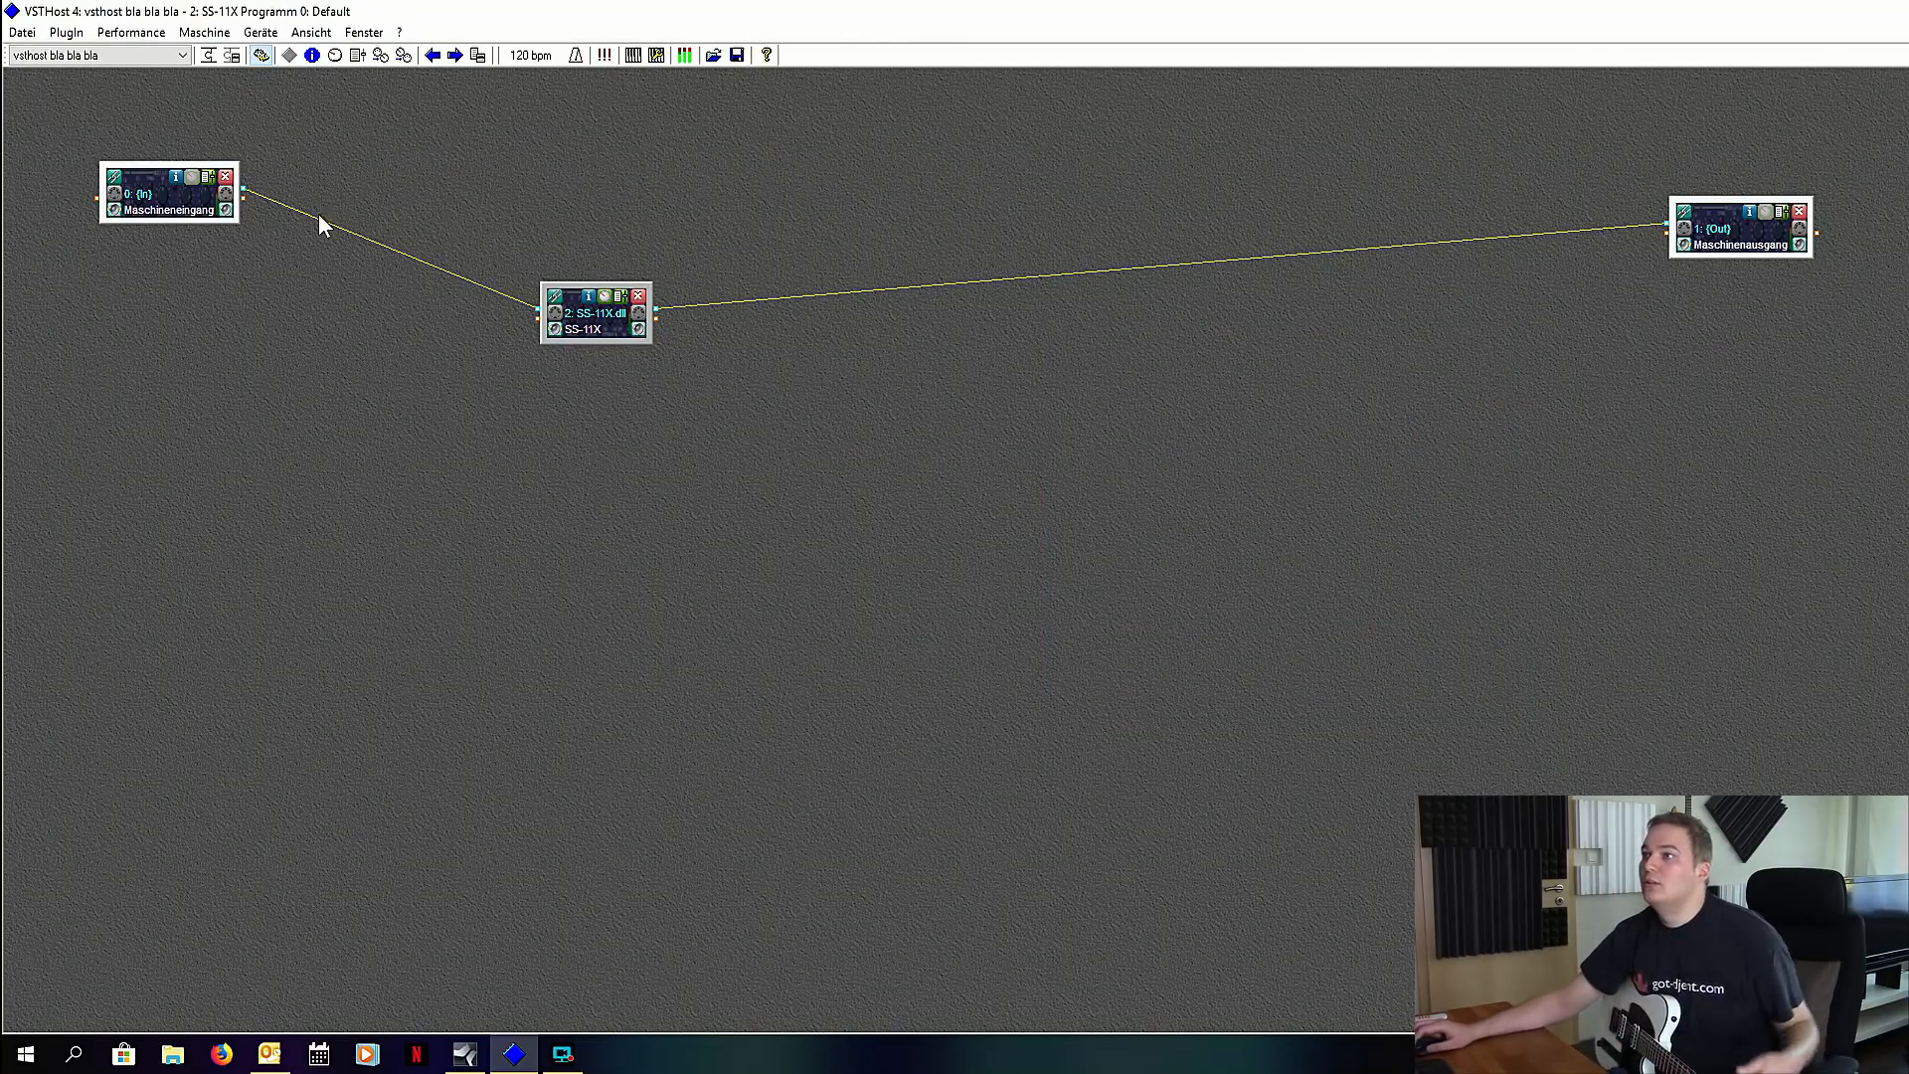
# Step: Load the Reaxis performance and switch back to the "vsthost bla bla bla" performance
pyautogui.click(136, 56)
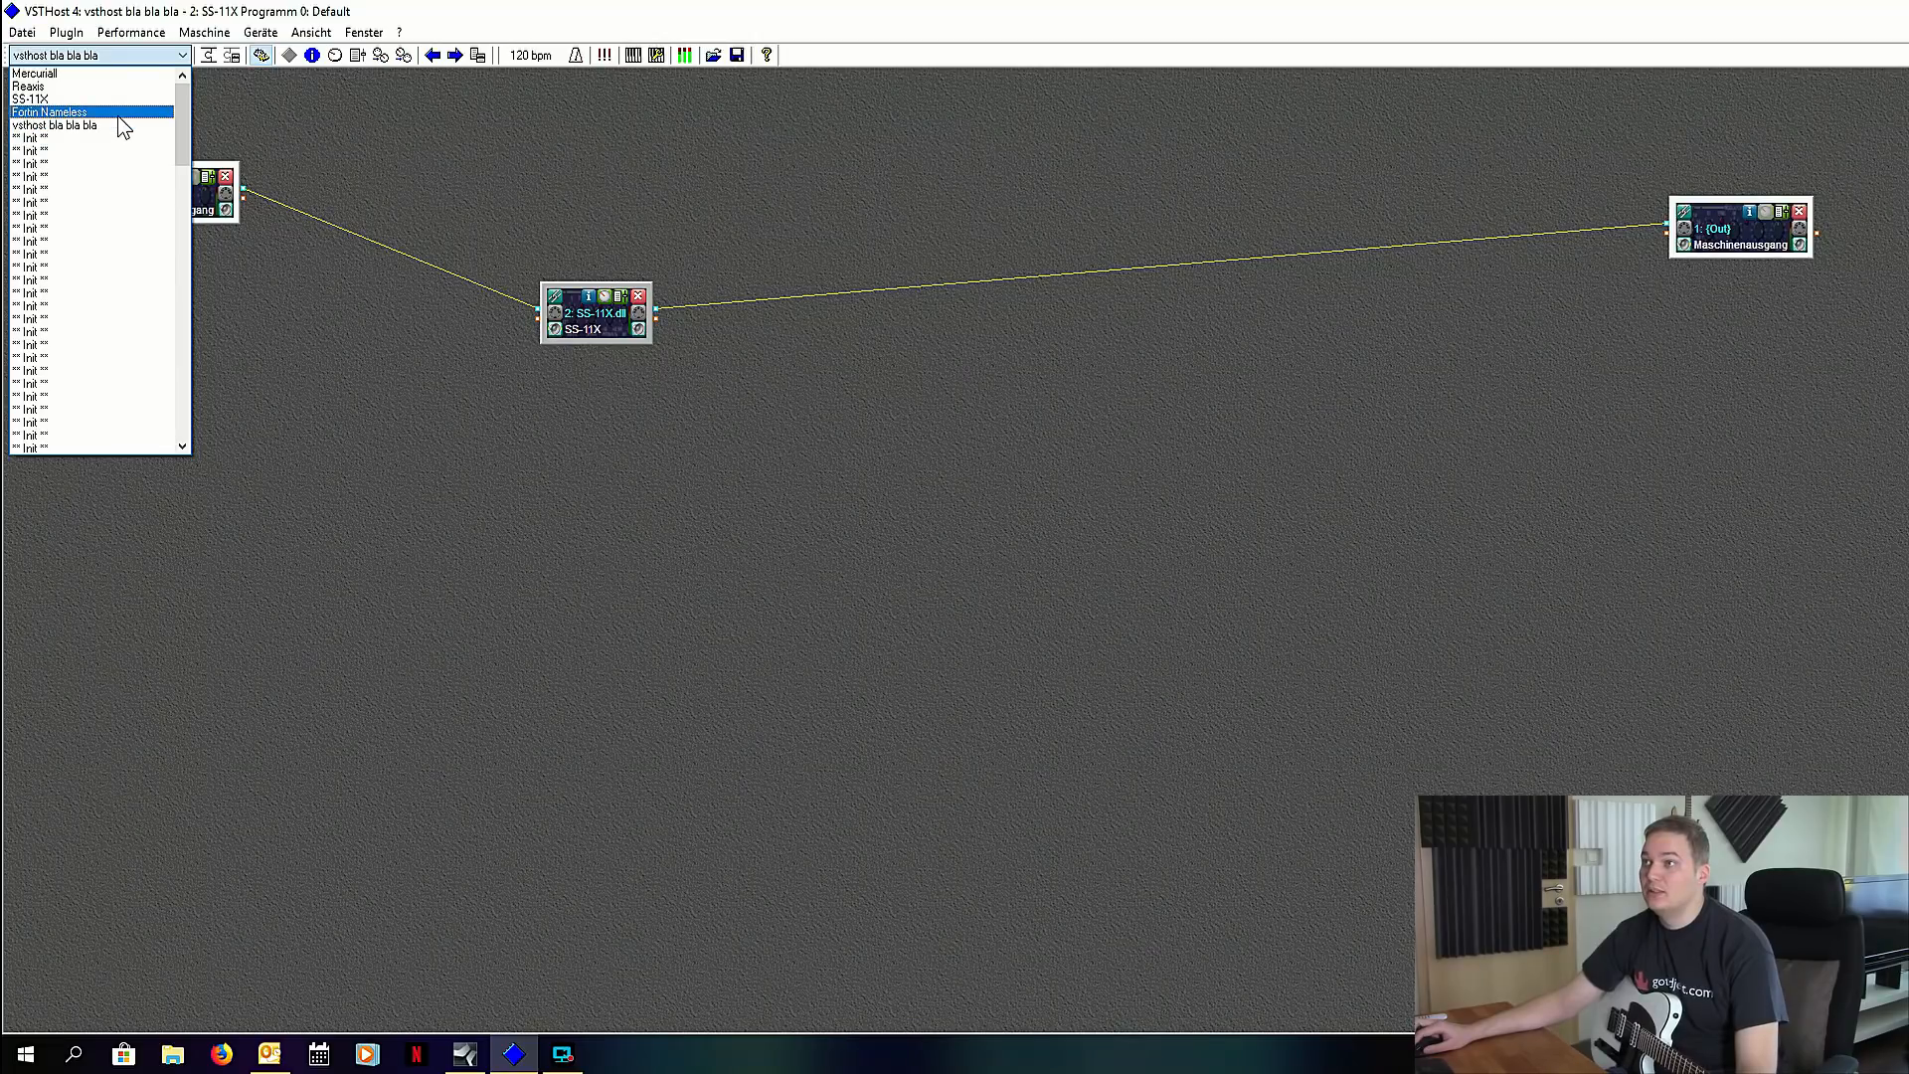
pyautogui.click(122, 86)
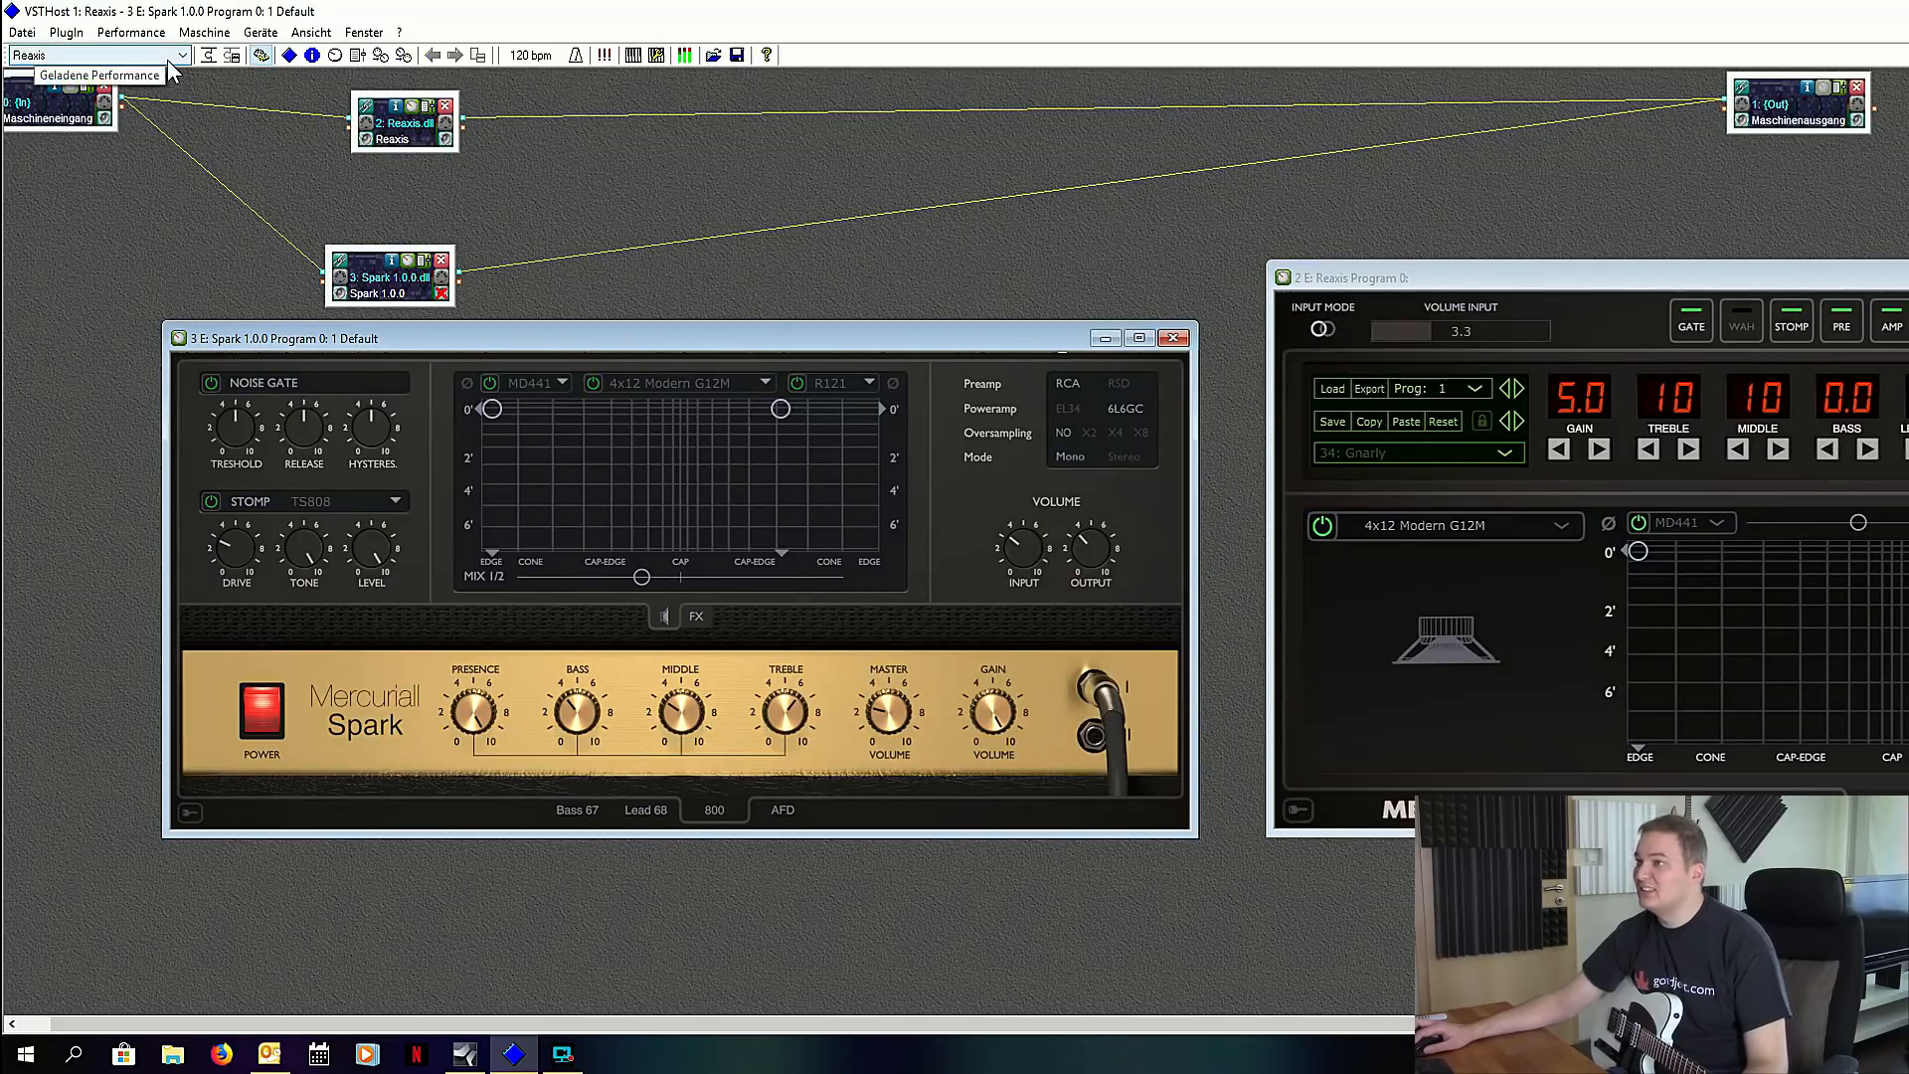
pyautogui.click(168, 57)
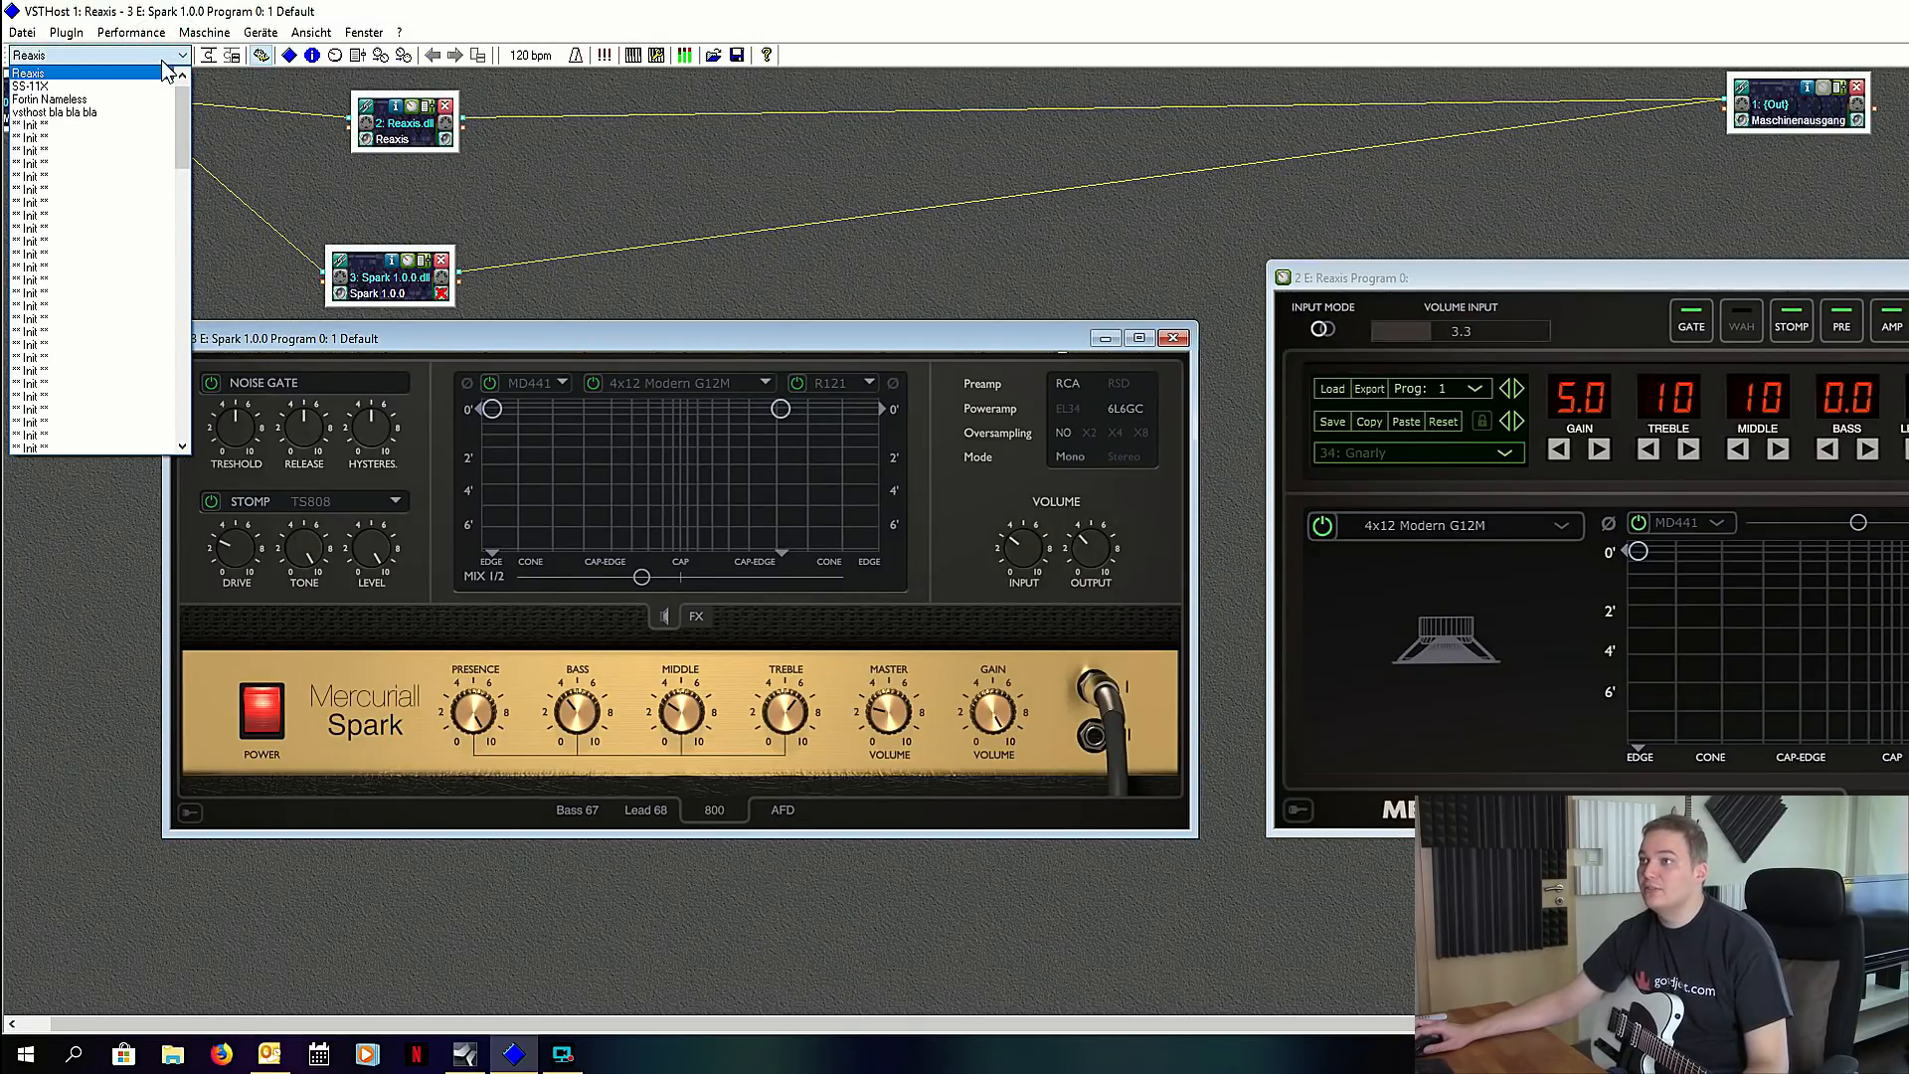
pyautogui.click(135, 111)
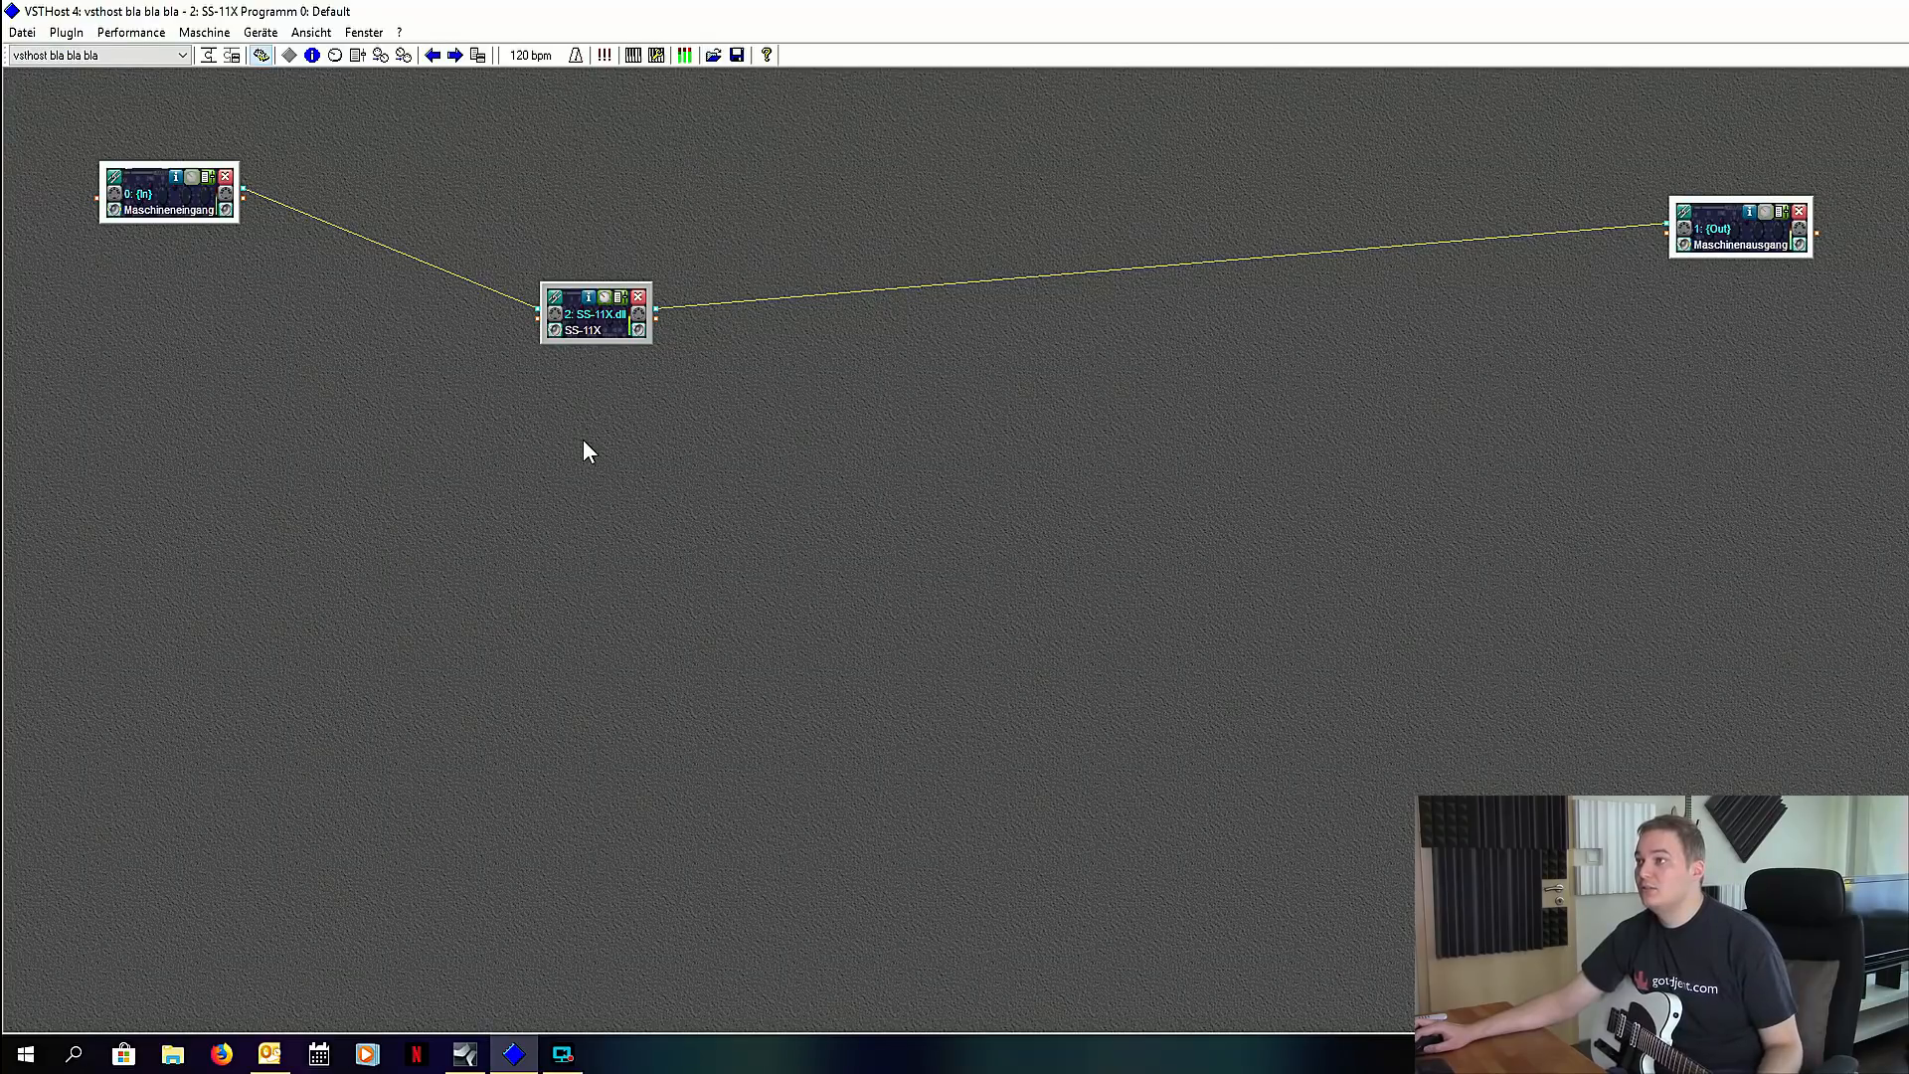
# Step: Open the SS-11X editor to check the settings in the reloaded performance, and close it again
pyautogui.click(603, 291)
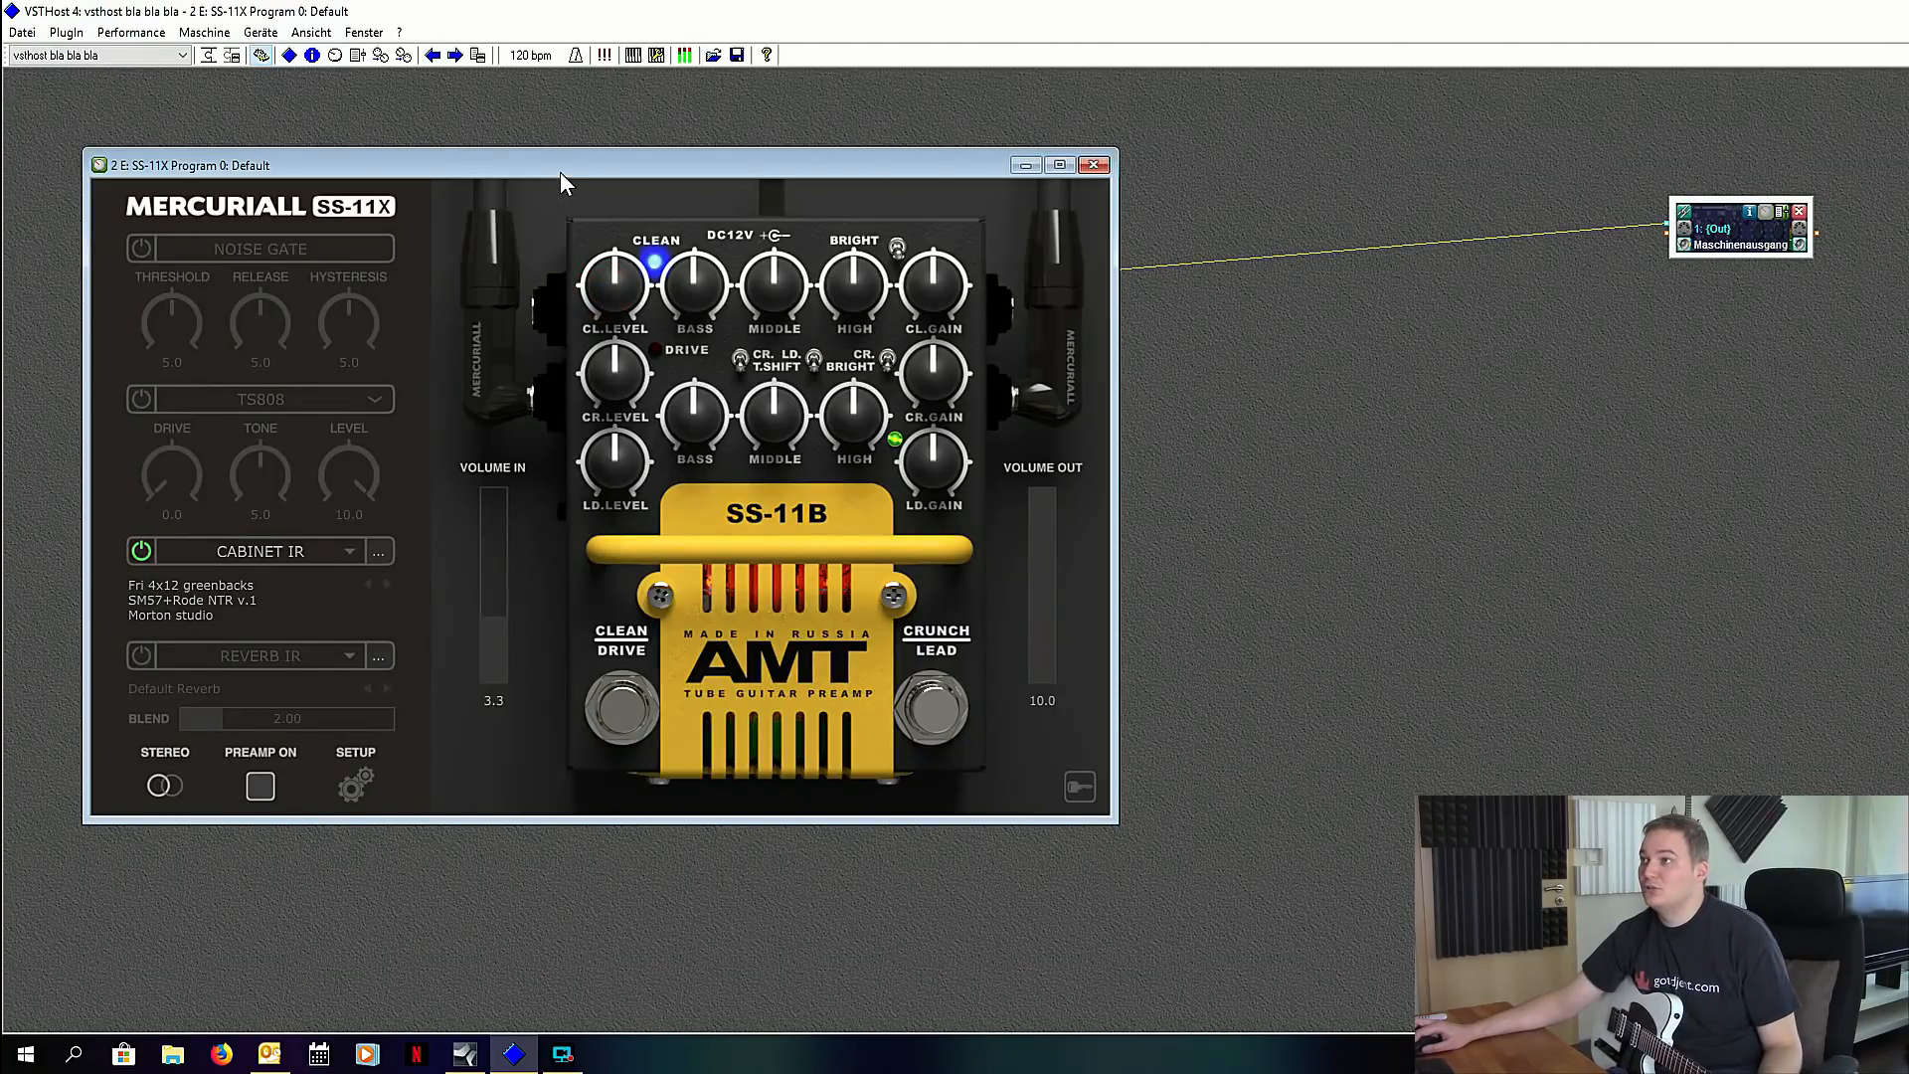
pyautogui.moveTo(559, 171); pyautogui.dragTo(719, 252)
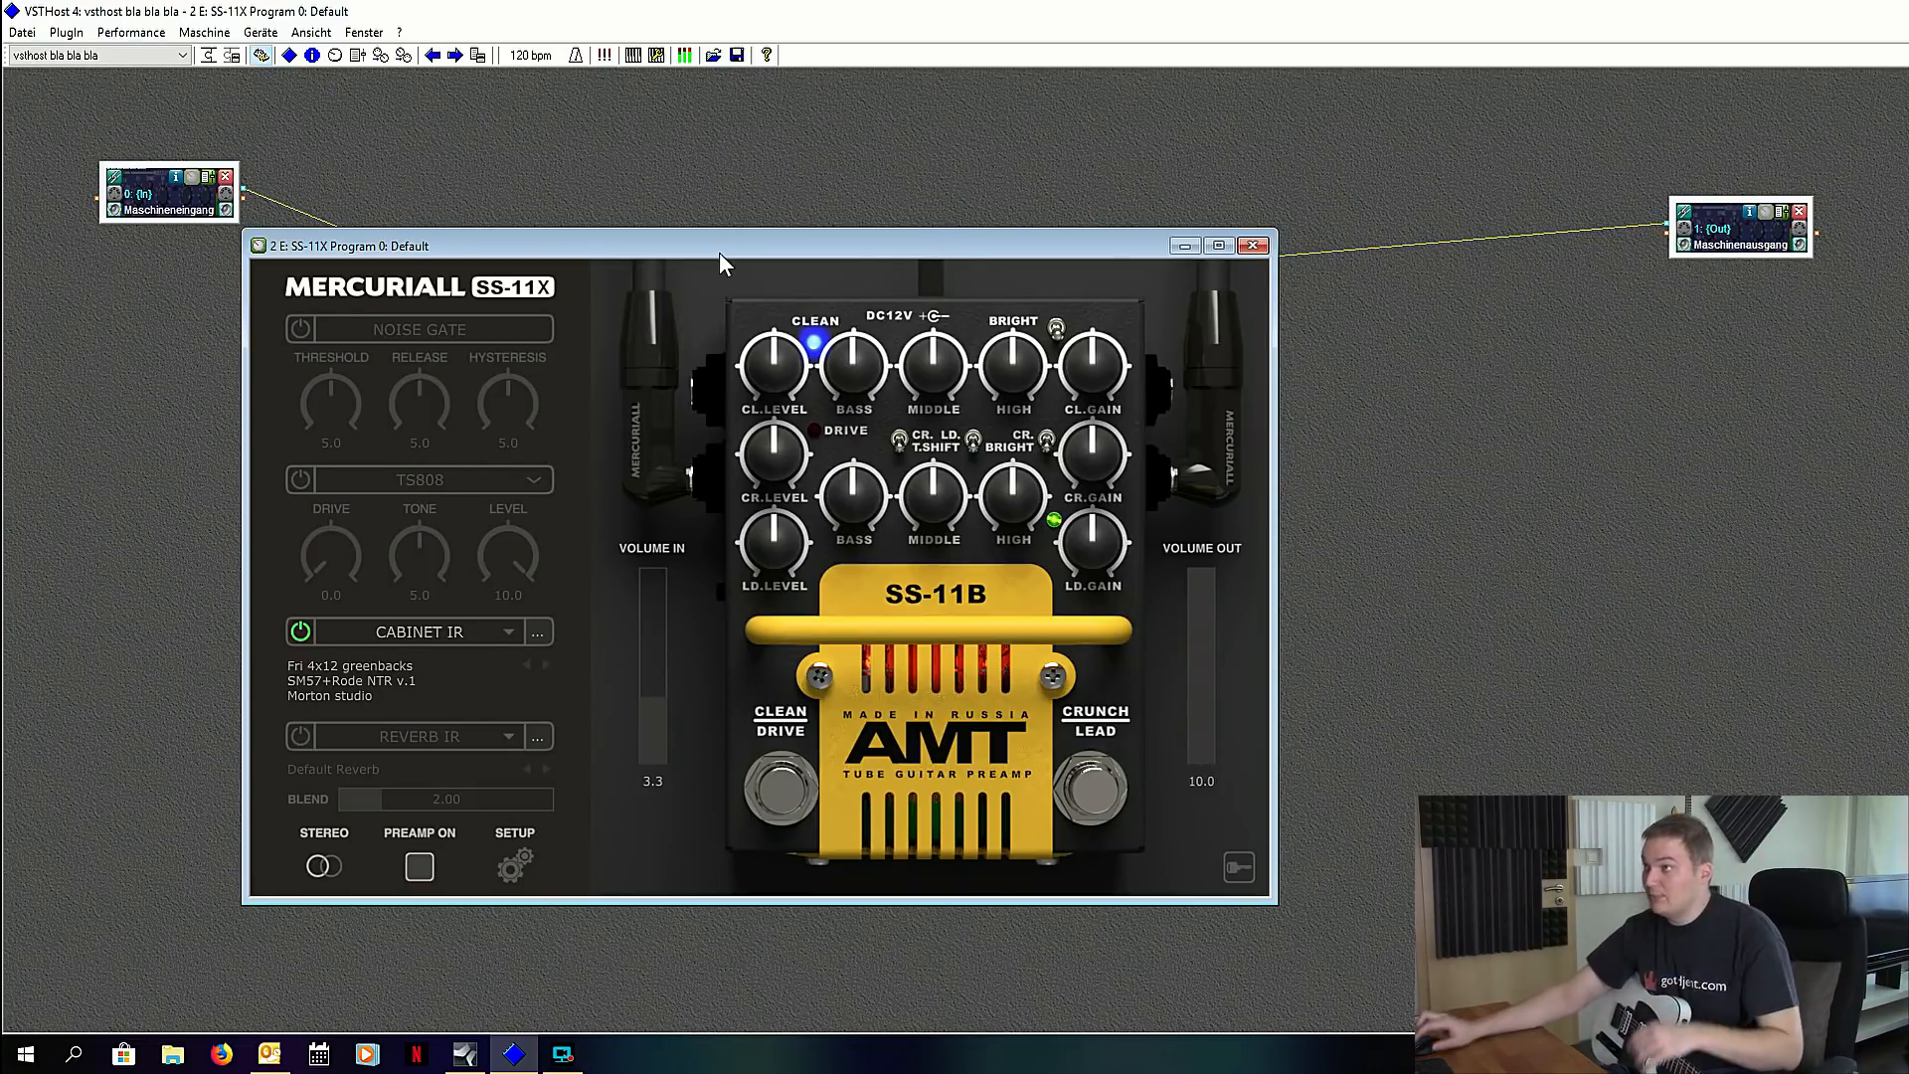
pyautogui.click(1256, 247)
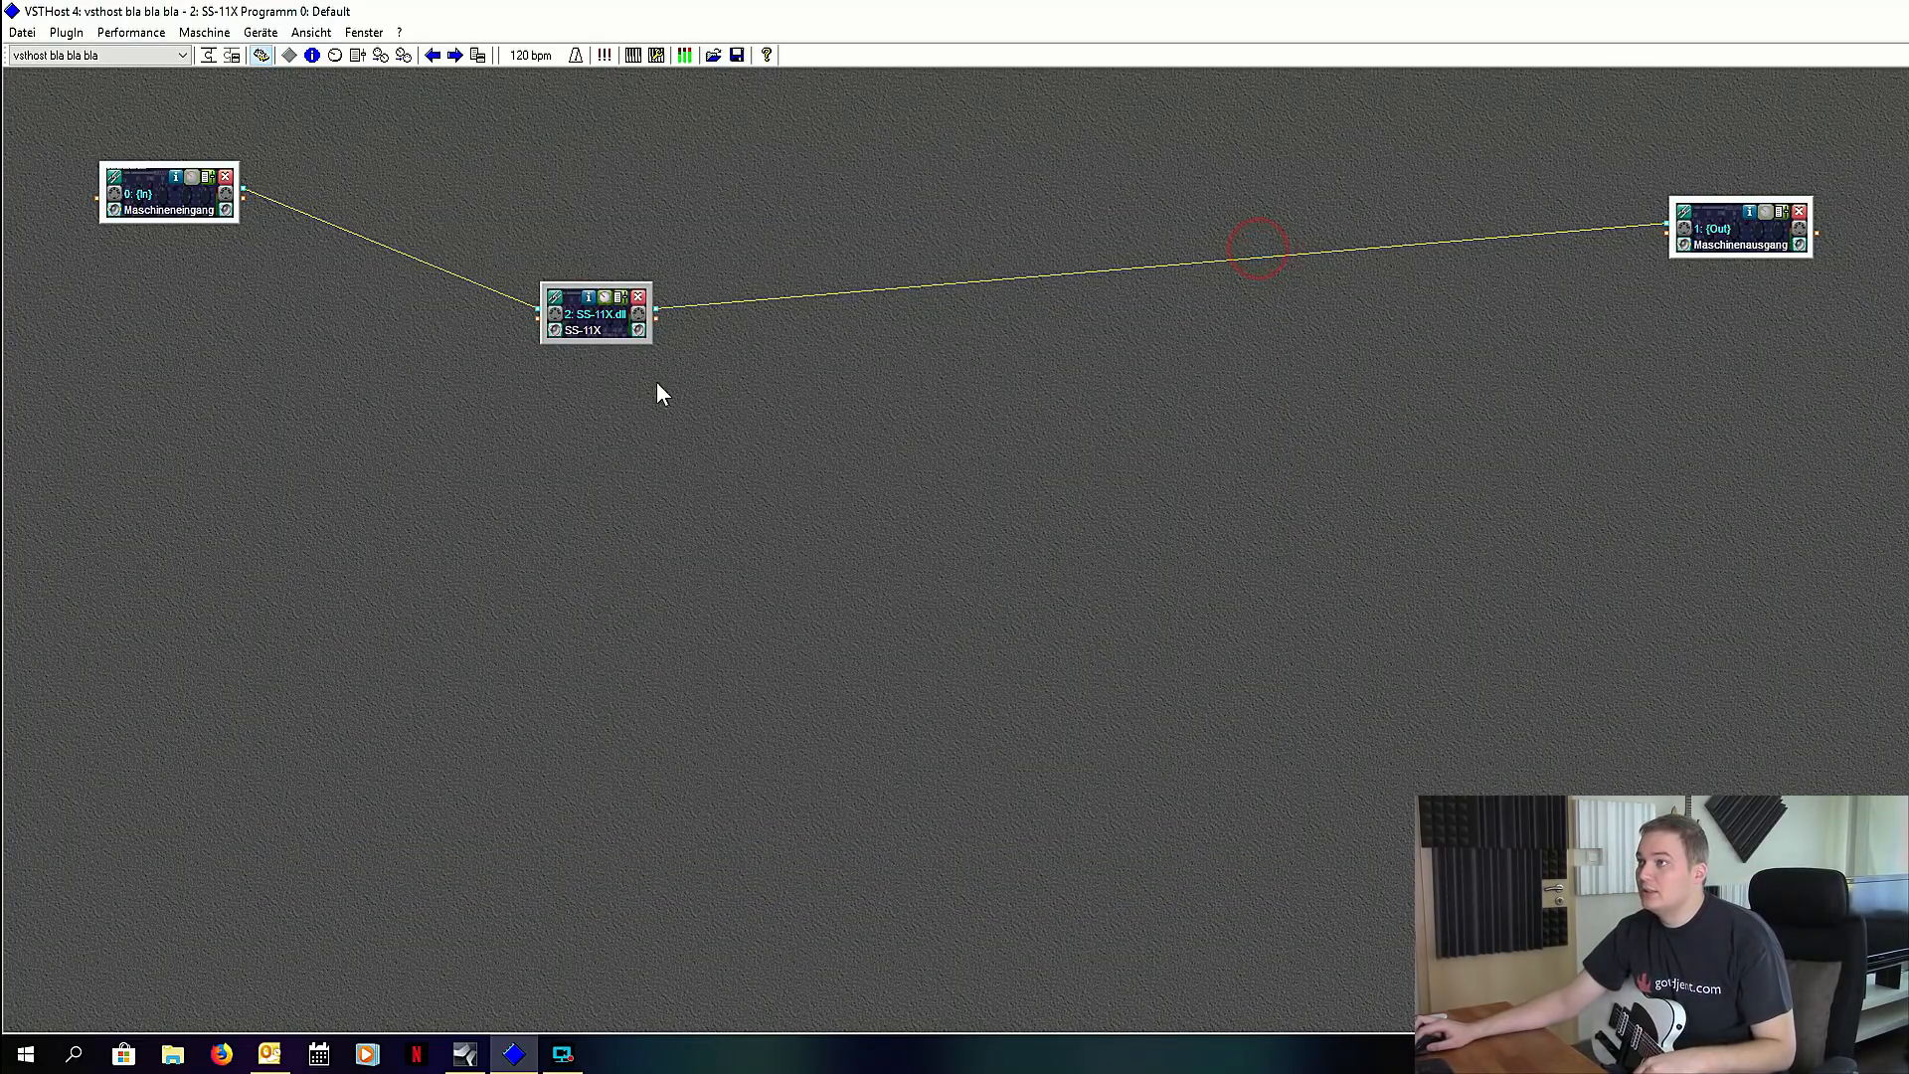
# Step: Replace the SS-11X plugin with Fortin Nameless Suite (x64).dll and place its module between the input and output modules
pyautogui.click(639, 297)
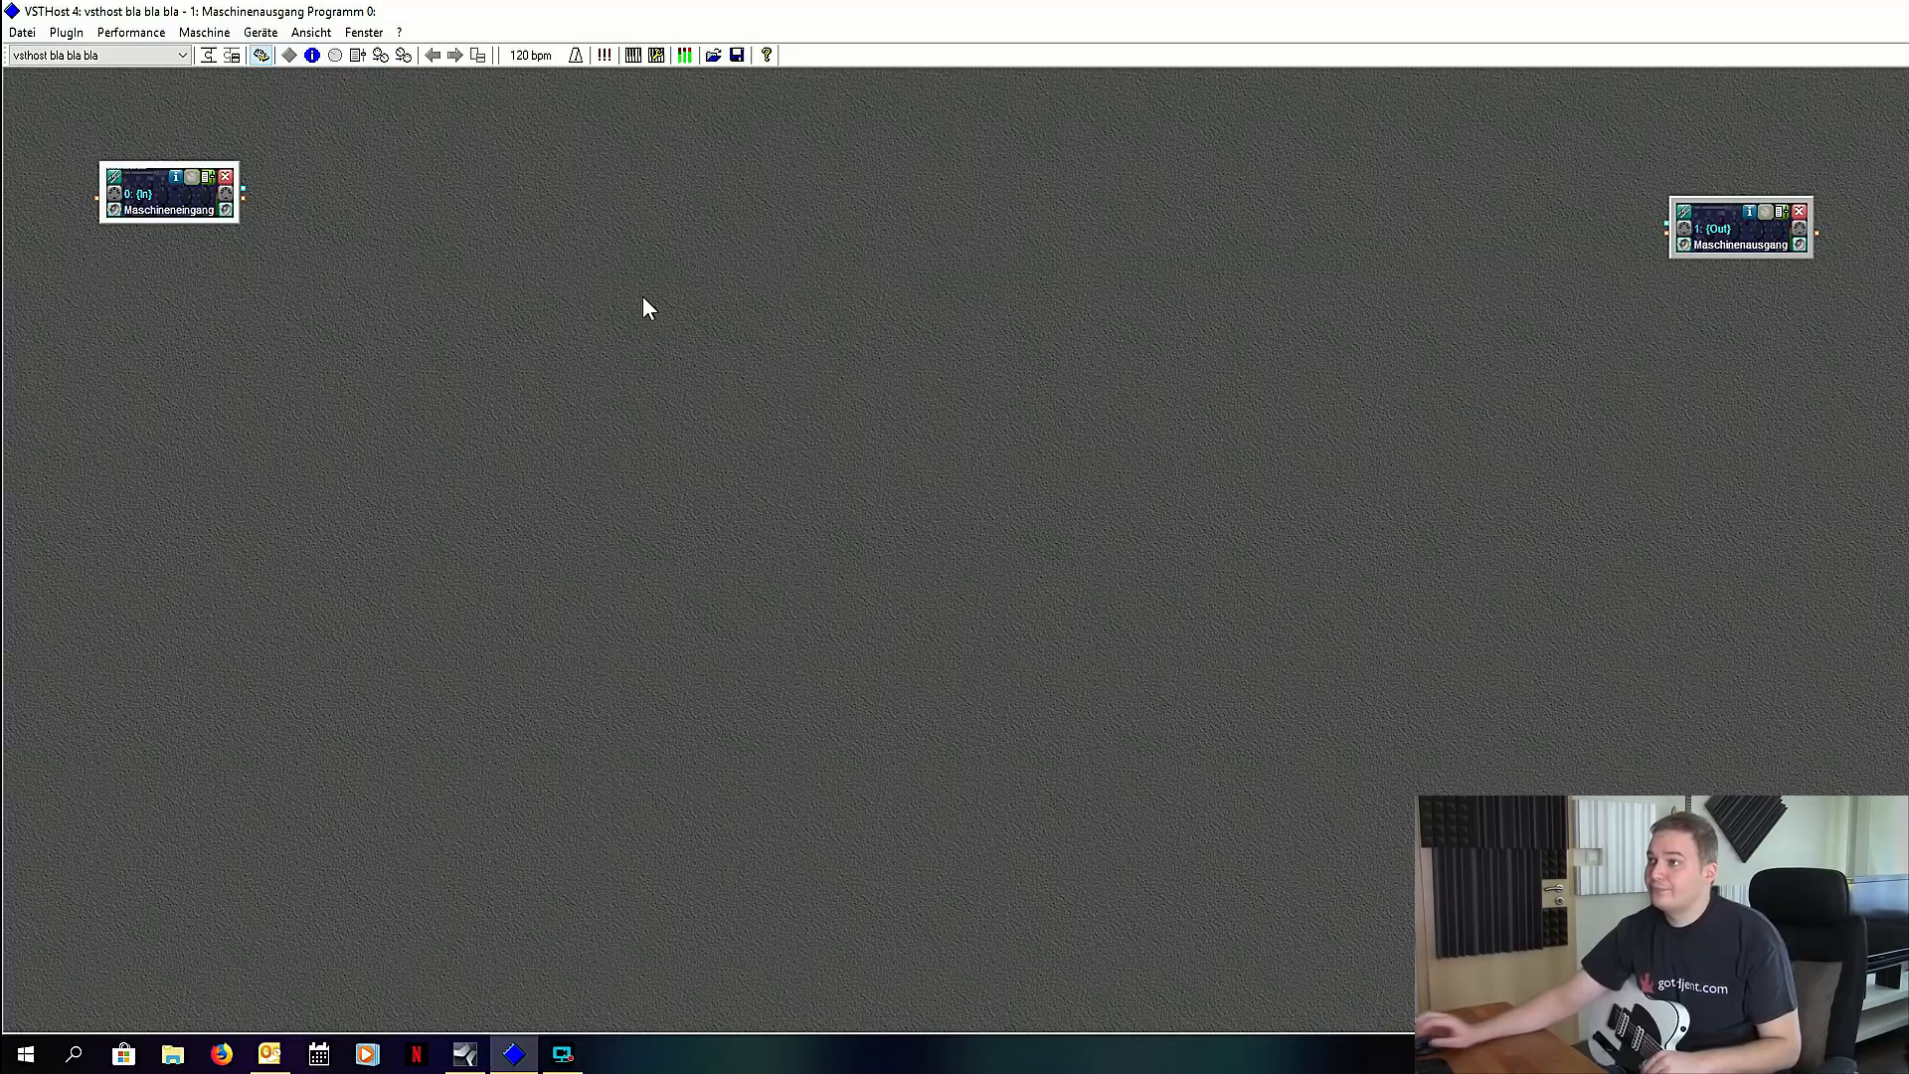
pyautogui.click(633, 293)
pyautogui.click(213, 56)
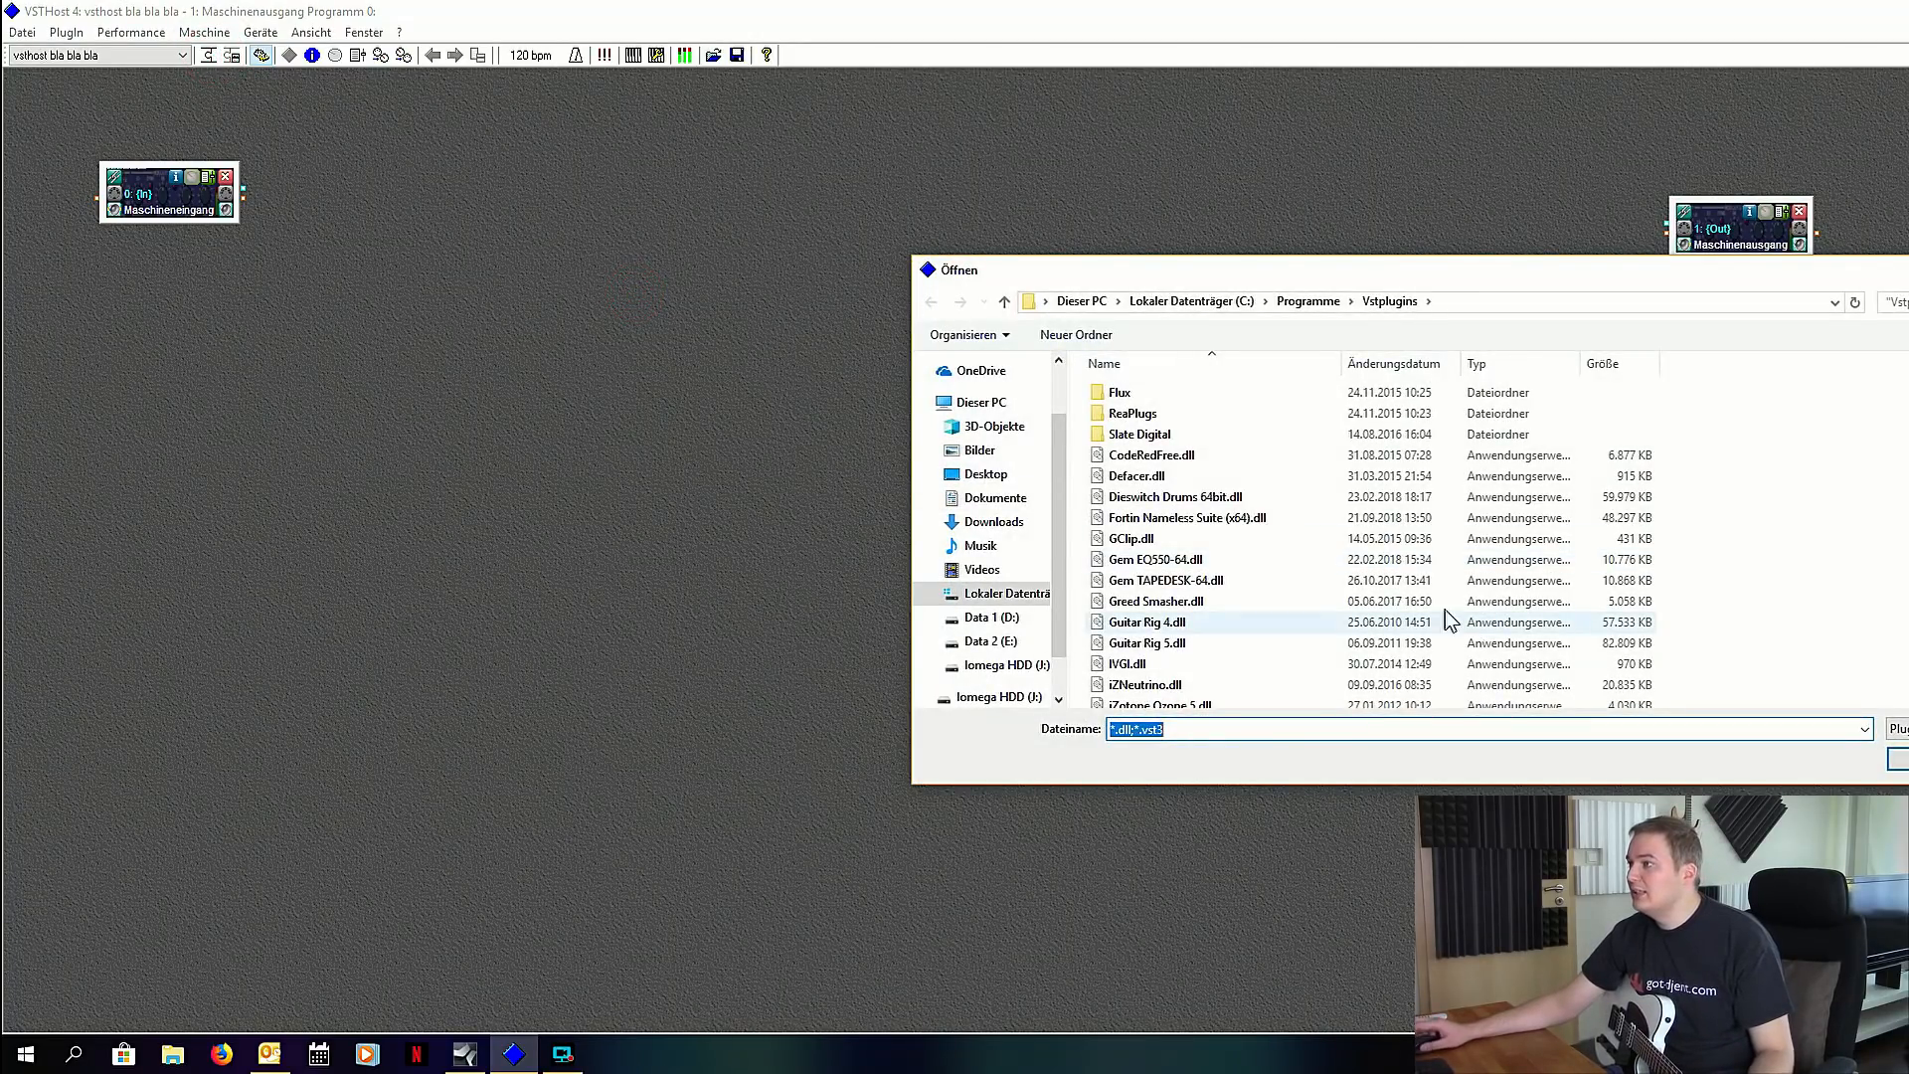
pyautogui.doubleClick(1303, 525)
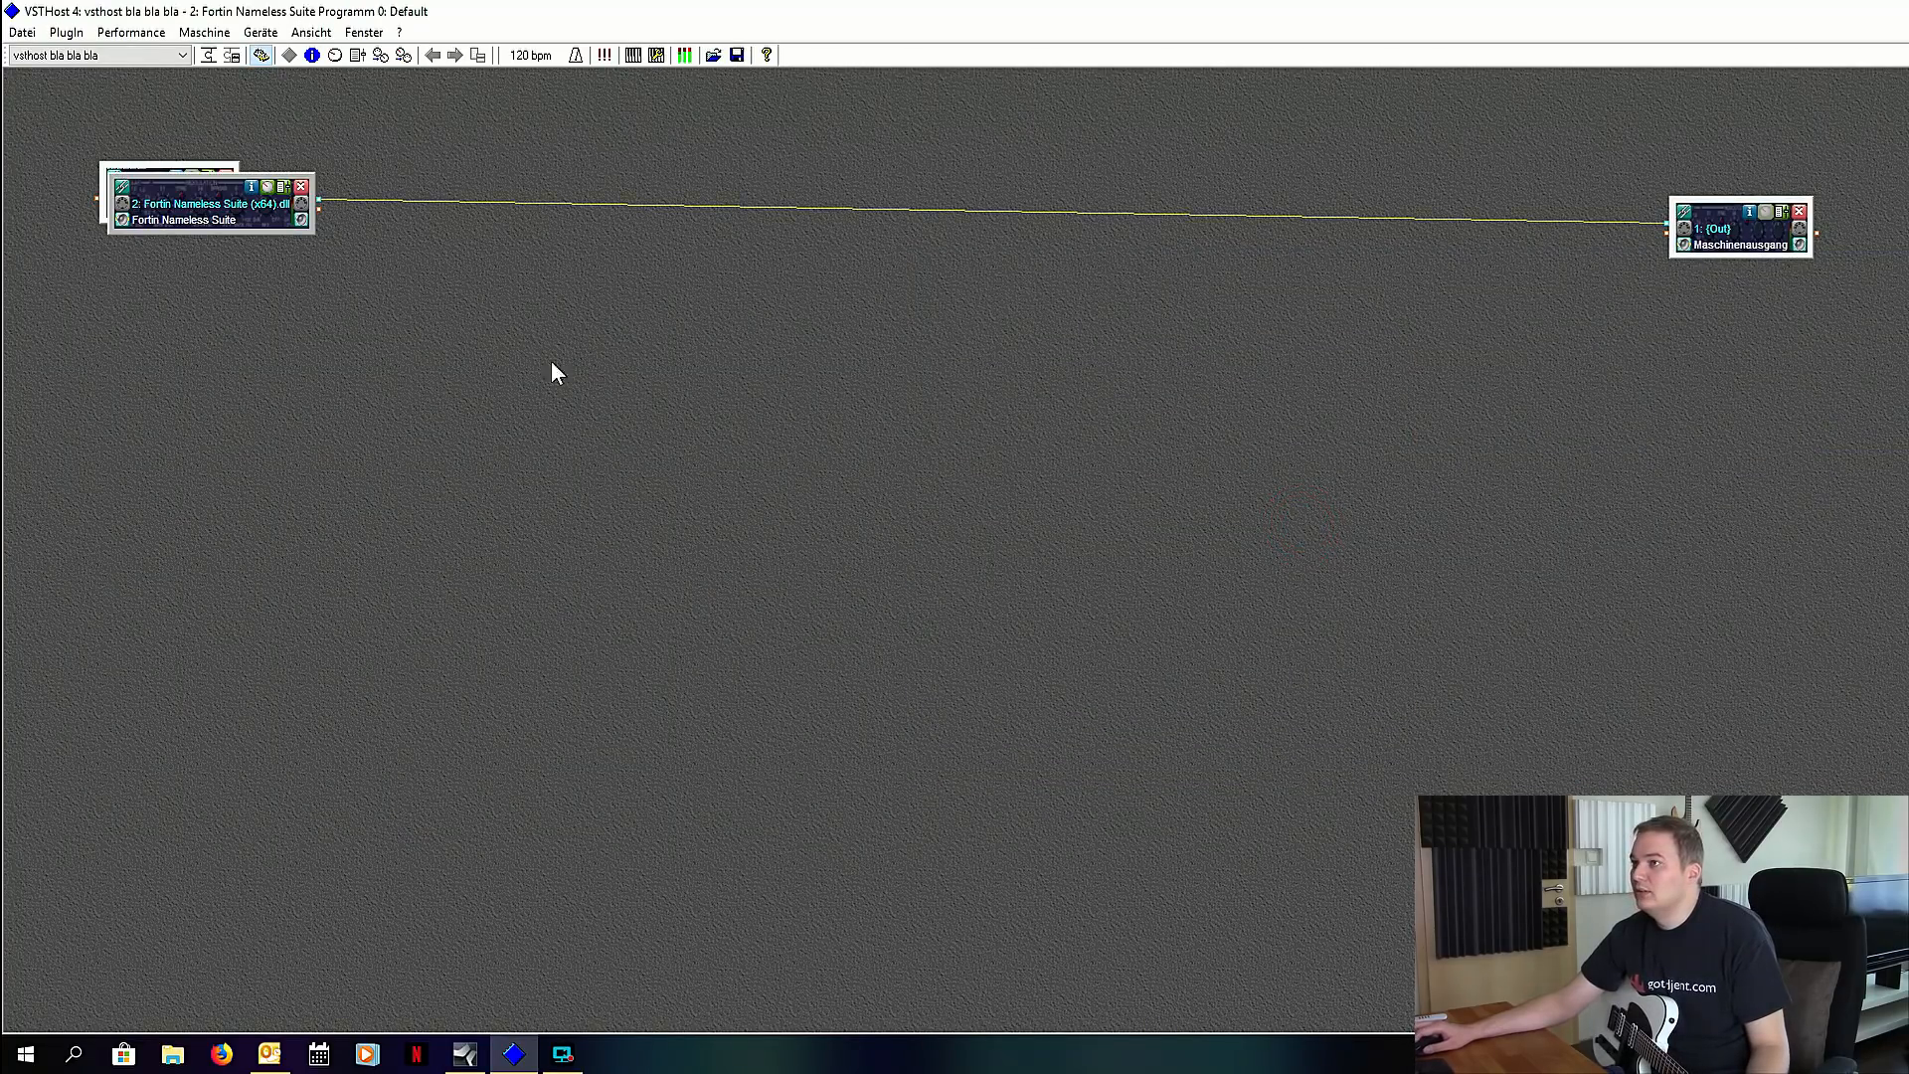
pyautogui.moveTo(271, 227); pyautogui.dragTo(623, 306)
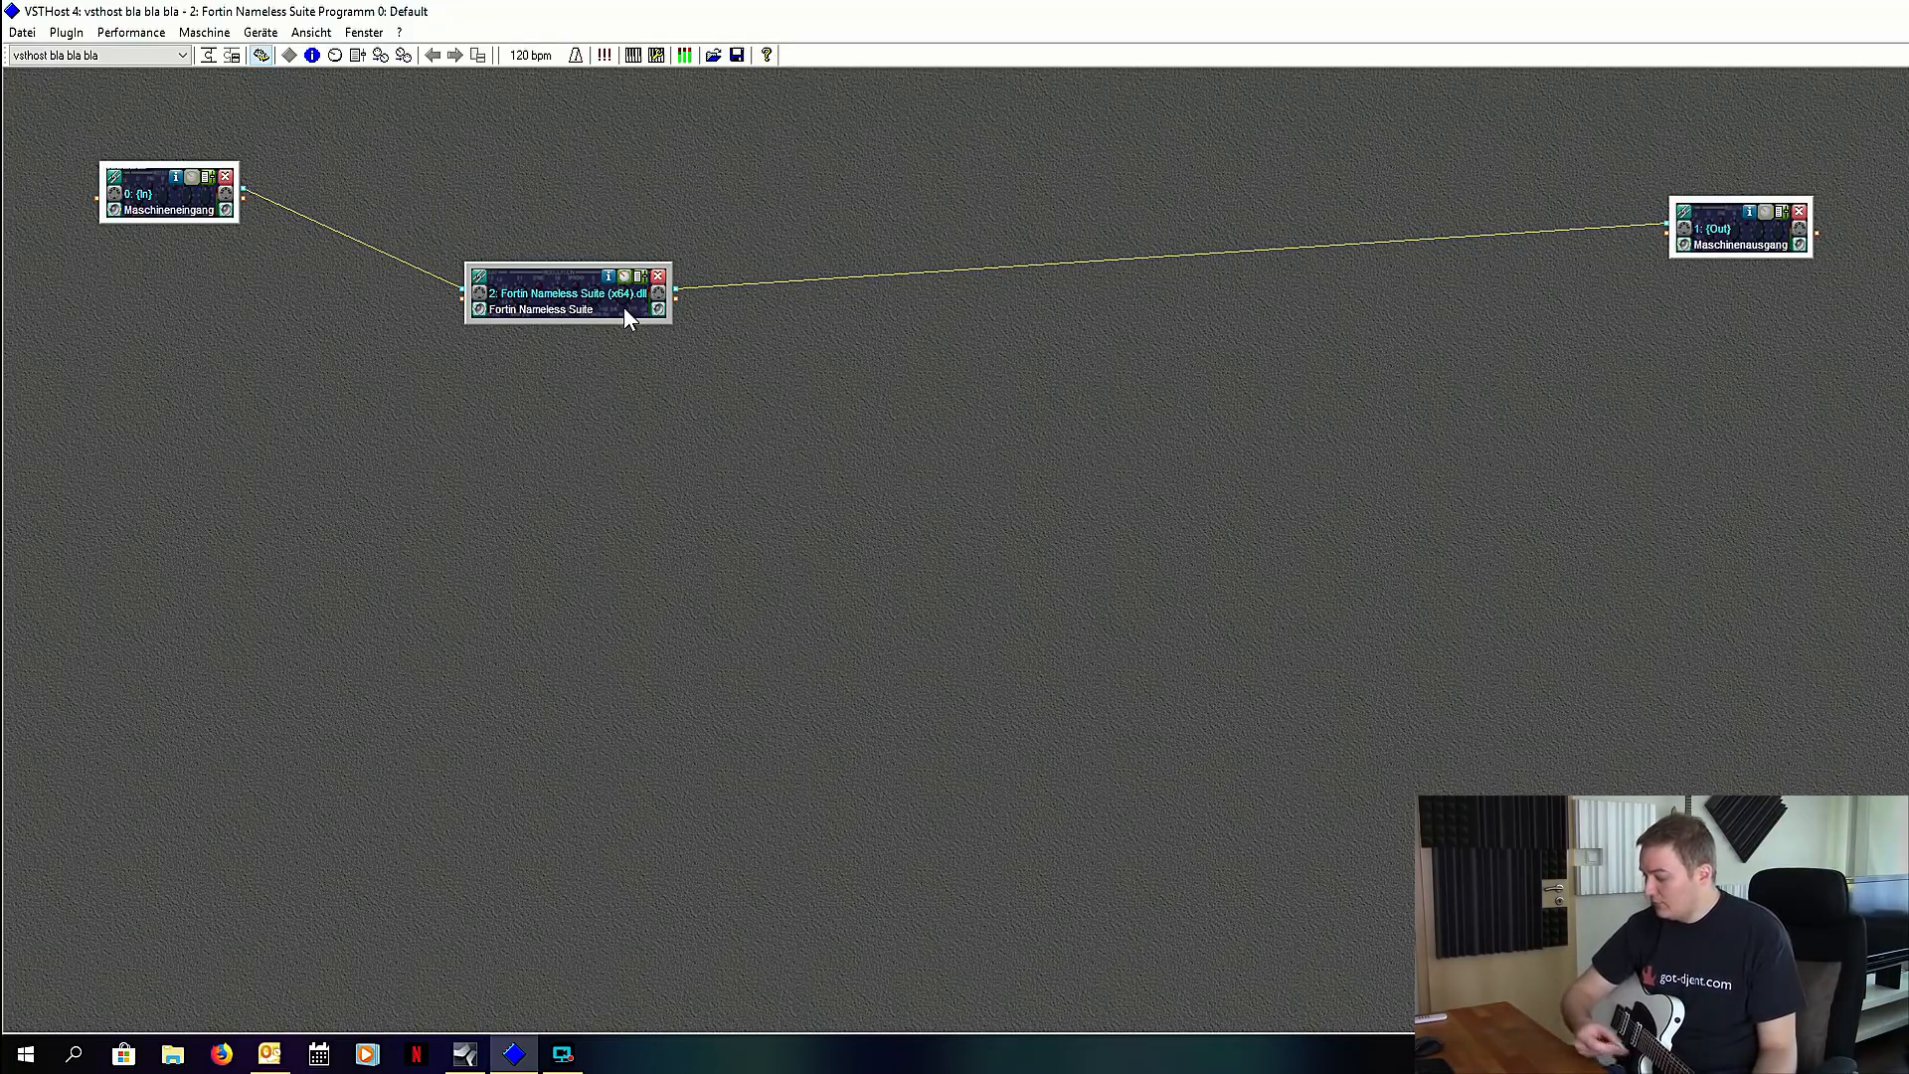
# Step: Open the Fortin Nameless Suite editor, view its Grind pedal and amp head pages, and move the editor window below the modules
pyautogui.click(623, 277)
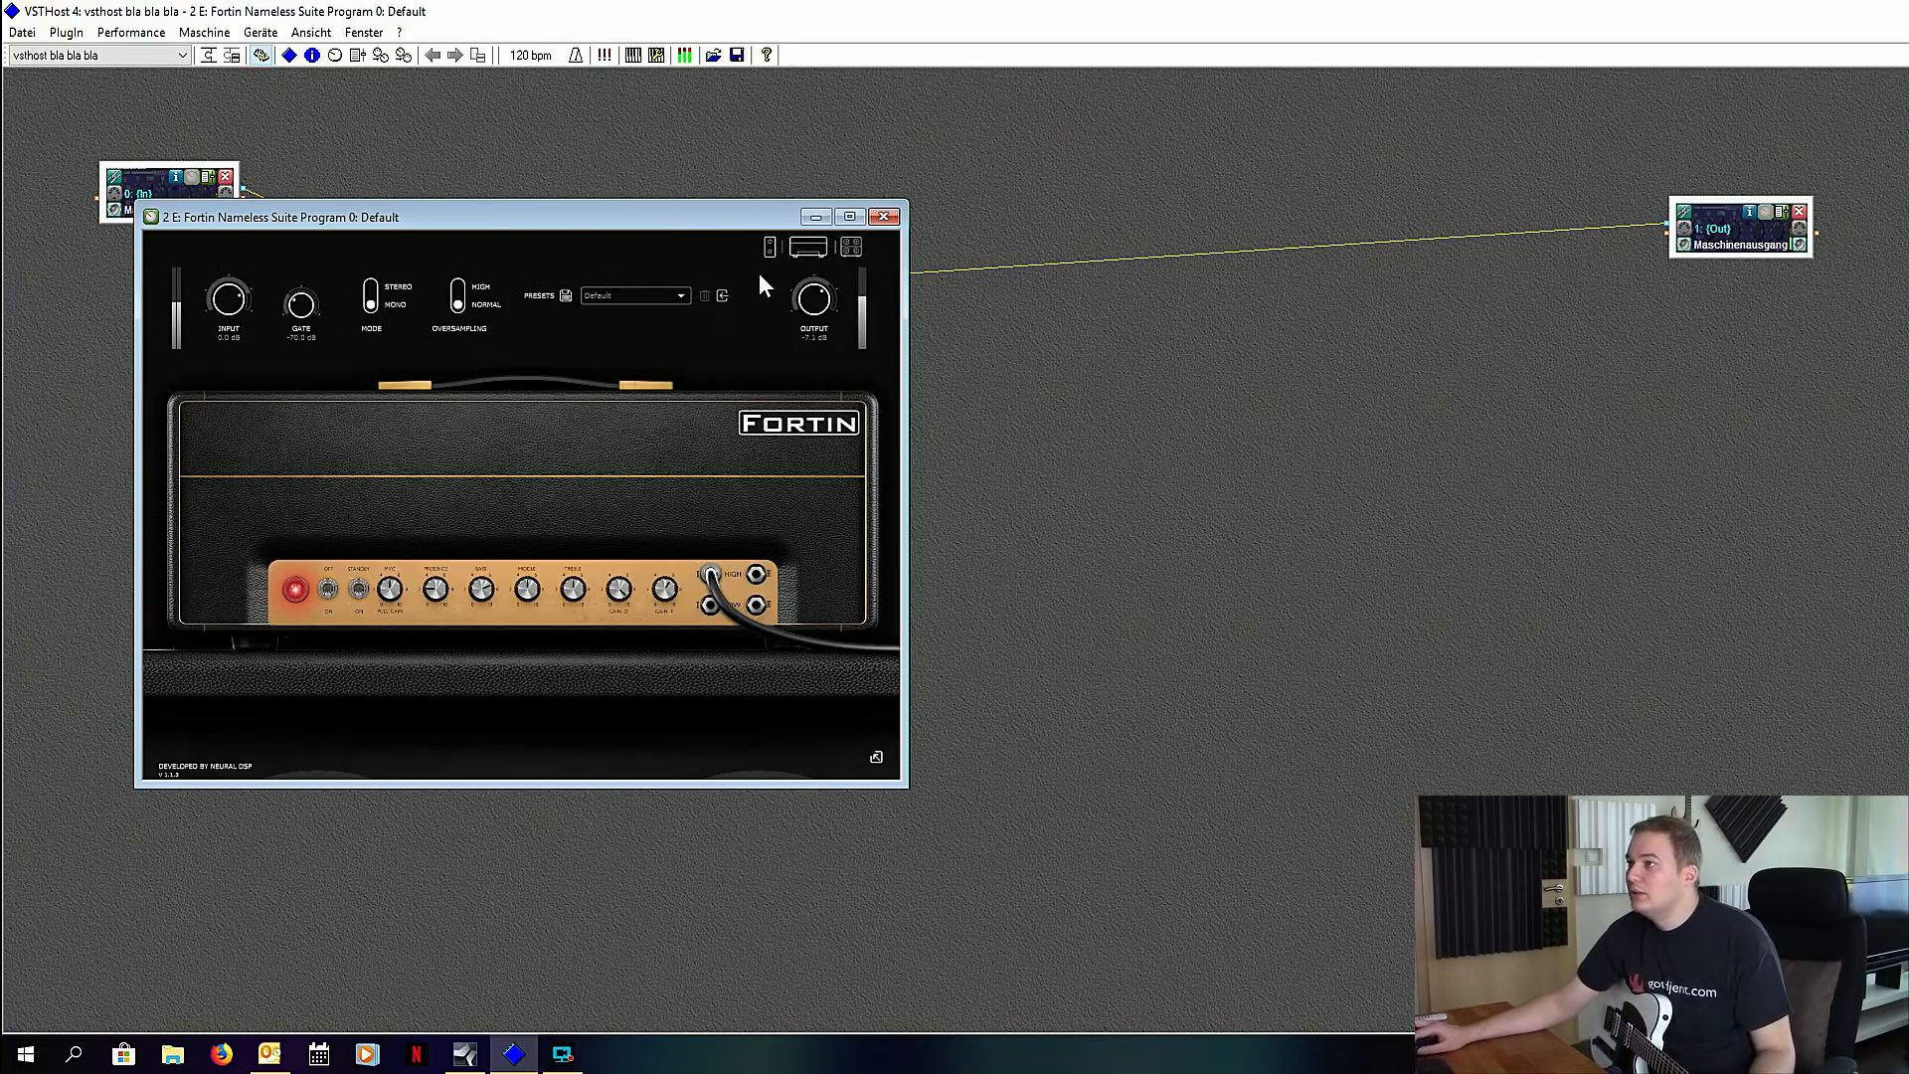
pyautogui.click(767, 245)
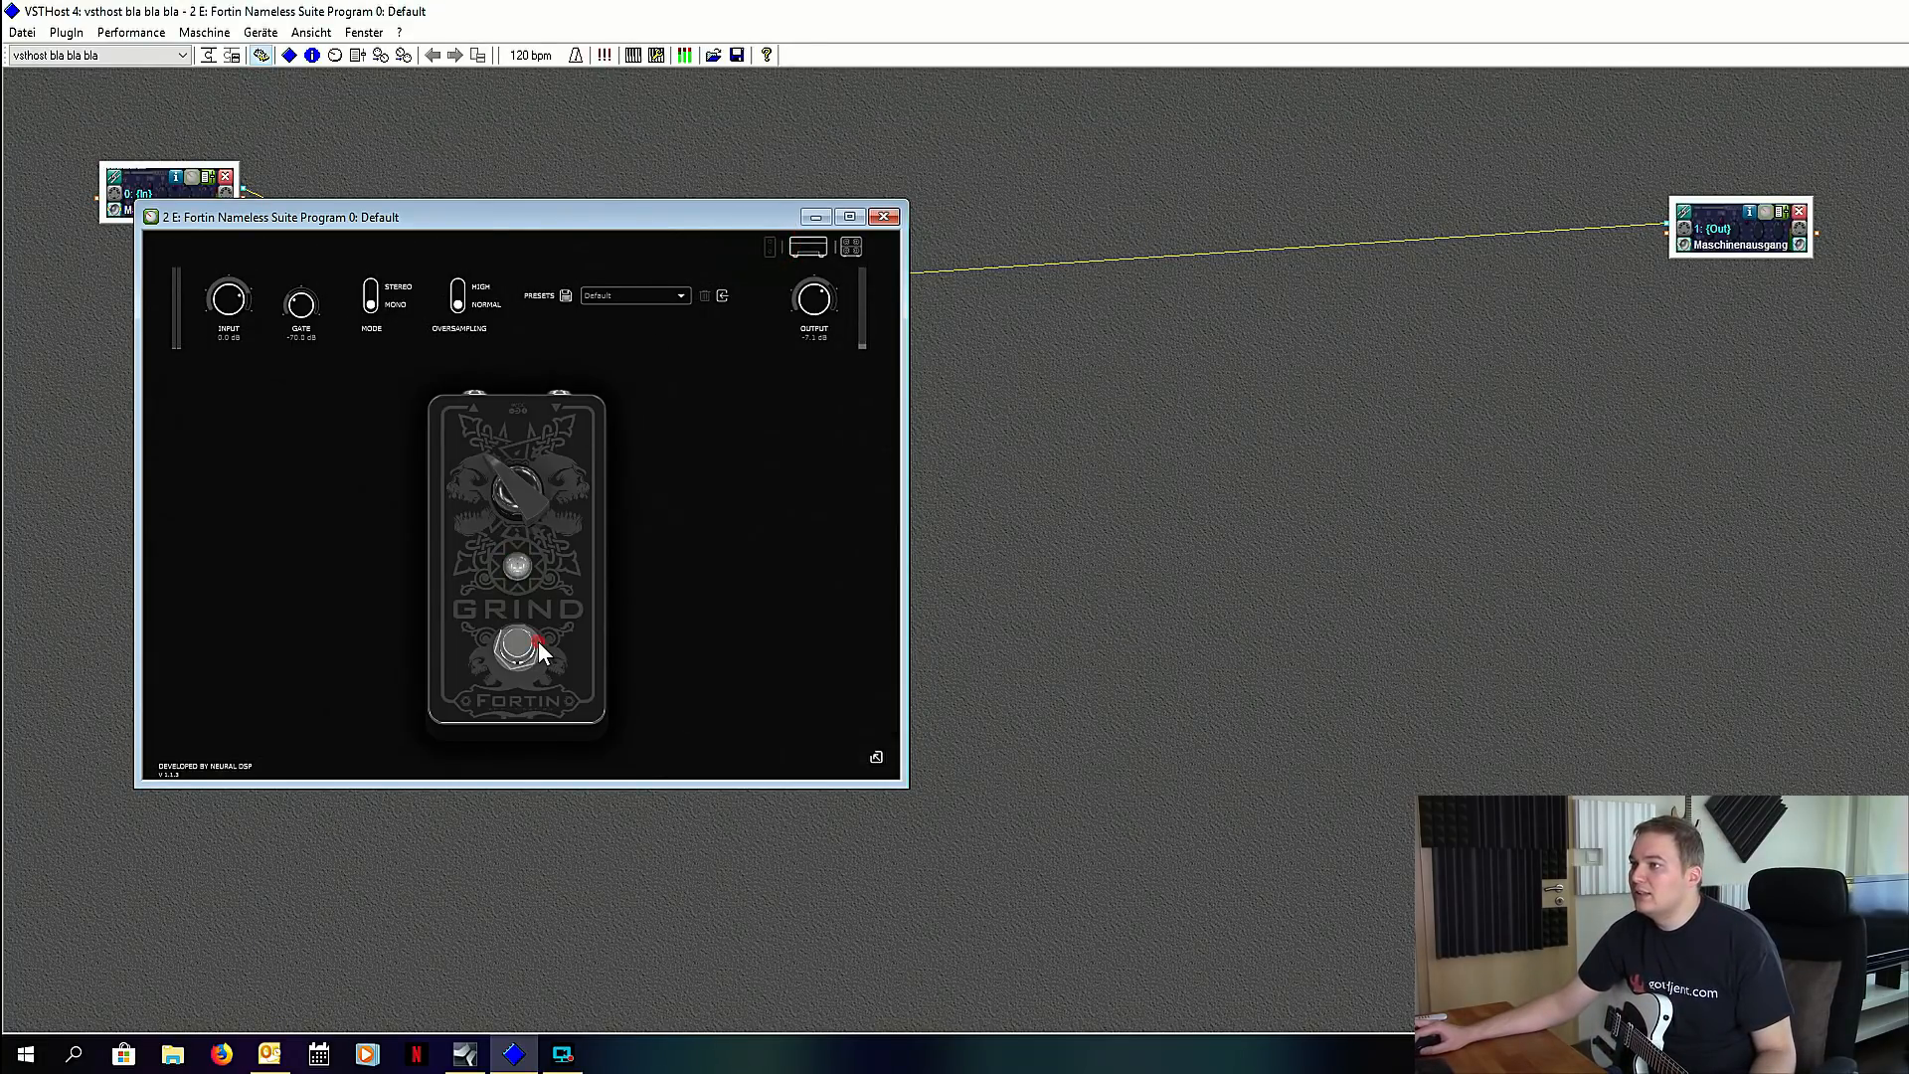
pyautogui.click(807, 249)
pyautogui.moveTo(693, 214); pyautogui.dragTo(957, 277)
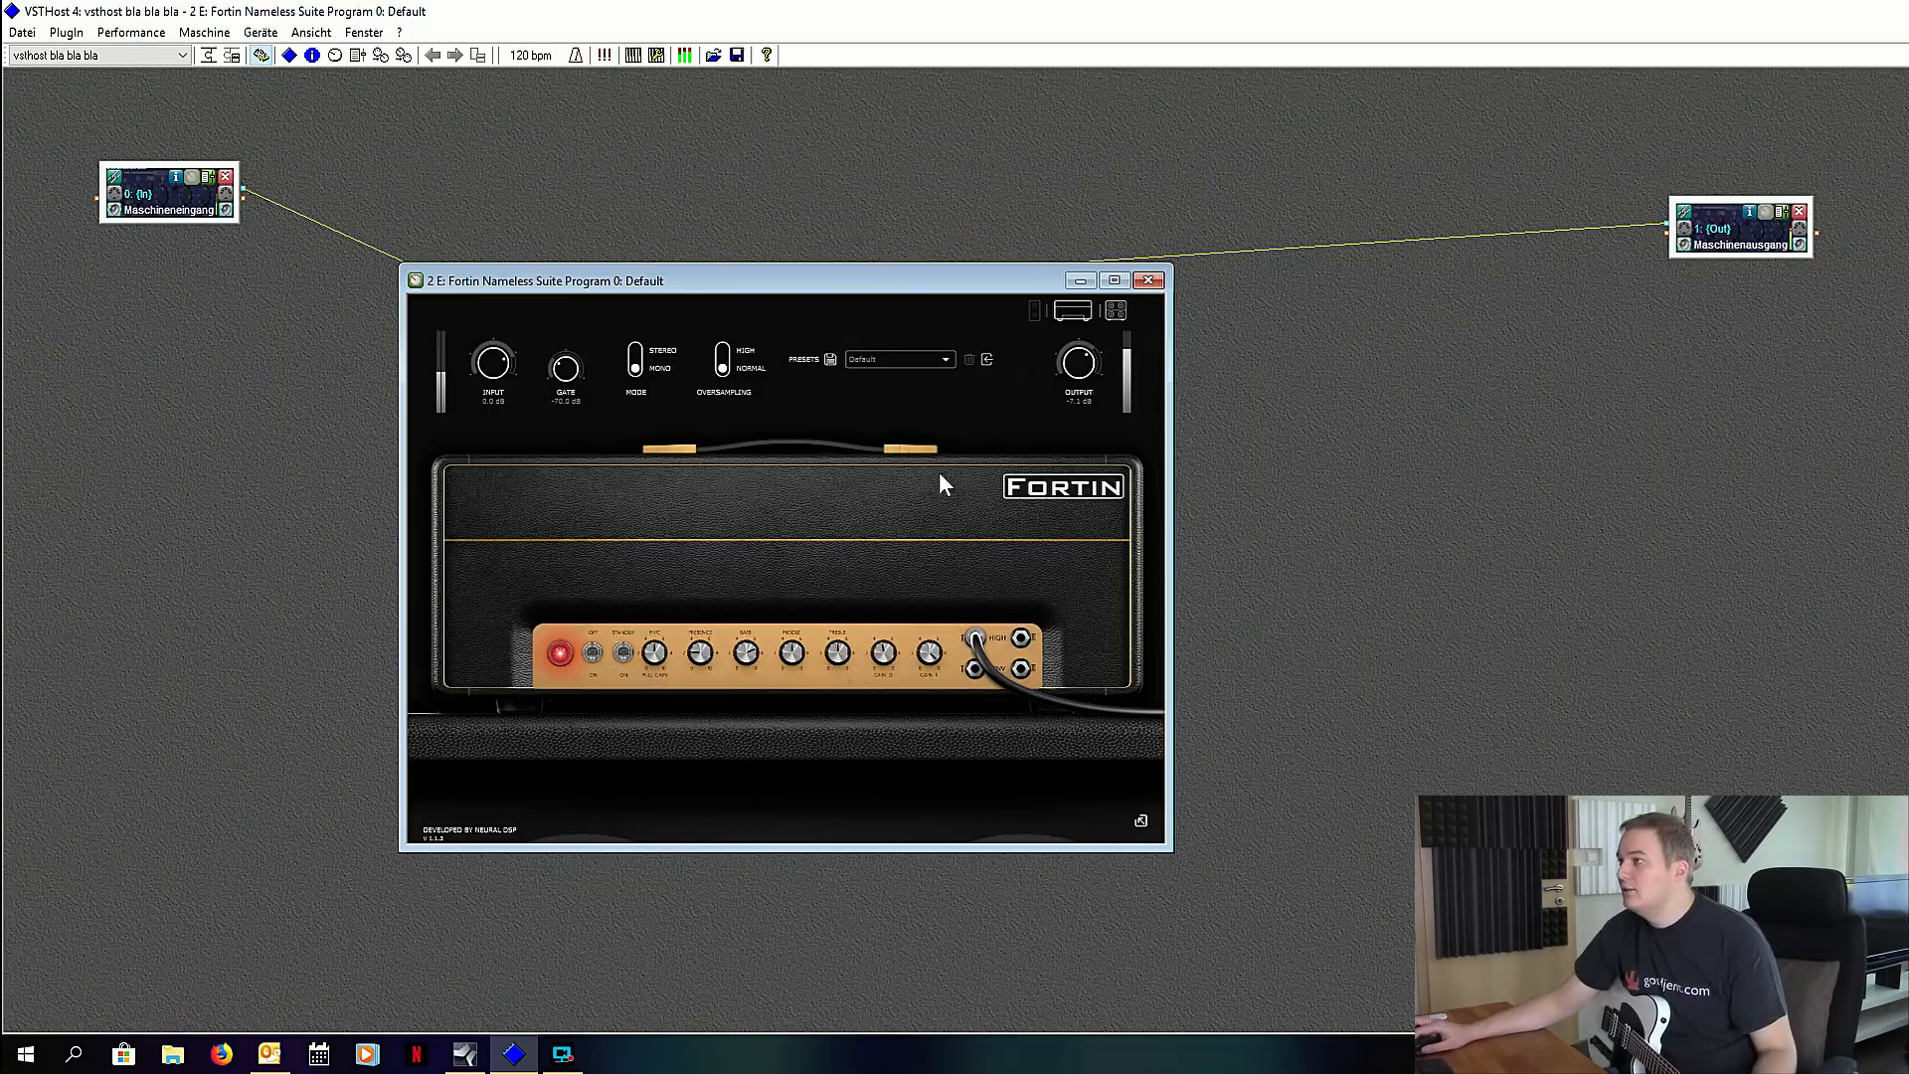
pyautogui.moveTo(958, 281); pyautogui.dragTo(975, 398)
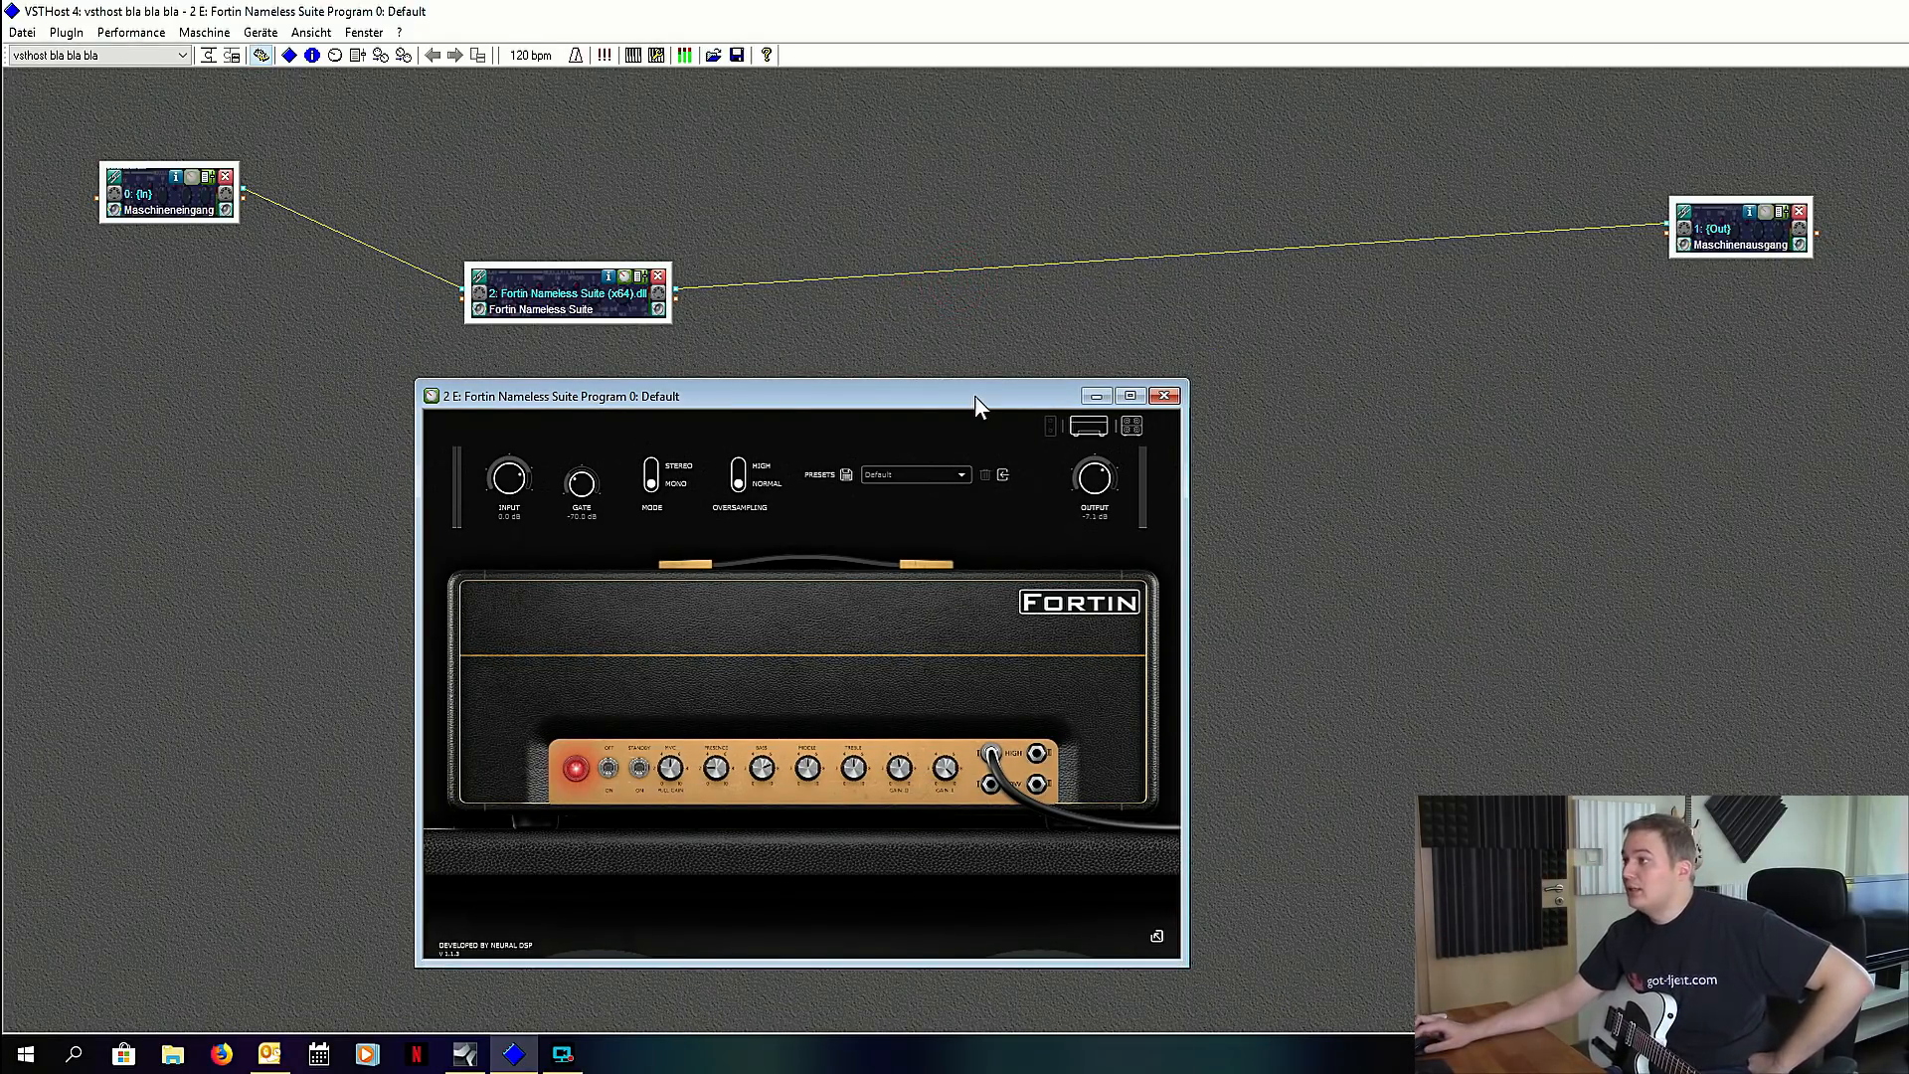
# Step: Turn off both cabinet microphones in the Fortin Nameless Suite's cabinet section and close the editor
pyautogui.click(1129, 425)
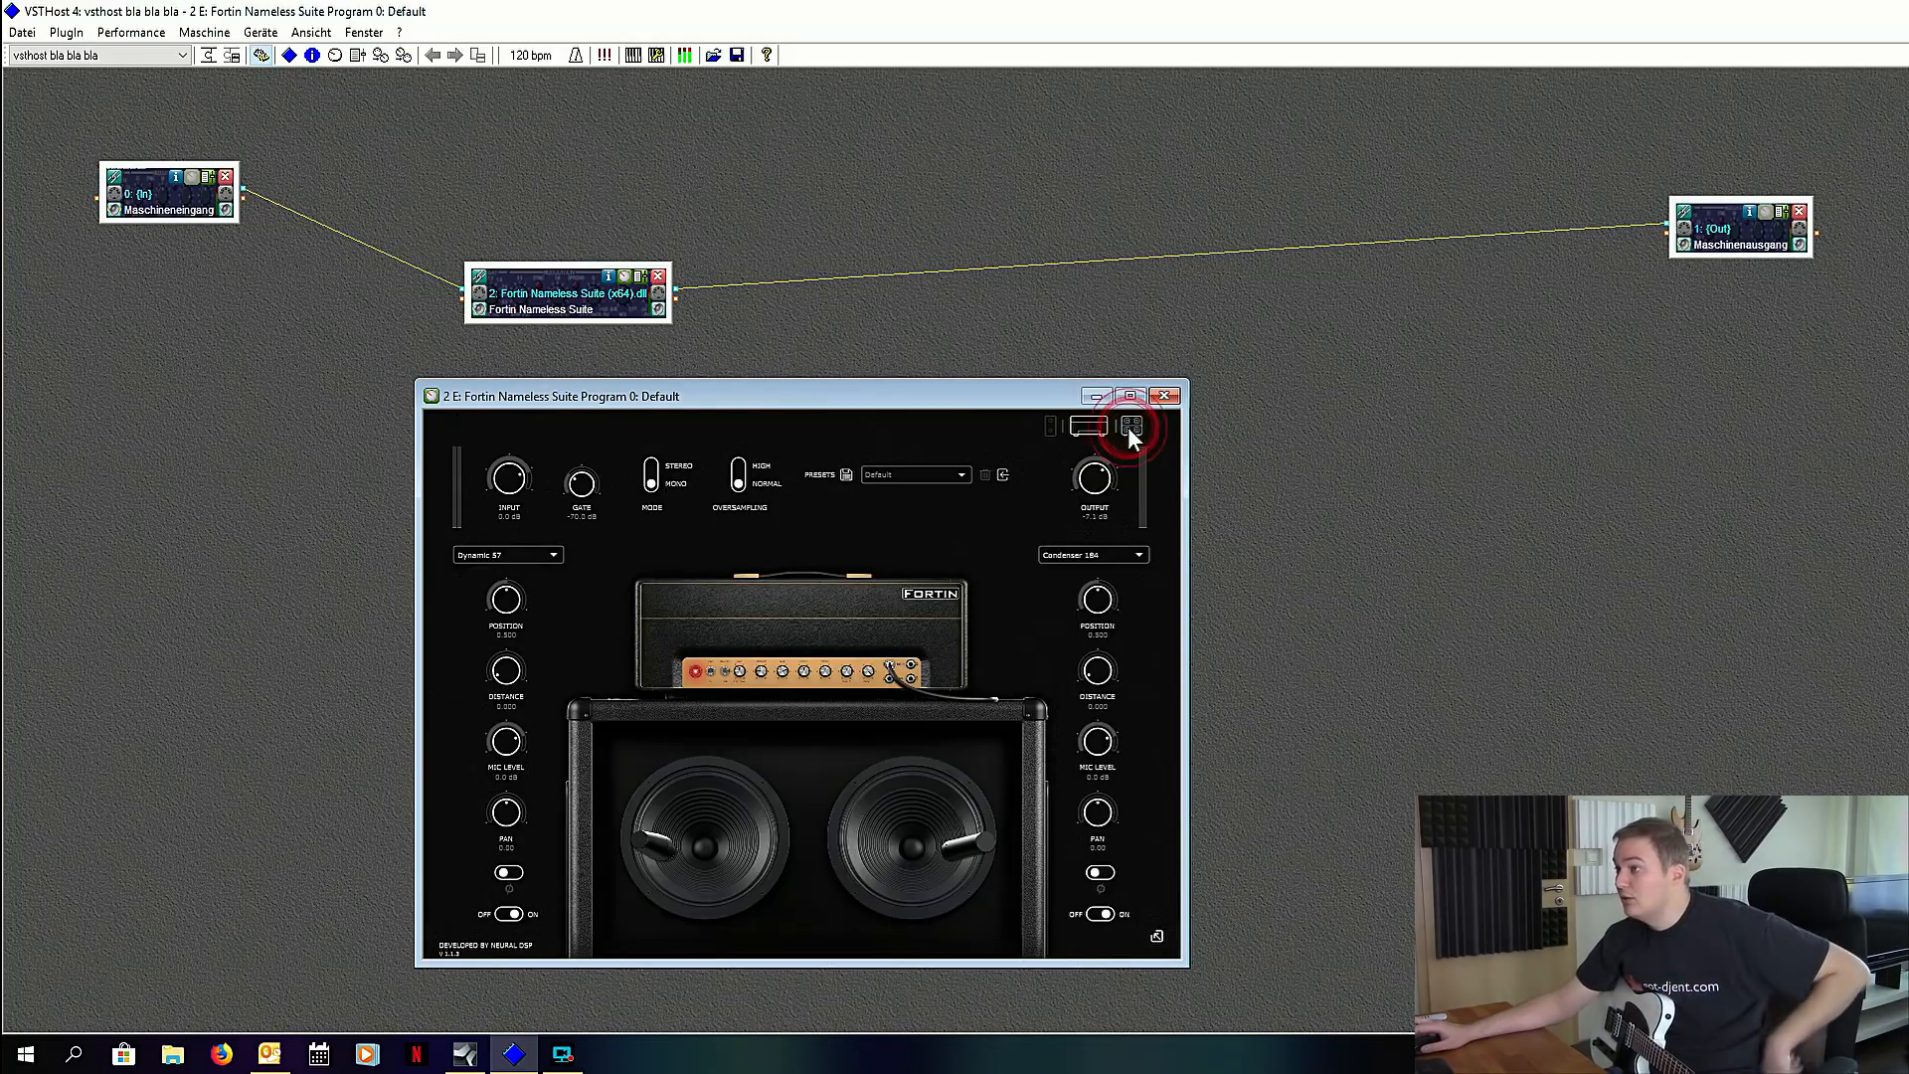
pyautogui.click(1100, 913)
pyautogui.click(509, 914)
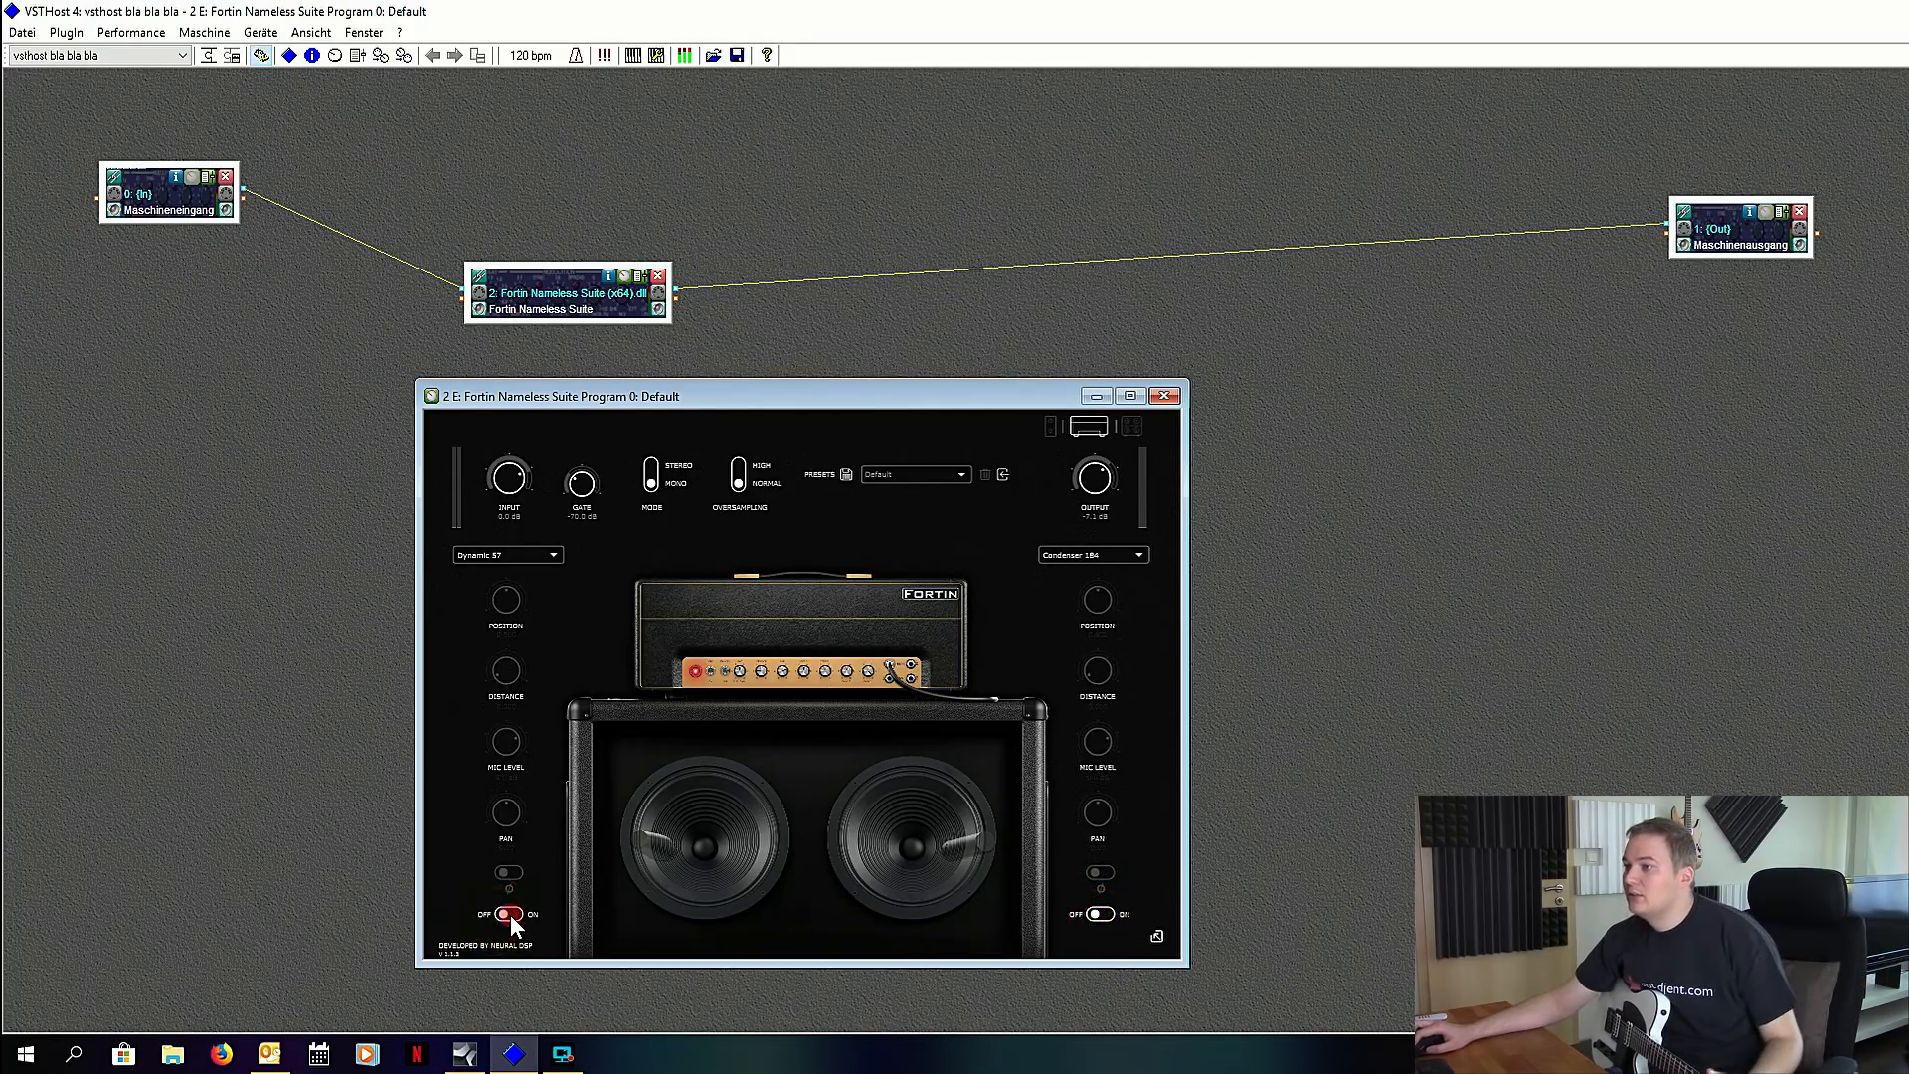
pyautogui.click(1163, 398)
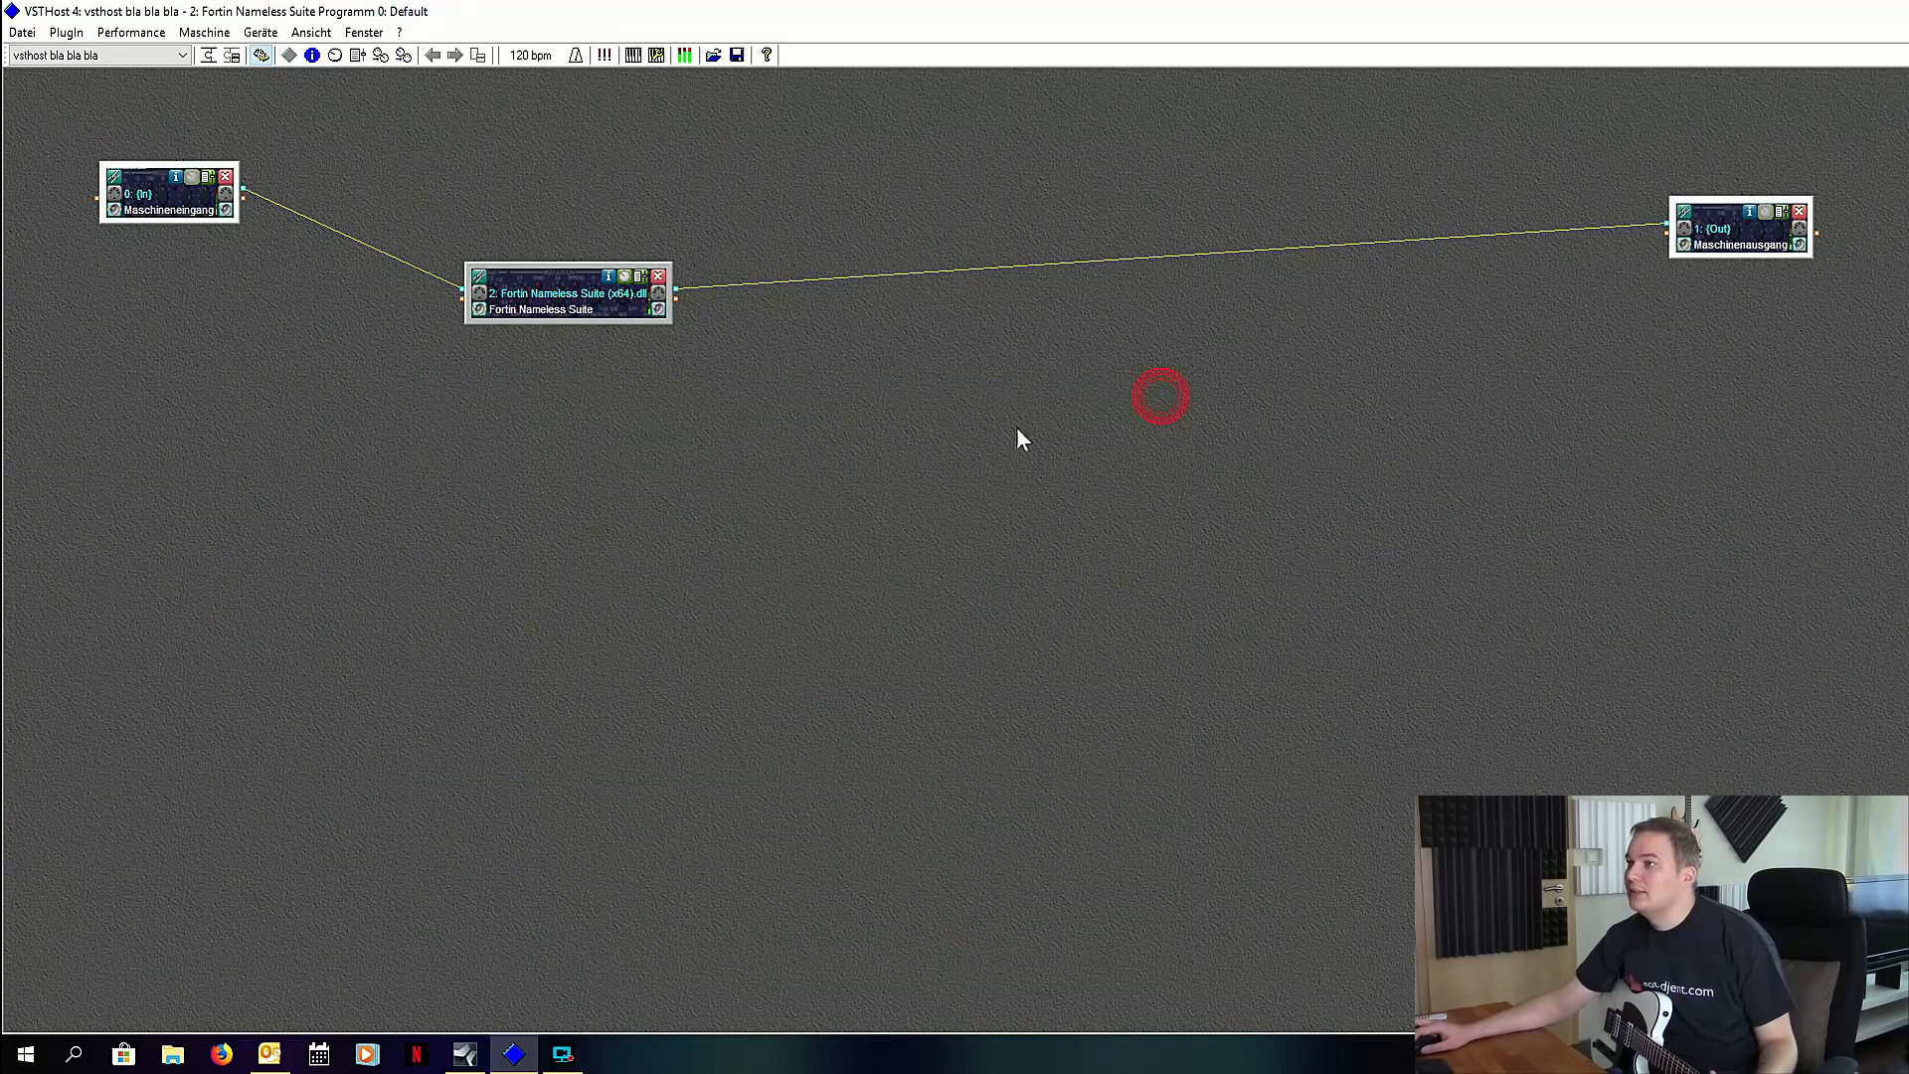
# Step: Load the TH3-64.dll plugin and place its module below and between the Fortin Nameless Suite and output modules
pyautogui.click(211, 58)
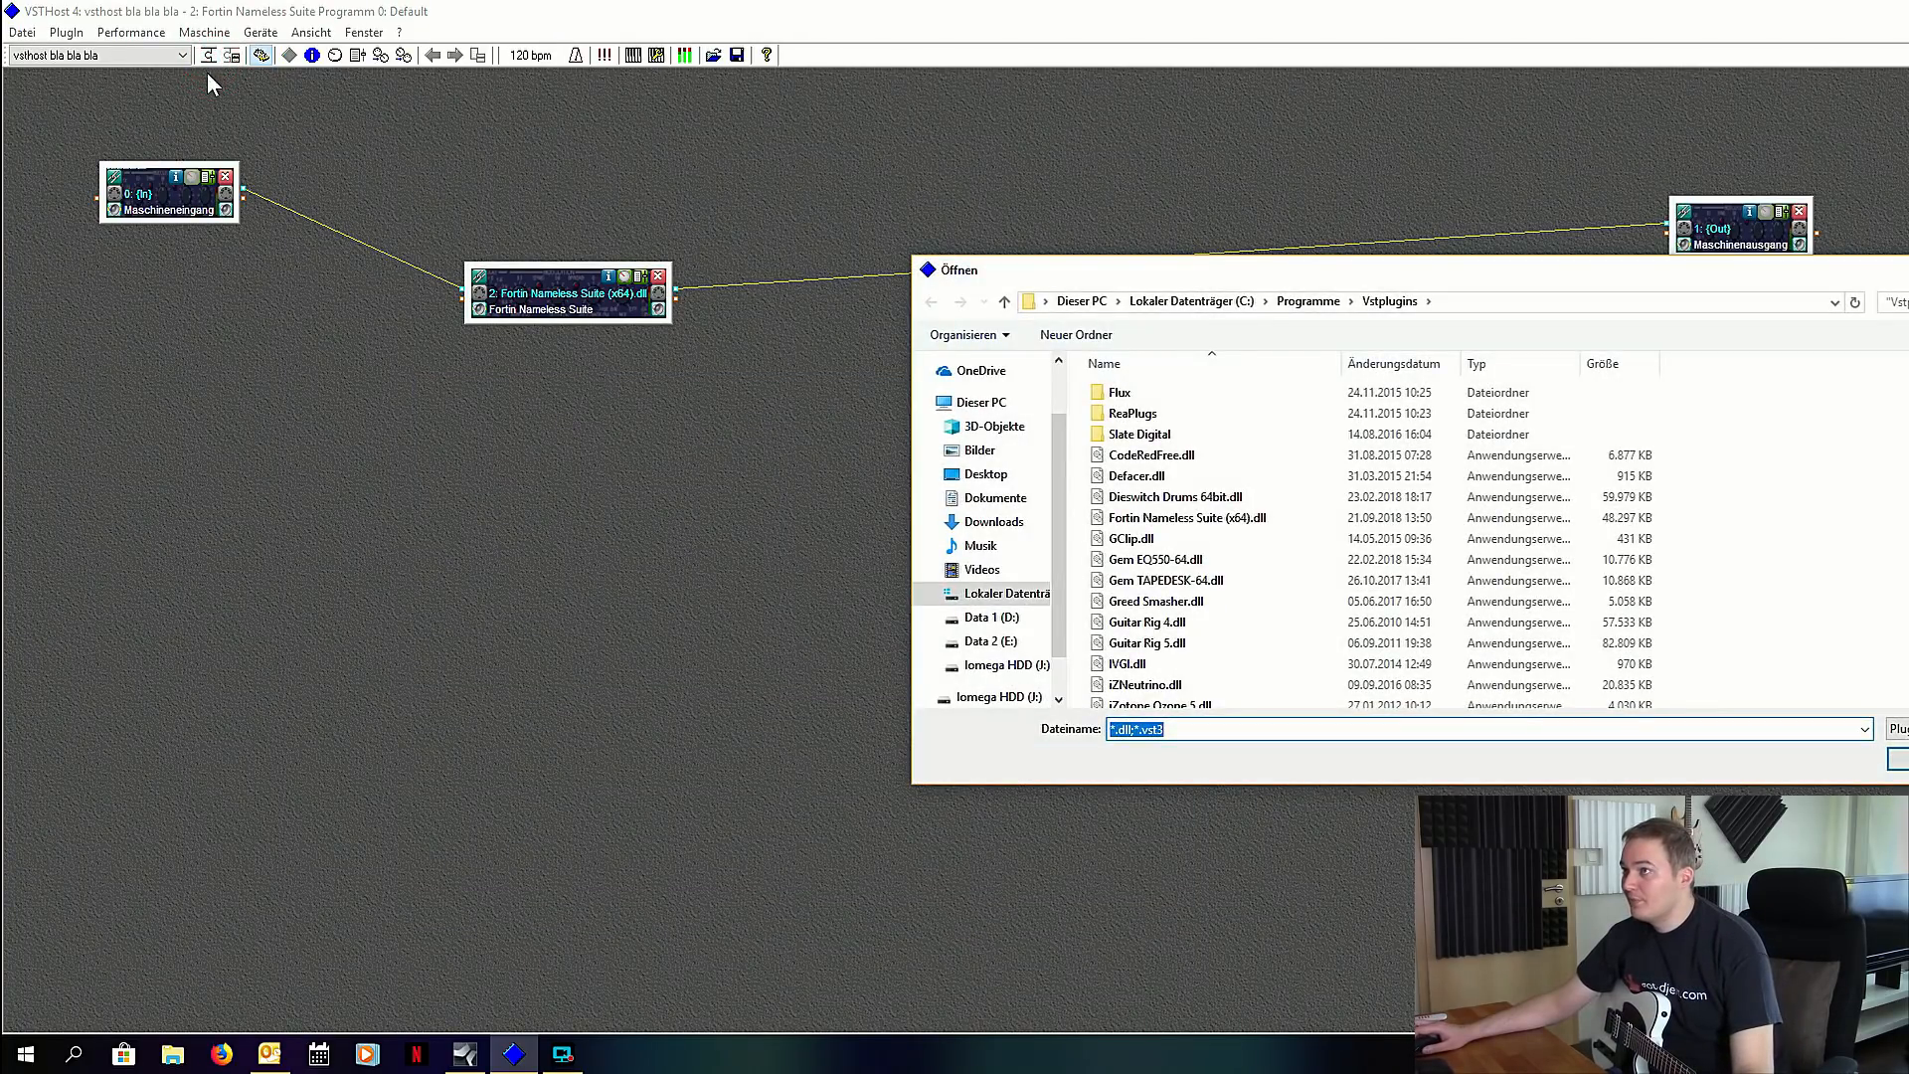
pyautogui.scroll(-10, 1213, 596)
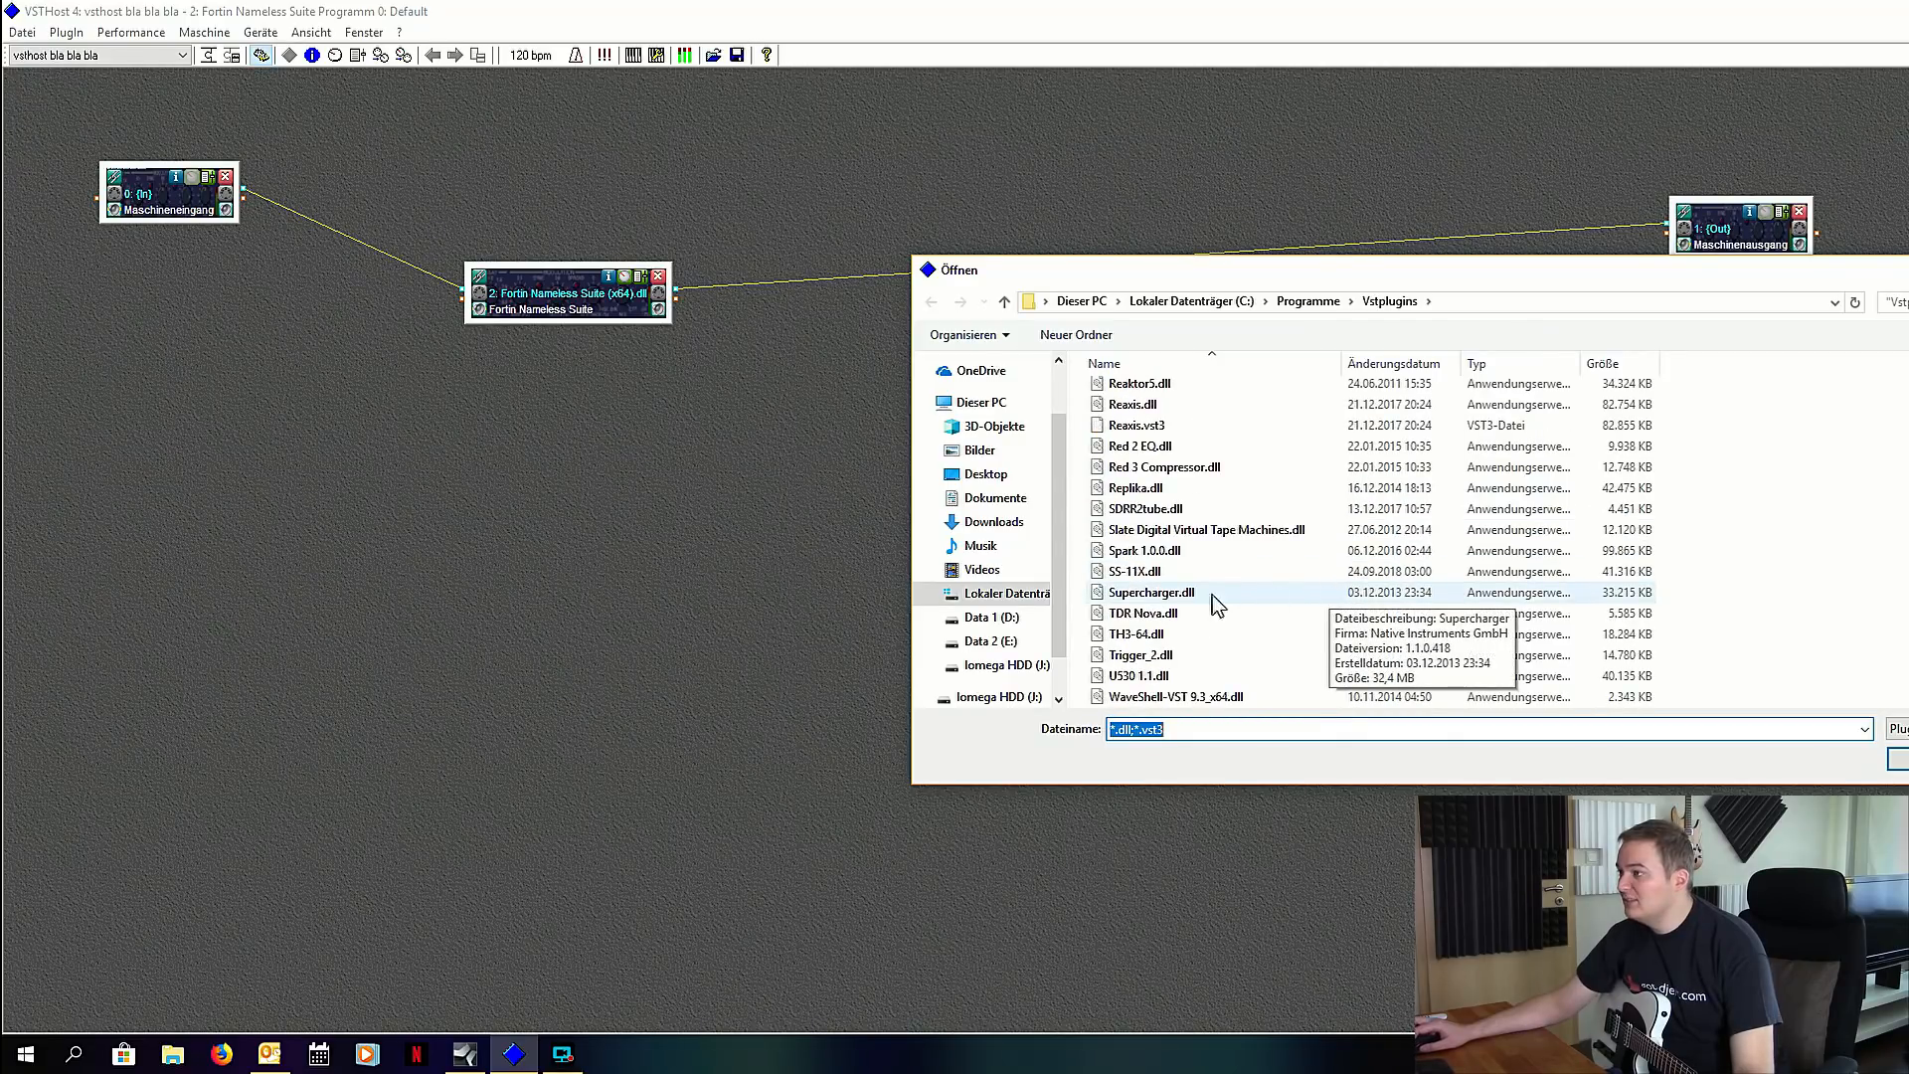
pyautogui.doubleClick(1207, 633)
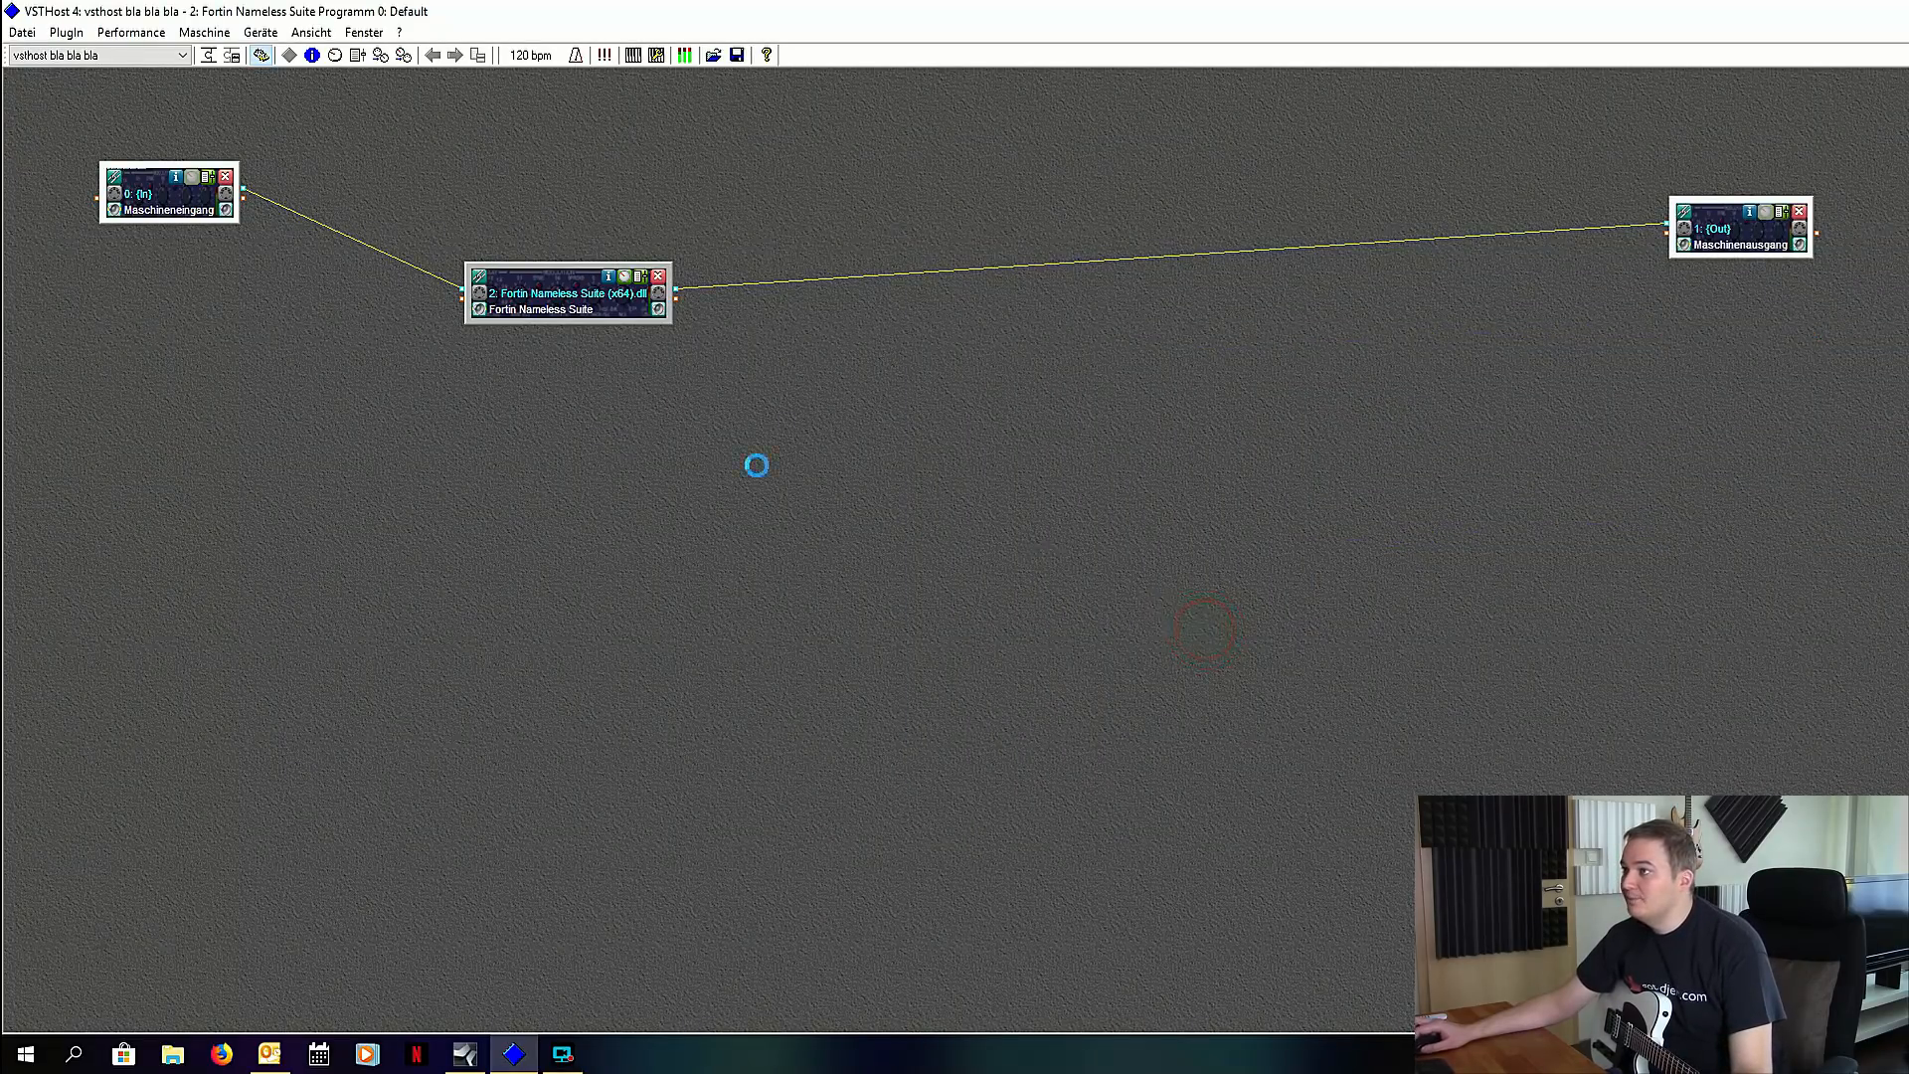
pyautogui.moveTo(221, 282); pyautogui.dragTo(583, 526)
pyautogui.moveTo(603, 306); pyautogui.dragTo(682, 263)
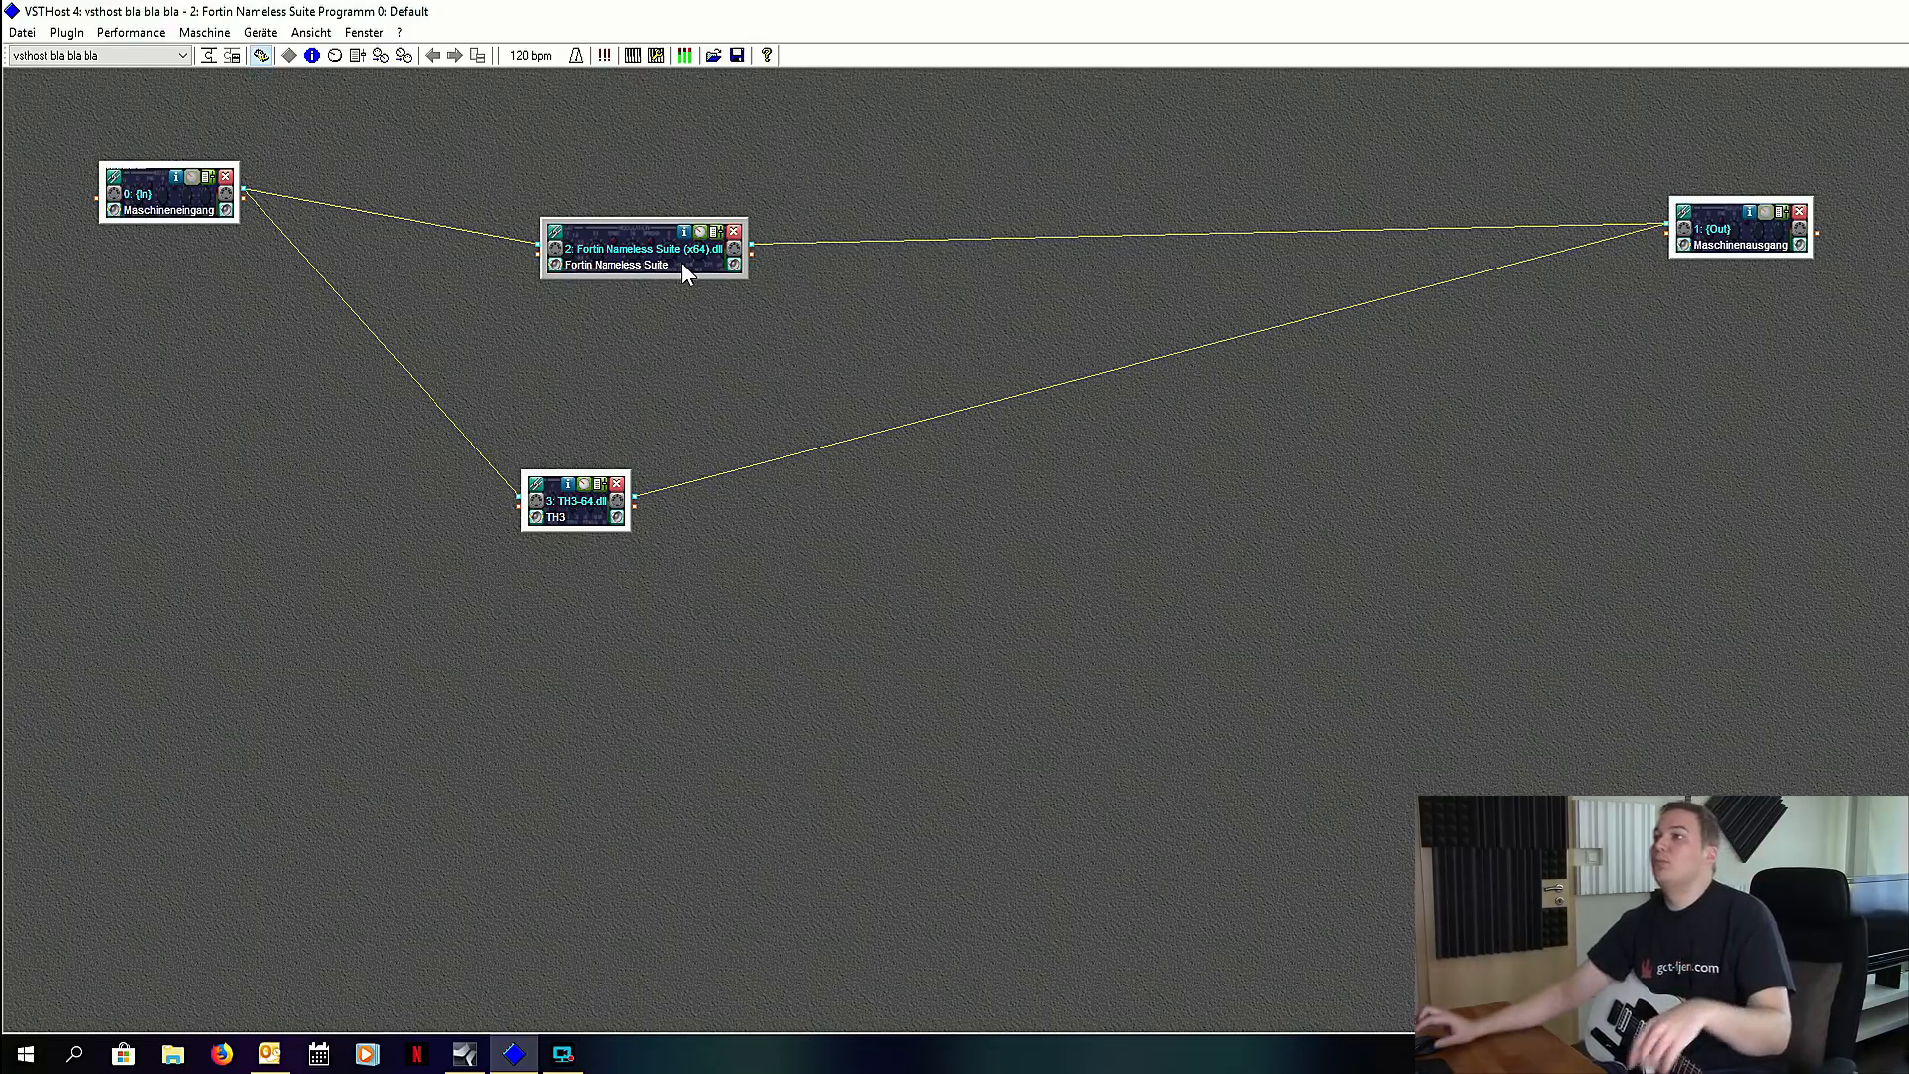
pyautogui.moveTo(582, 517); pyautogui.dragTo(820, 495)
pyautogui.moveTo(689, 266); pyautogui.dragTo(673, 283)
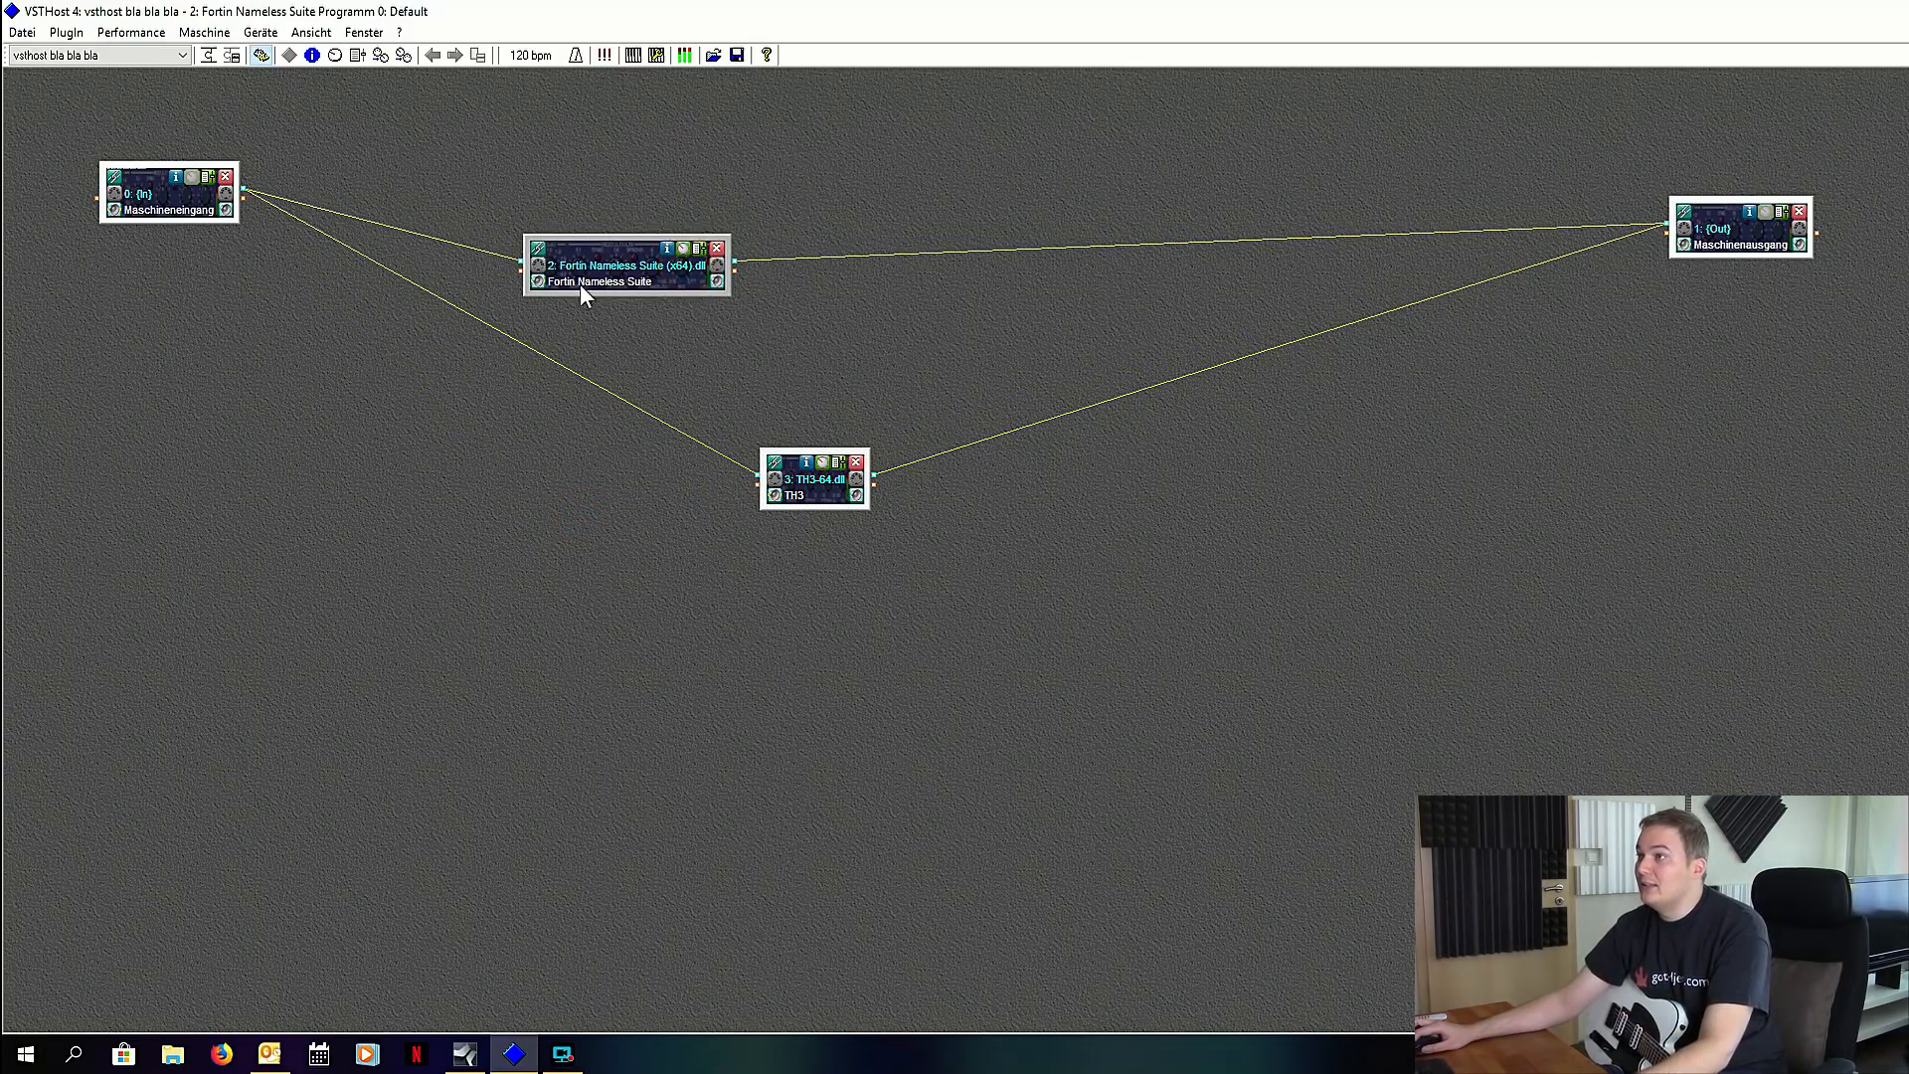
pyautogui.moveTo(821, 503); pyautogui.dragTo(855, 491)
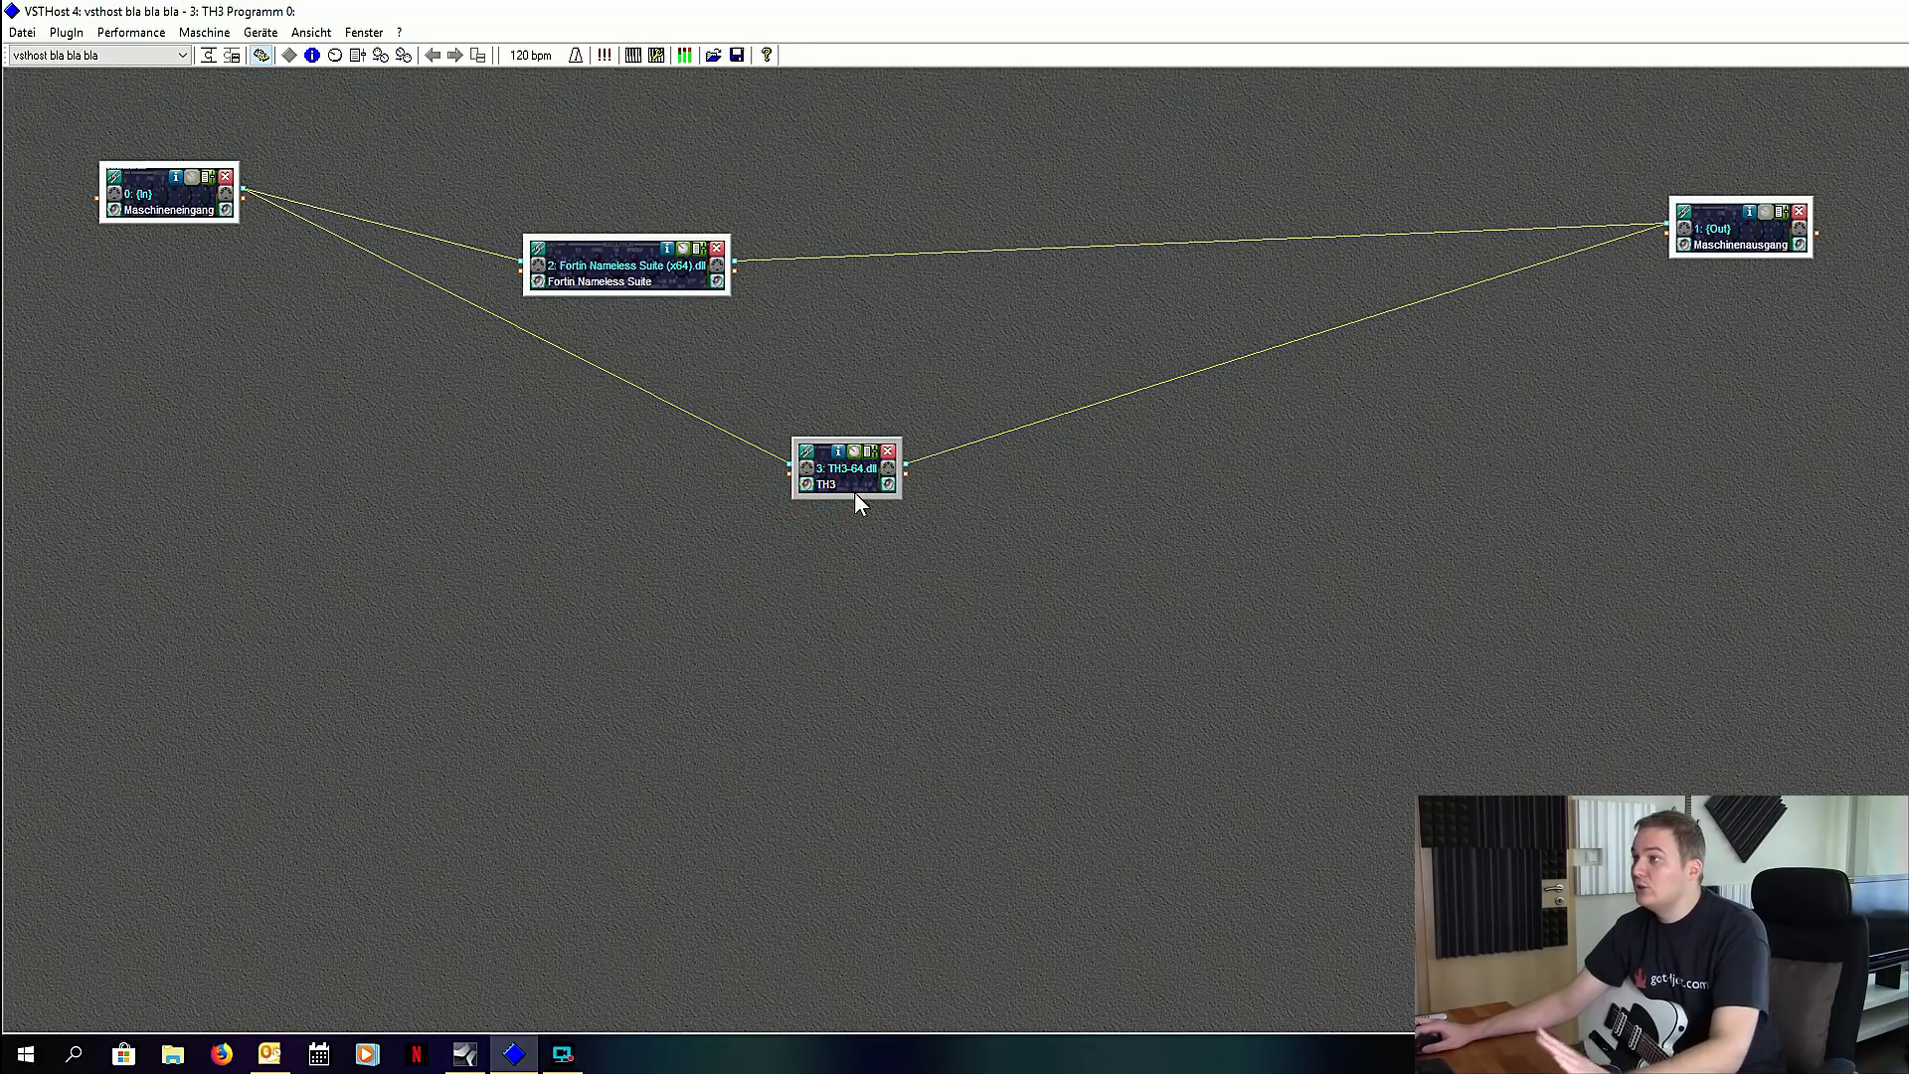
# Step: Chain TH3 after Fortin Nameless Suite instead of the machine input, and move its module closer to the output
pyautogui.click(808, 456)
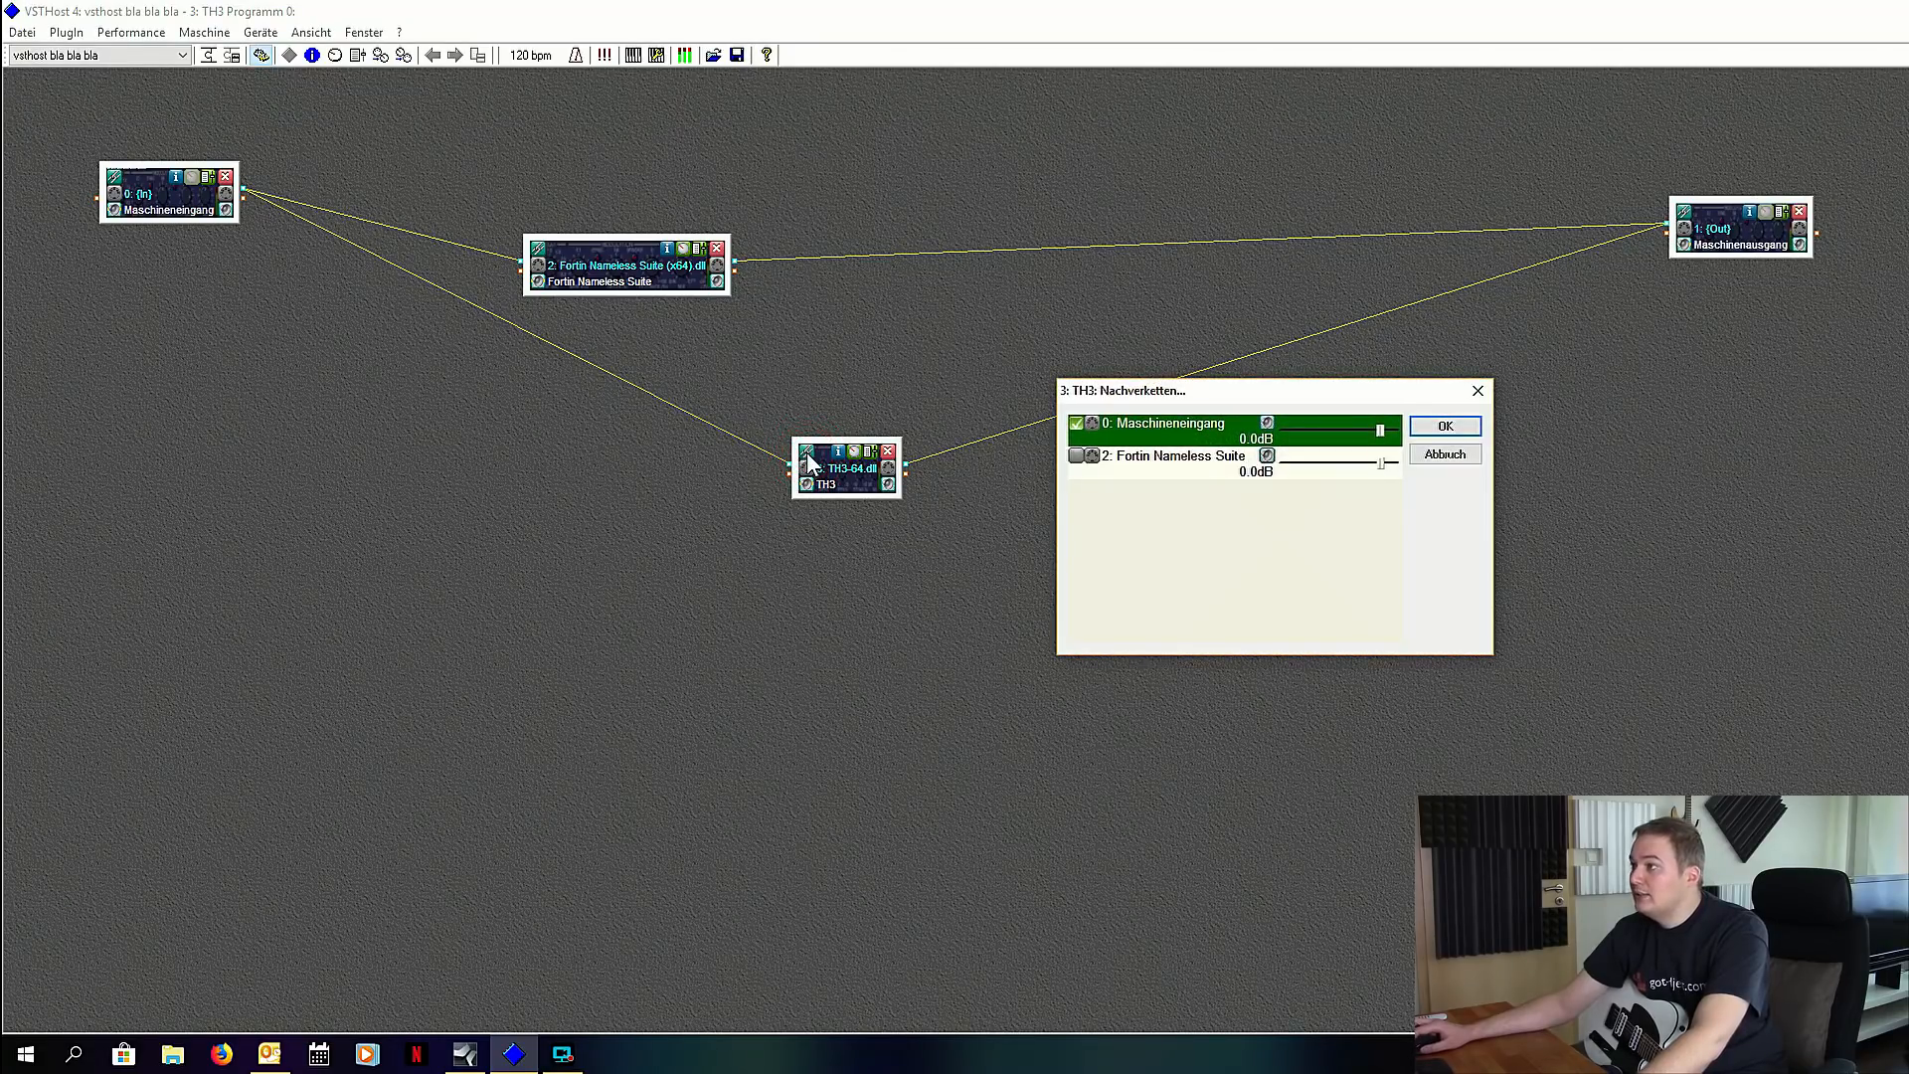
pyautogui.click(1076, 426)
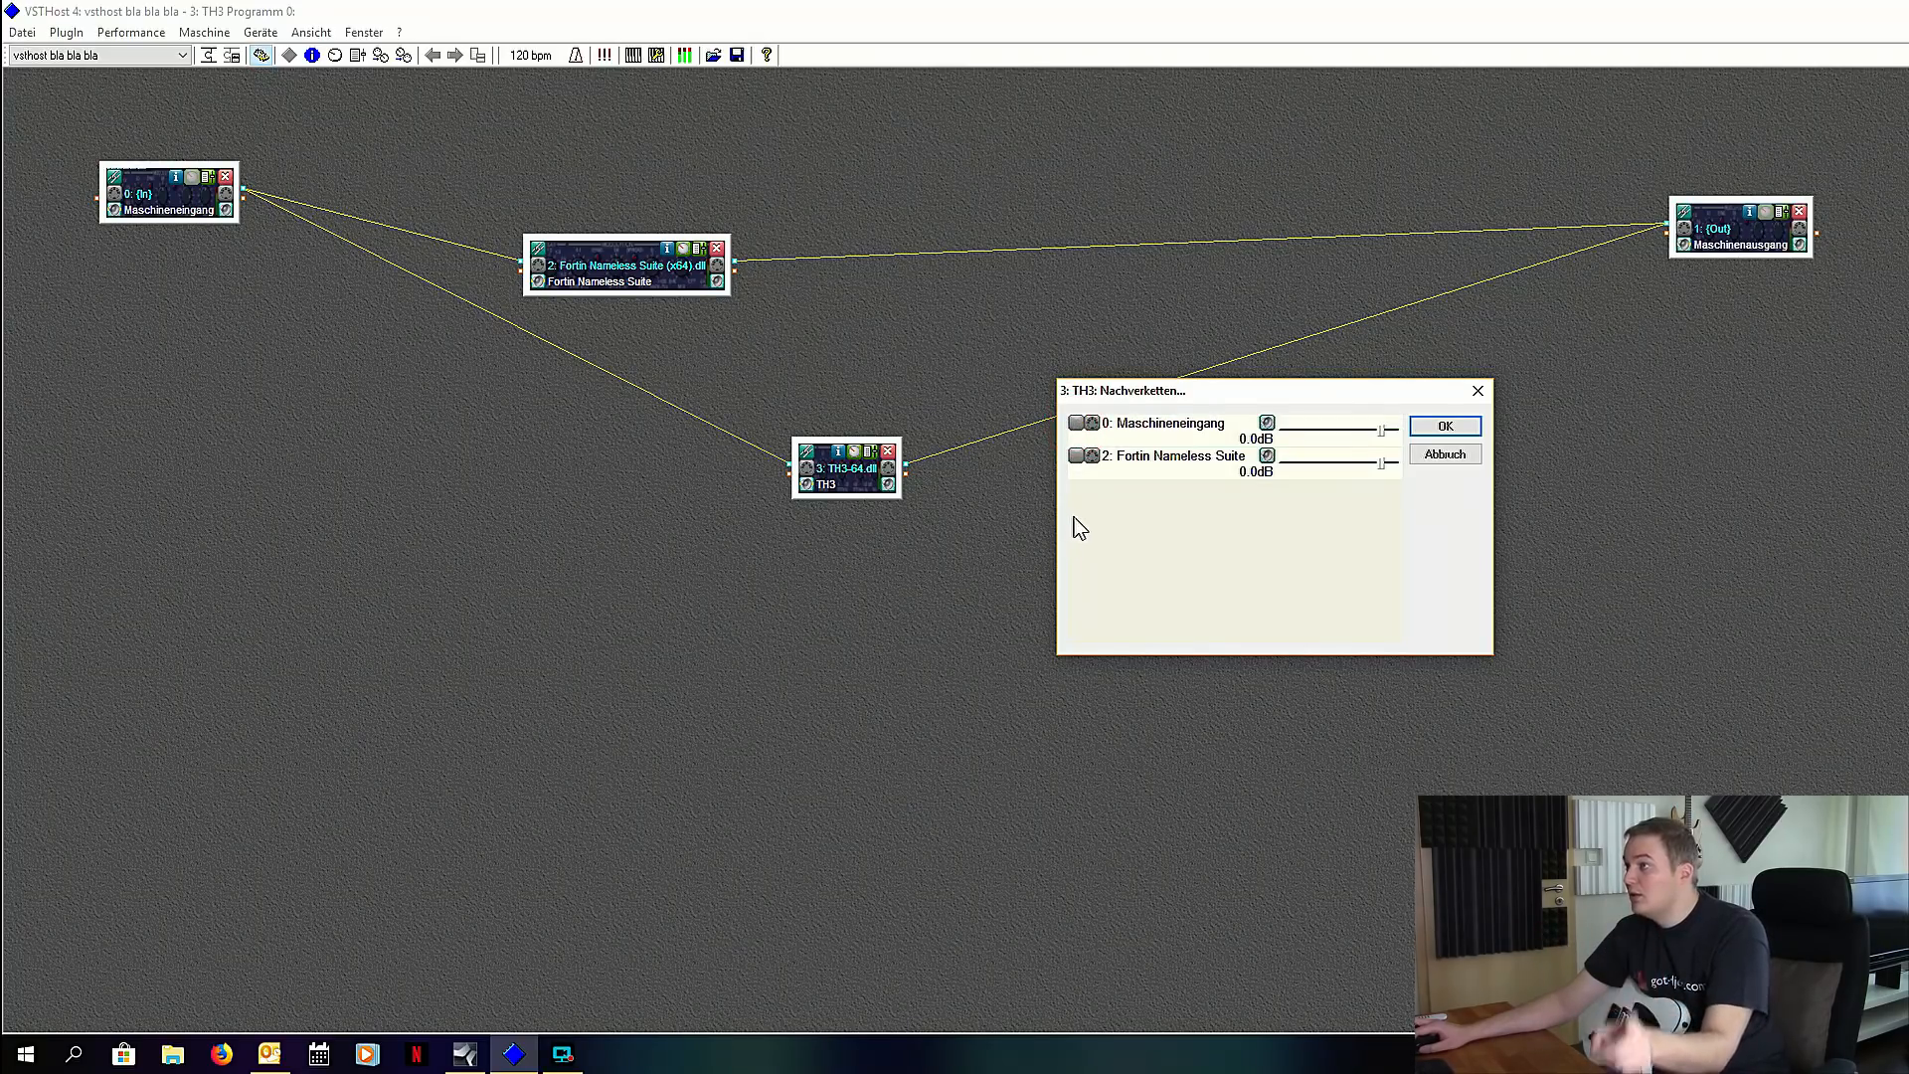
pyautogui.click(1077, 456)
pyautogui.click(1448, 427)
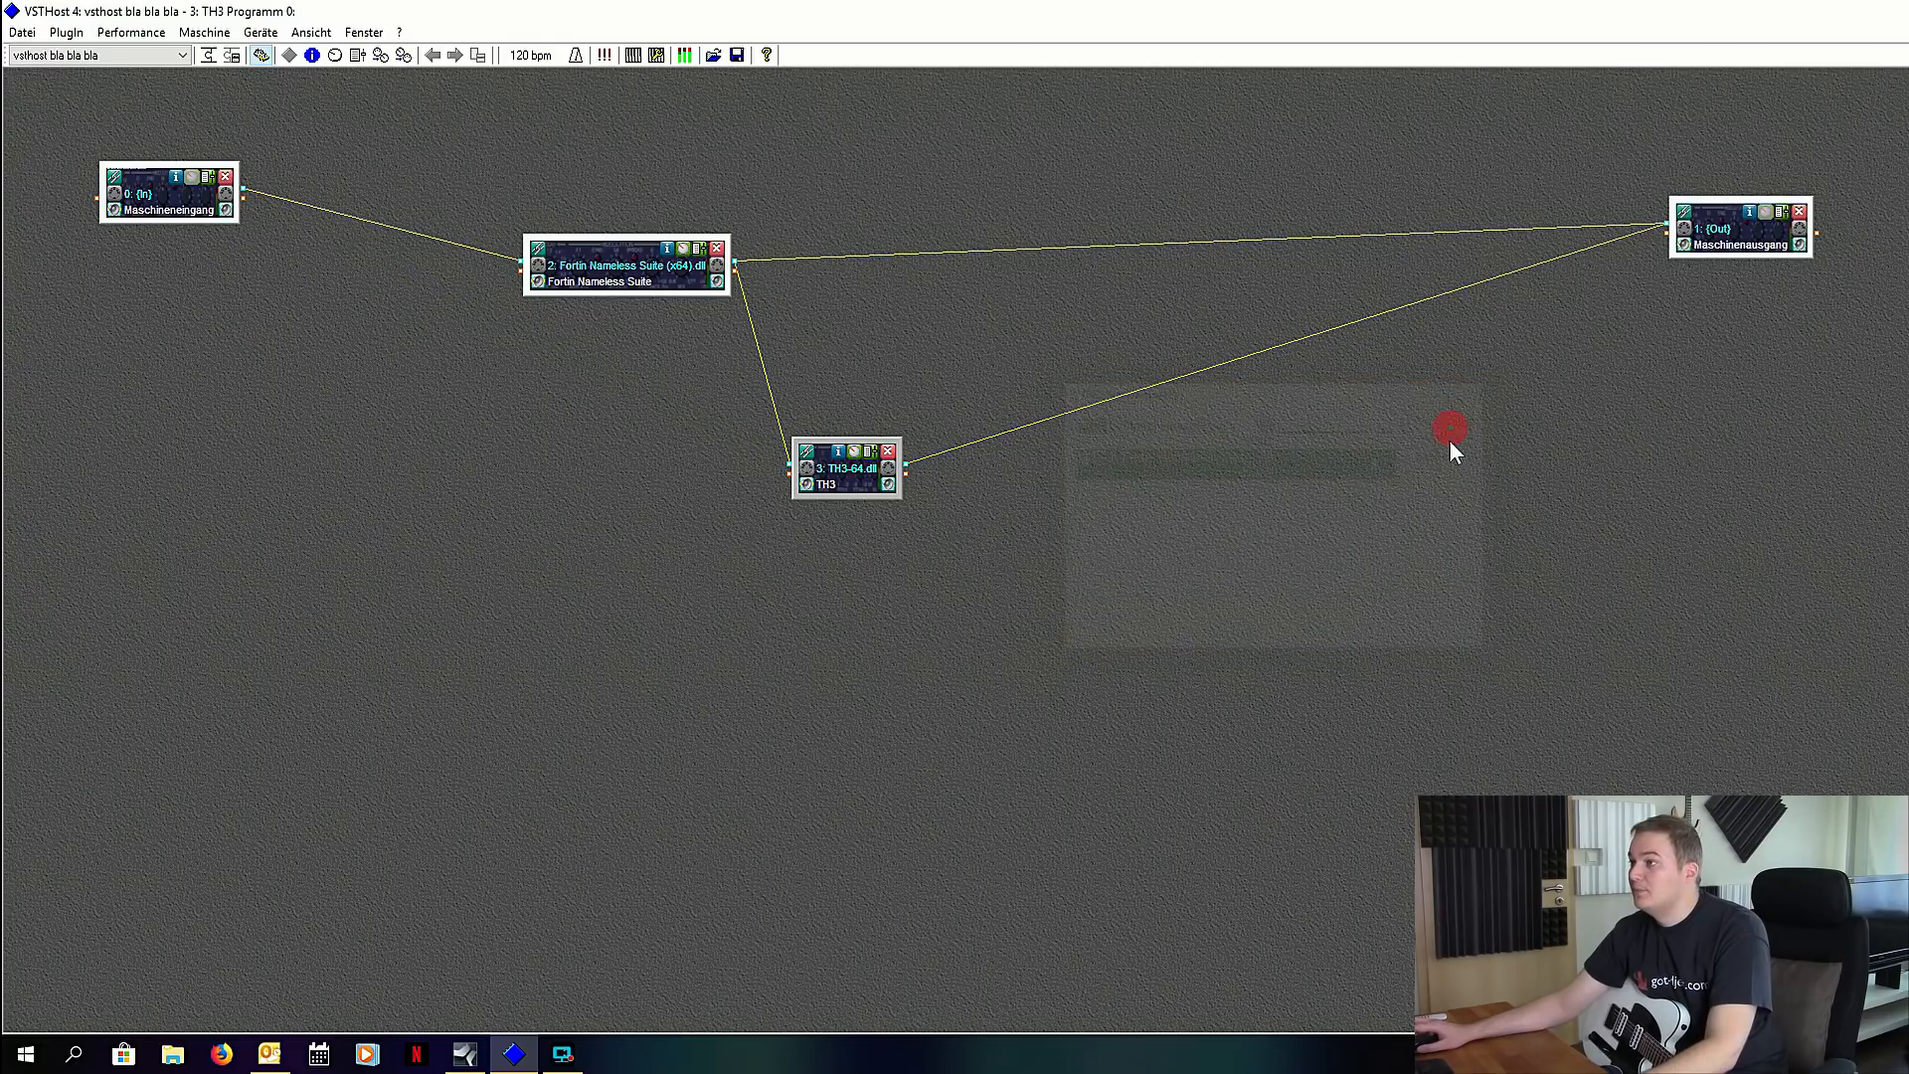
pyautogui.moveTo(860, 480); pyautogui.dragTo(1090, 368)
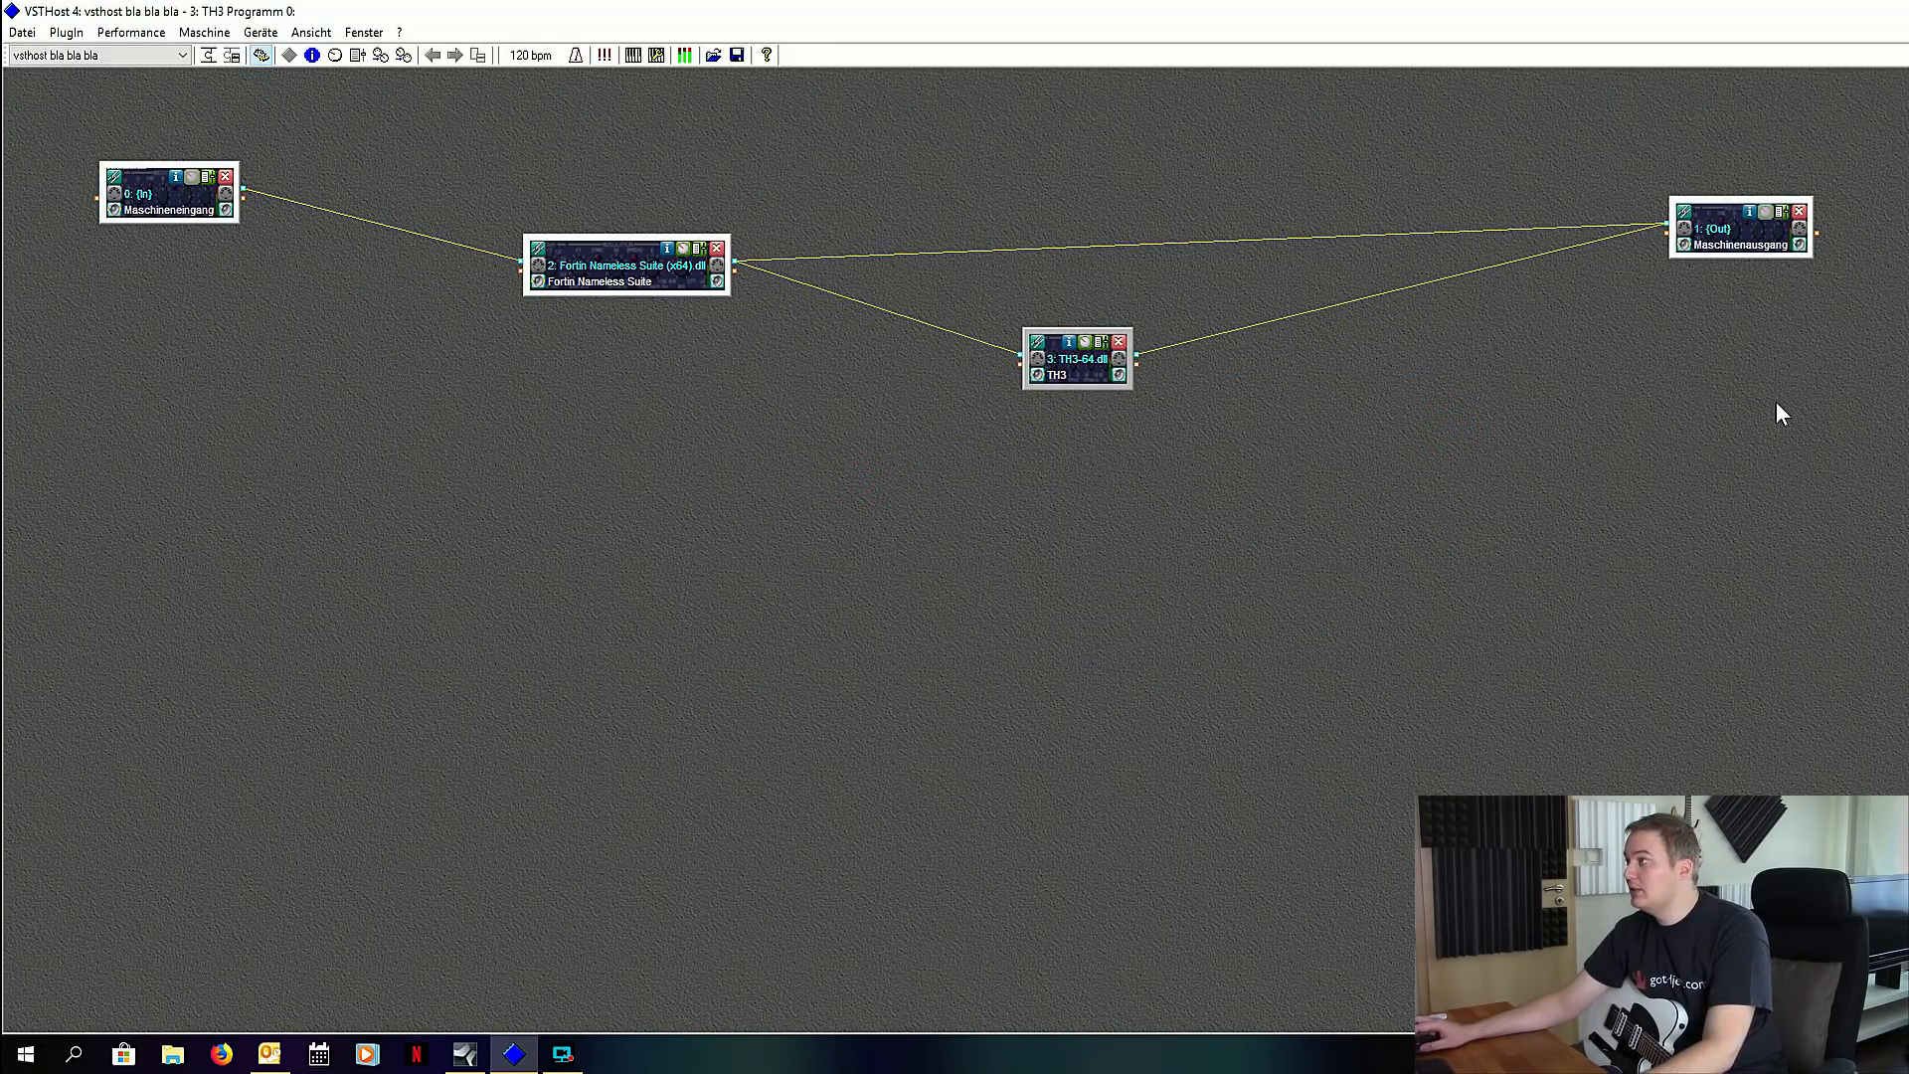
# Step: Unchain Fortin Nameless Suite from the machine output so only TH3 feeds it, and align the TH3 module in the chain
pyautogui.click(1685, 216)
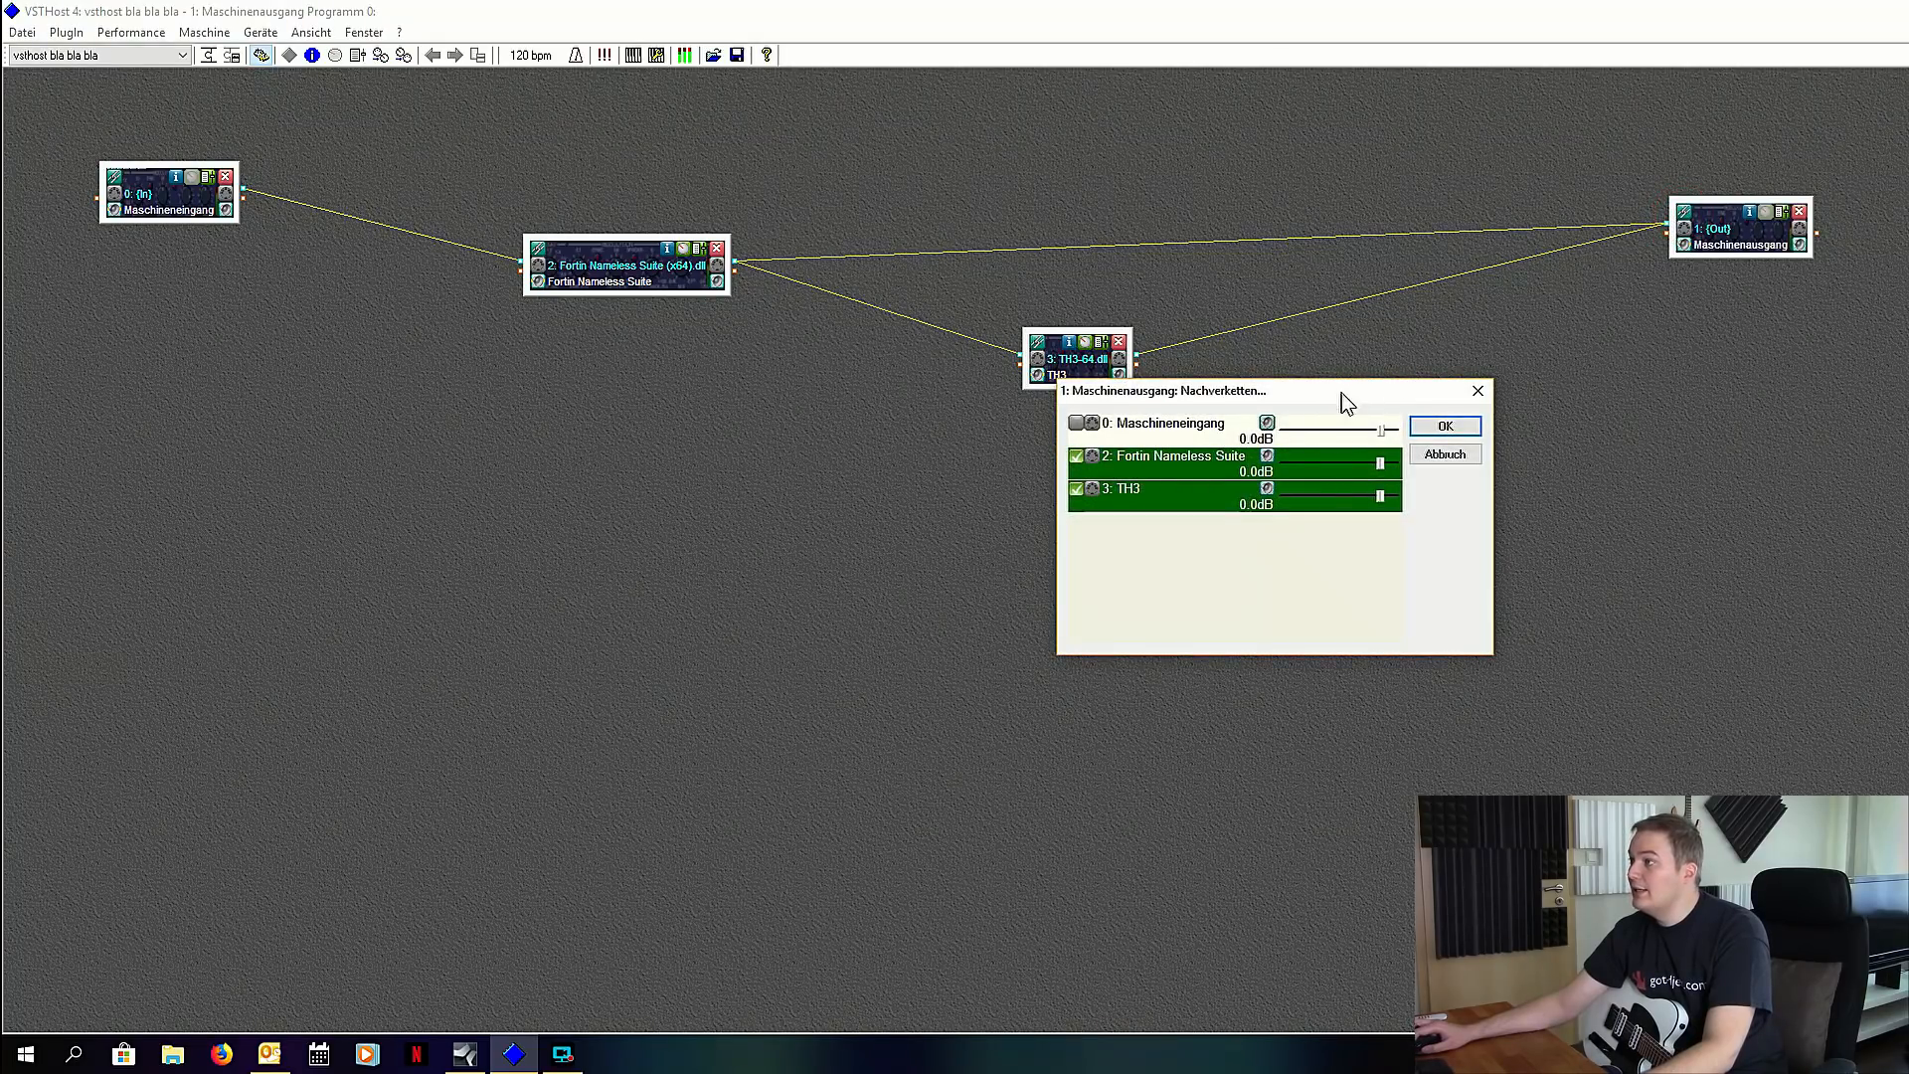
pyautogui.moveTo(1340, 392); pyautogui.dragTo(1611, 414)
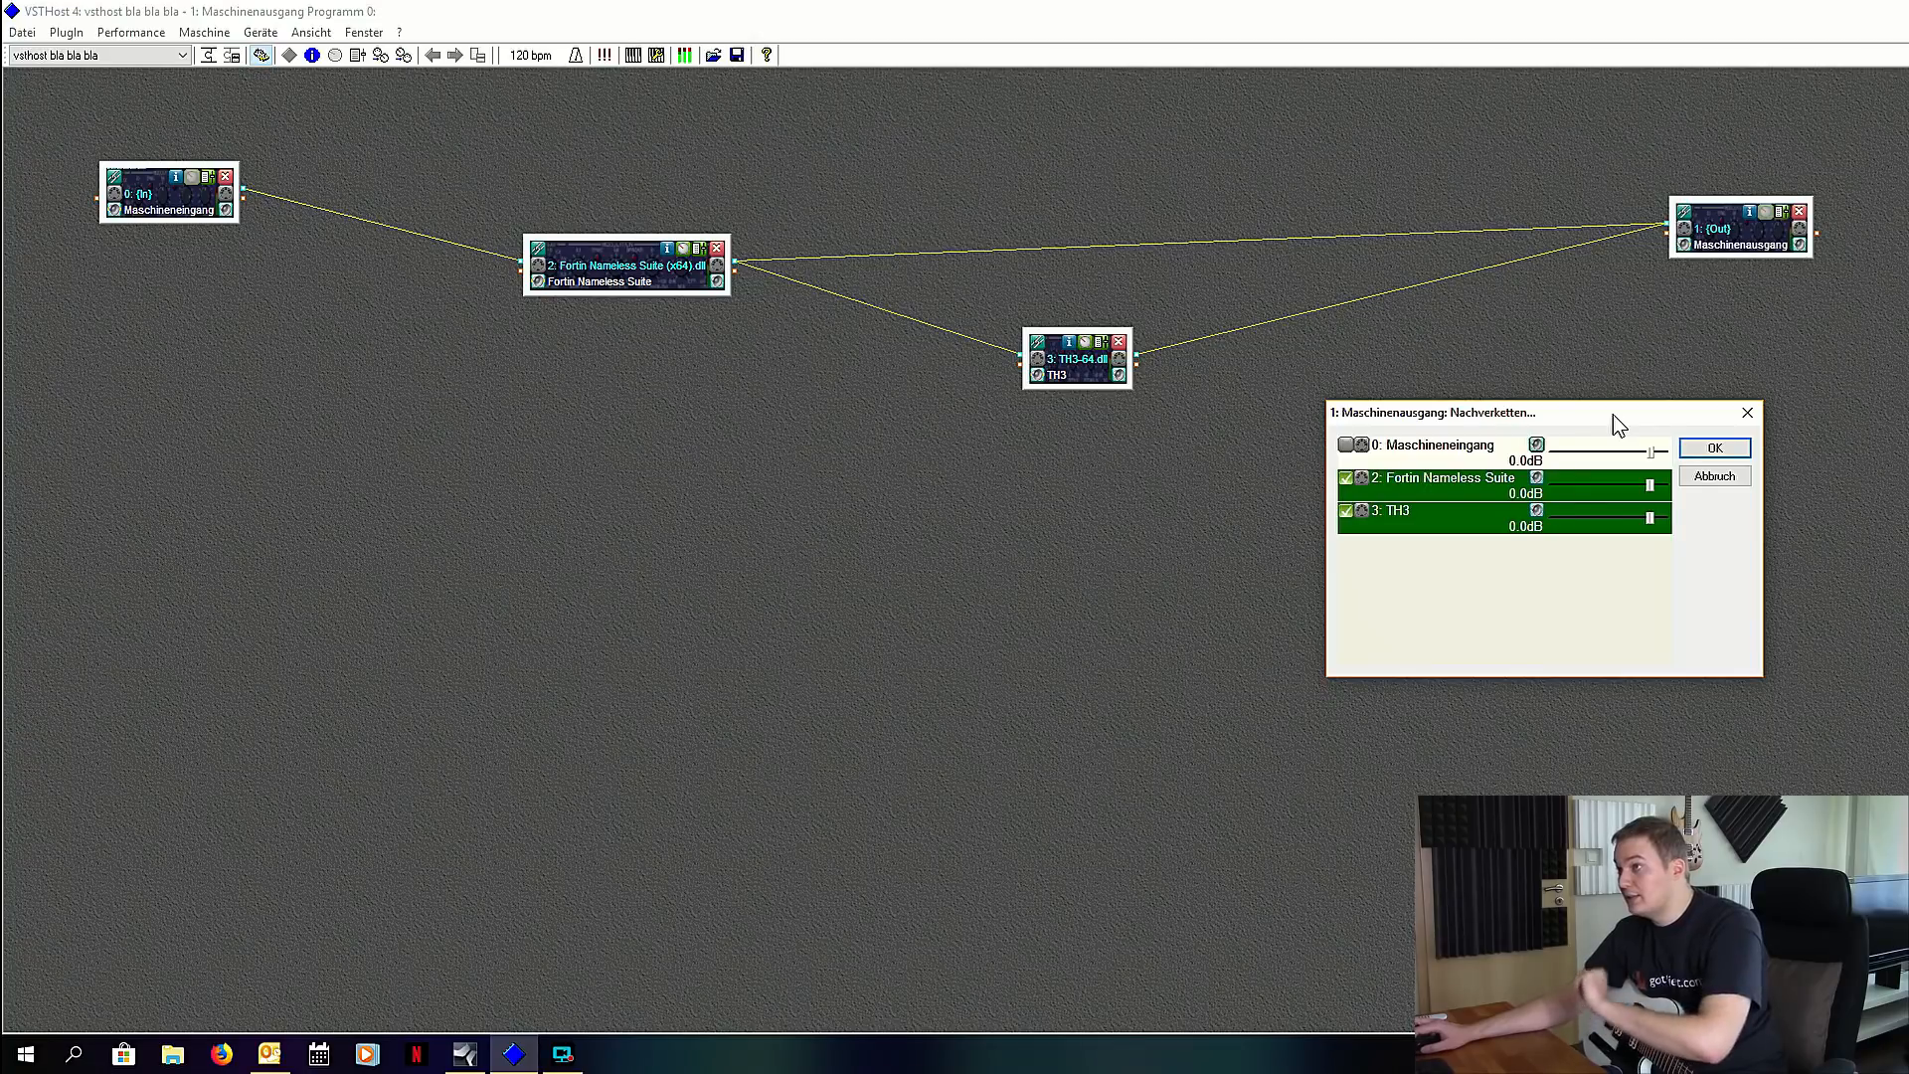
pyautogui.click(1346, 480)
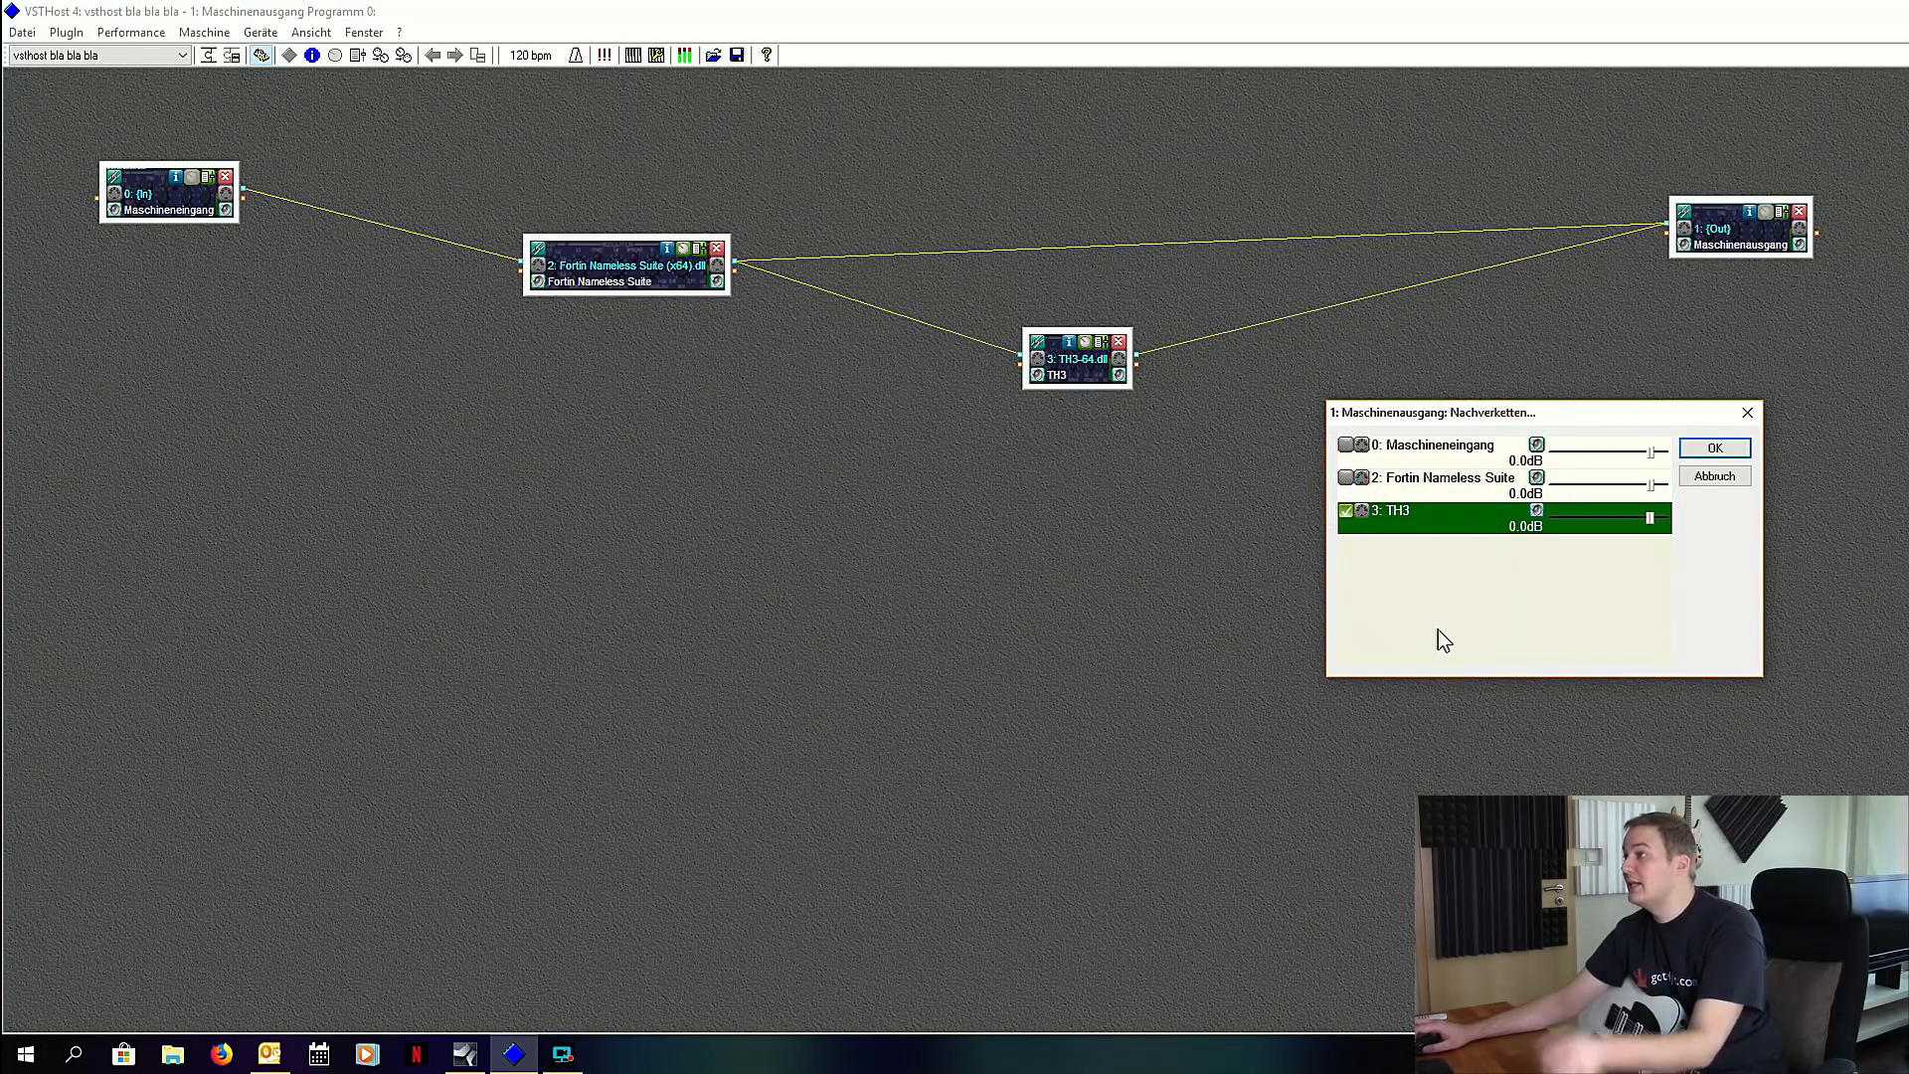
pyautogui.click(1715, 450)
pyautogui.moveTo(1097, 380); pyautogui.dragTo(1049, 306)
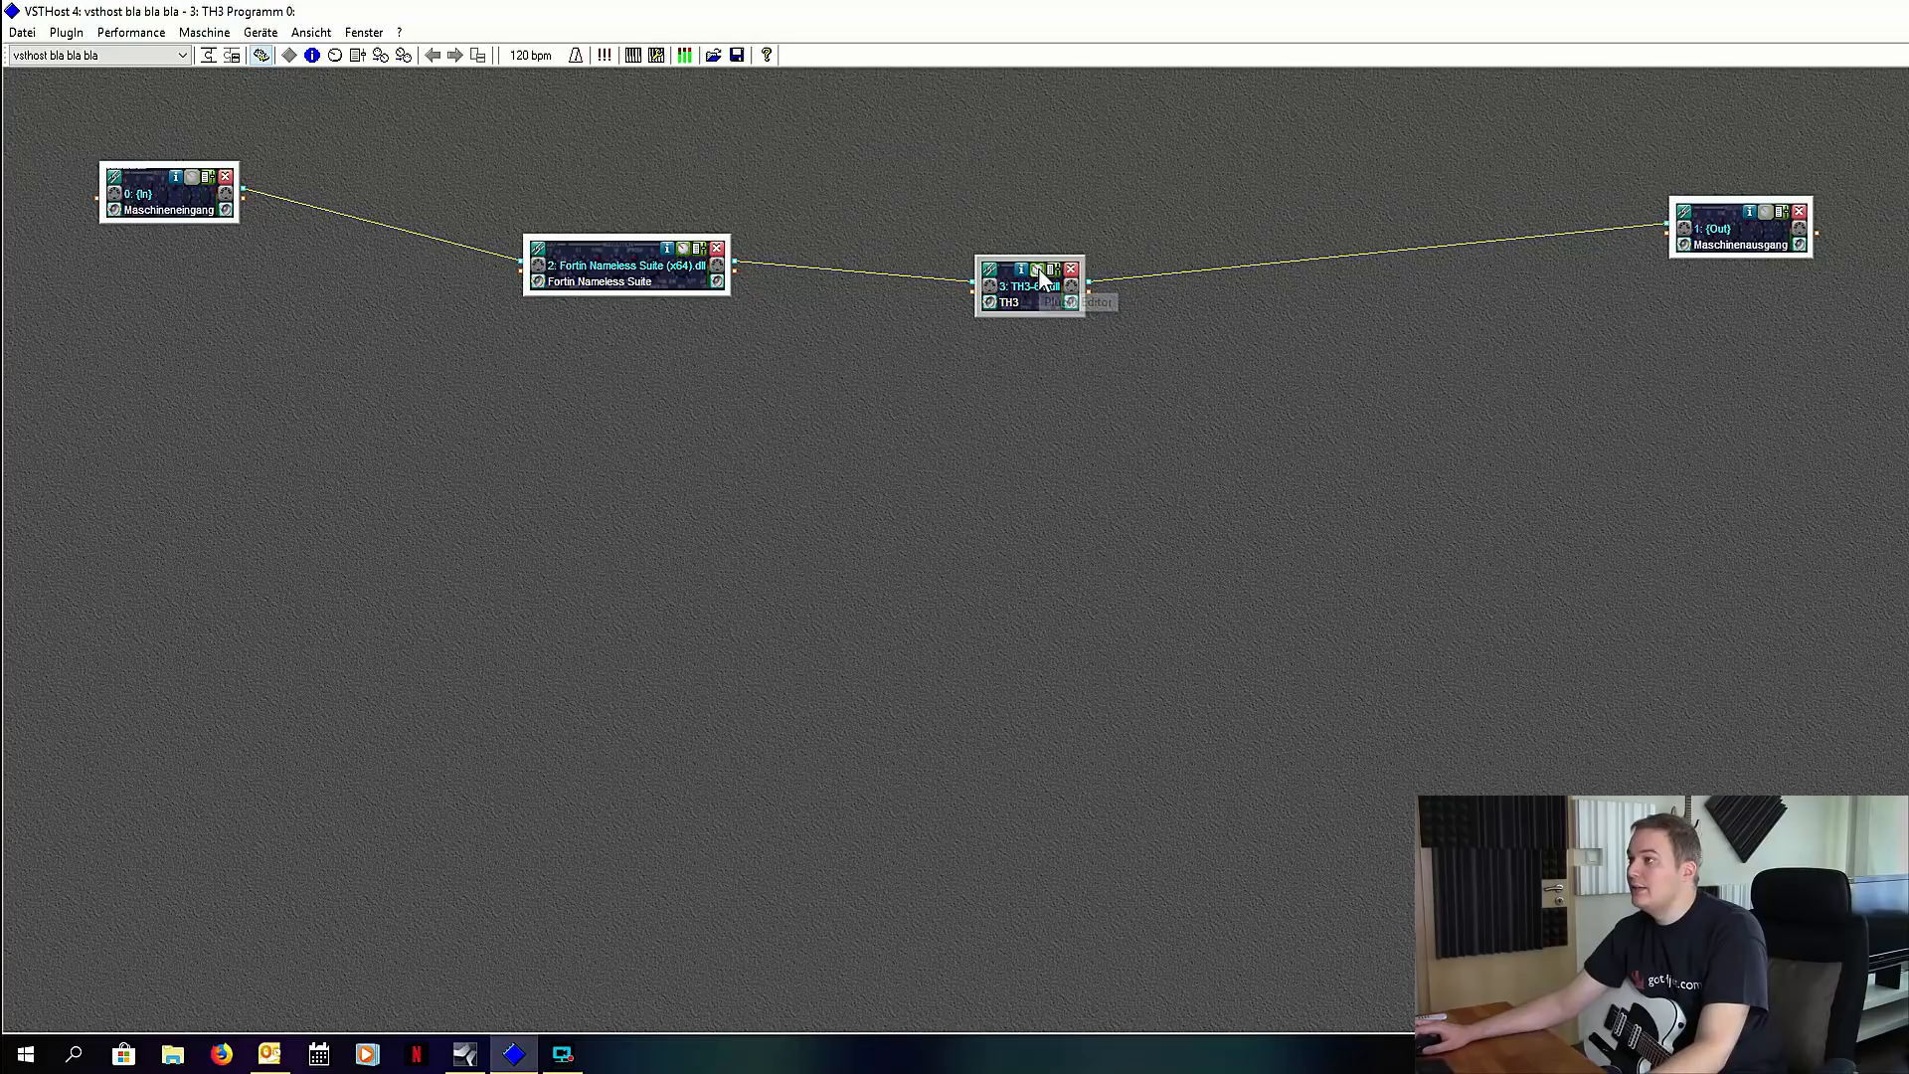
# Step: Load the bank file cab post chain.fxb from the vsthostx64 banks folder on drive D into the TH3 plugin
pyautogui.click(1040, 272)
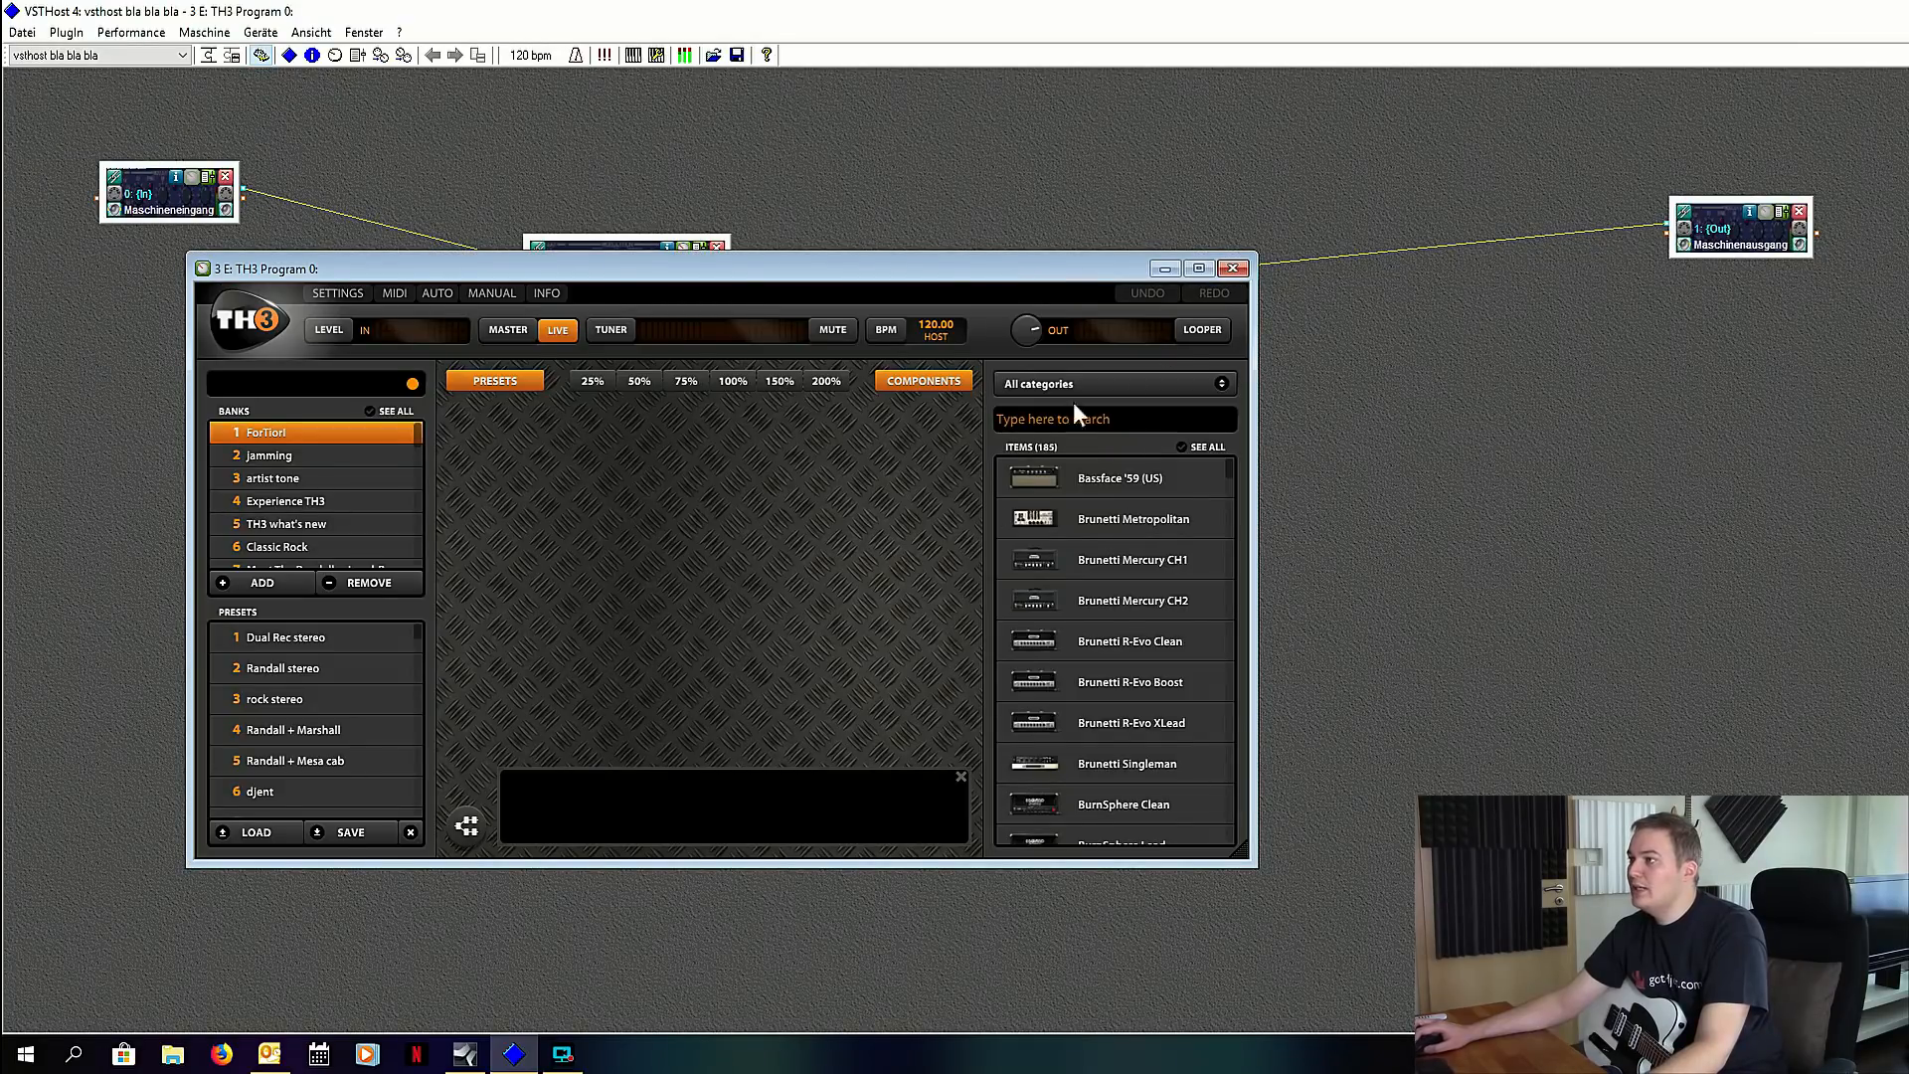
pyautogui.click(1235, 271)
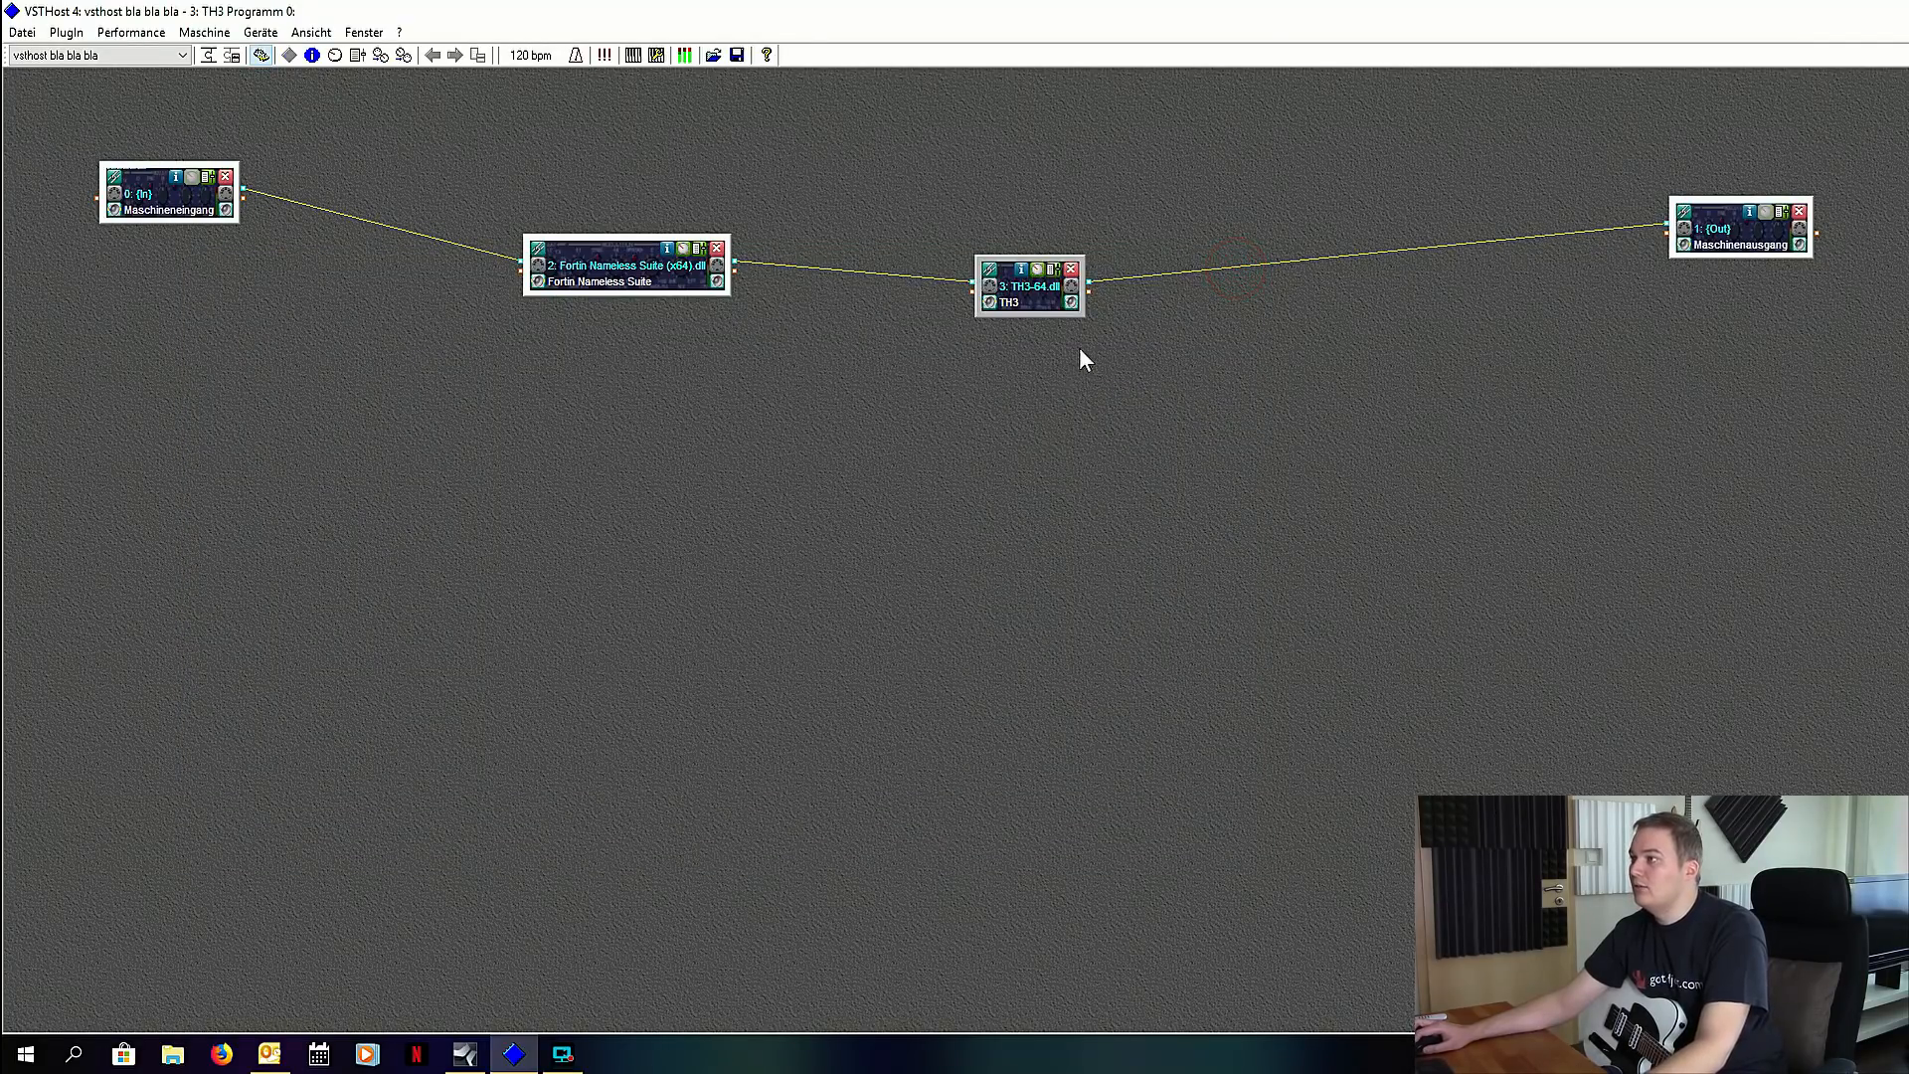
pyautogui.rightClick(1037, 305)
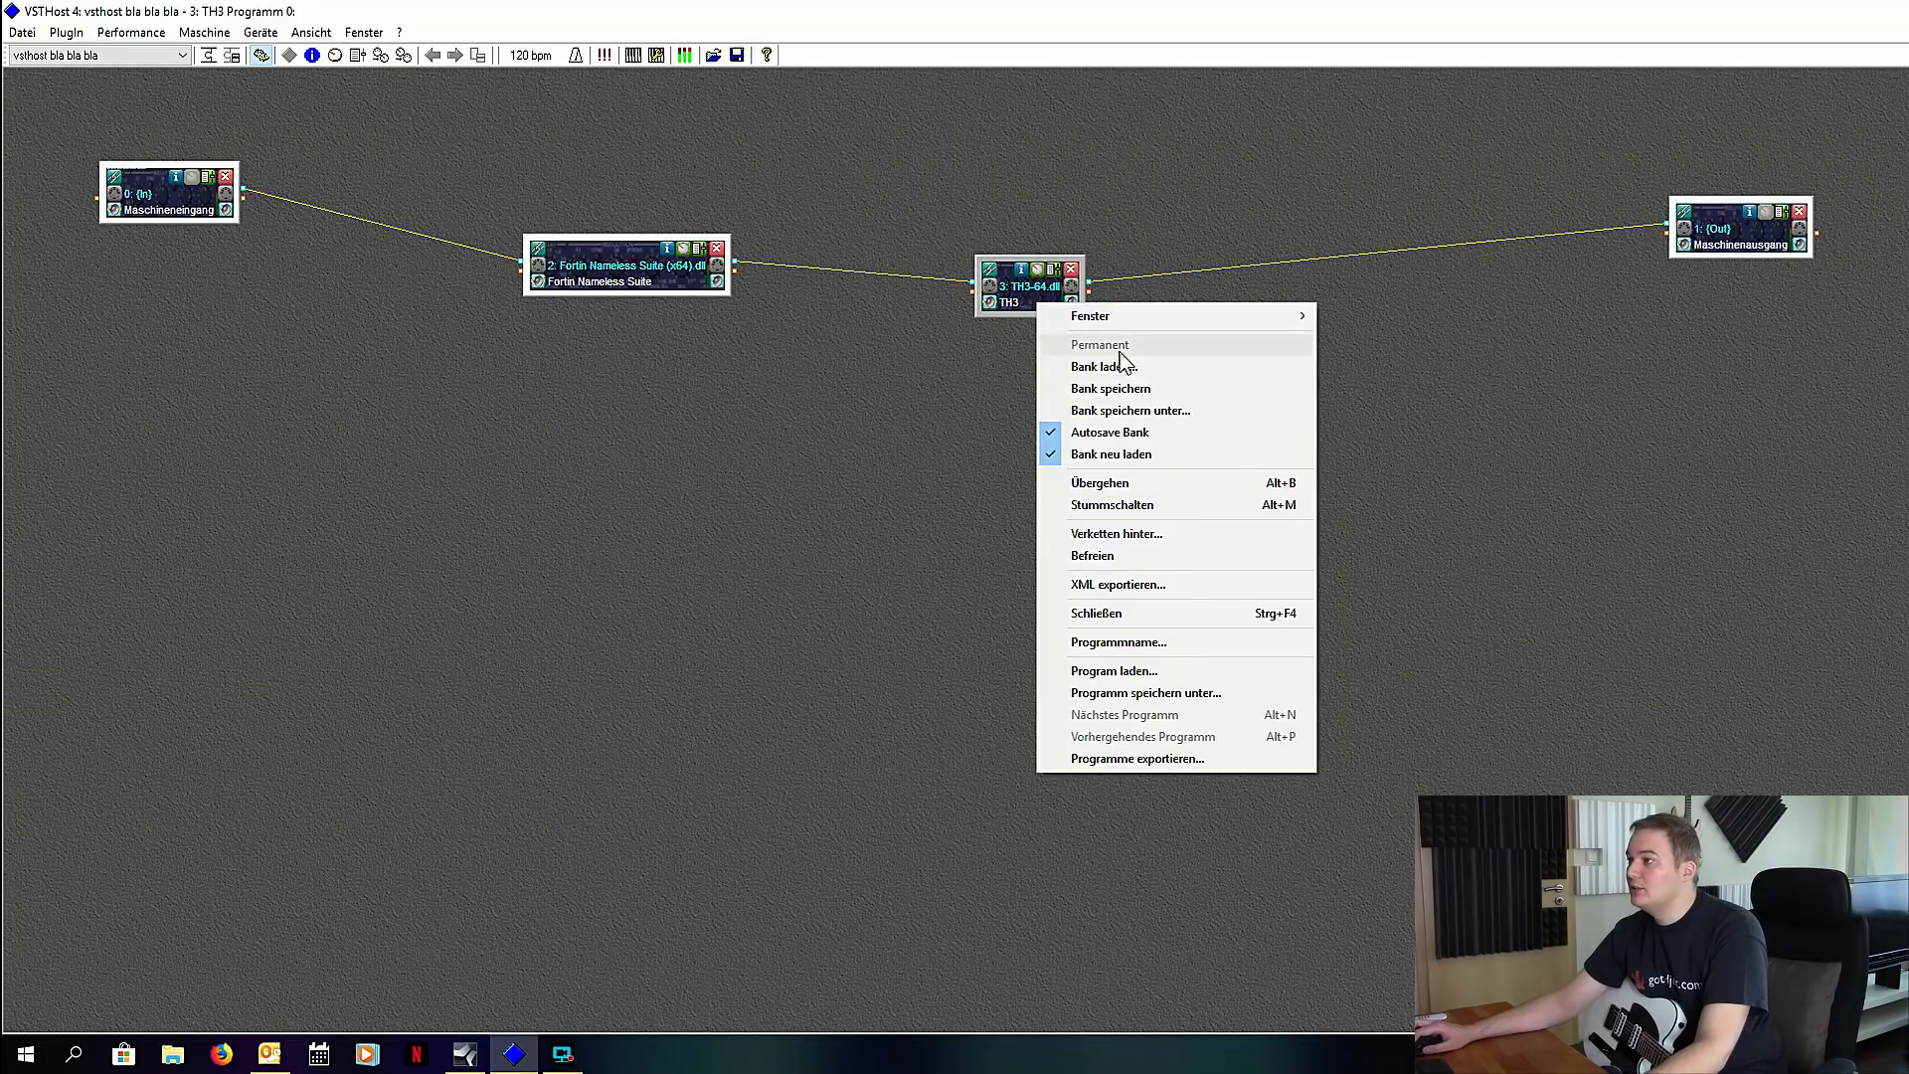
pyautogui.click(1179, 368)
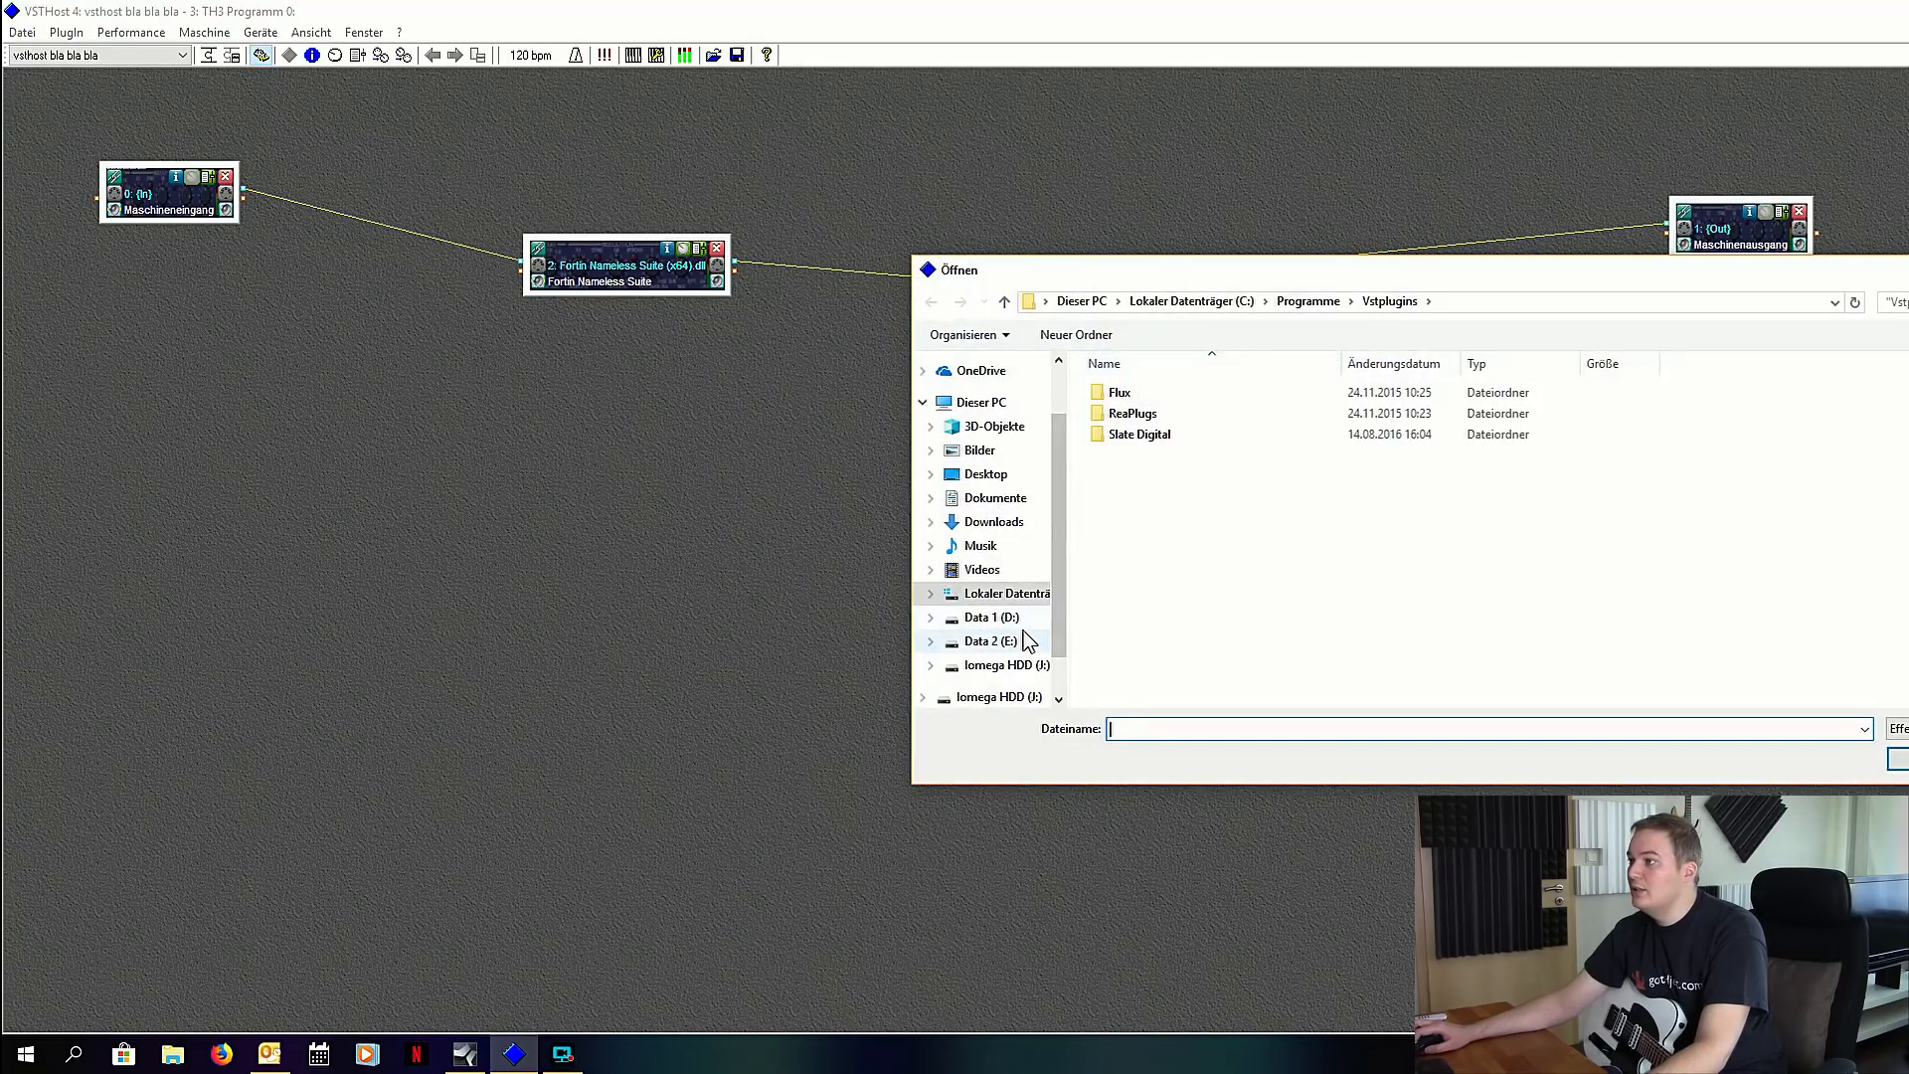
pyautogui.click(1030, 618)
pyautogui.click(1178, 435)
pyautogui.doubleClick(1176, 435)
pyautogui.doubleClick(1172, 393)
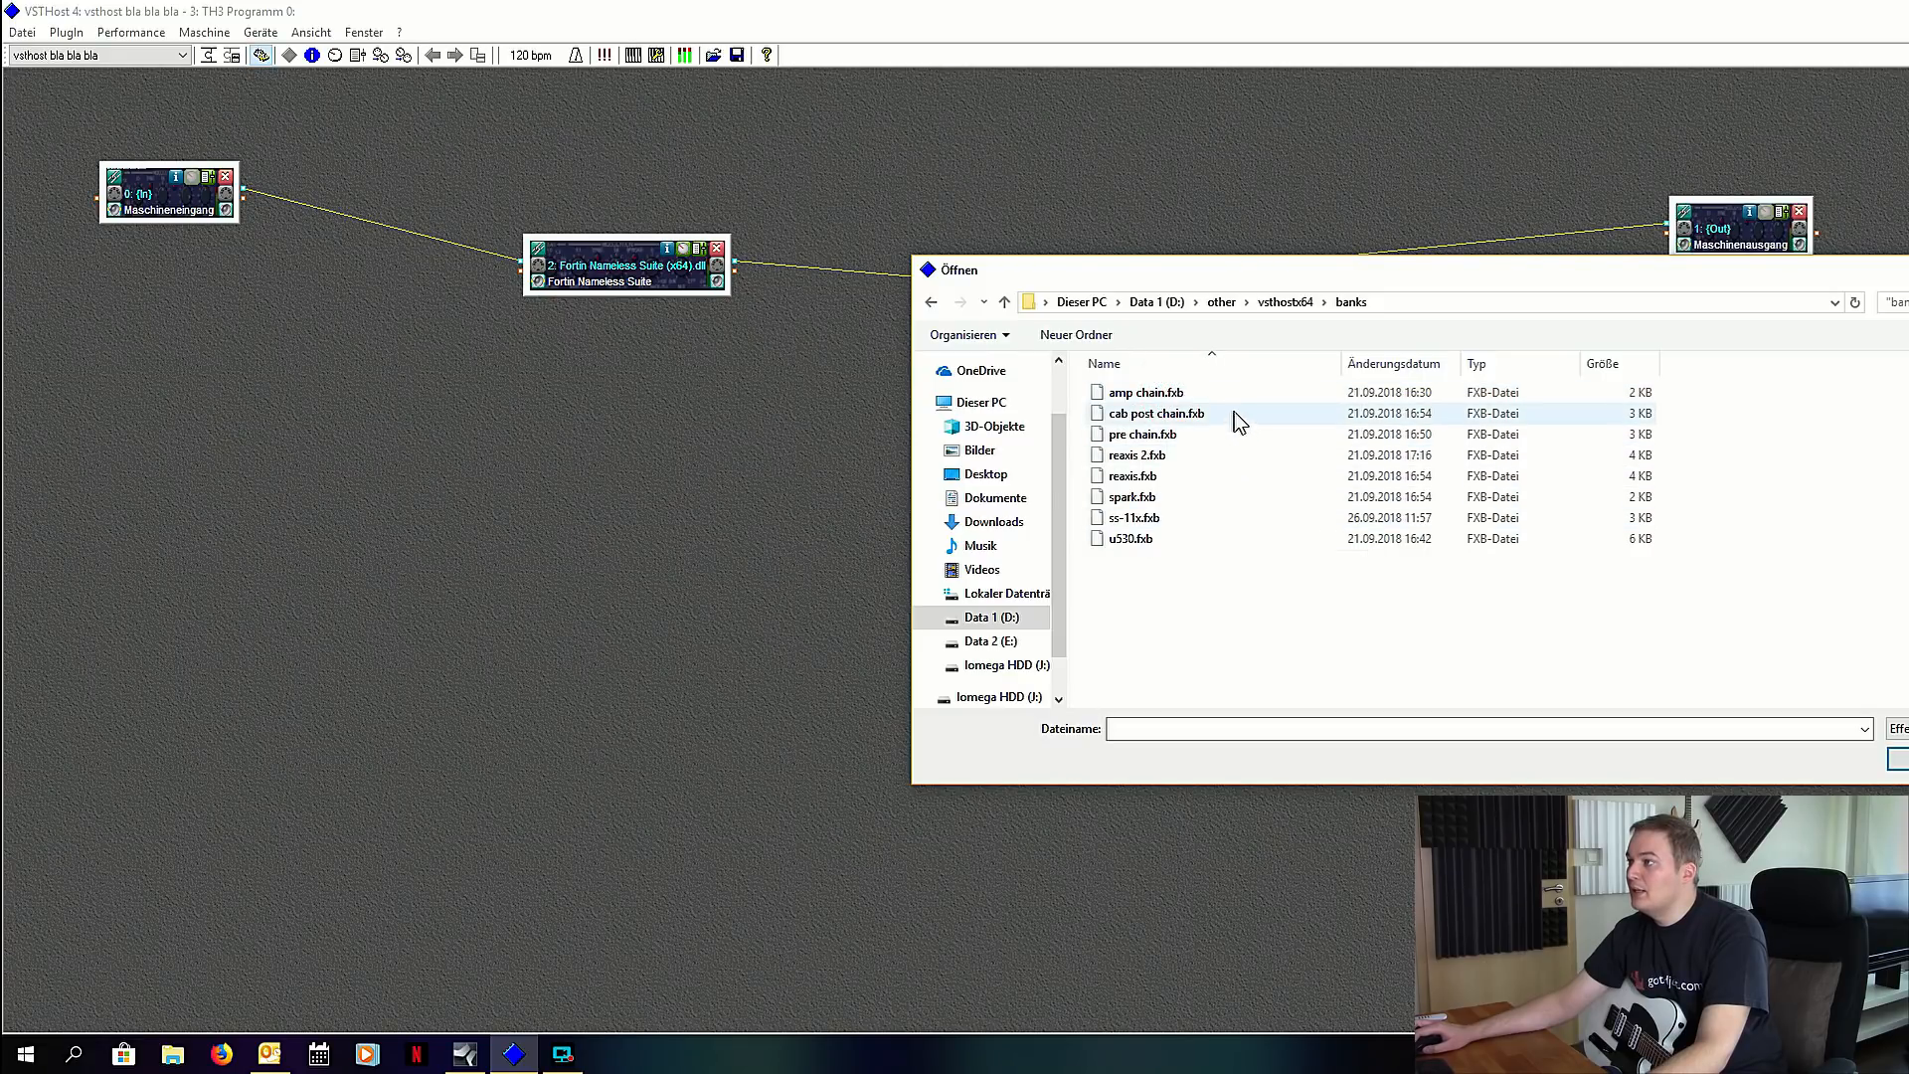
pyautogui.doubleClick(1143, 416)
pyautogui.moveTo(1035, 303); pyautogui.dragTo(1069, 328)
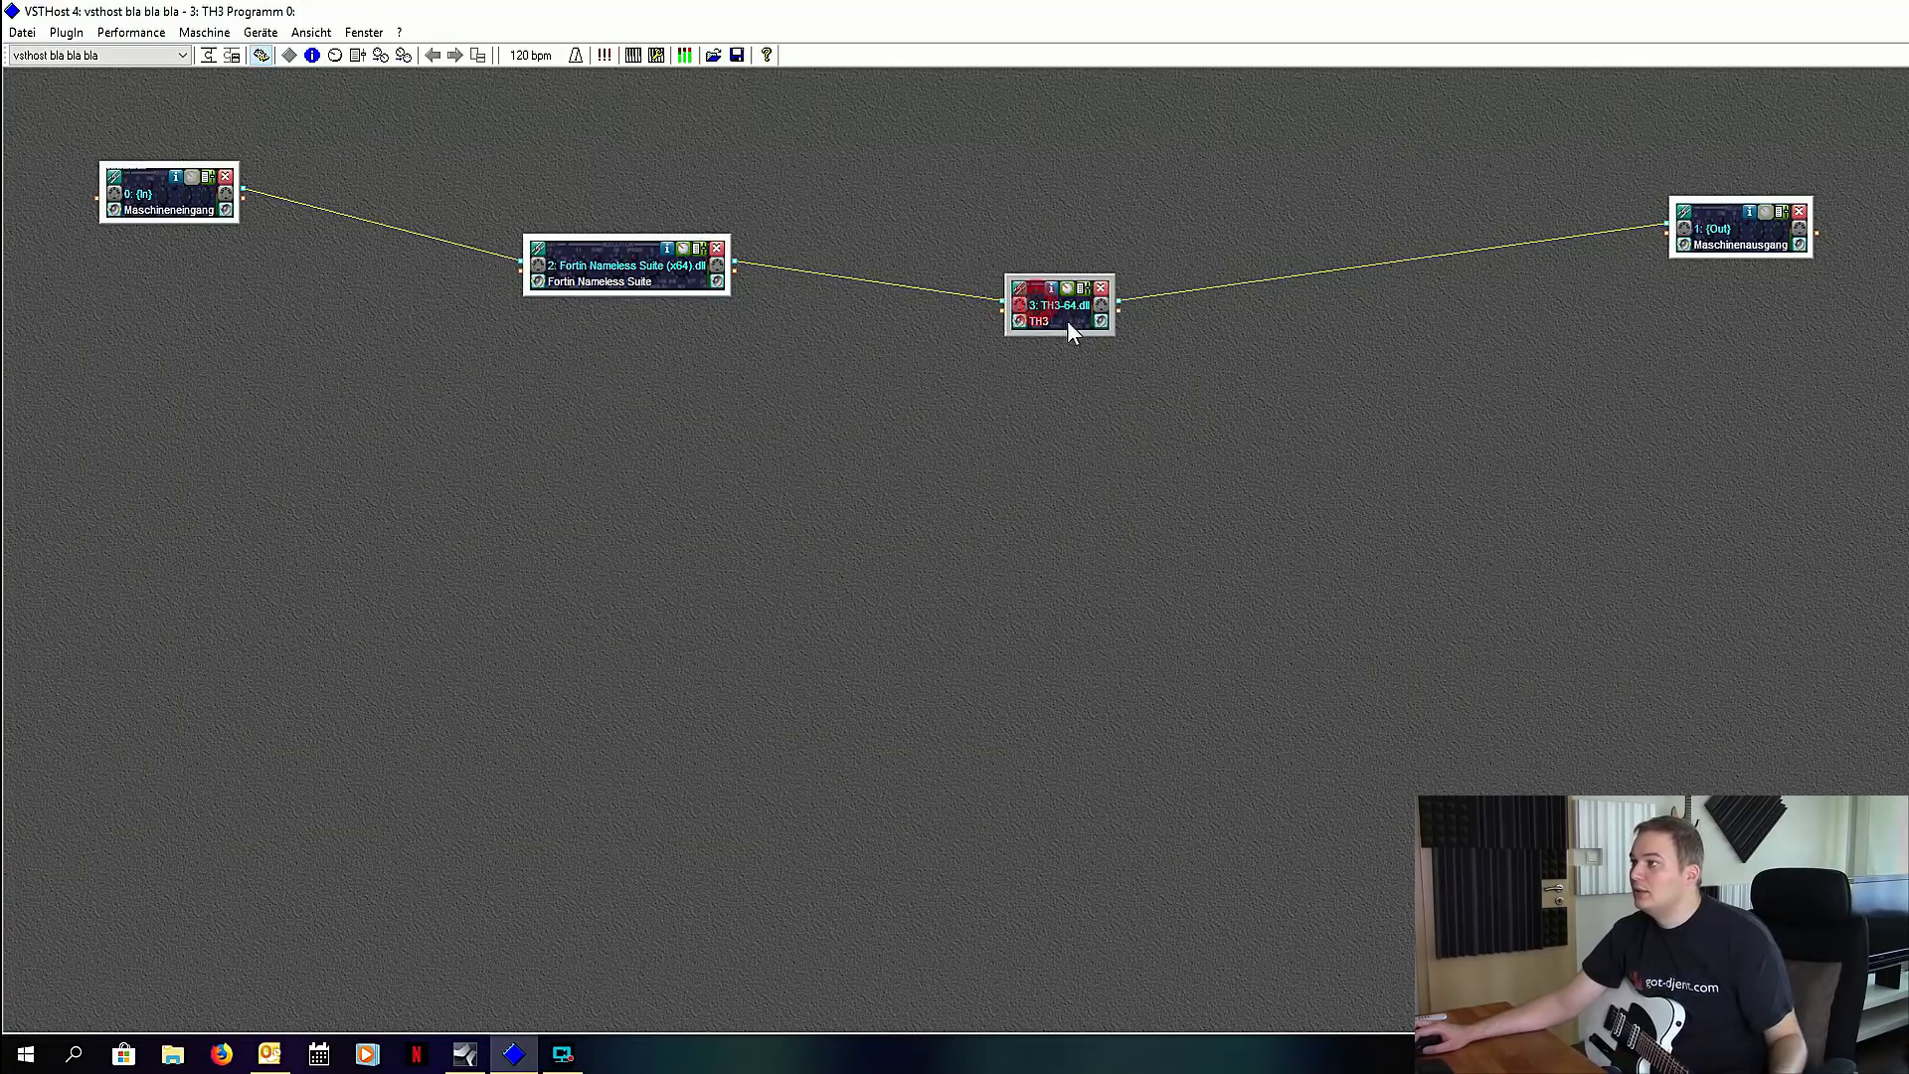
# Step: Open the TH3 editor to check the Cabinet IR settings of the loaded bank, and close it again
pyautogui.doubleClick(1064, 288)
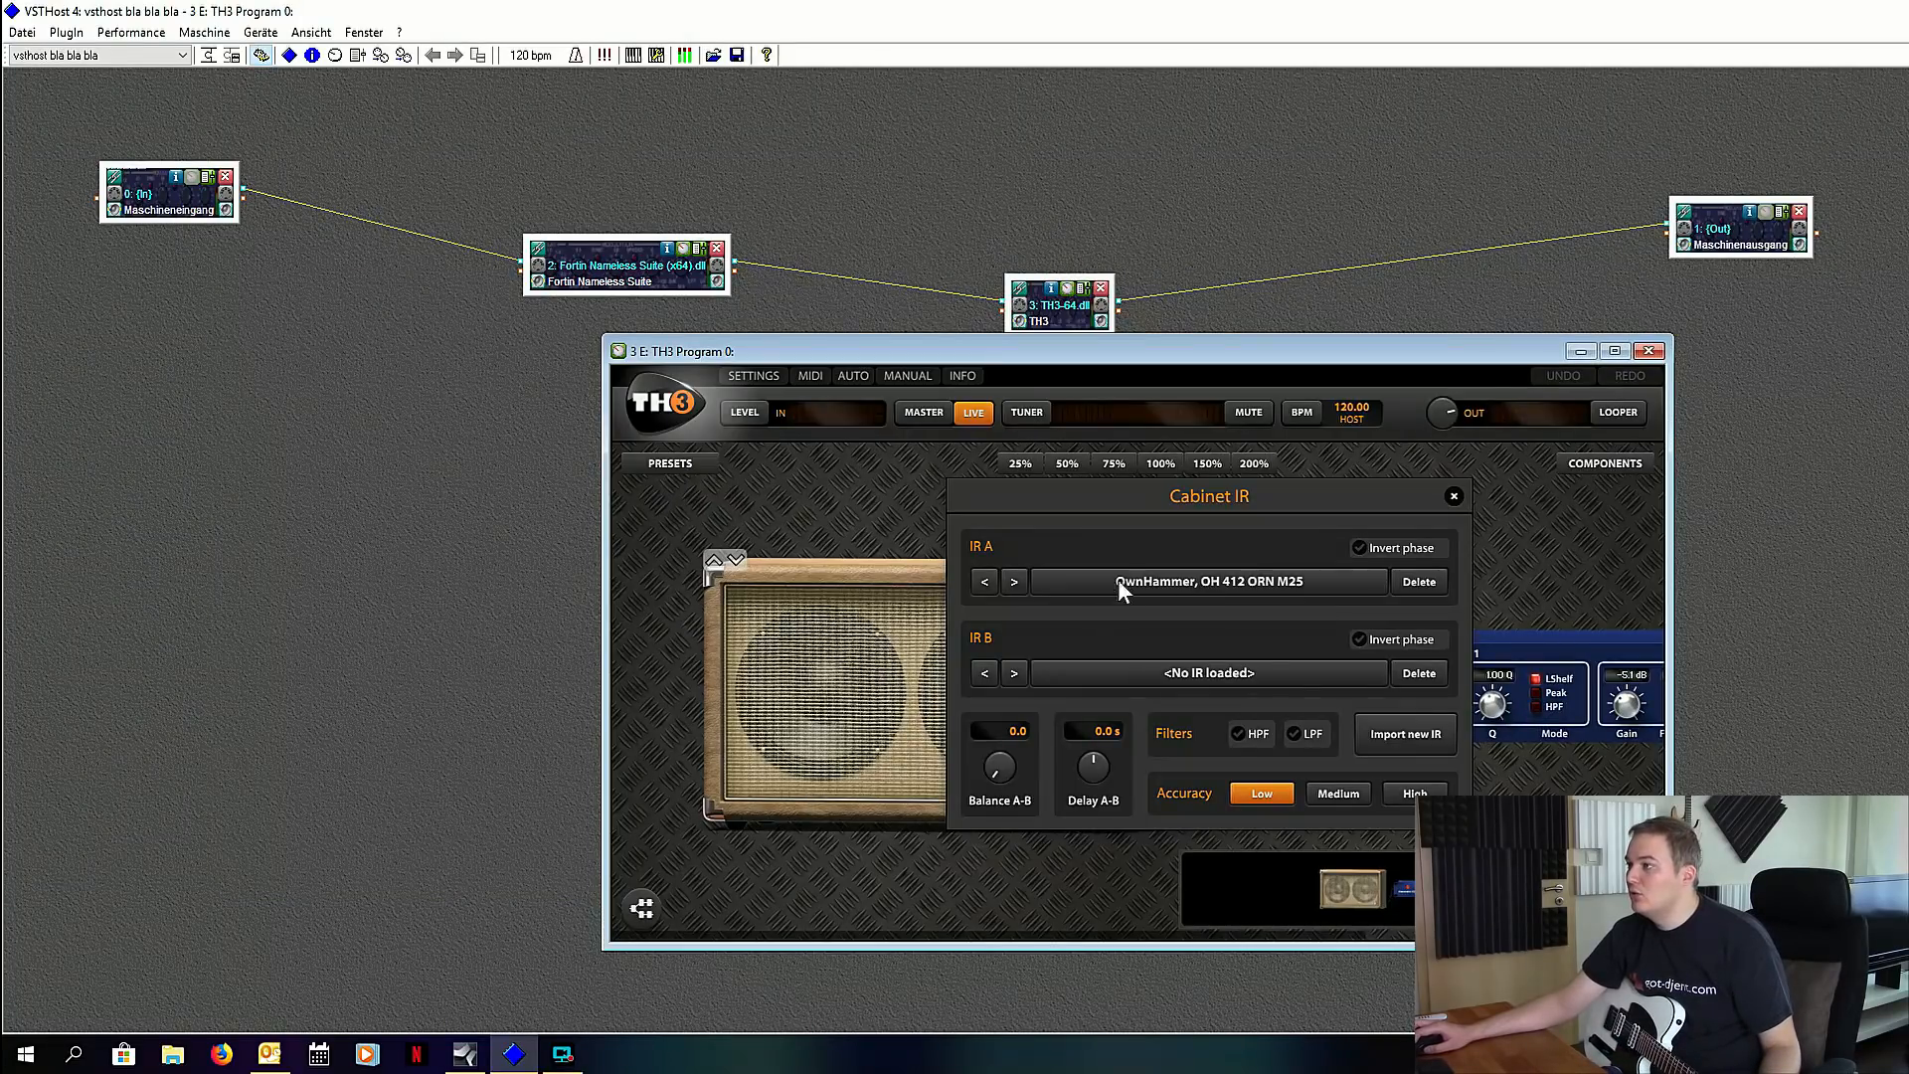
pyautogui.click(1454, 496)
pyautogui.click(1650, 351)
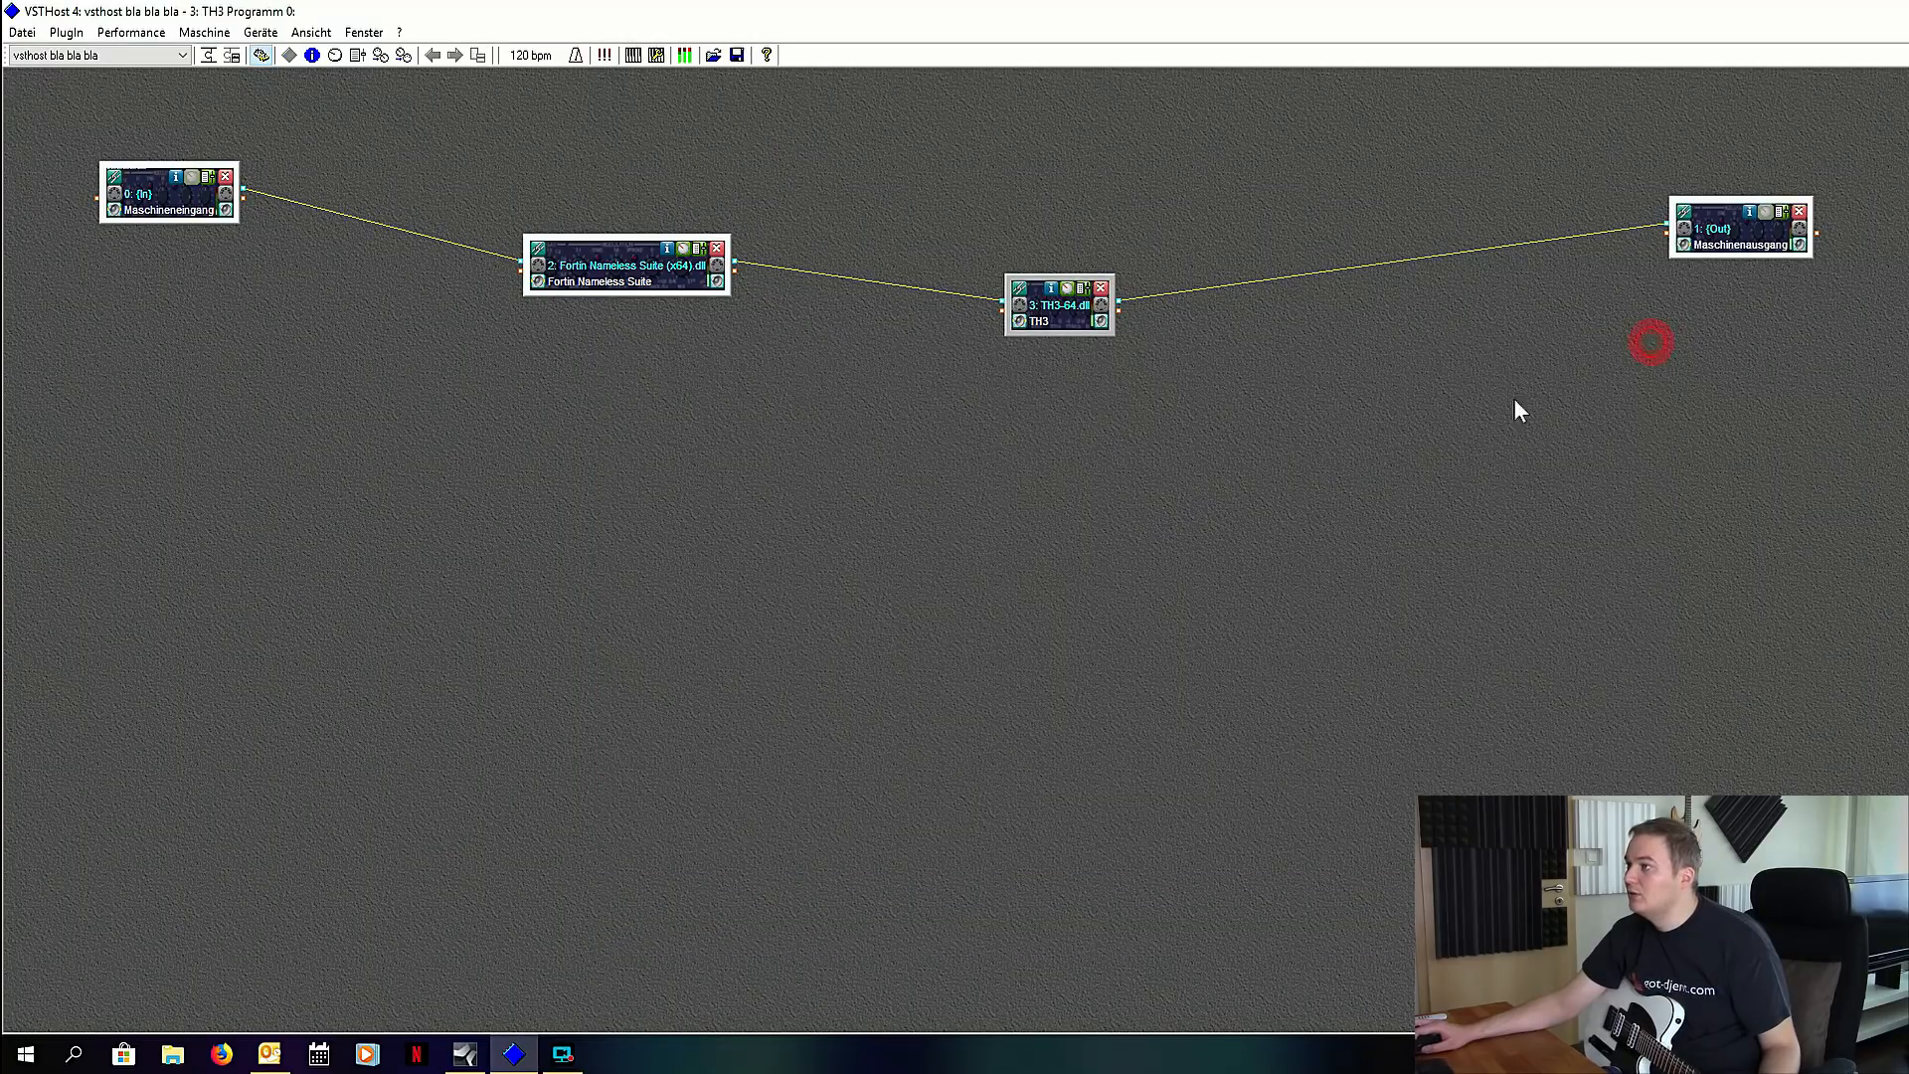
# Step: Raise the output level and turn down the bass on the Fortin Nameless Suite's amp head, and close the editor
pyautogui.moveTo(655, 277); pyautogui.dragTo(698, 301)
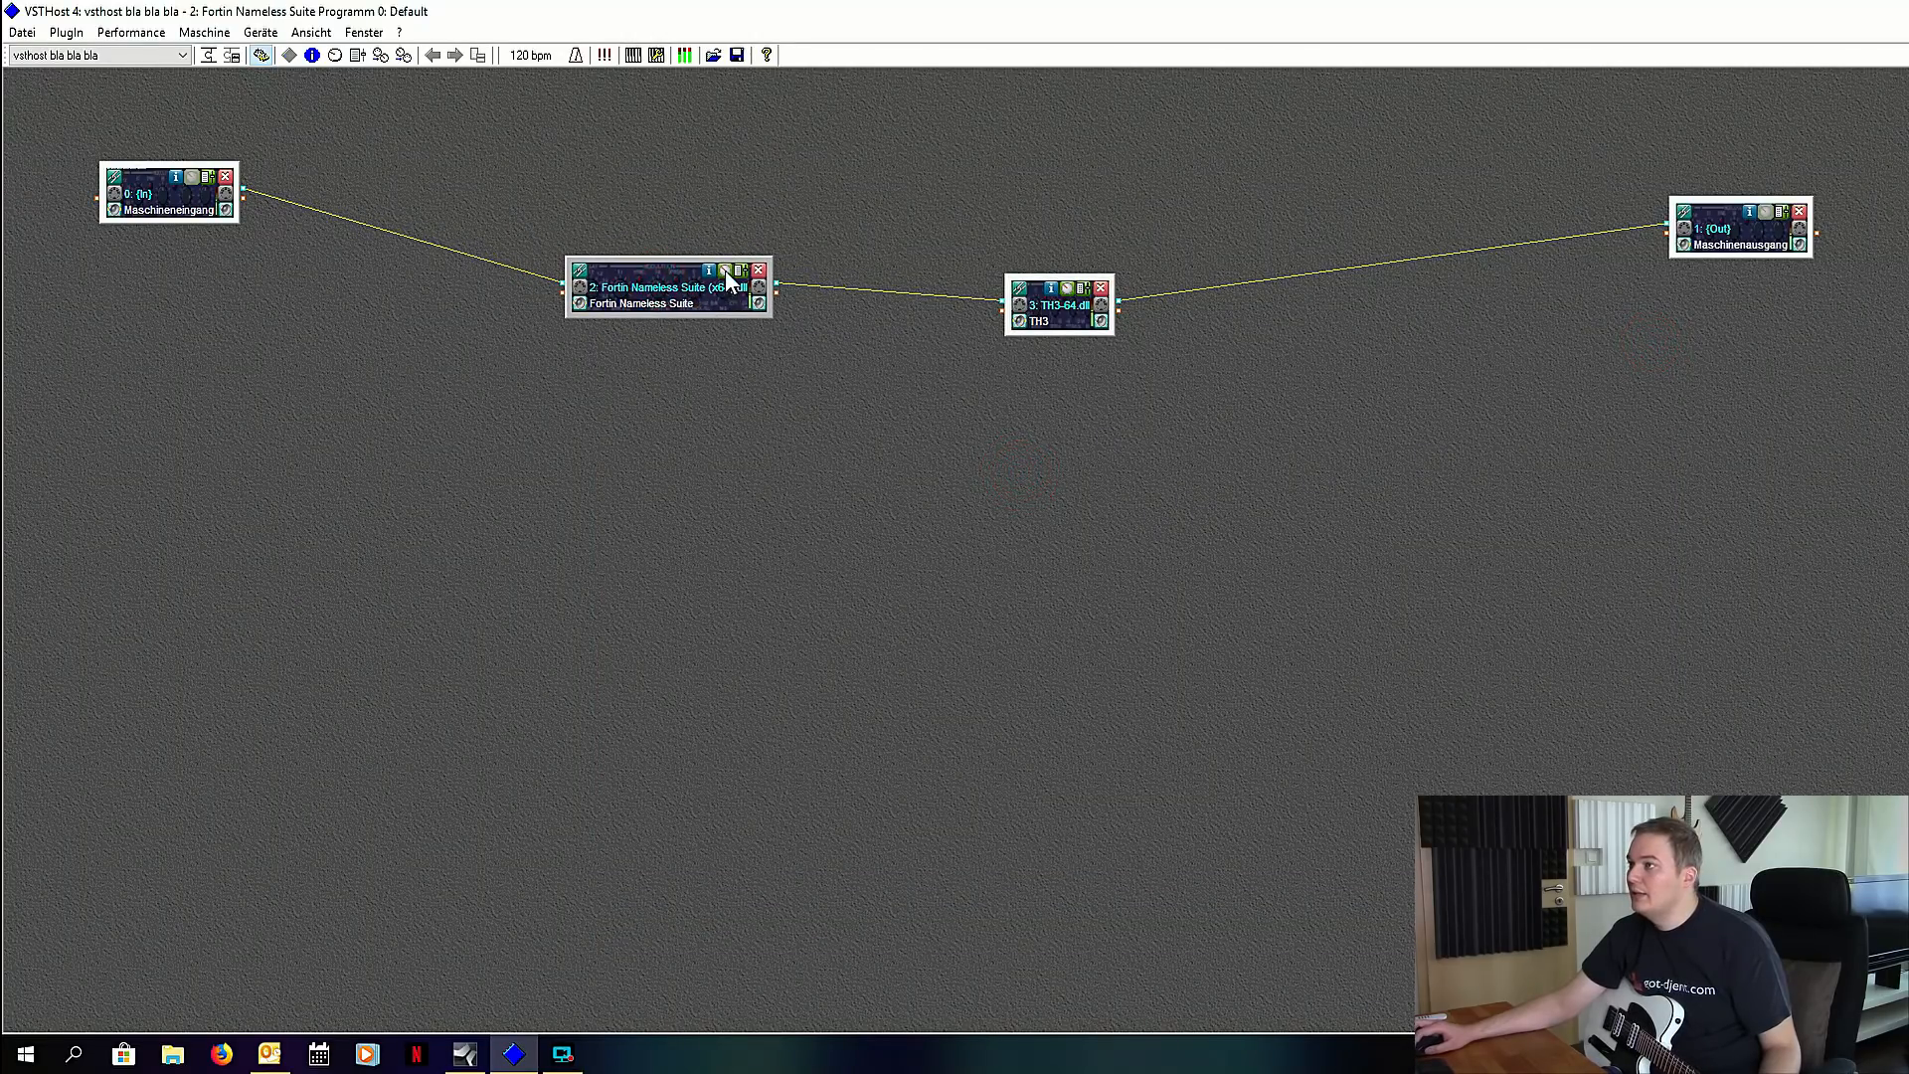
pyautogui.click(725, 271)
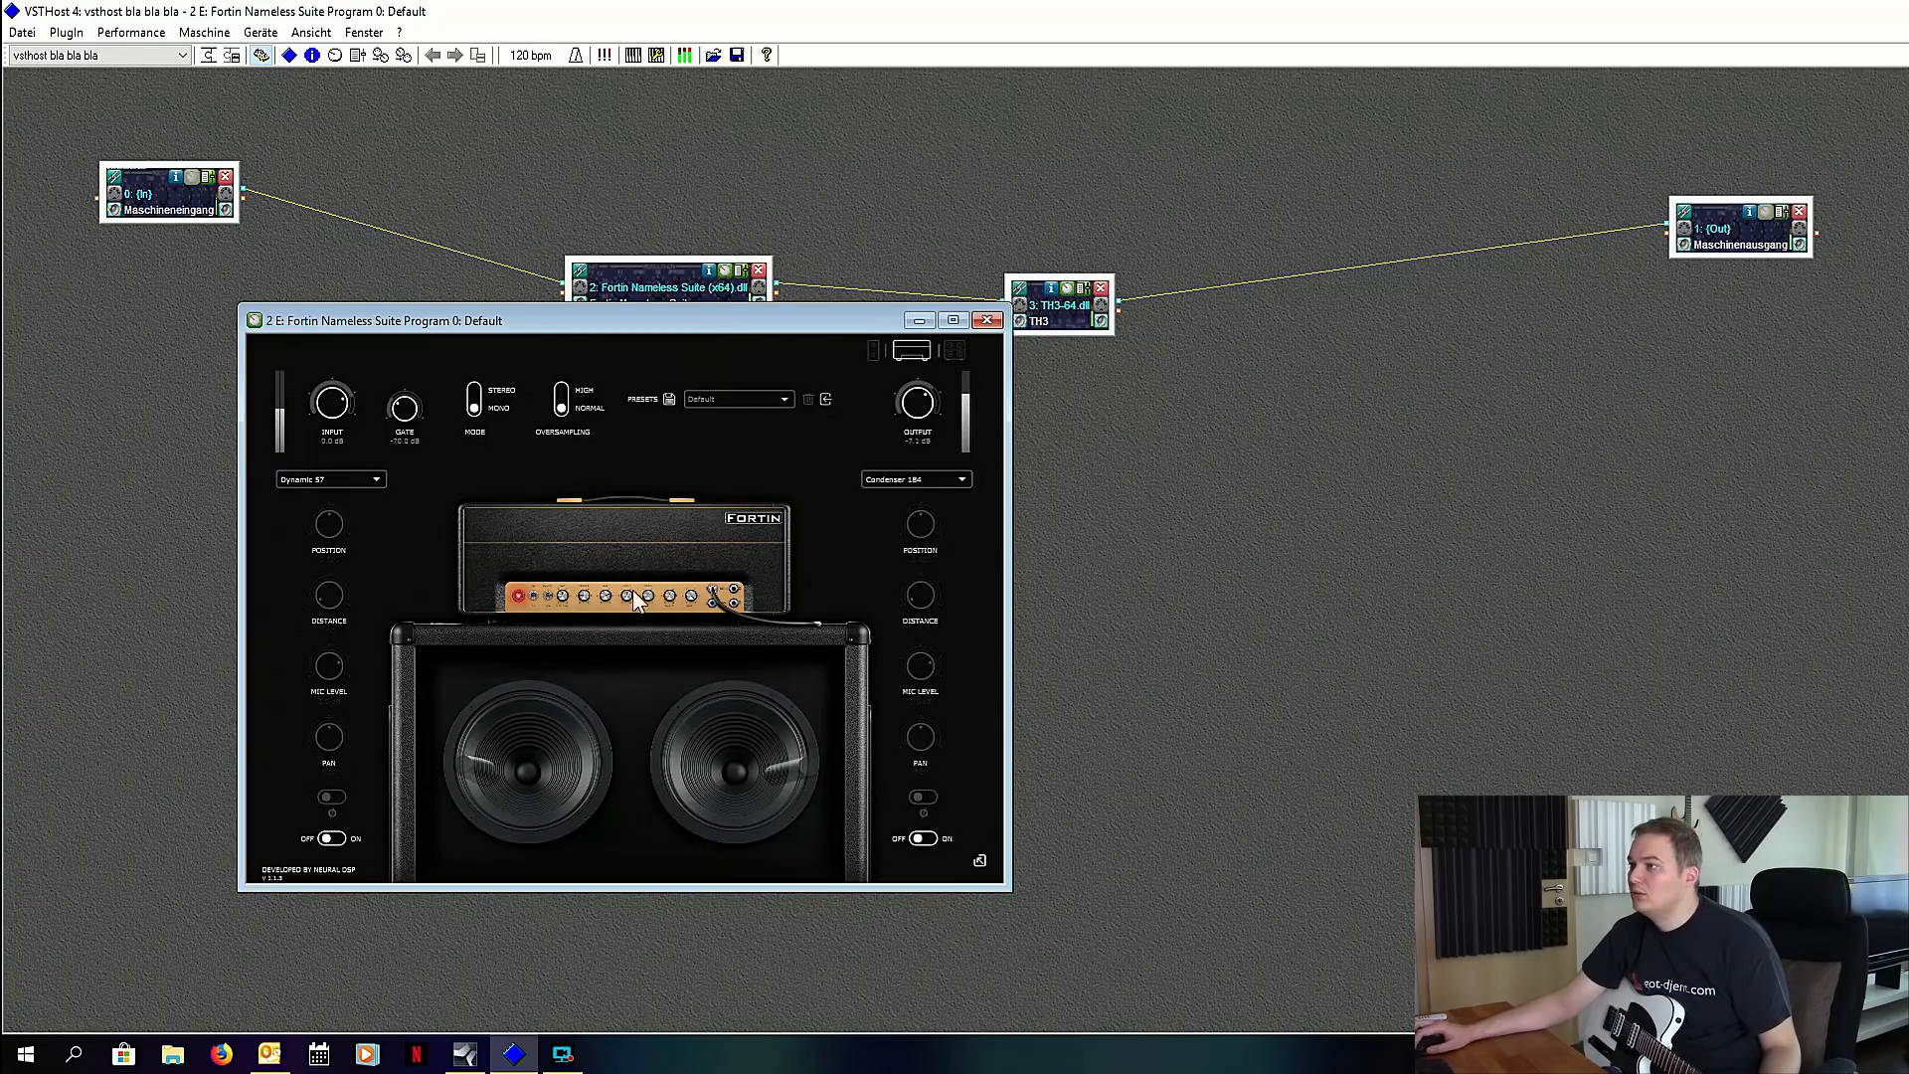
pyautogui.click(903, 348)
pyautogui.moveTo(917, 403); pyautogui.dragTo(914, 366)
pyautogui.moveTo(585, 690); pyautogui.dragTo(584, 736)
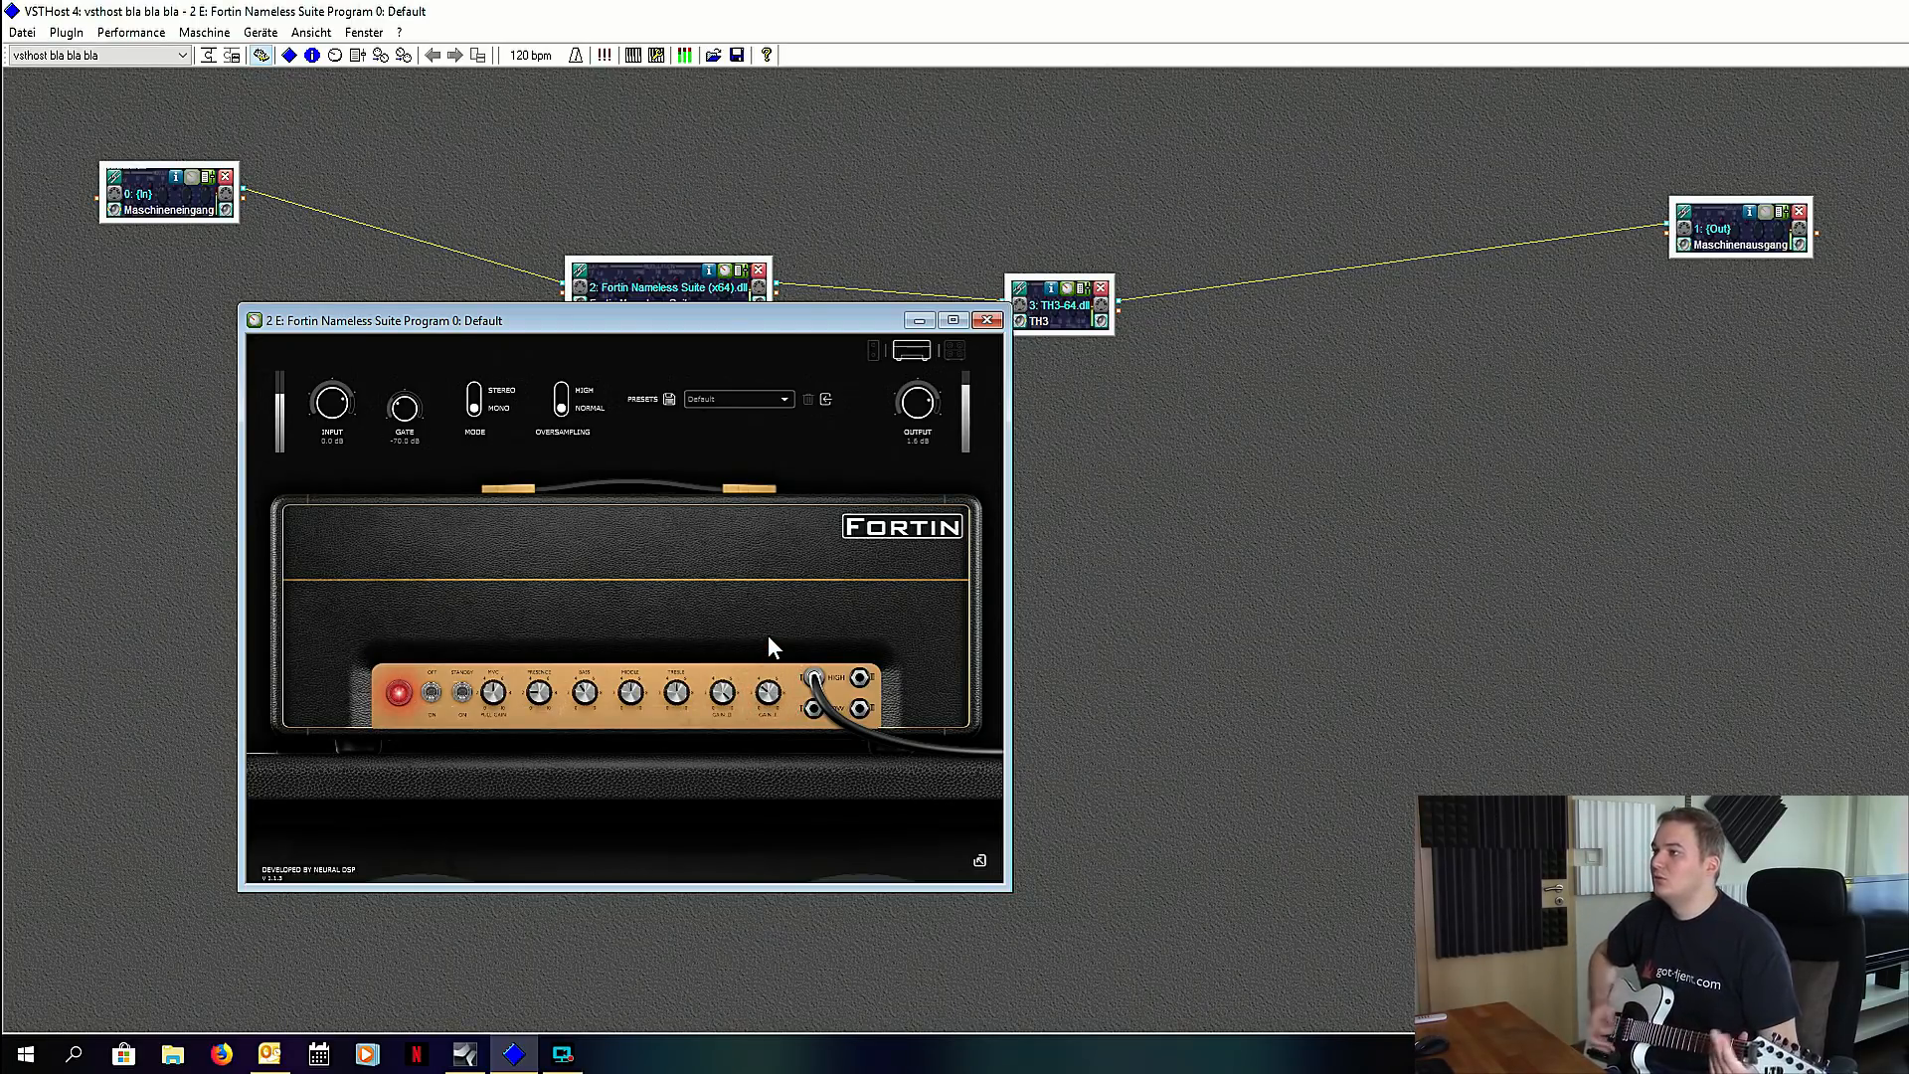
pyautogui.click(986, 319)
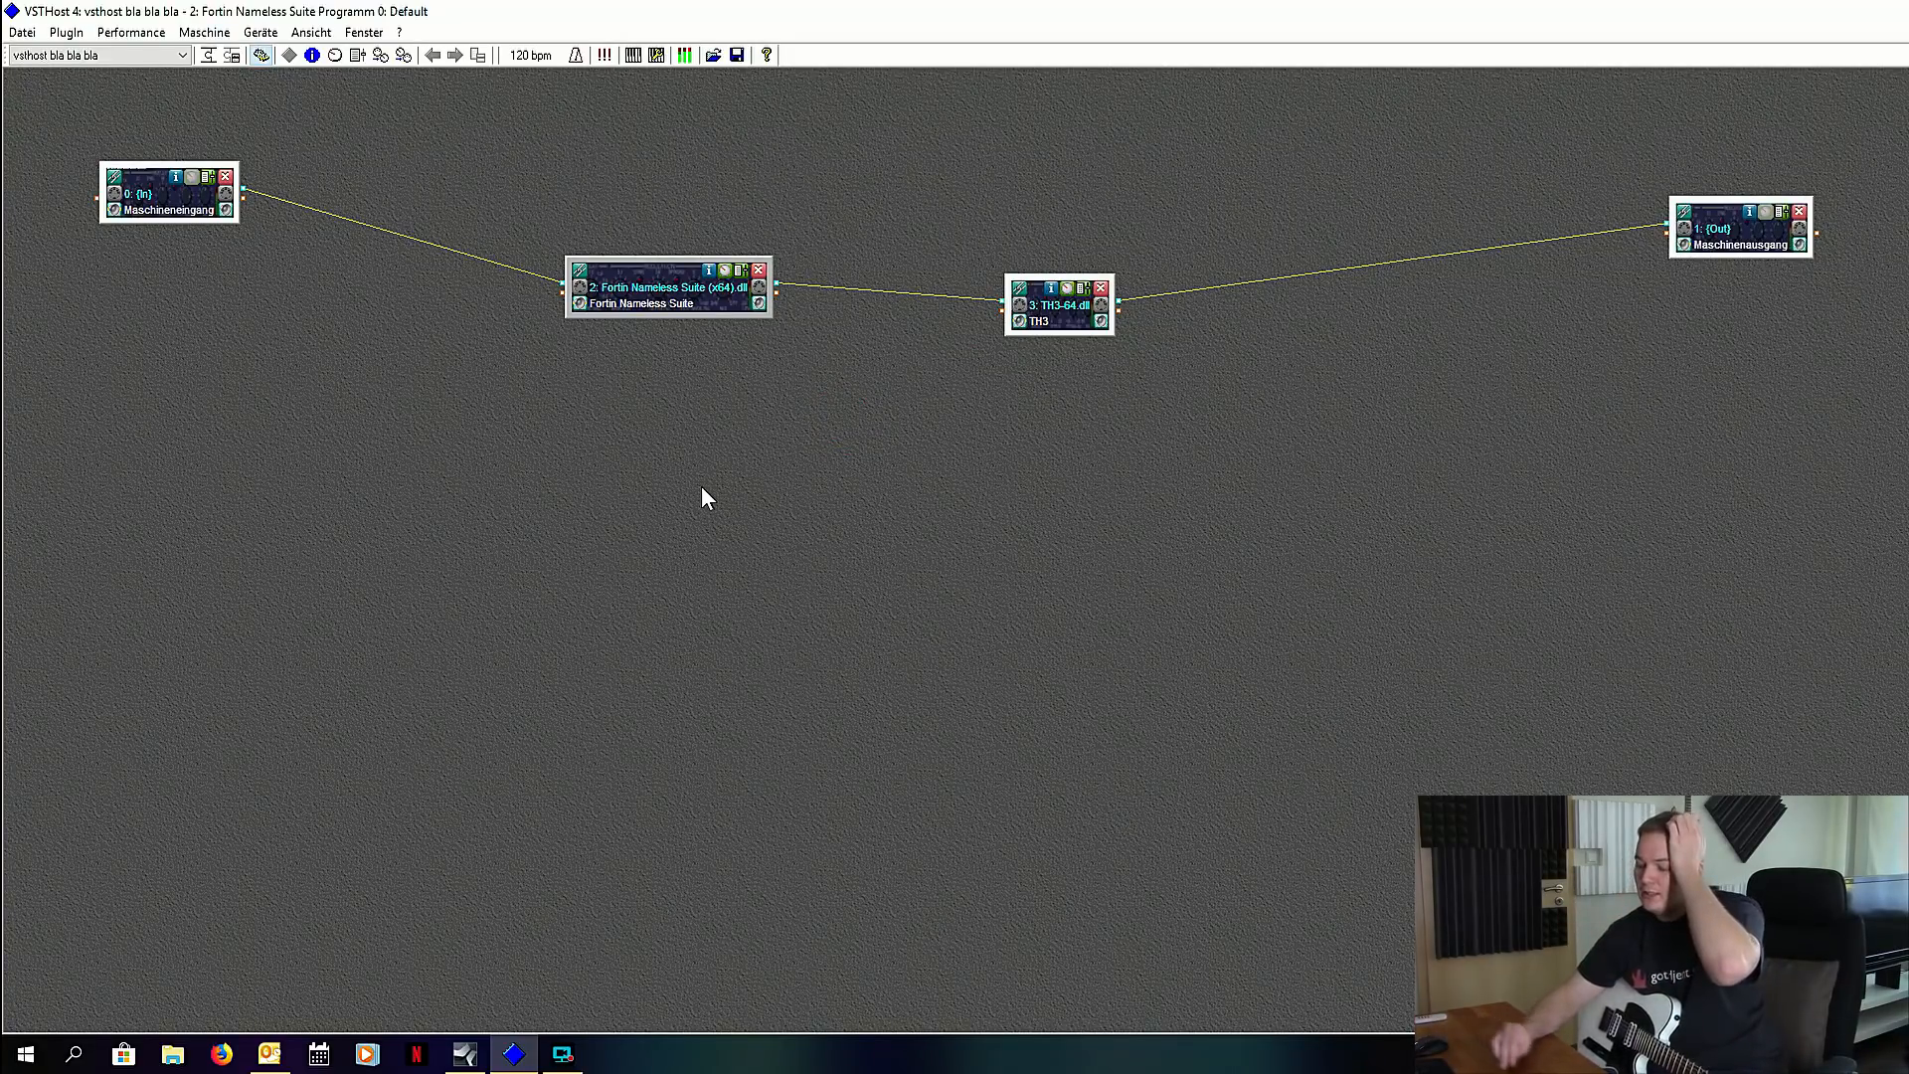
# Step: Load the Greed Smasher.dll plugin and arrange its module between the input and Fortin Nameless Suite modules
pyautogui.click(211, 56)
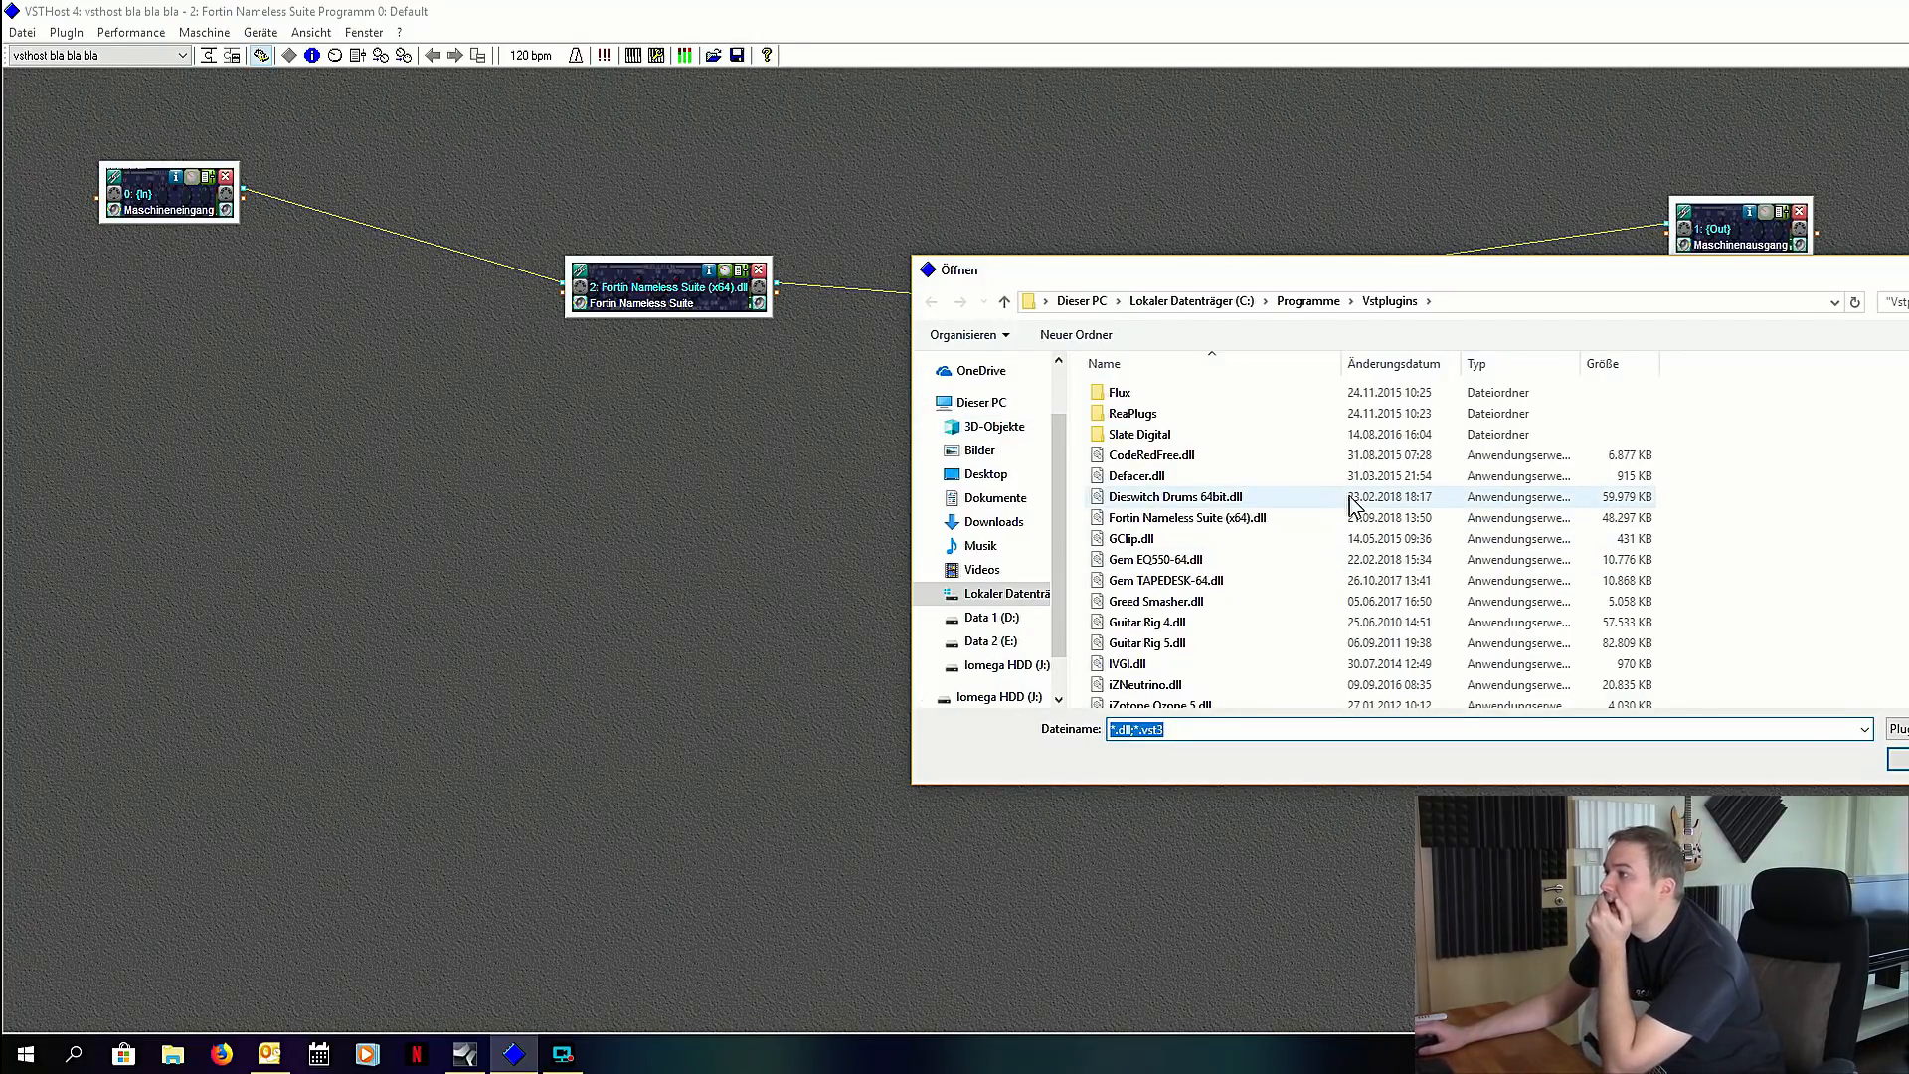
pyautogui.scroll(-1, 1352, 505)
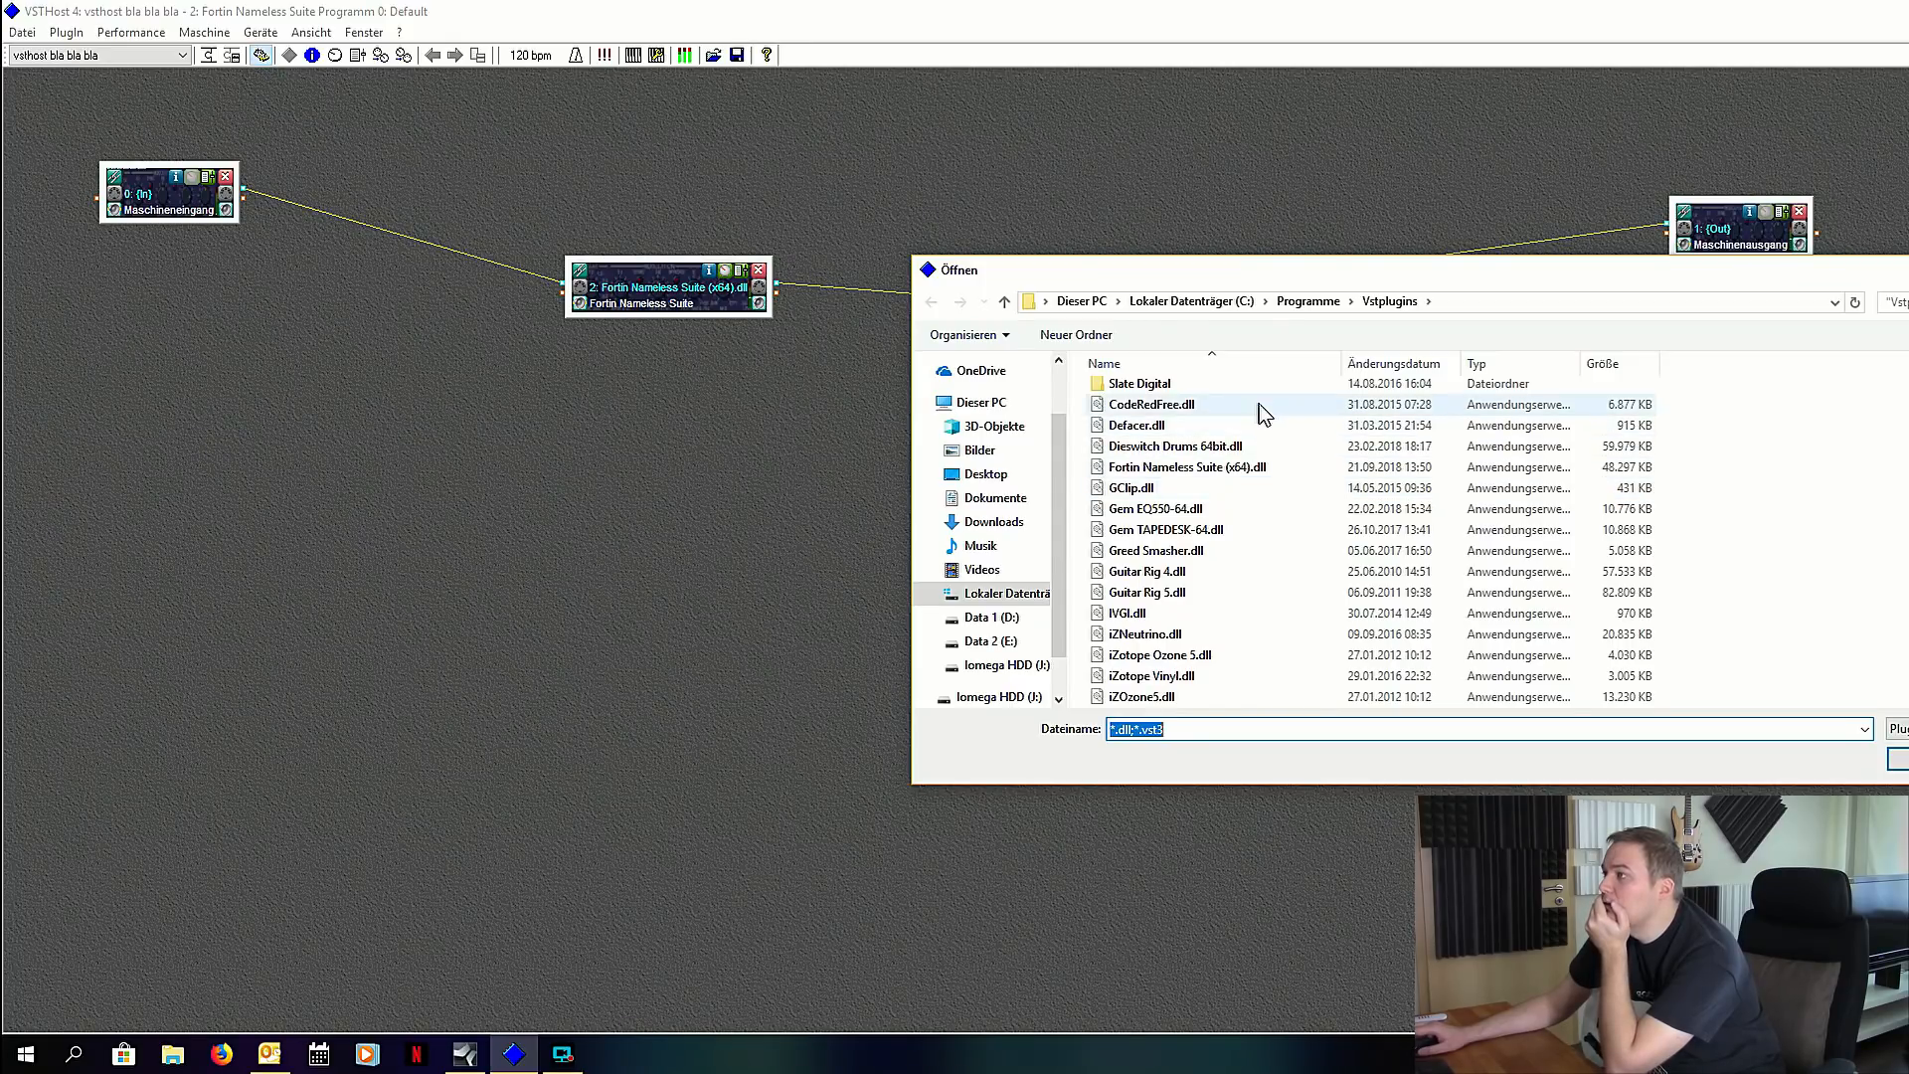
pyautogui.doubleClick(1245, 551)
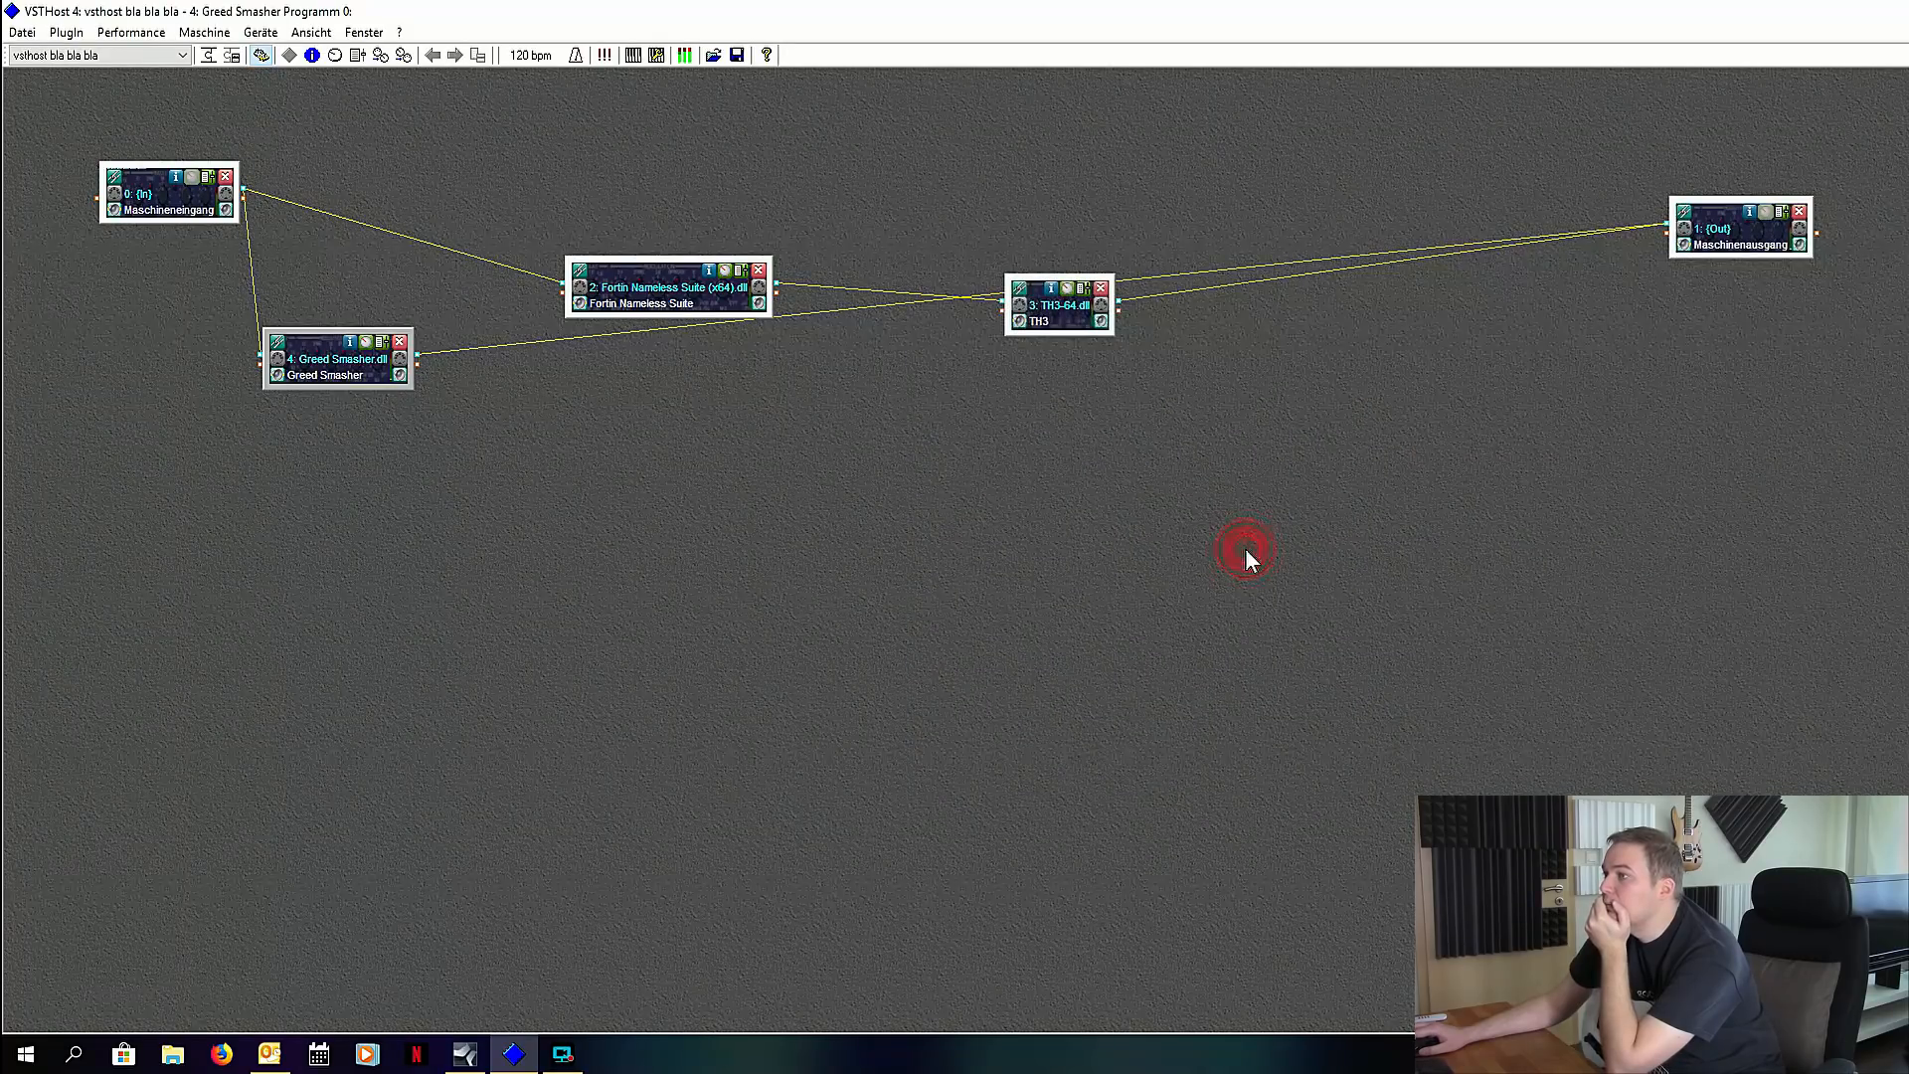
pyautogui.click(364, 386)
pyautogui.moveTo(376, 390); pyautogui.dragTo(427, 412)
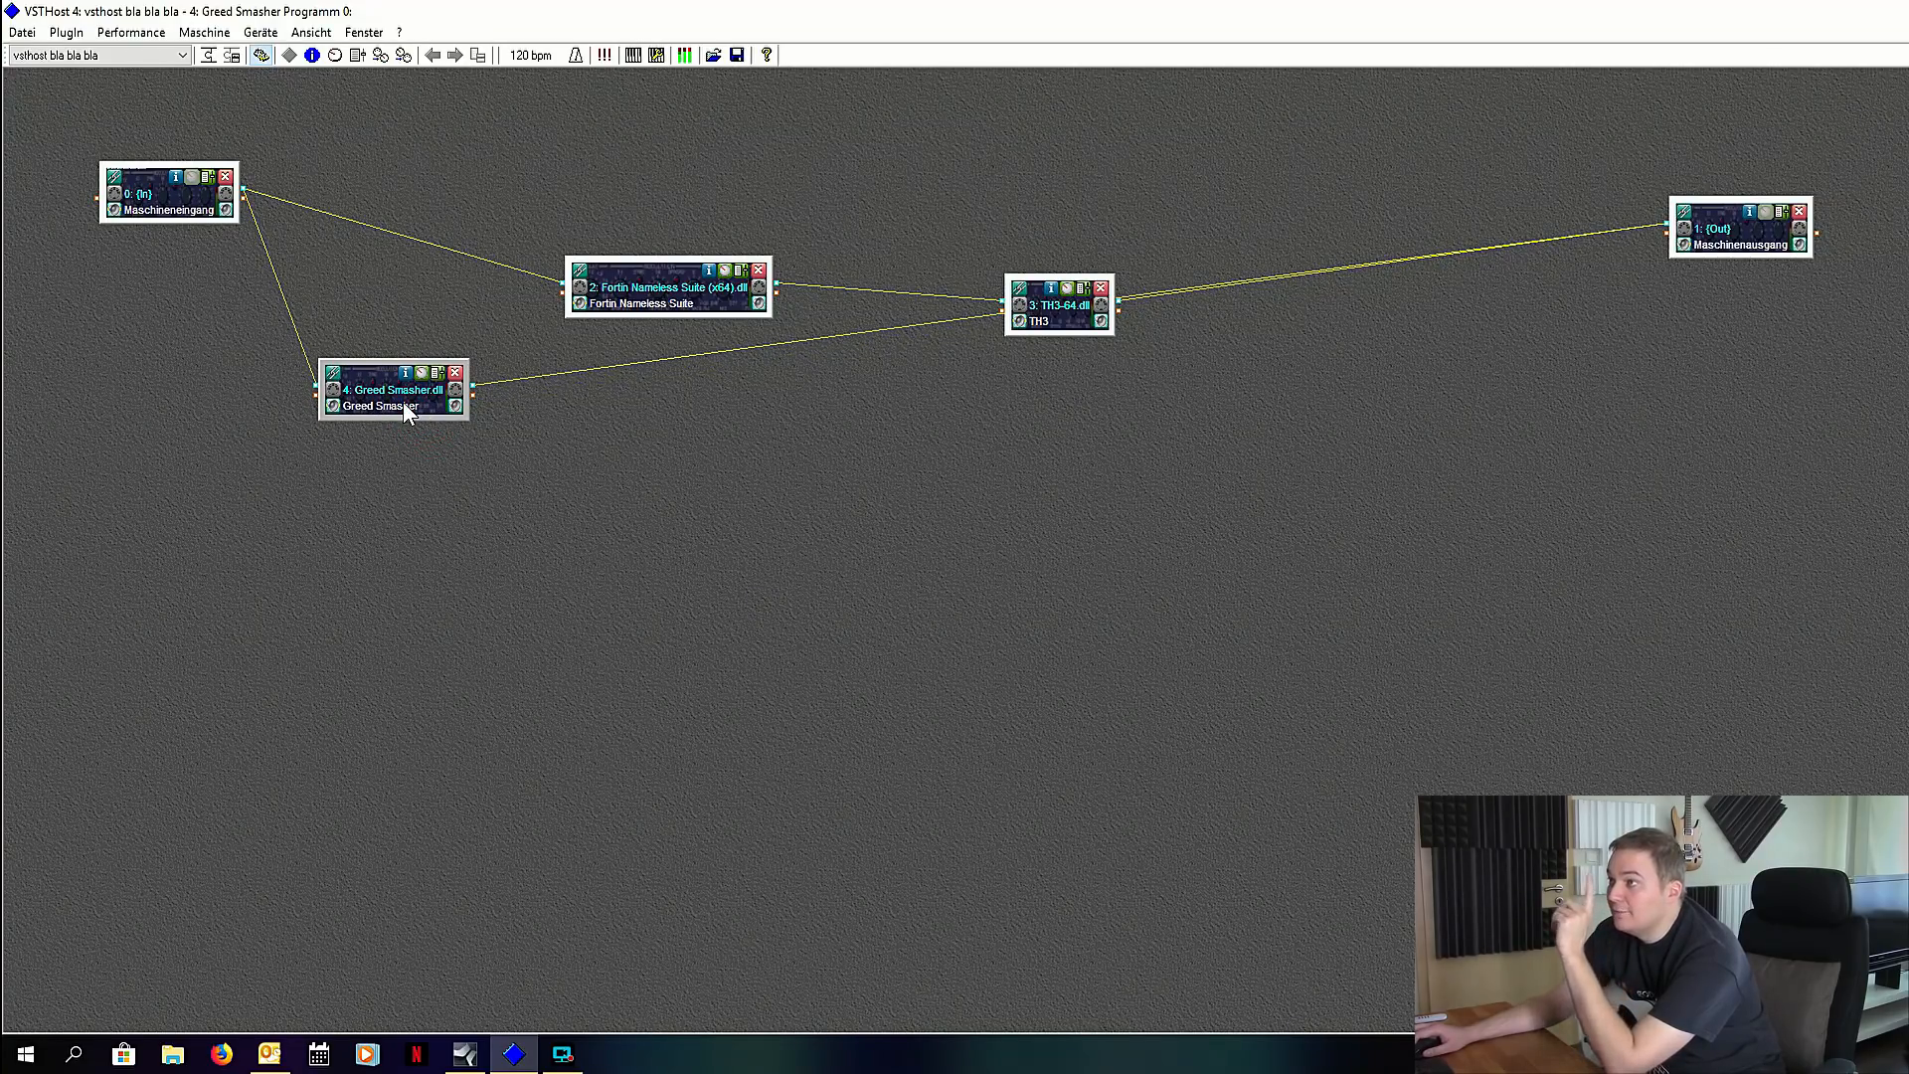
pyautogui.click(711, 307)
pyautogui.moveTo(711, 307); pyautogui.dragTo(721, 302)
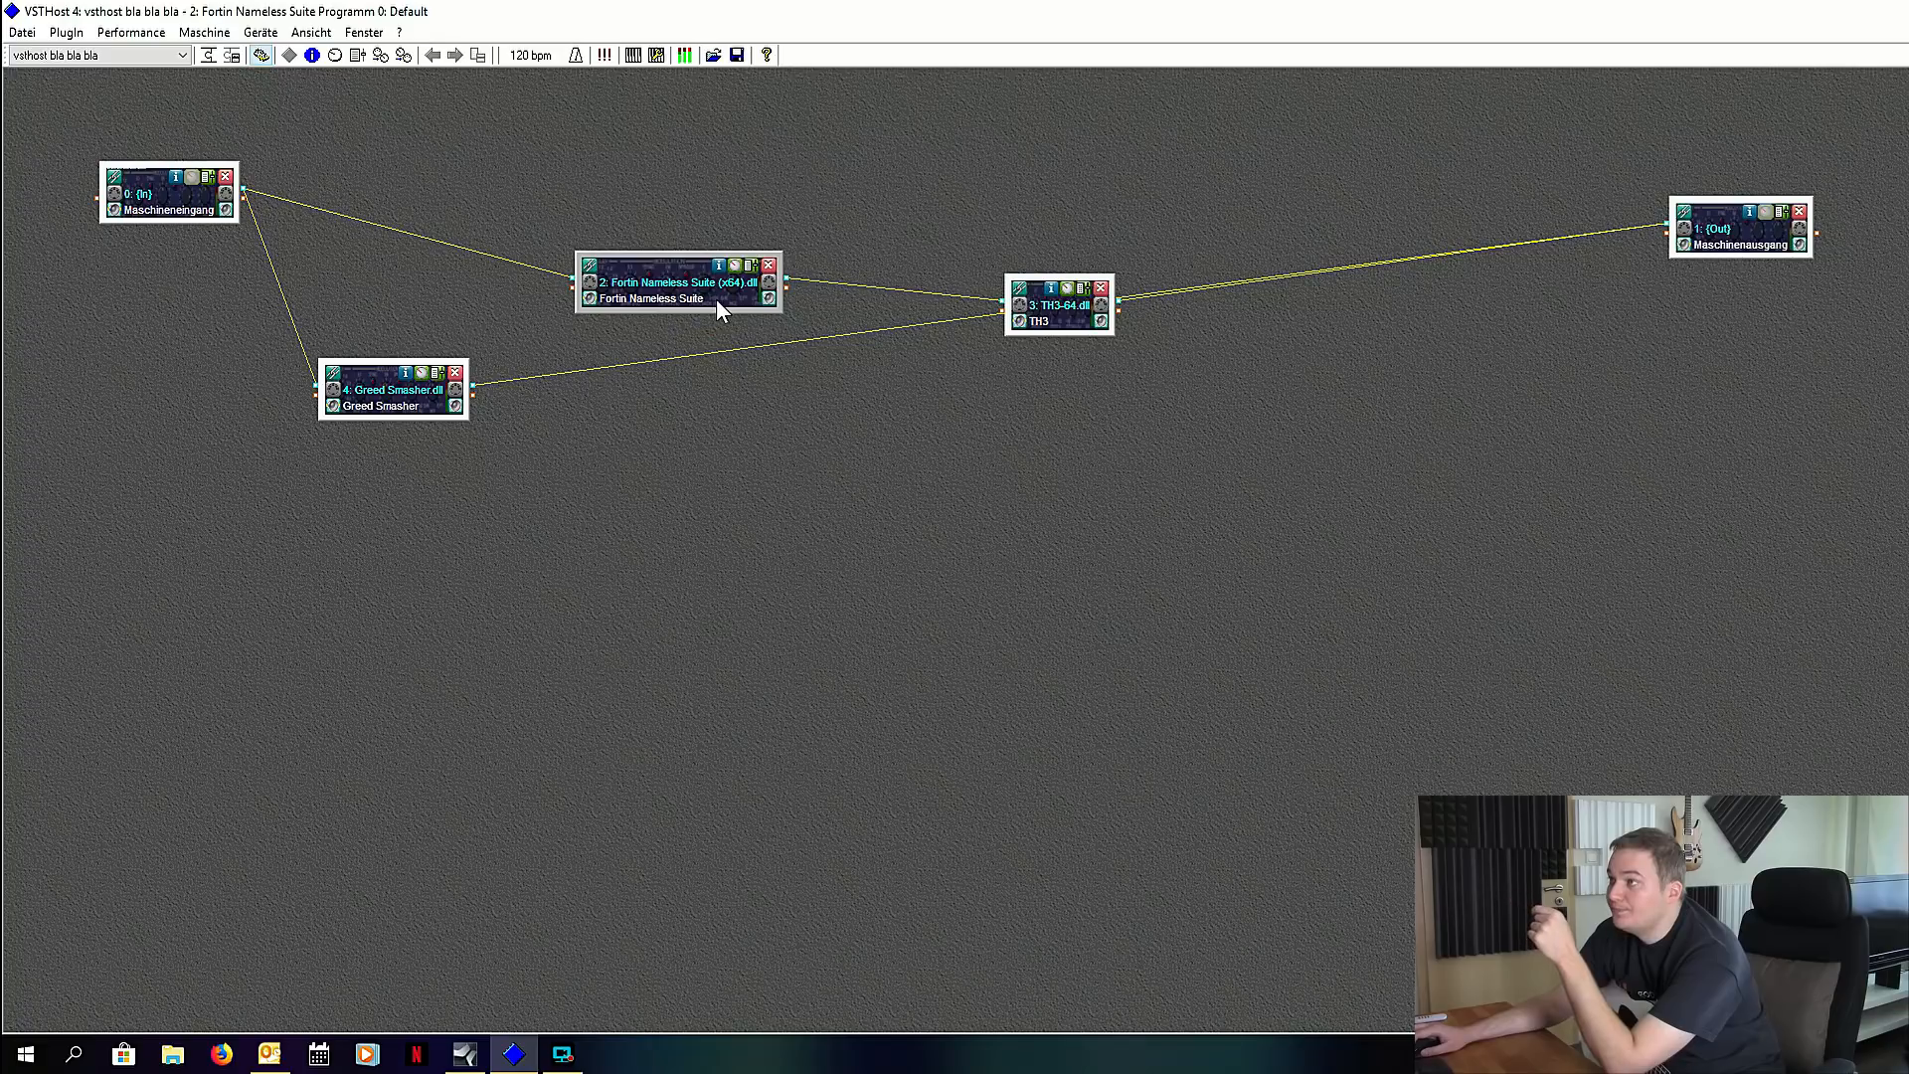
# Step: Chain Fortin Nameless Suite after Greed Smasher instead of the machine input, and move the Greed Smasher module well below the chain
pyautogui.click(589, 267)
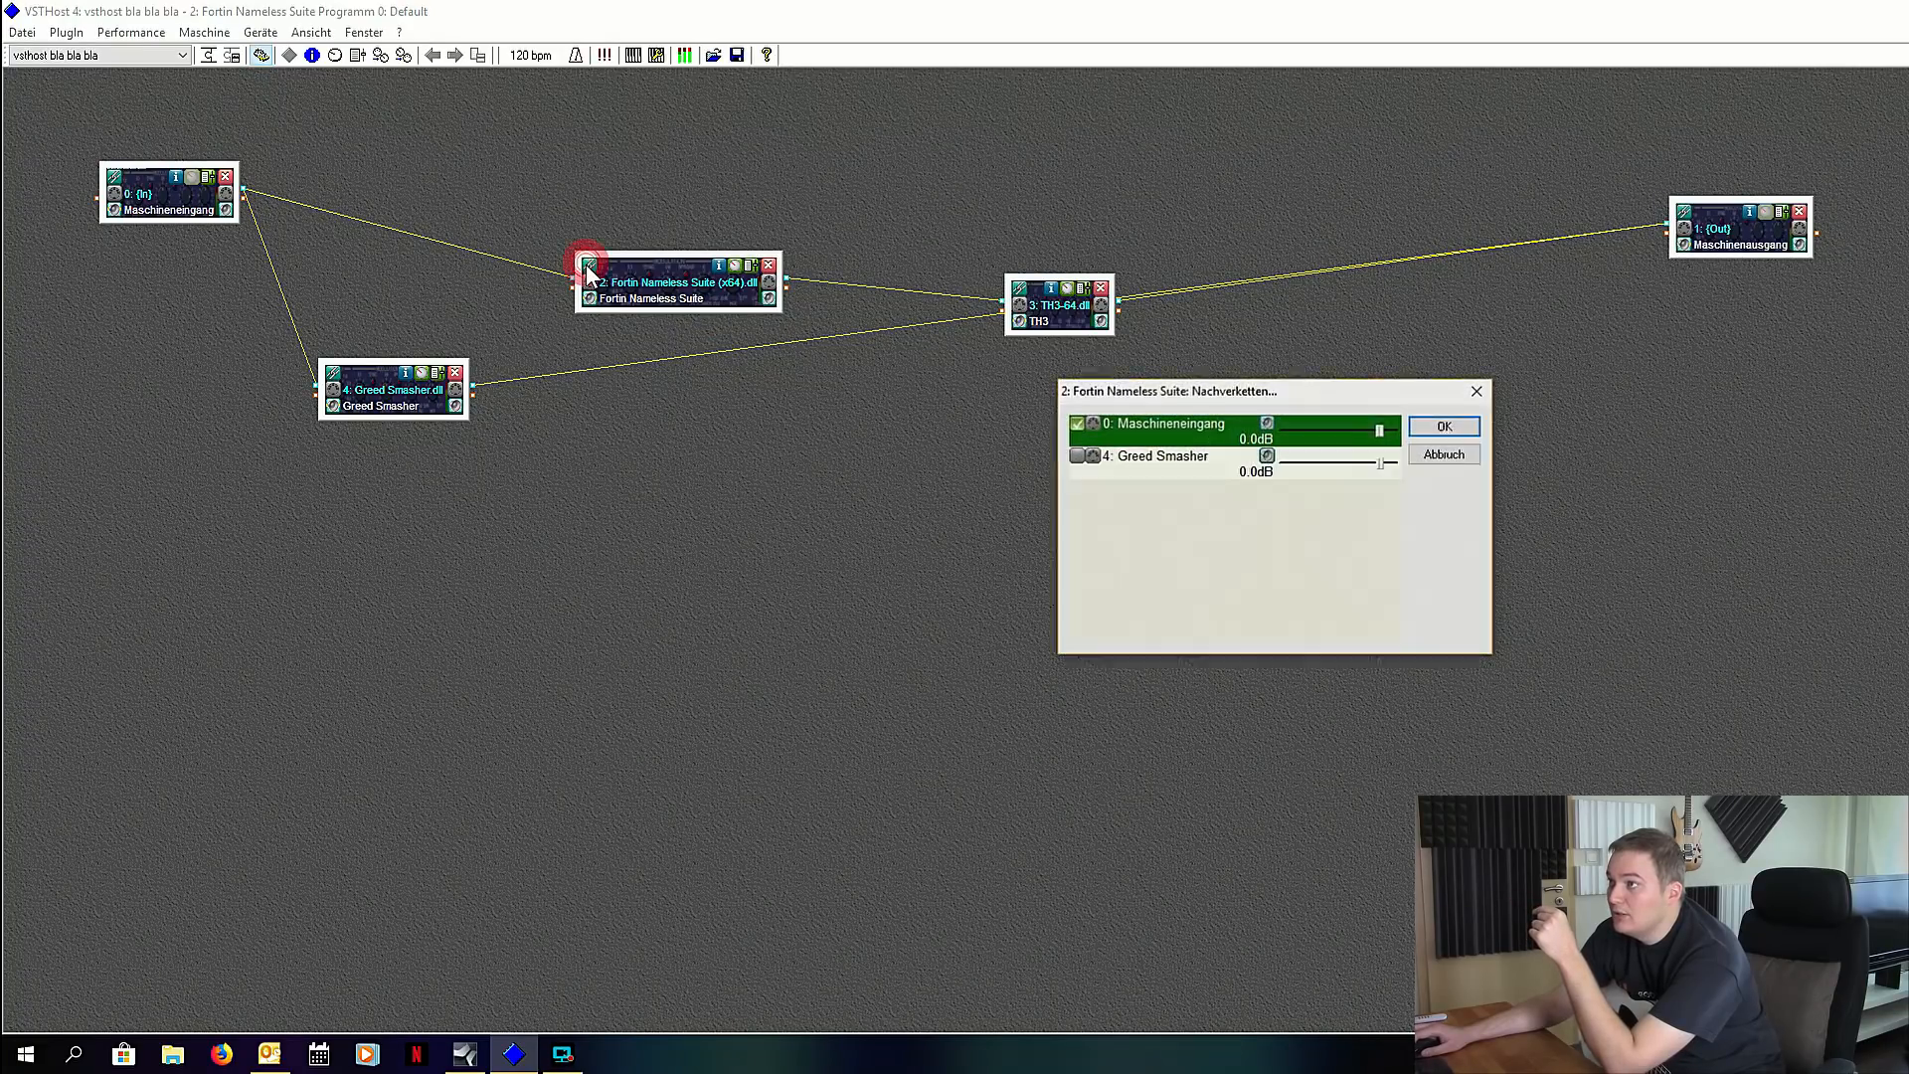
pyautogui.click(1077, 425)
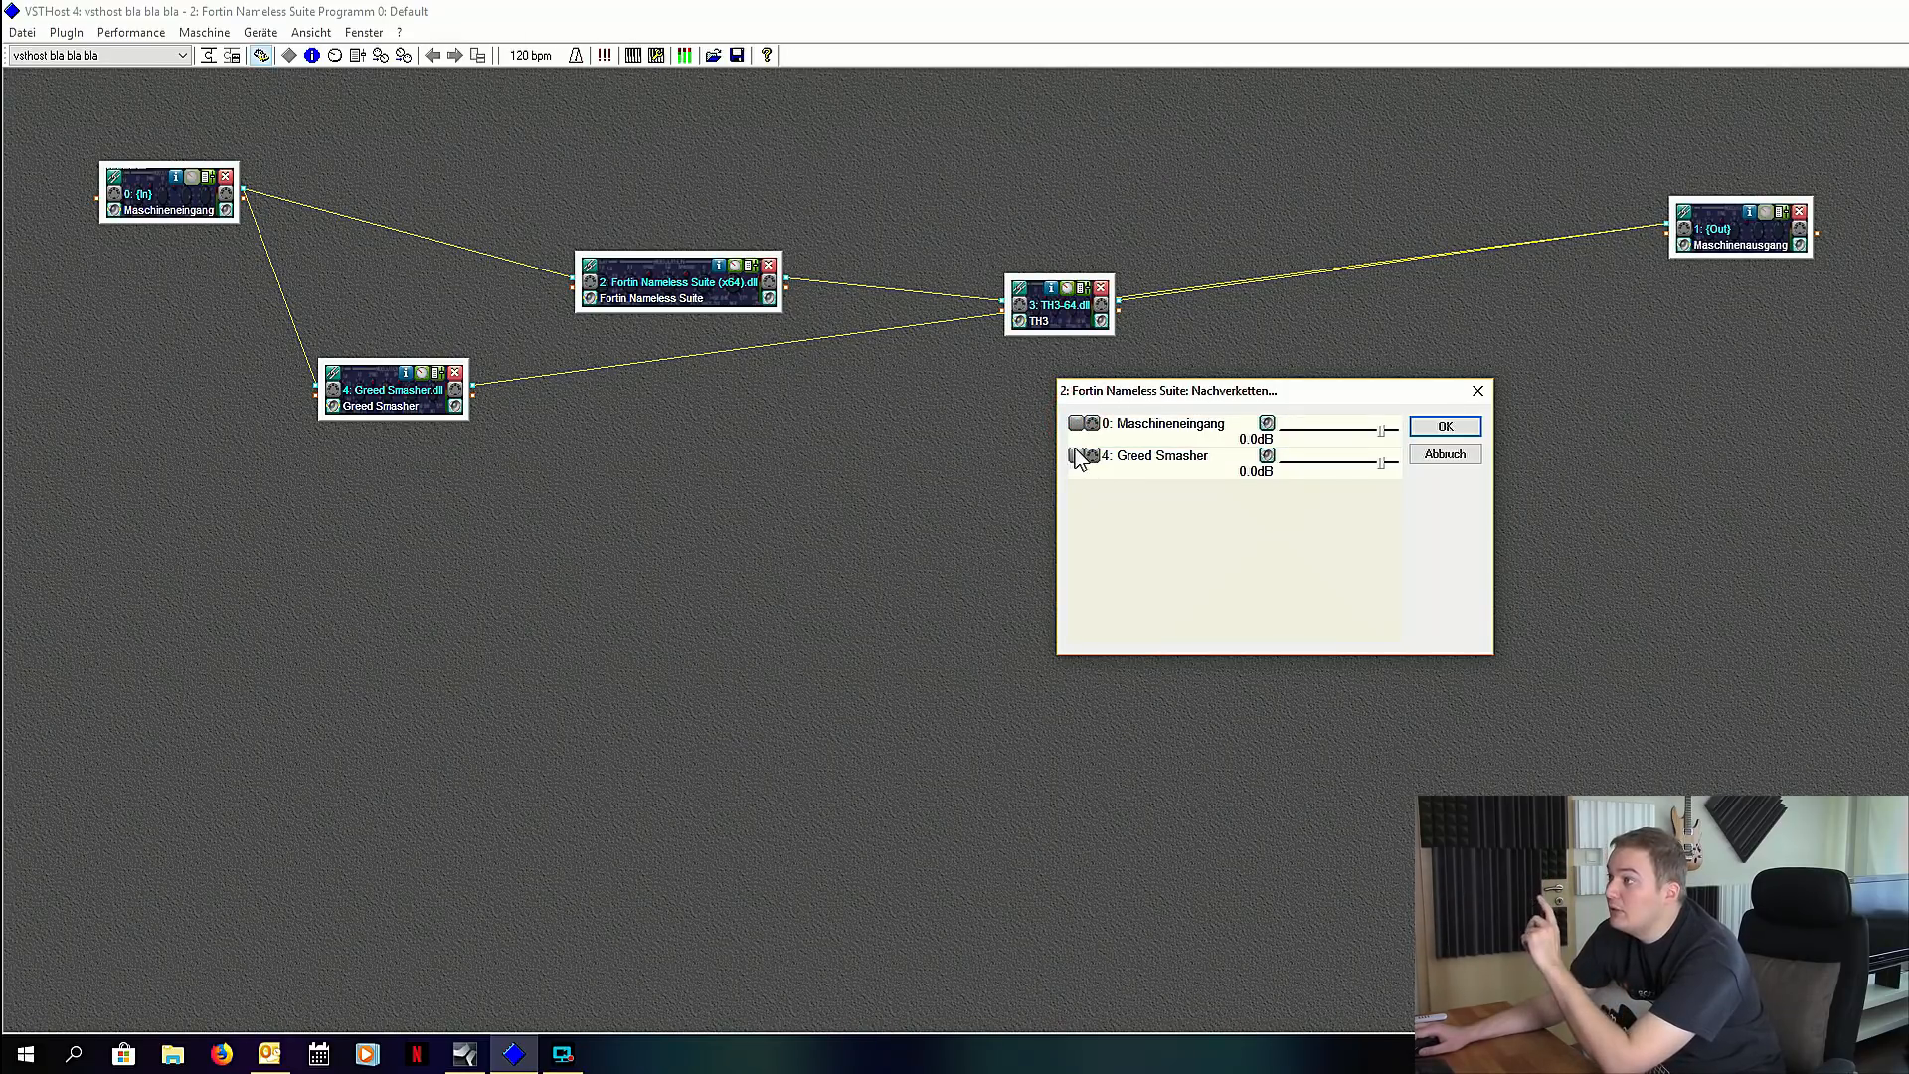
pyautogui.click(1076, 456)
pyautogui.click(1445, 425)
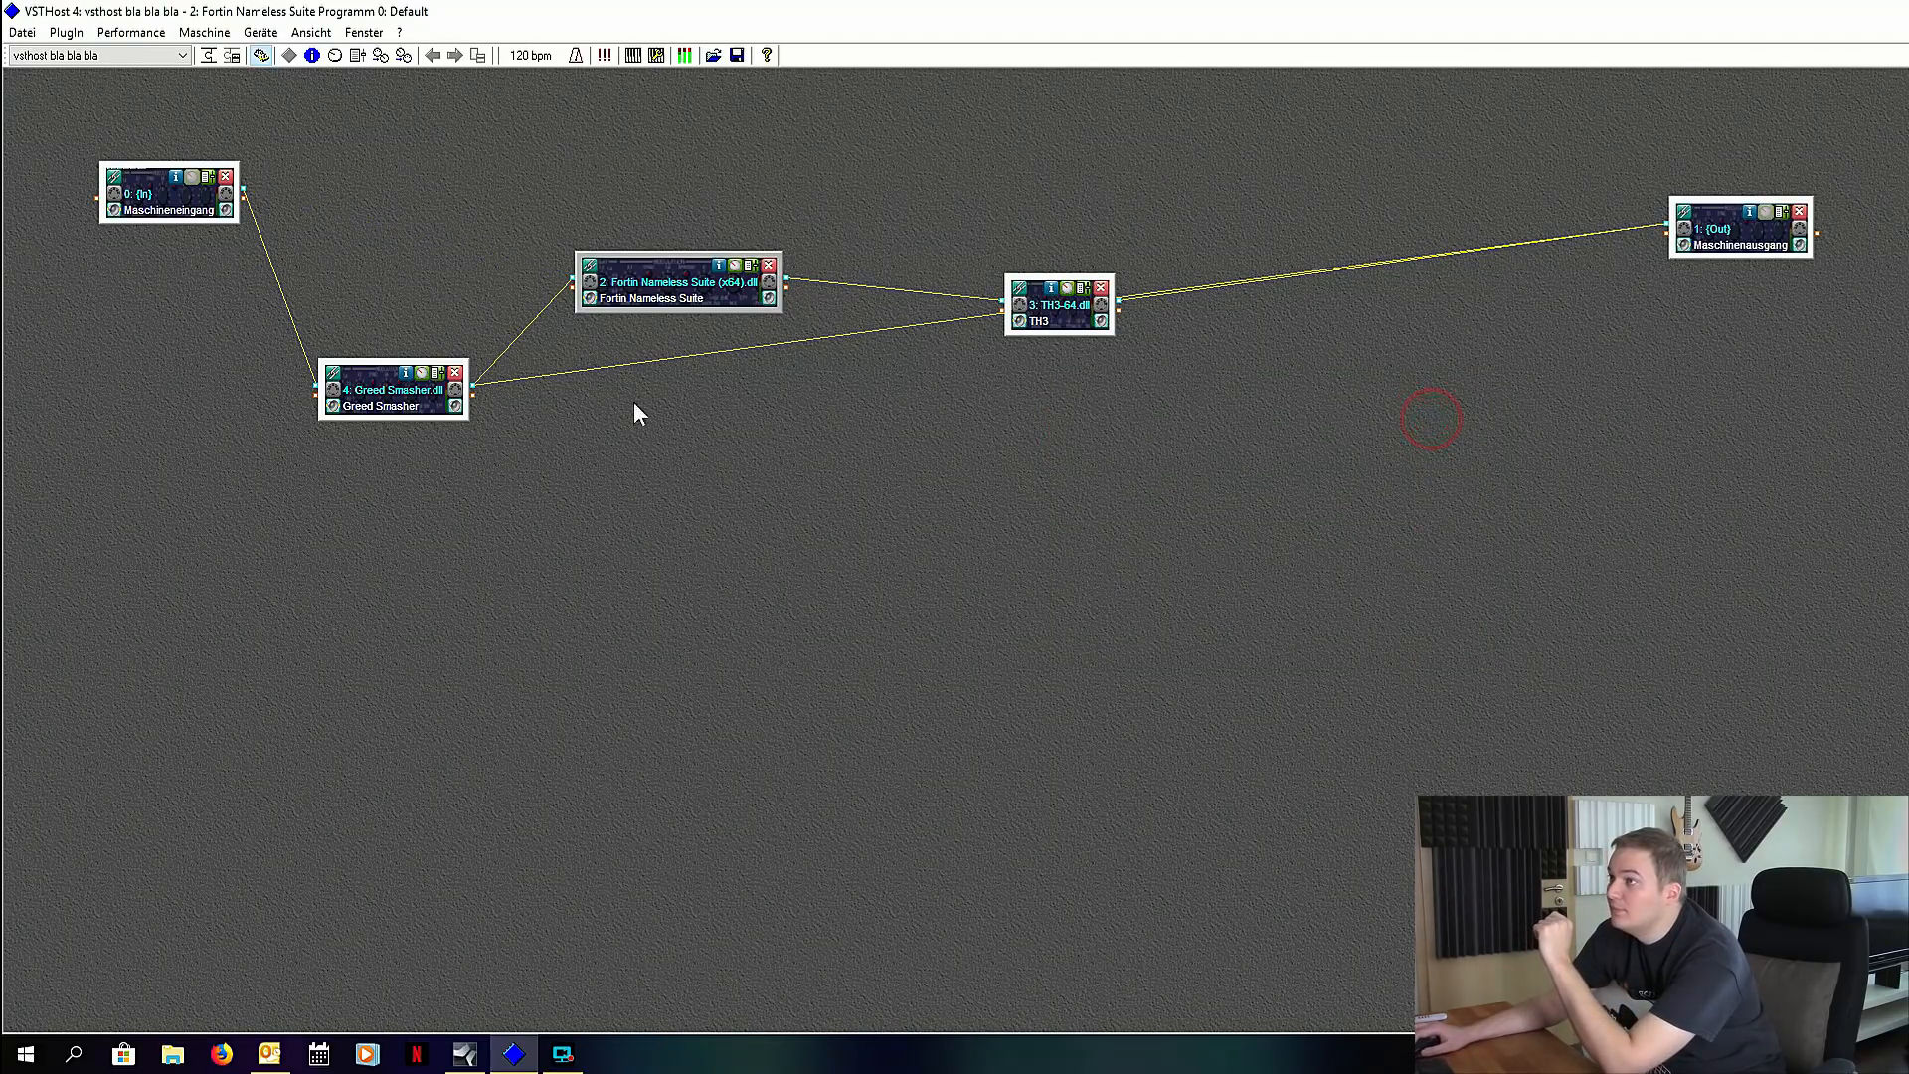
pyautogui.moveTo(424, 412); pyautogui.dragTo(463, 623)
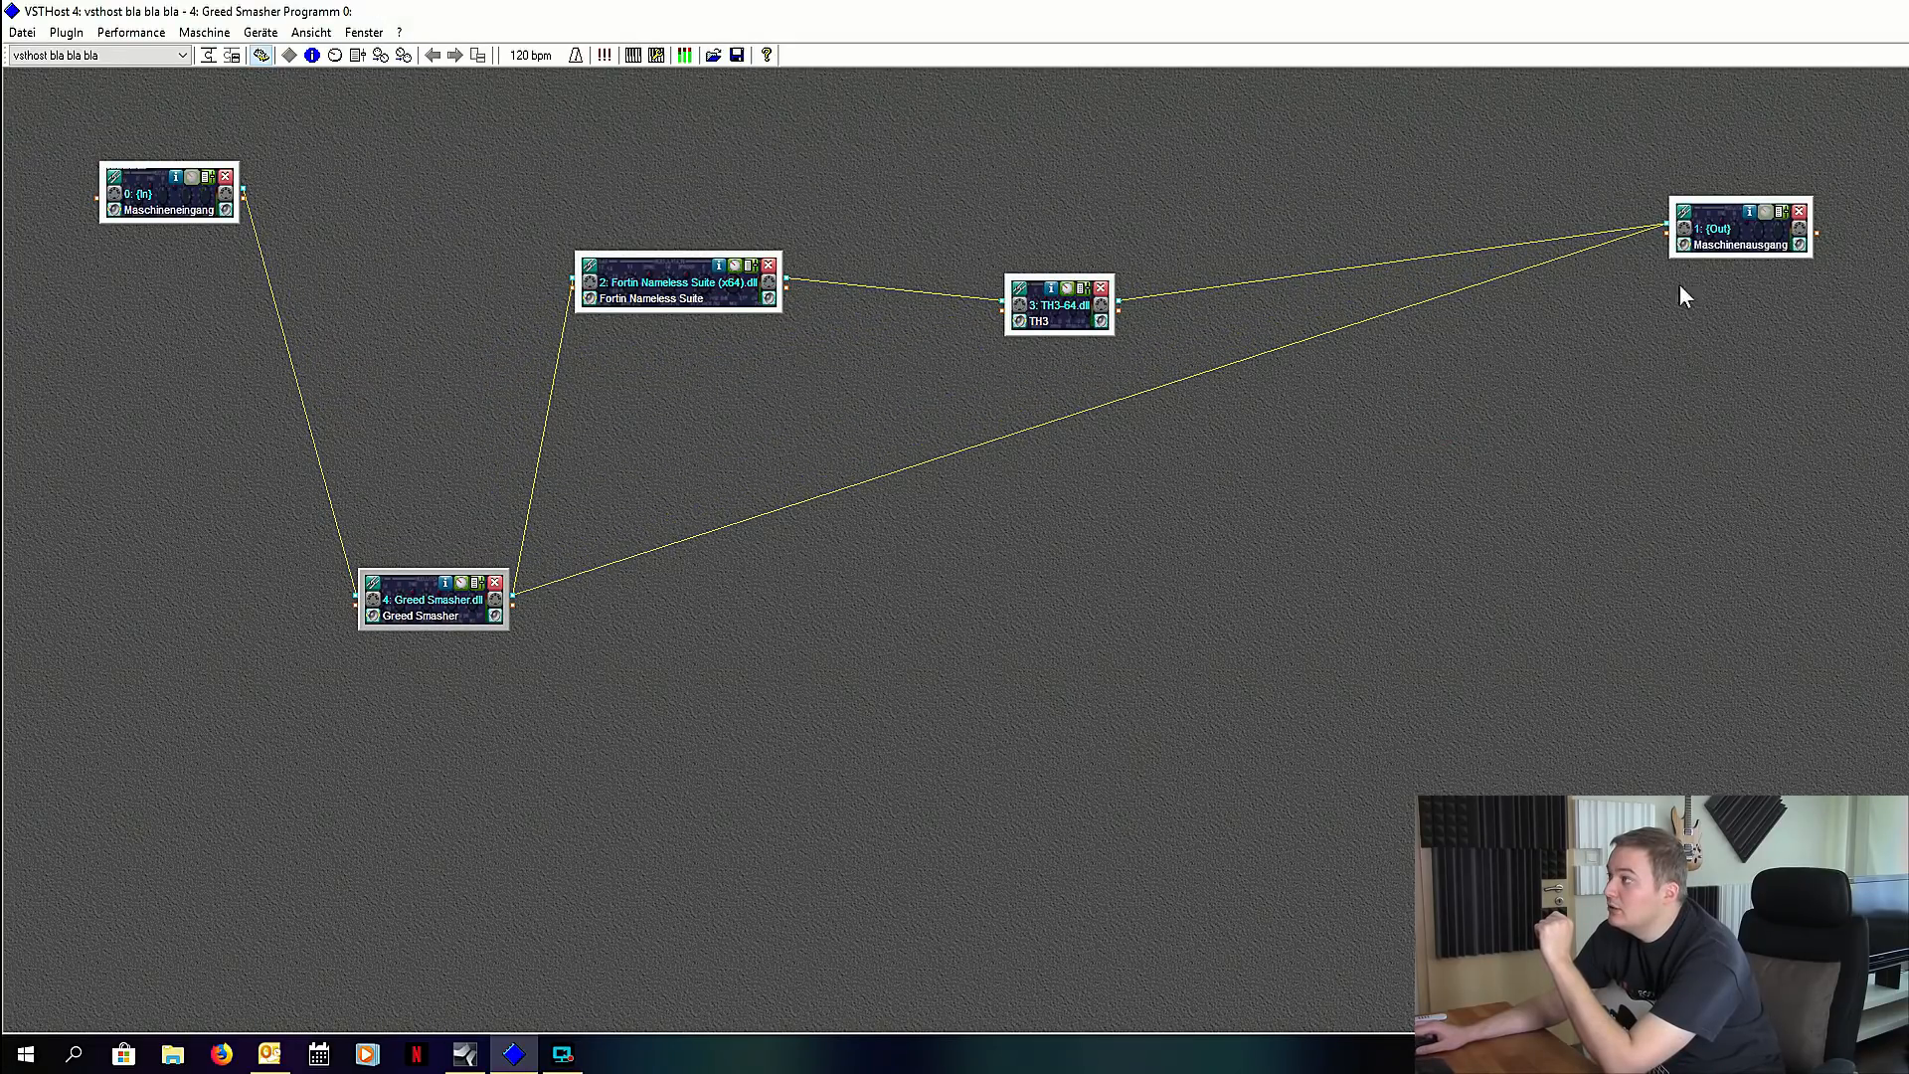
# Step: Unchain Greed Smasher from the machine output and line its module up between the input and Fortin Nameless Suite
pyautogui.click(1684, 211)
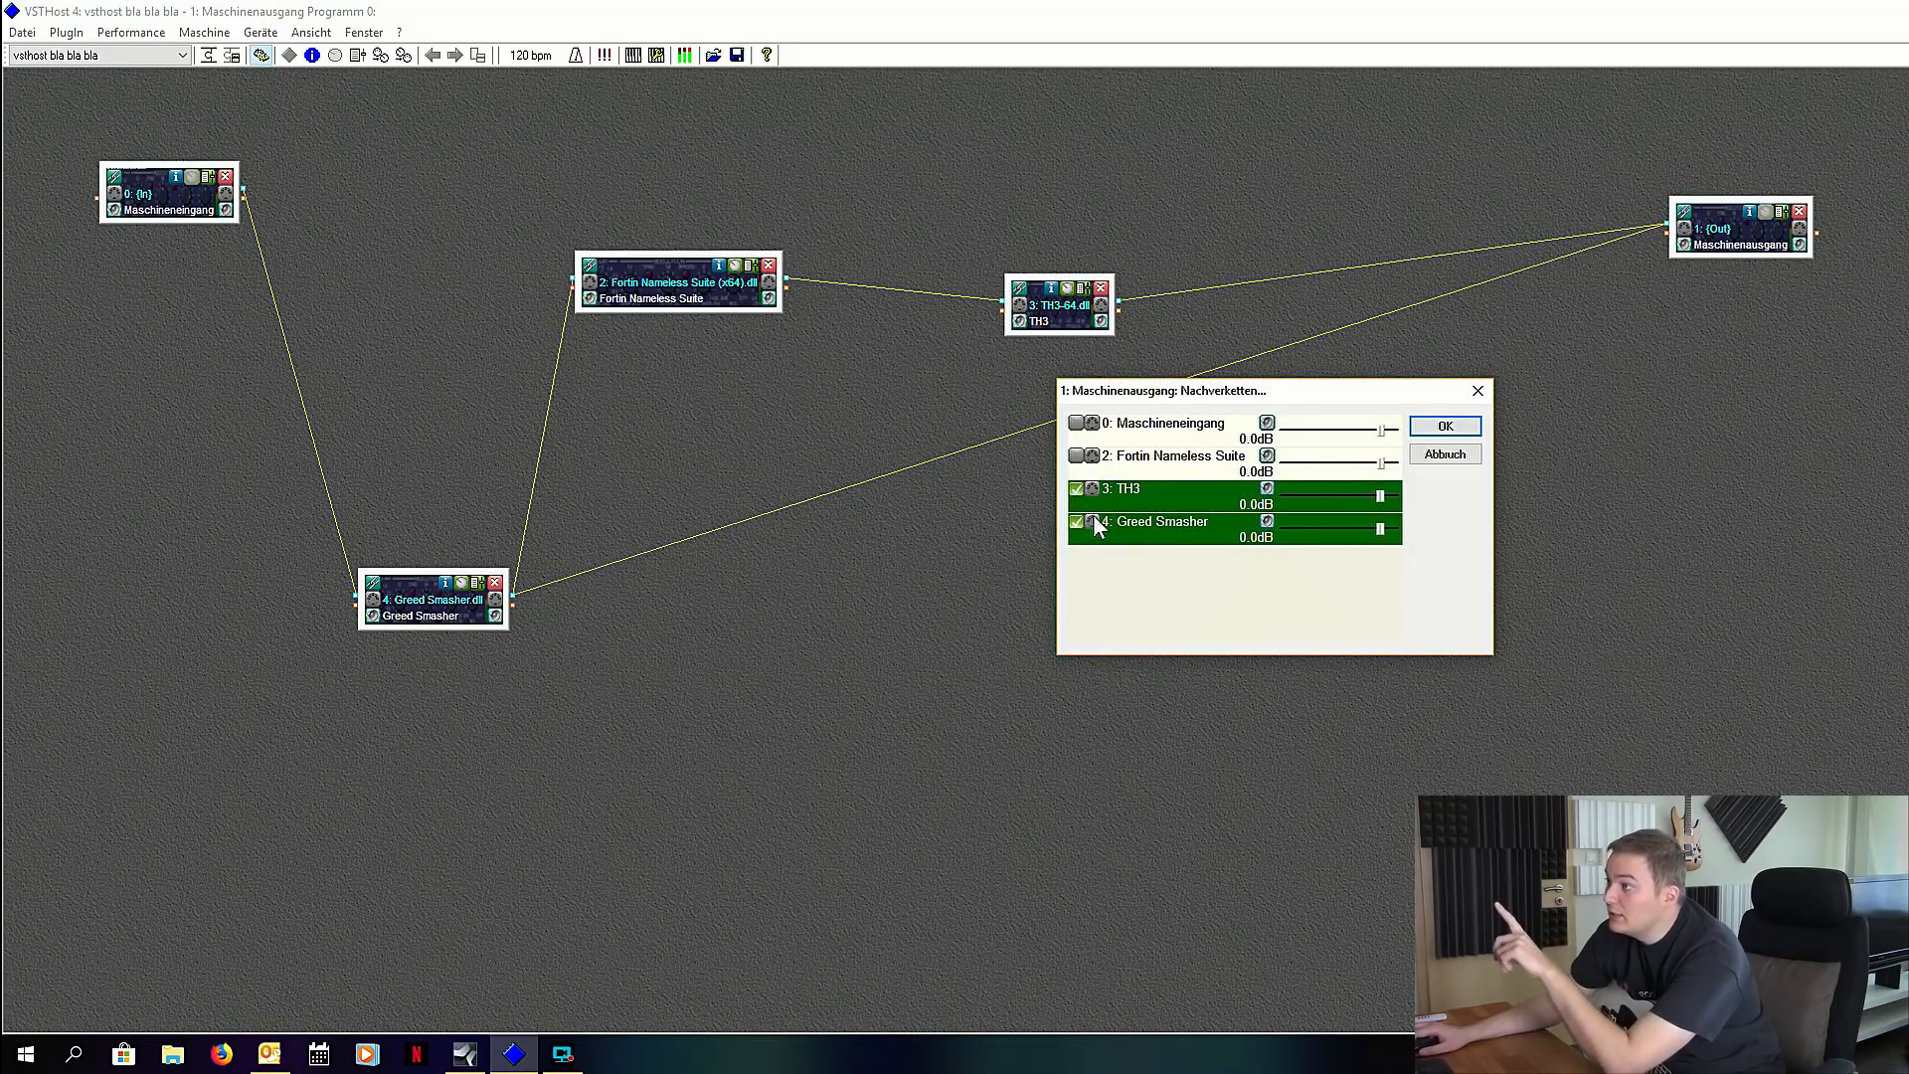
pyautogui.click(1076, 522)
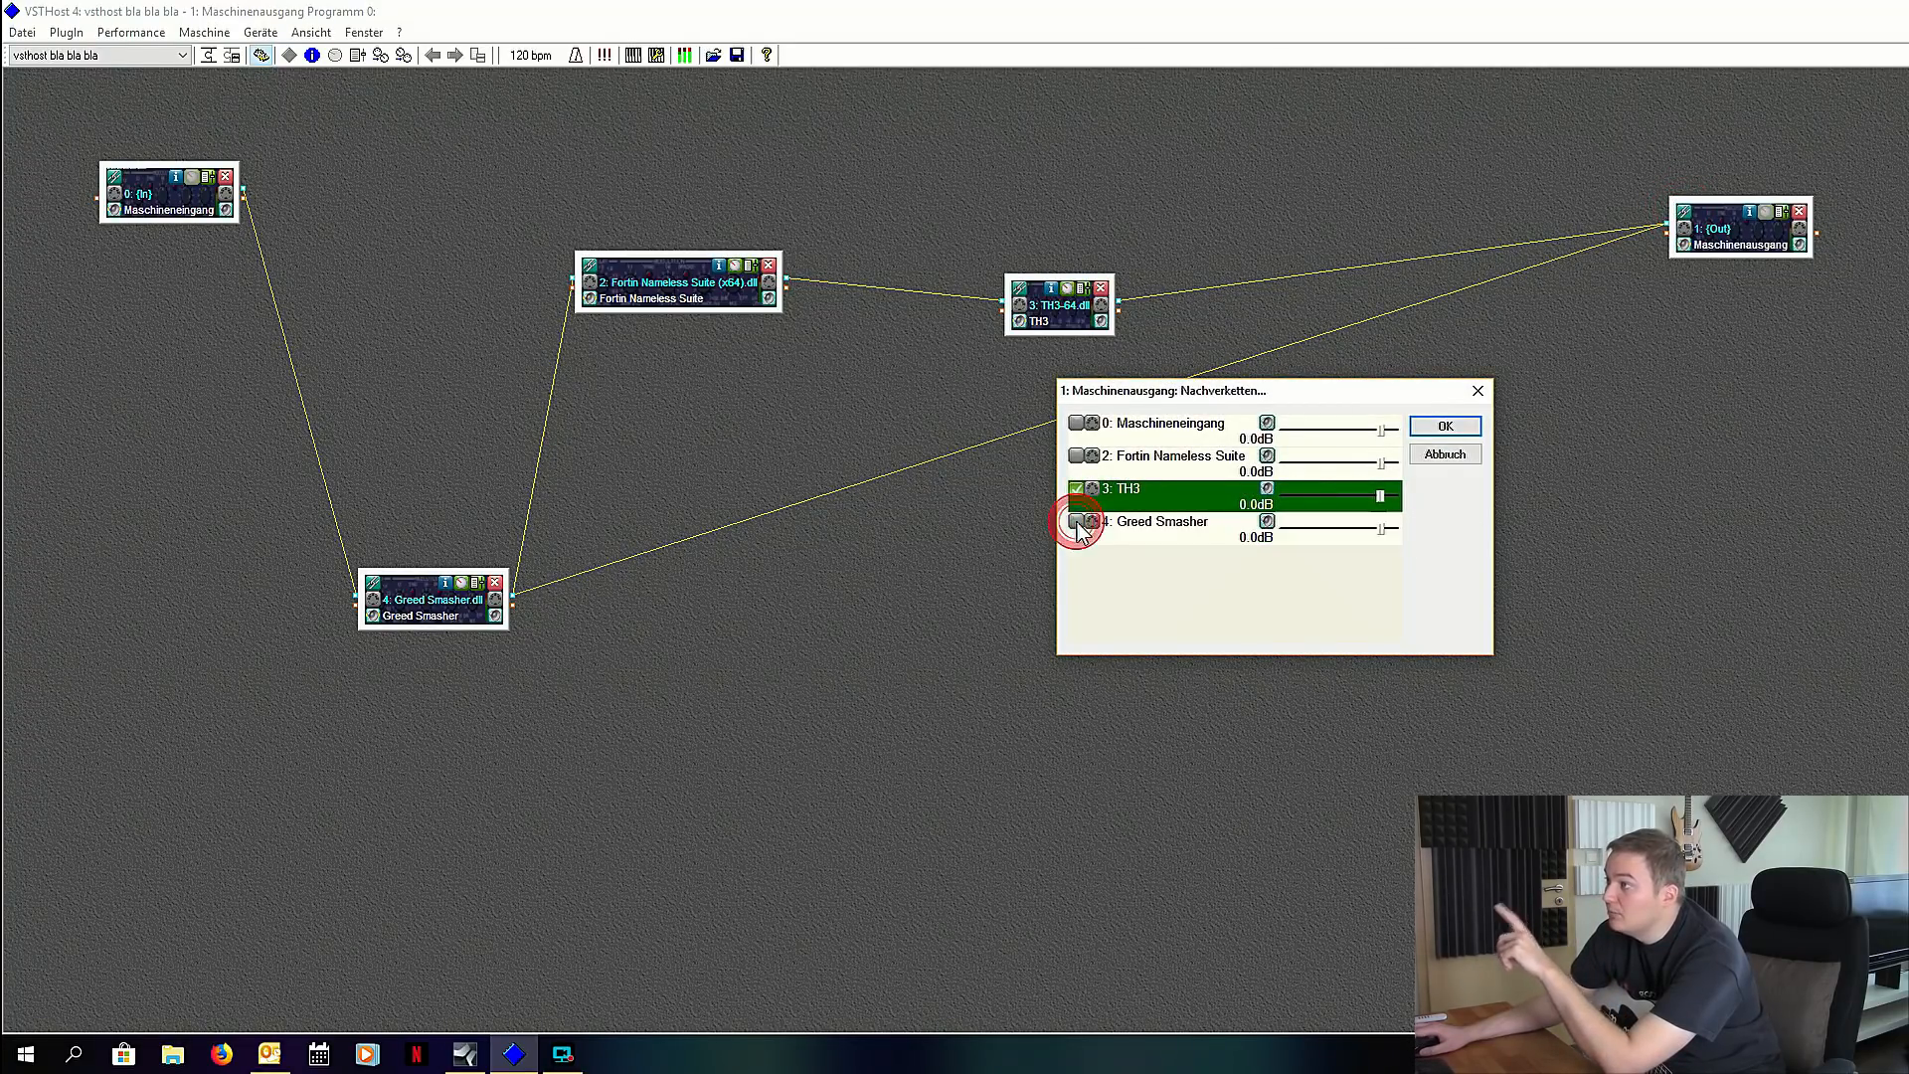
pyautogui.click(1428, 427)
pyautogui.moveTo(463, 605); pyautogui.dragTo(451, 308)
pyautogui.moveTo(718, 304); pyautogui.dragTo(749, 323)
# Step: Open the Greed Smasher editor below the module chain to view the pedal, and close it again
pyautogui.doubleClick(451, 288)
pyautogui.moveTo(521, 379); pyautogui.dragTo(705, 464)
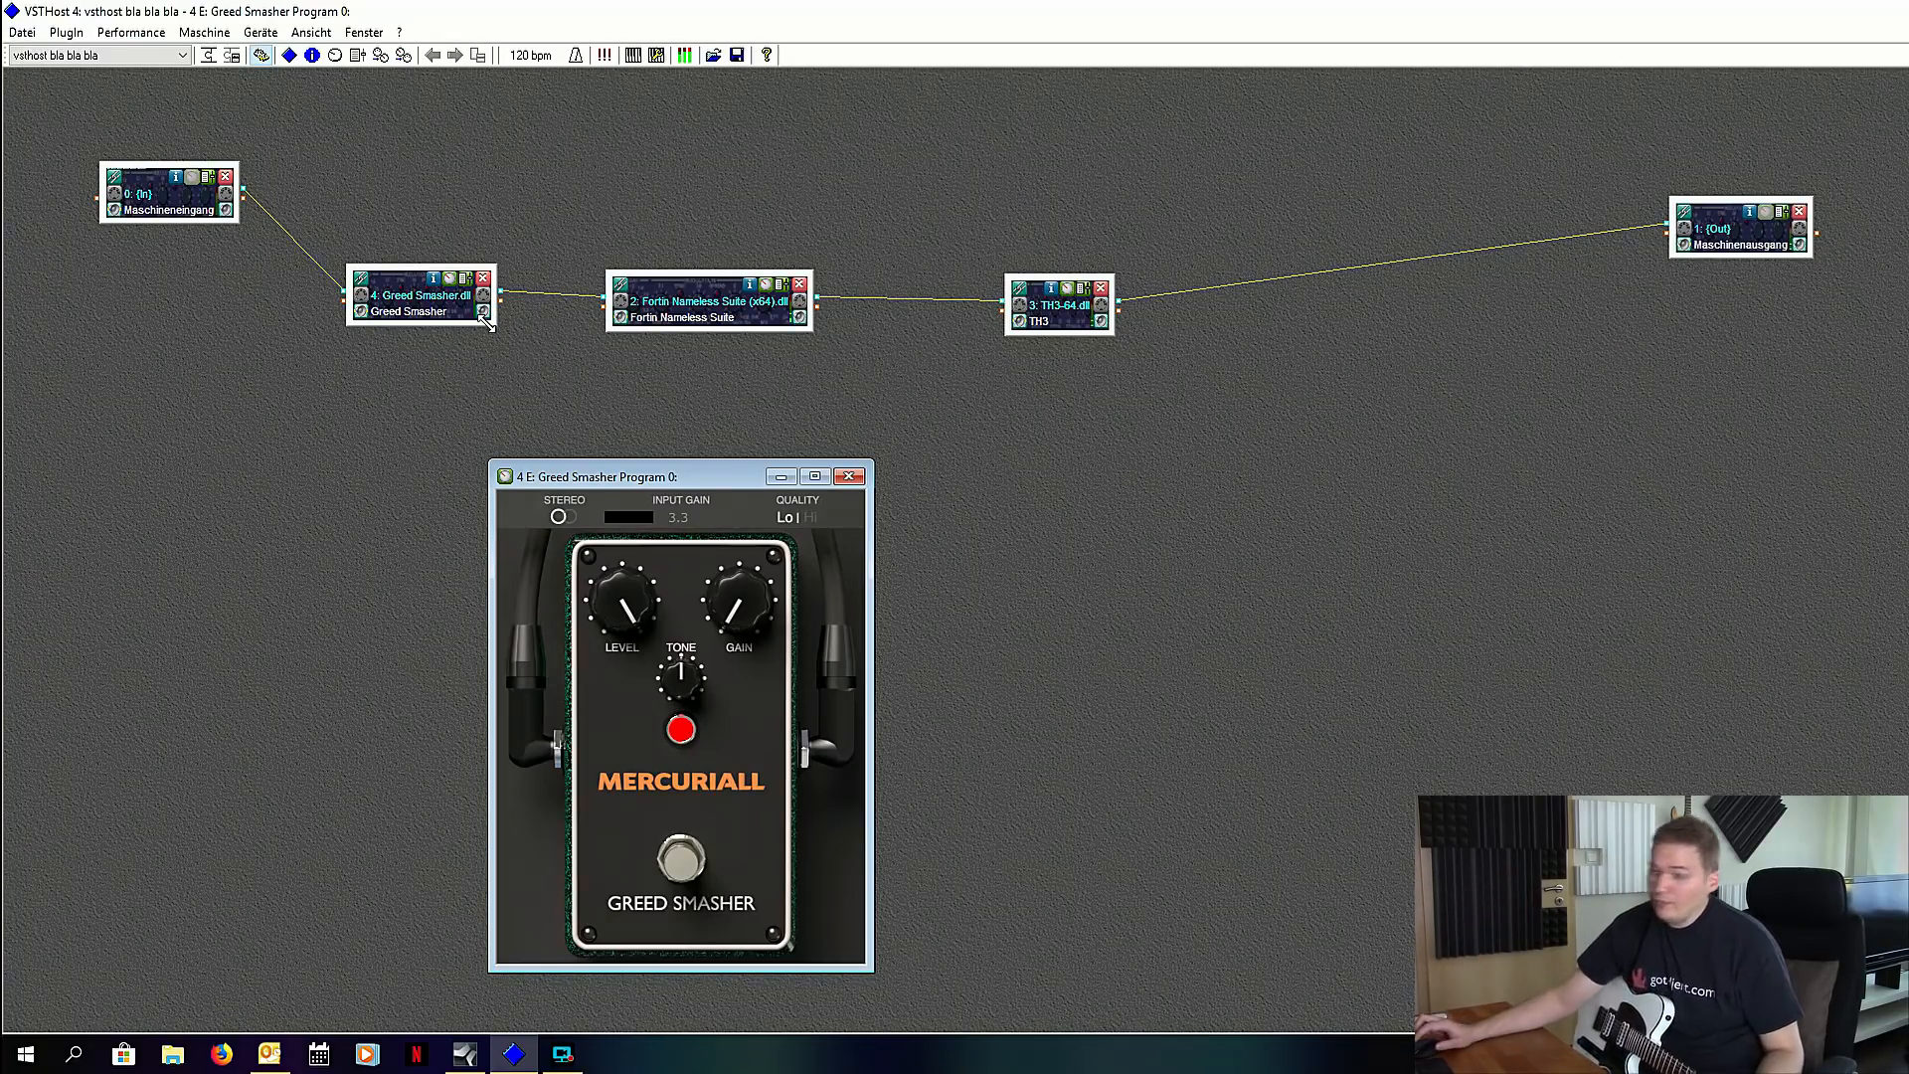
pyautogui.click(853, 478)
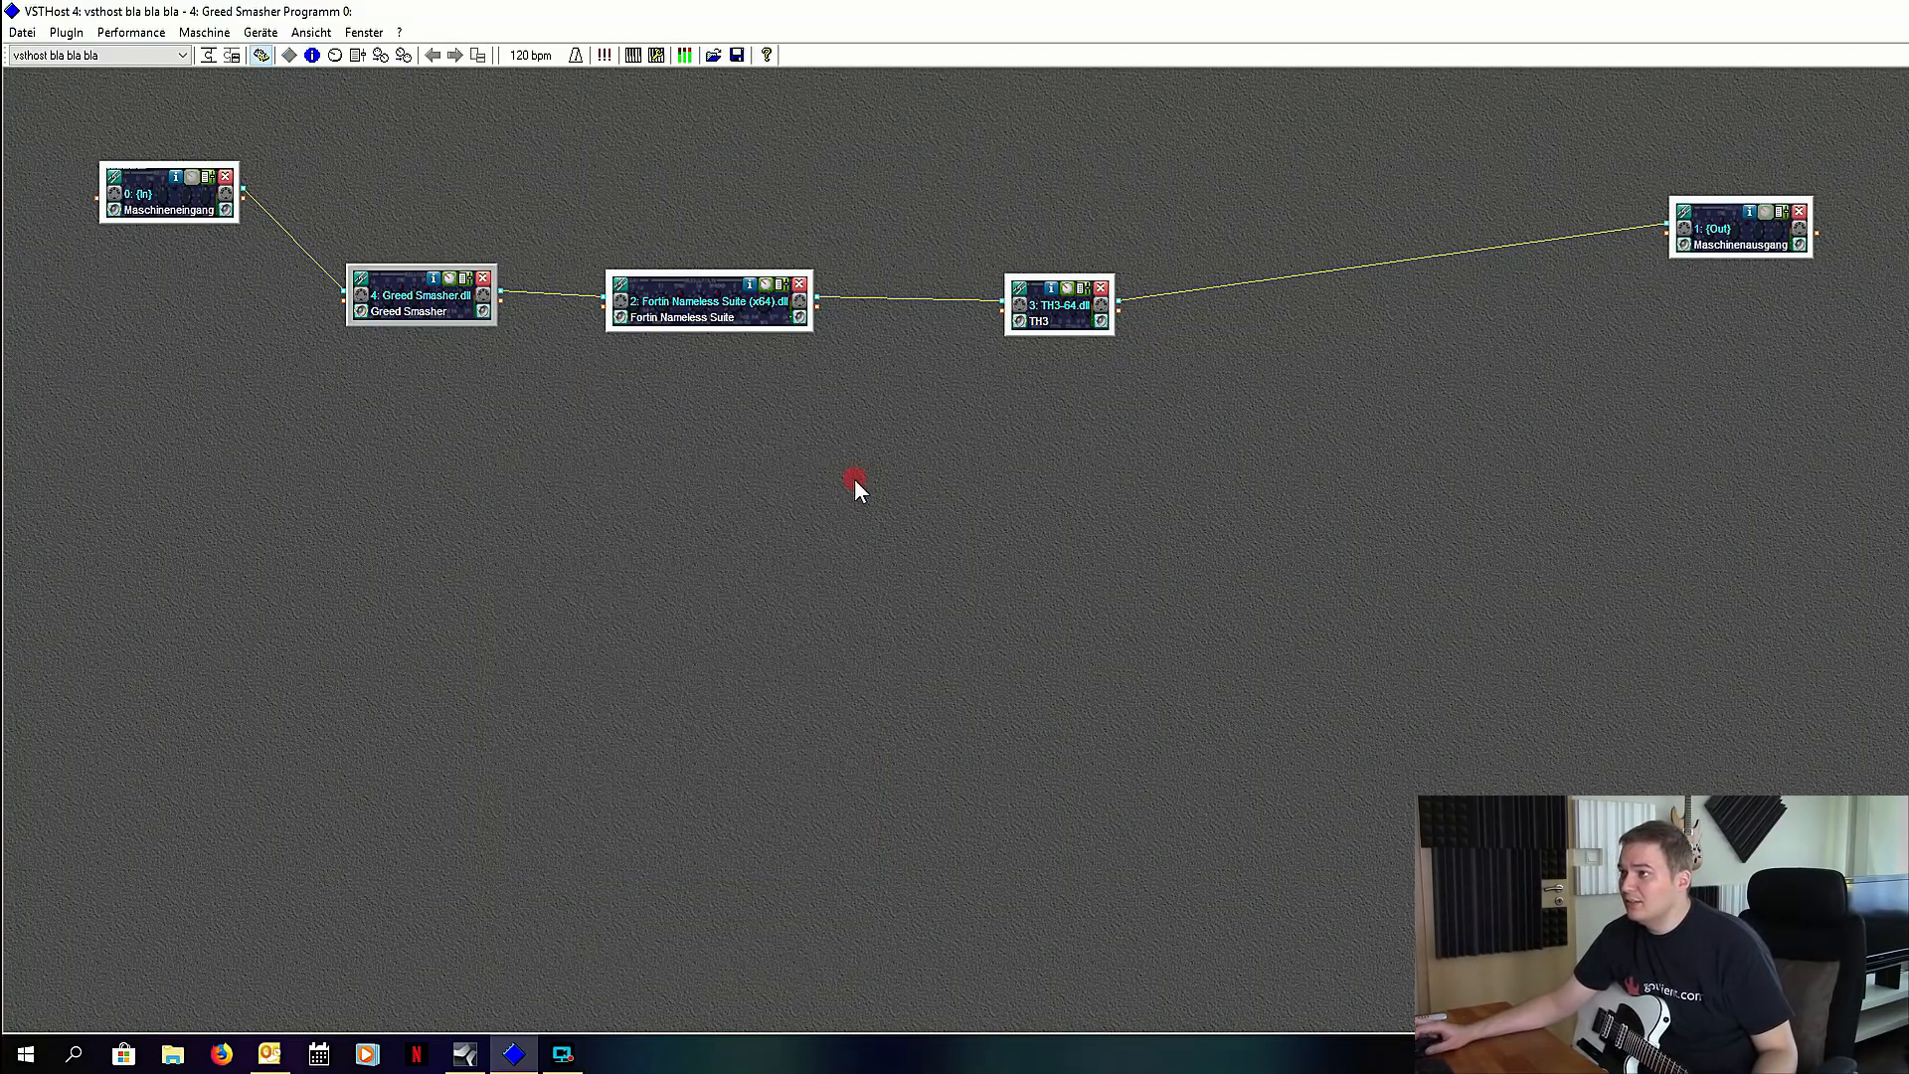
# Step: Load a second TH3-64.dll plugin and place its module below Fortin Nameless Suite
pyautogui.click(210, 56)
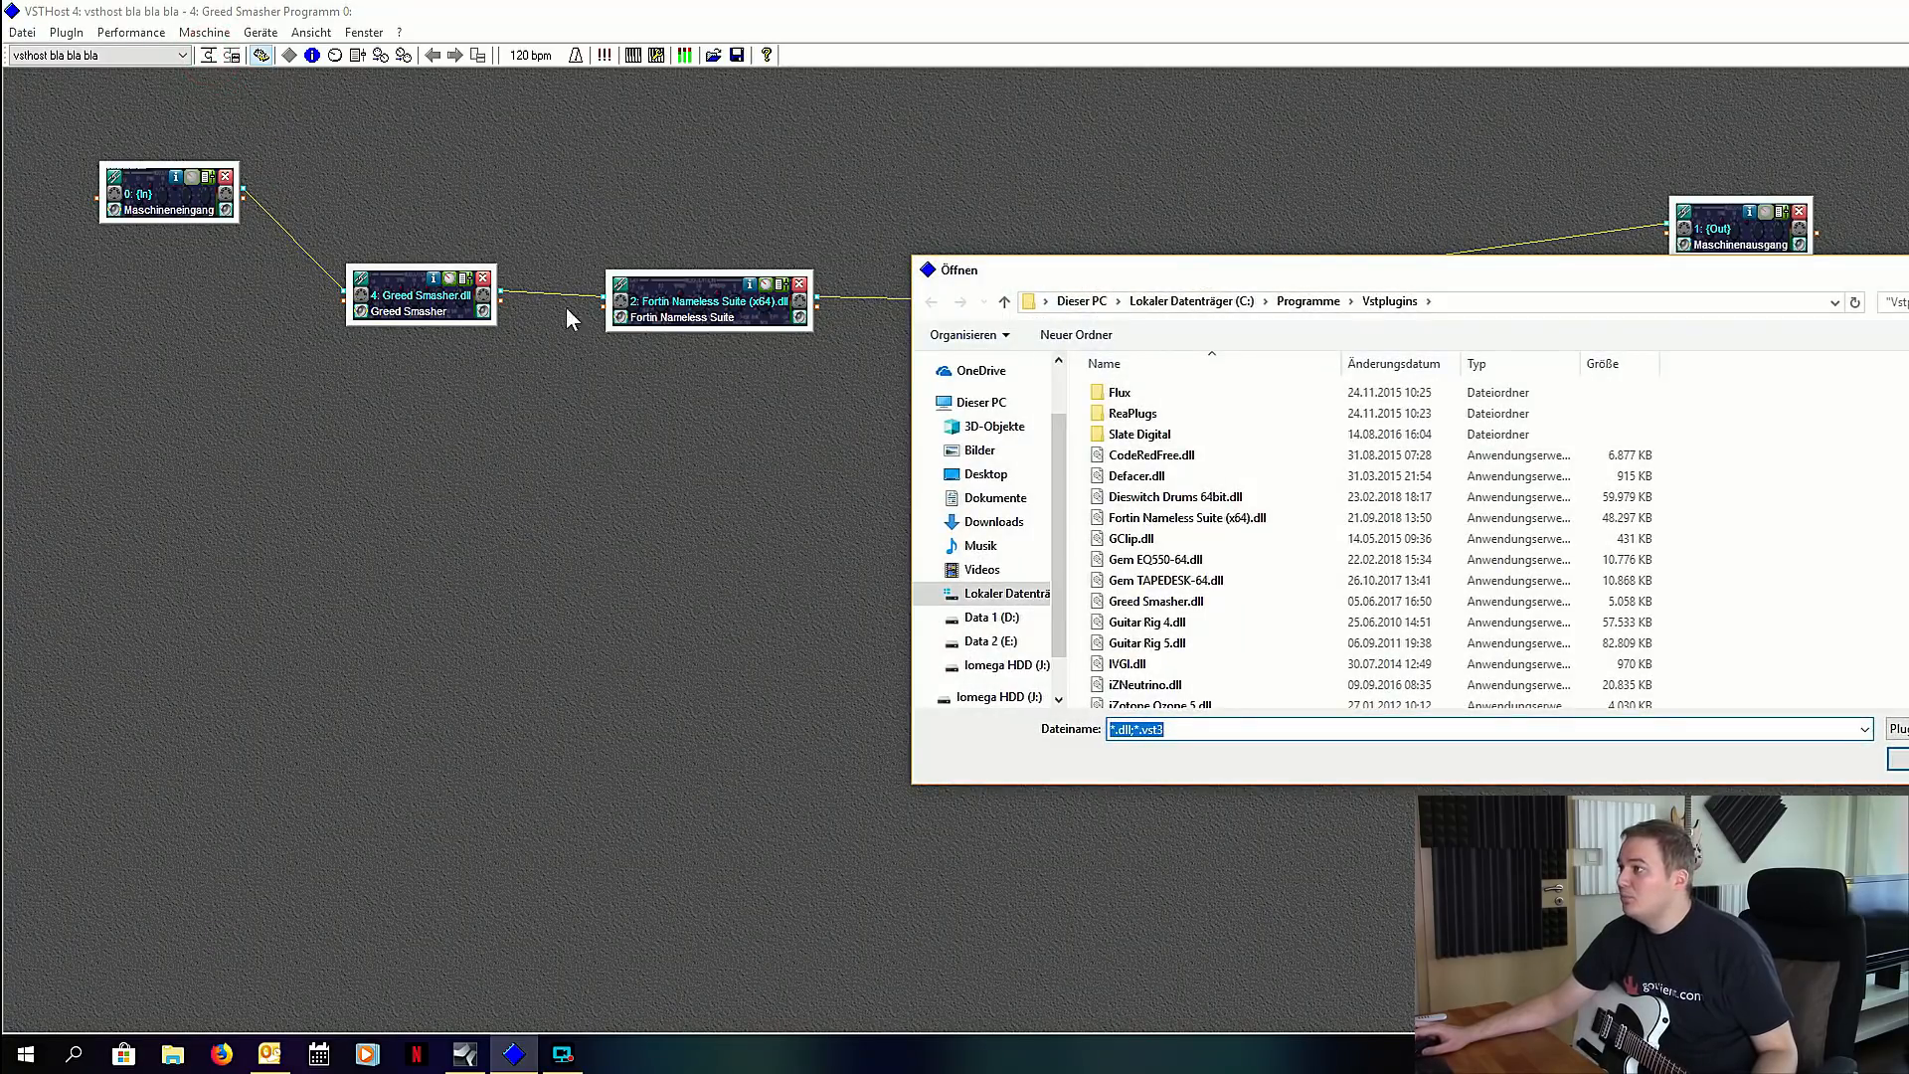
pyautogui.scroll(-5, 1382, 546)
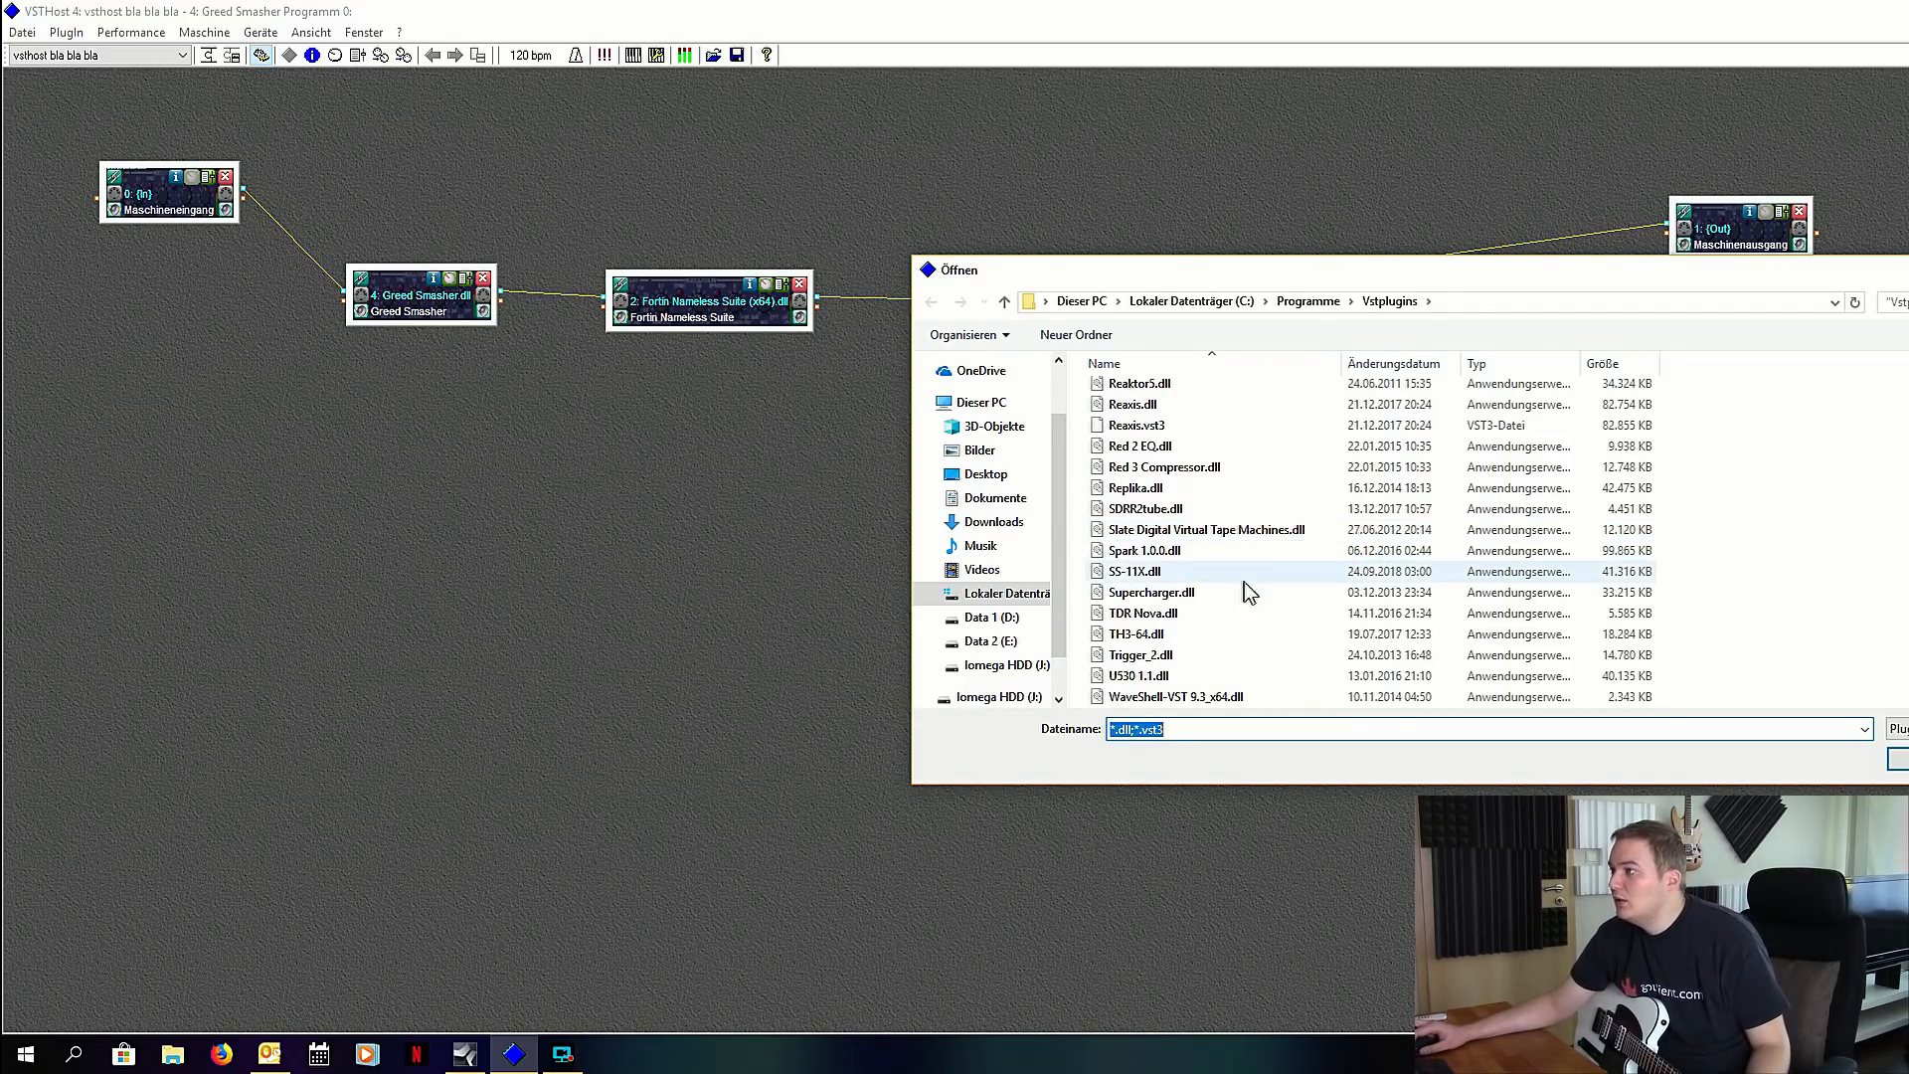
pyautogui.click(1253, 641)
pyautogui.doubleClick(1205, 634)
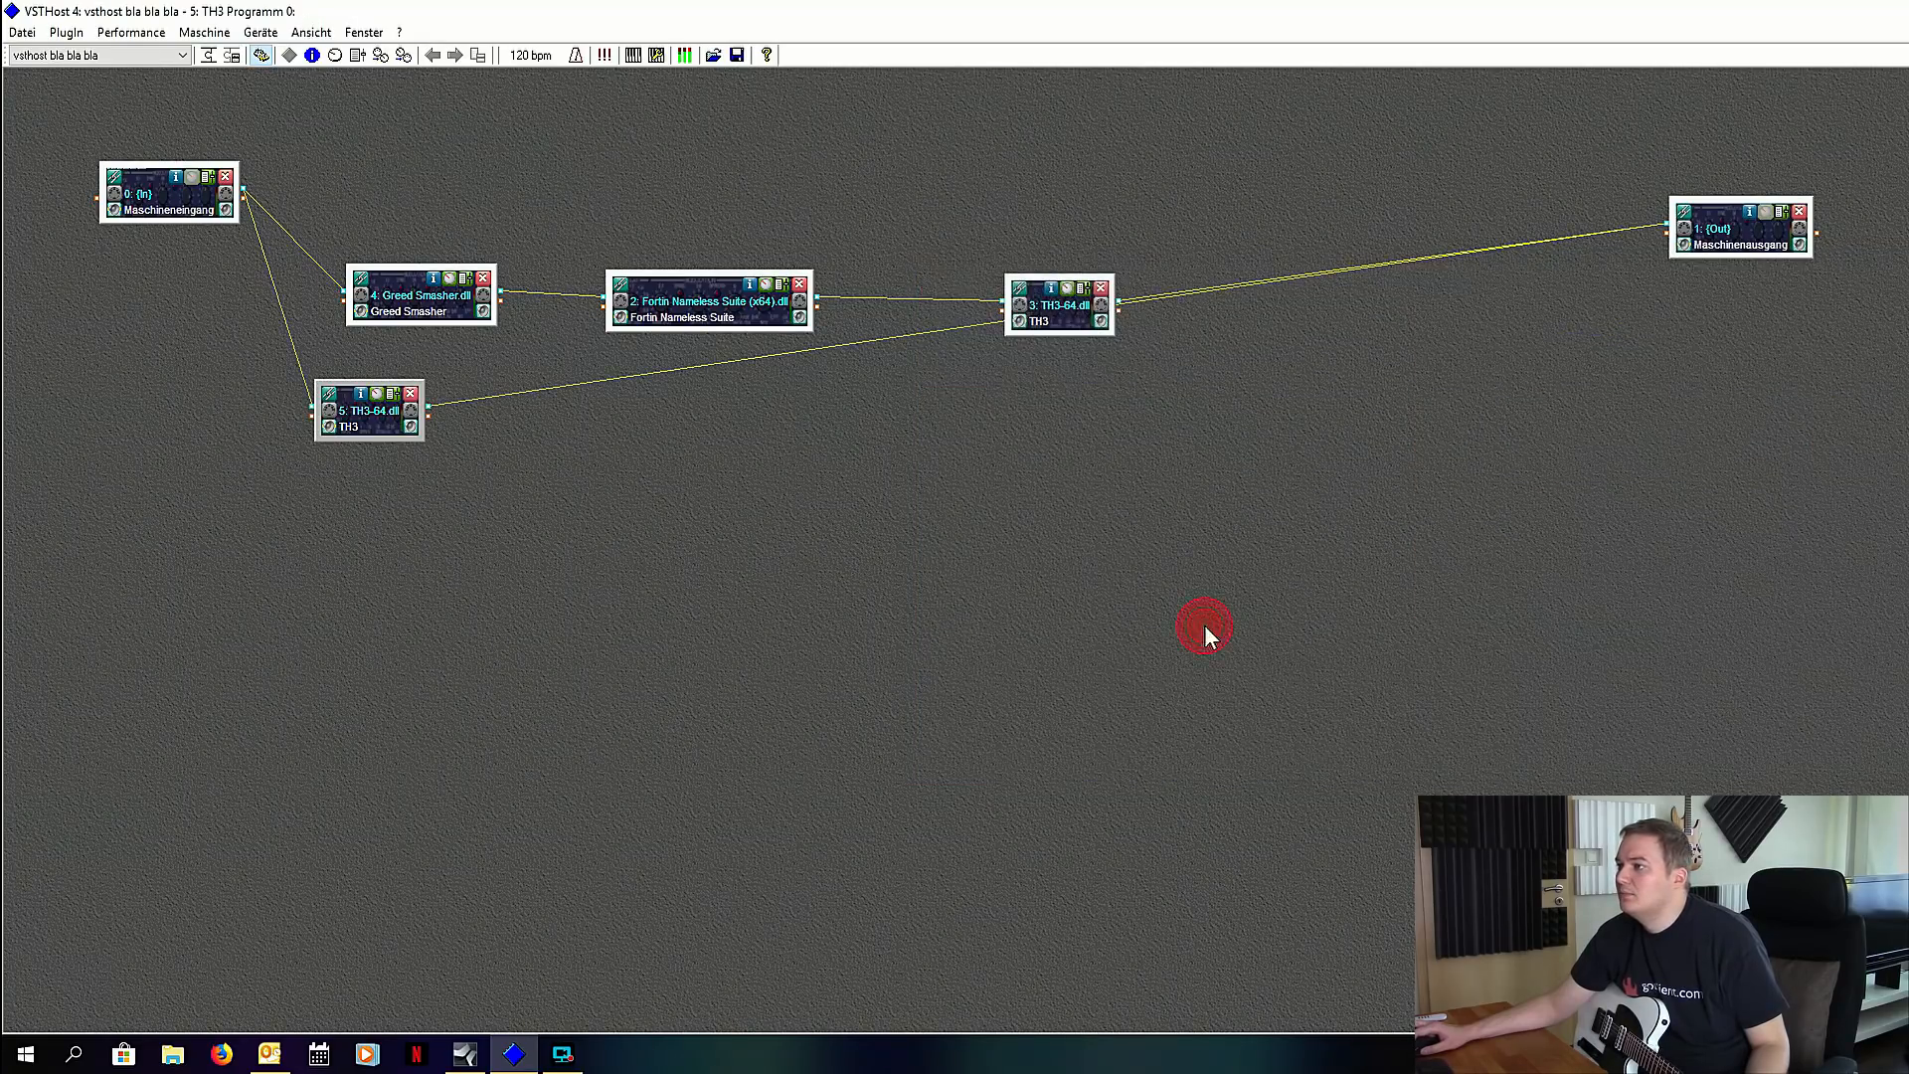
pyautogui.moveTo(417, 451); pyautogui.dragTo(731, 442)
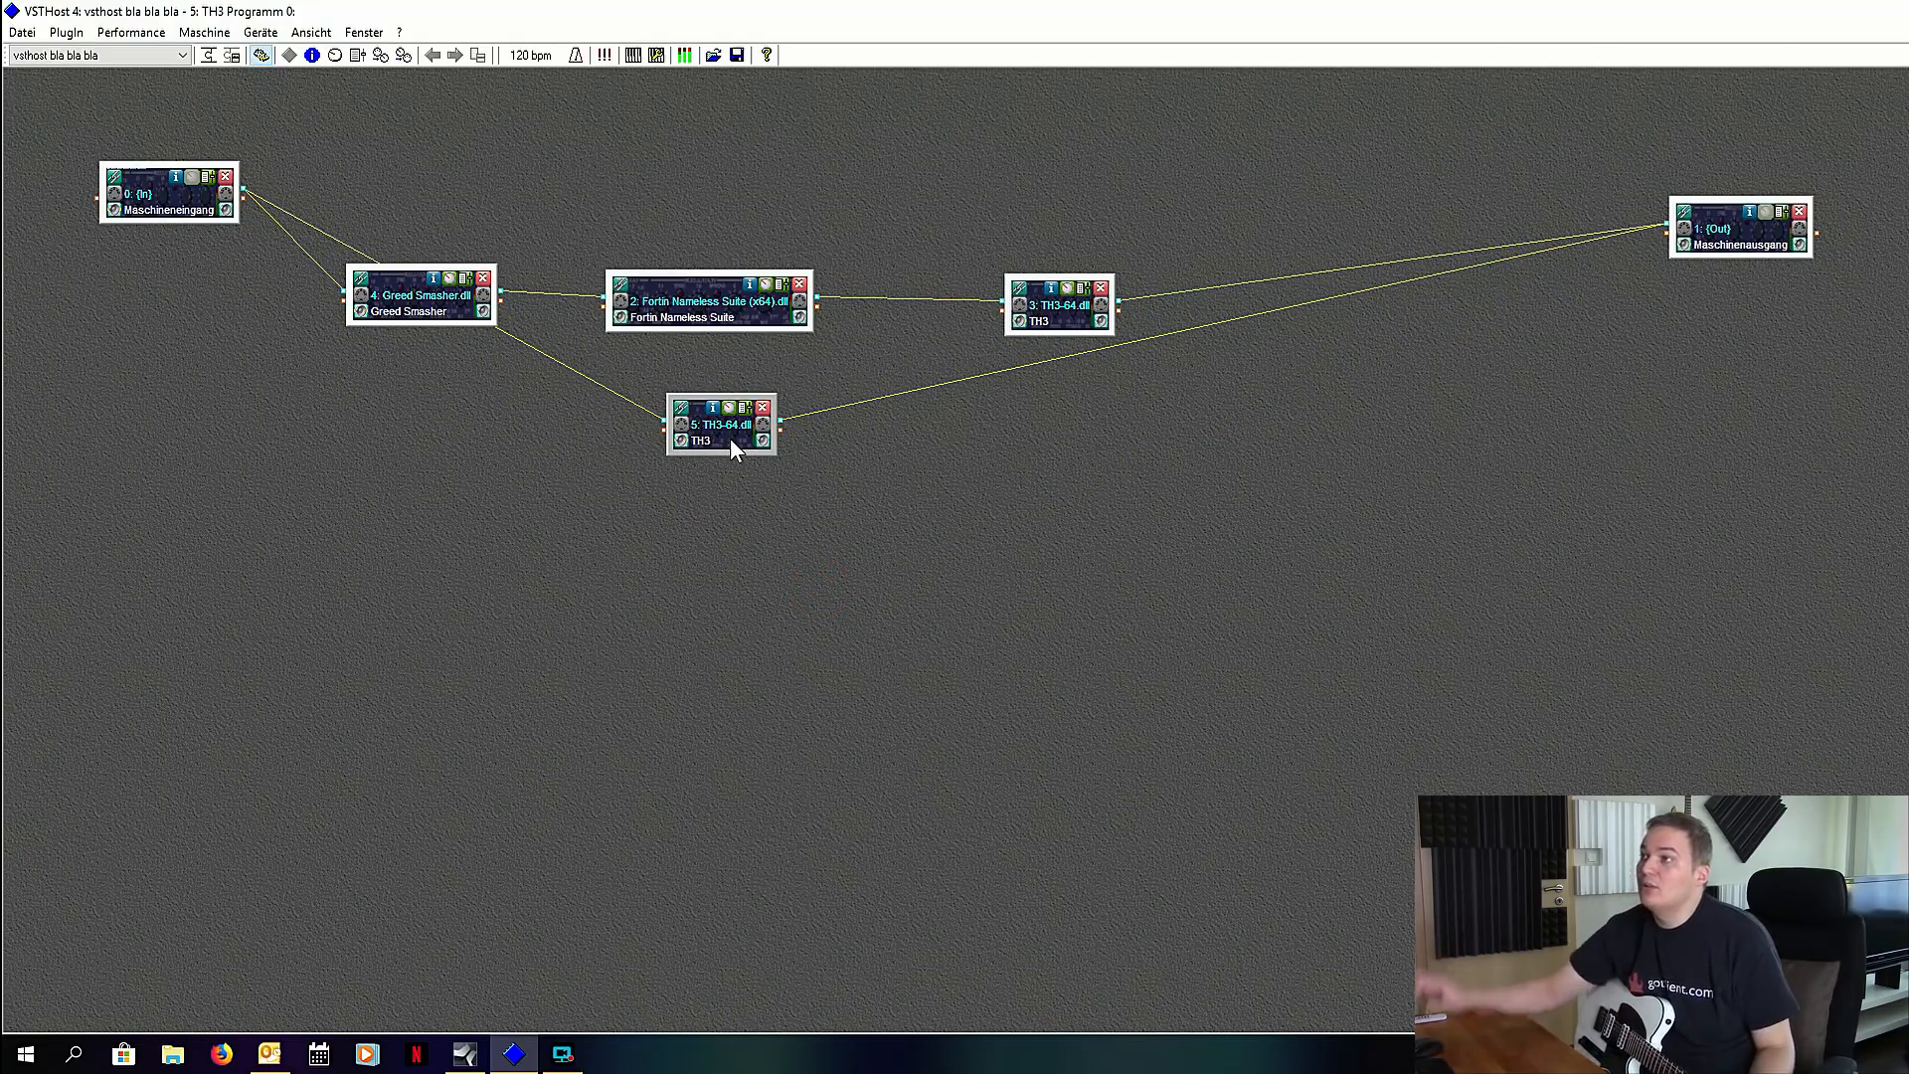
# Step: Move Greed Smasher slightly down and chain the second TH3 after it instead of the machine input
pyautogui.moveTo(461, 311); pyautogui.dragTo(453, 361)
pyautogui.click(682, 410)
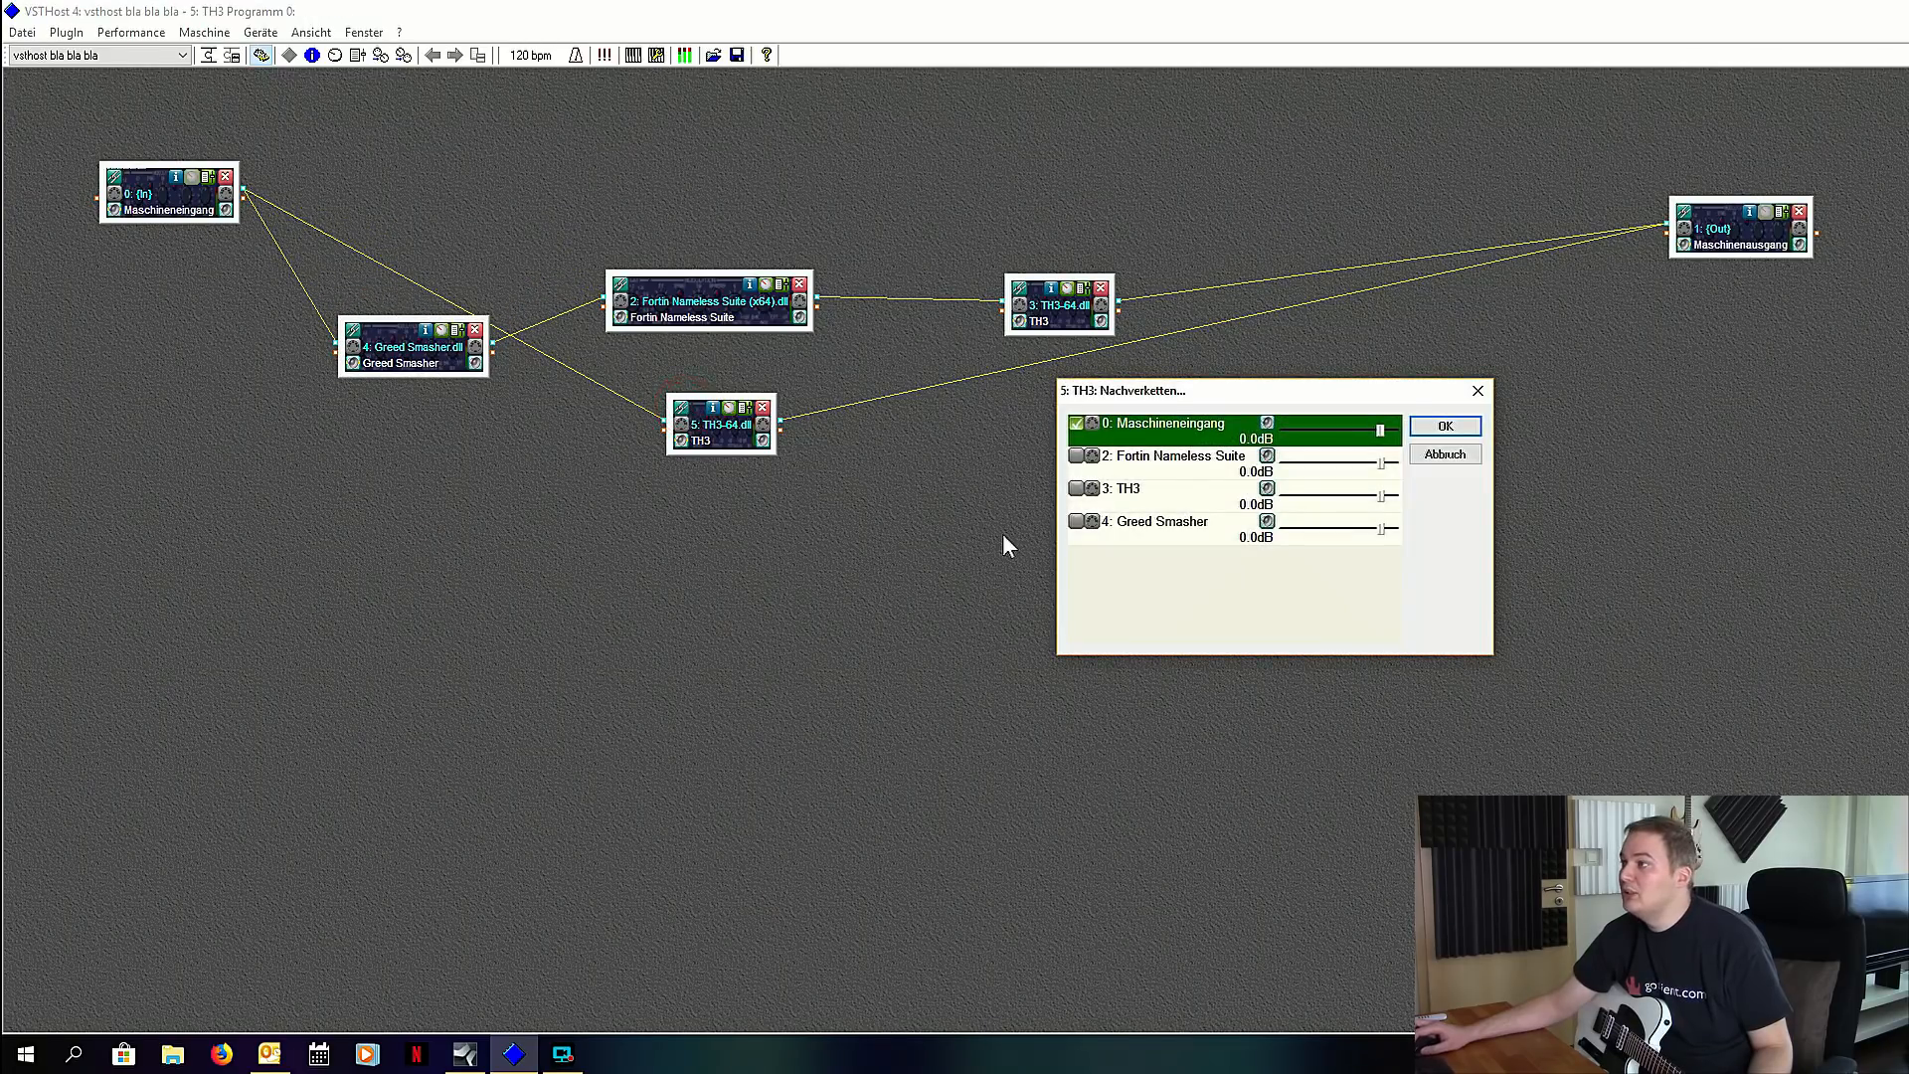
pyautogui.click(1076, 424)
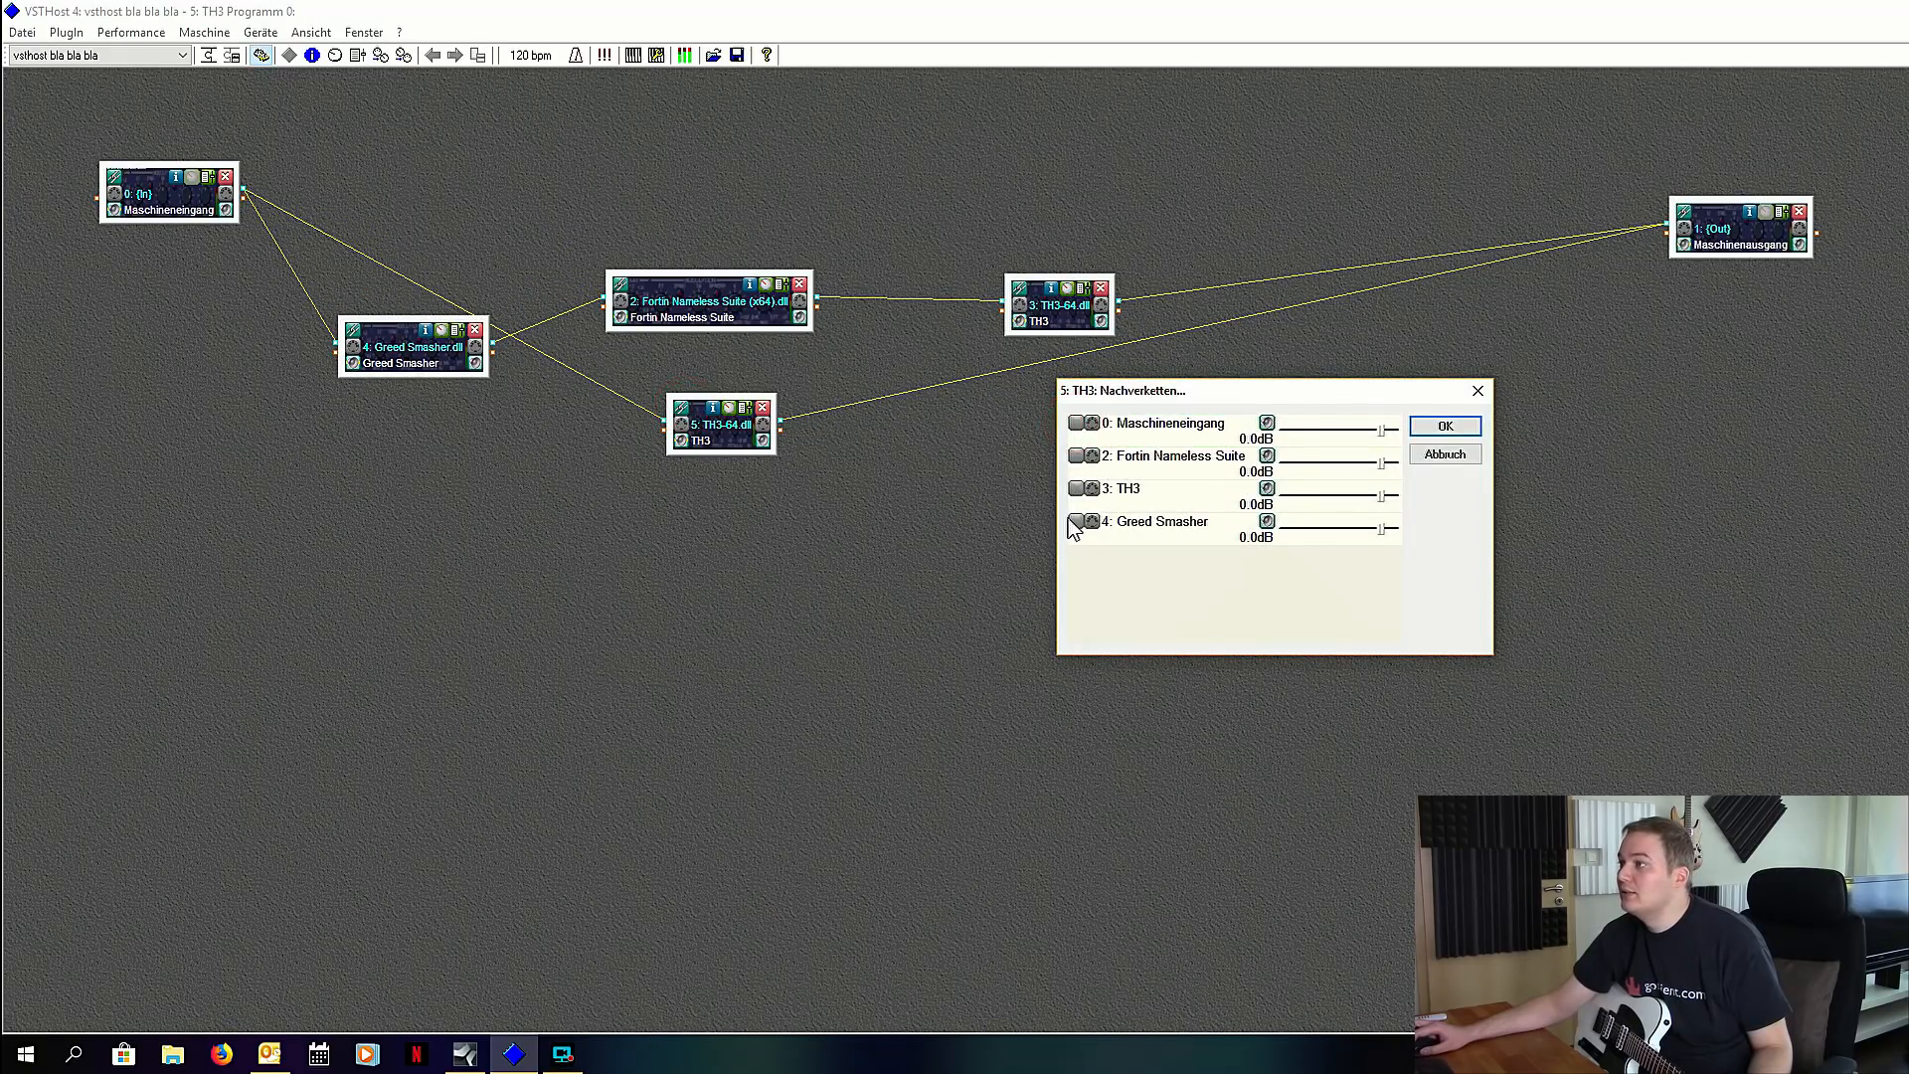
pyautogui.click(1076, 522)
pyautogui.click(1458, 433)
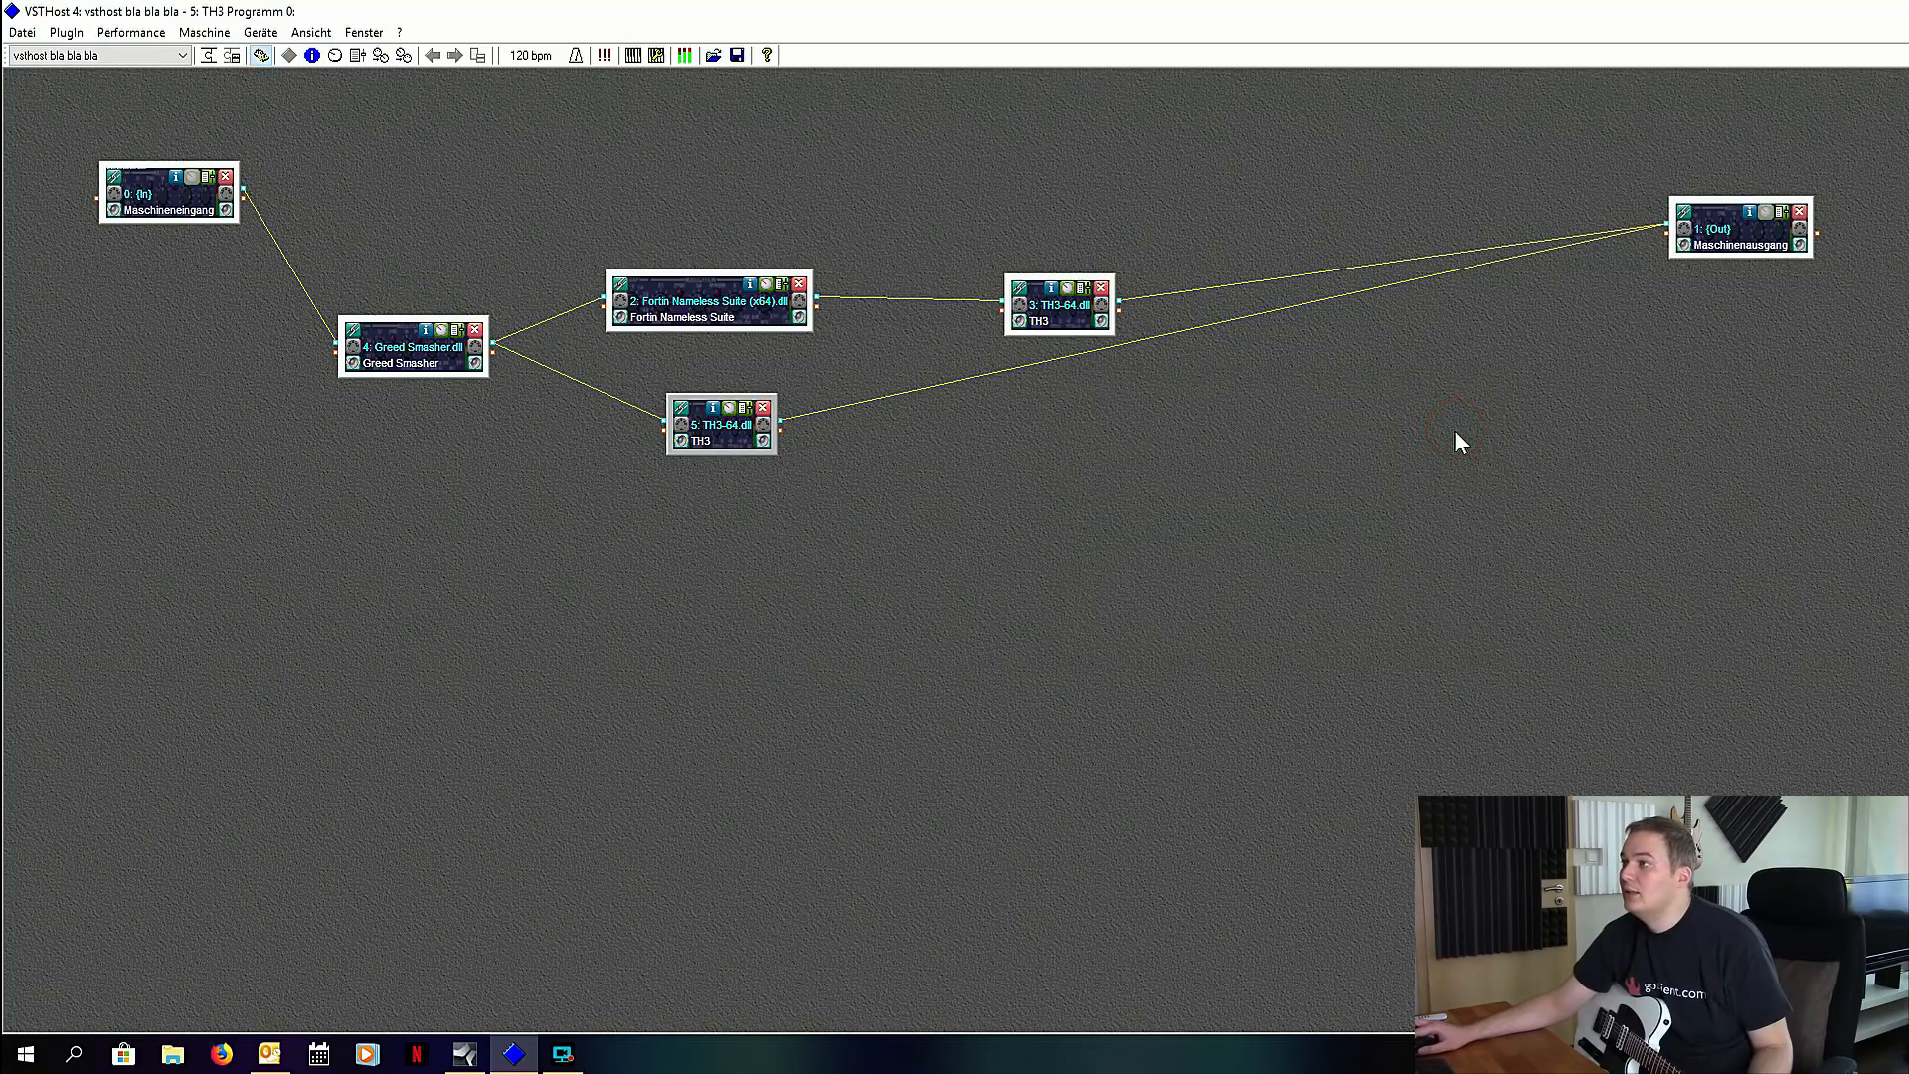
# Step: Chain the first TH3 after both Fortin Nameless Suite and the second TH3
pyautogui.click(1023, 287)
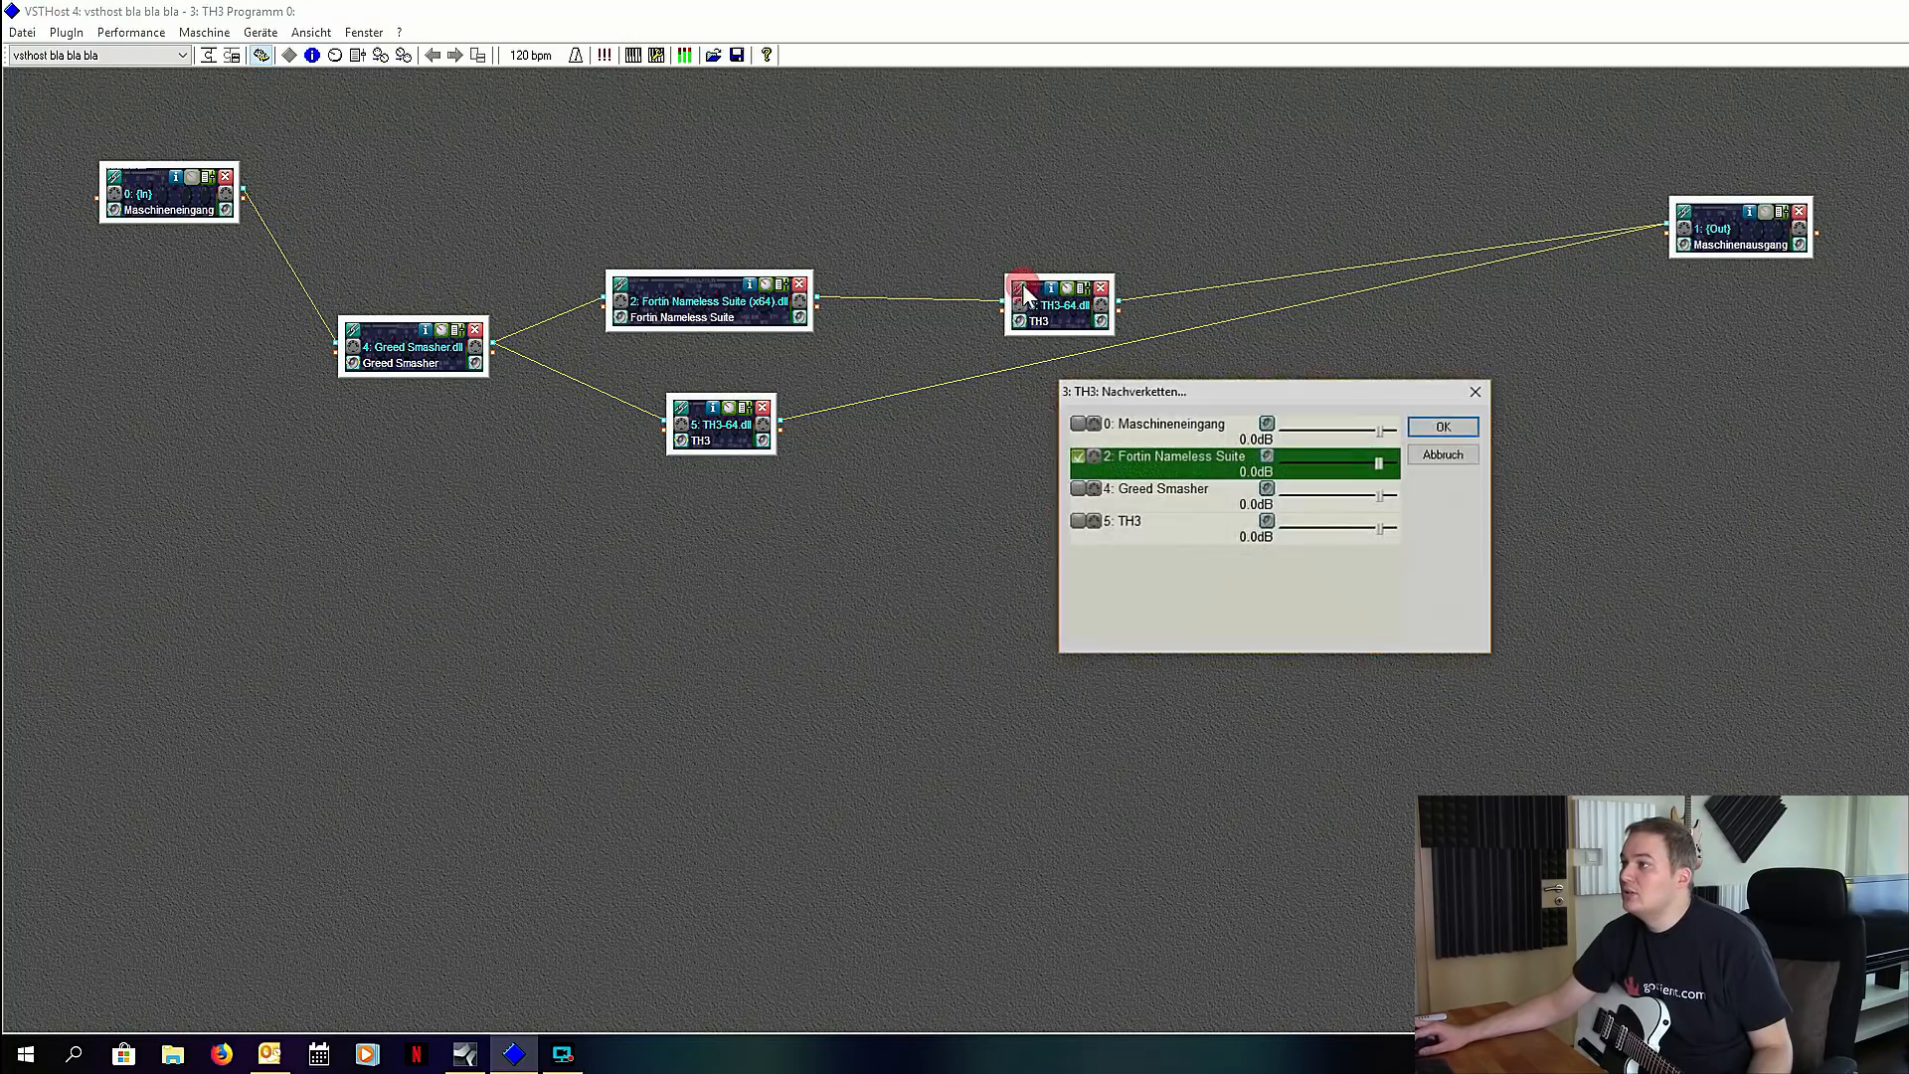
pyautogui.click(1076, 455)
pyautogui.click(1078, 521)
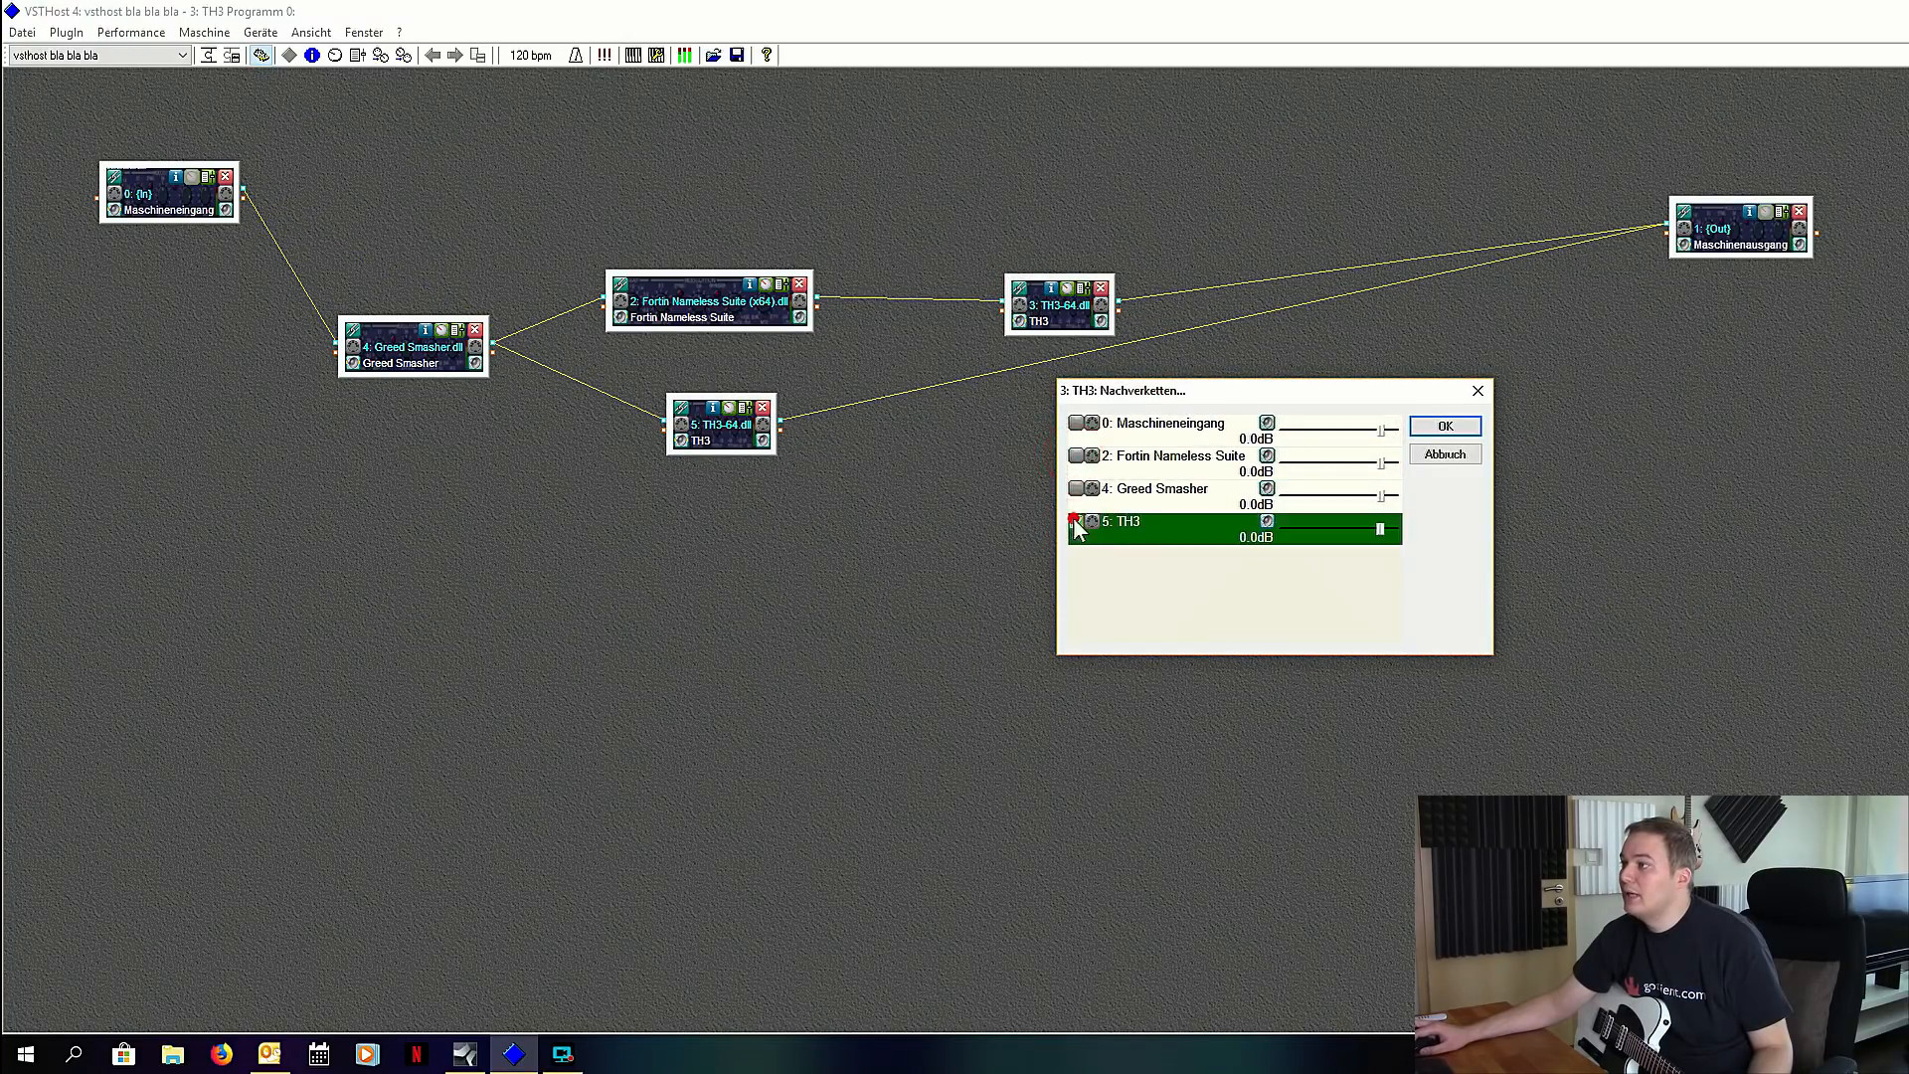
pyautogui.click(1422, 427)
pyautogui.click(1018, 288)
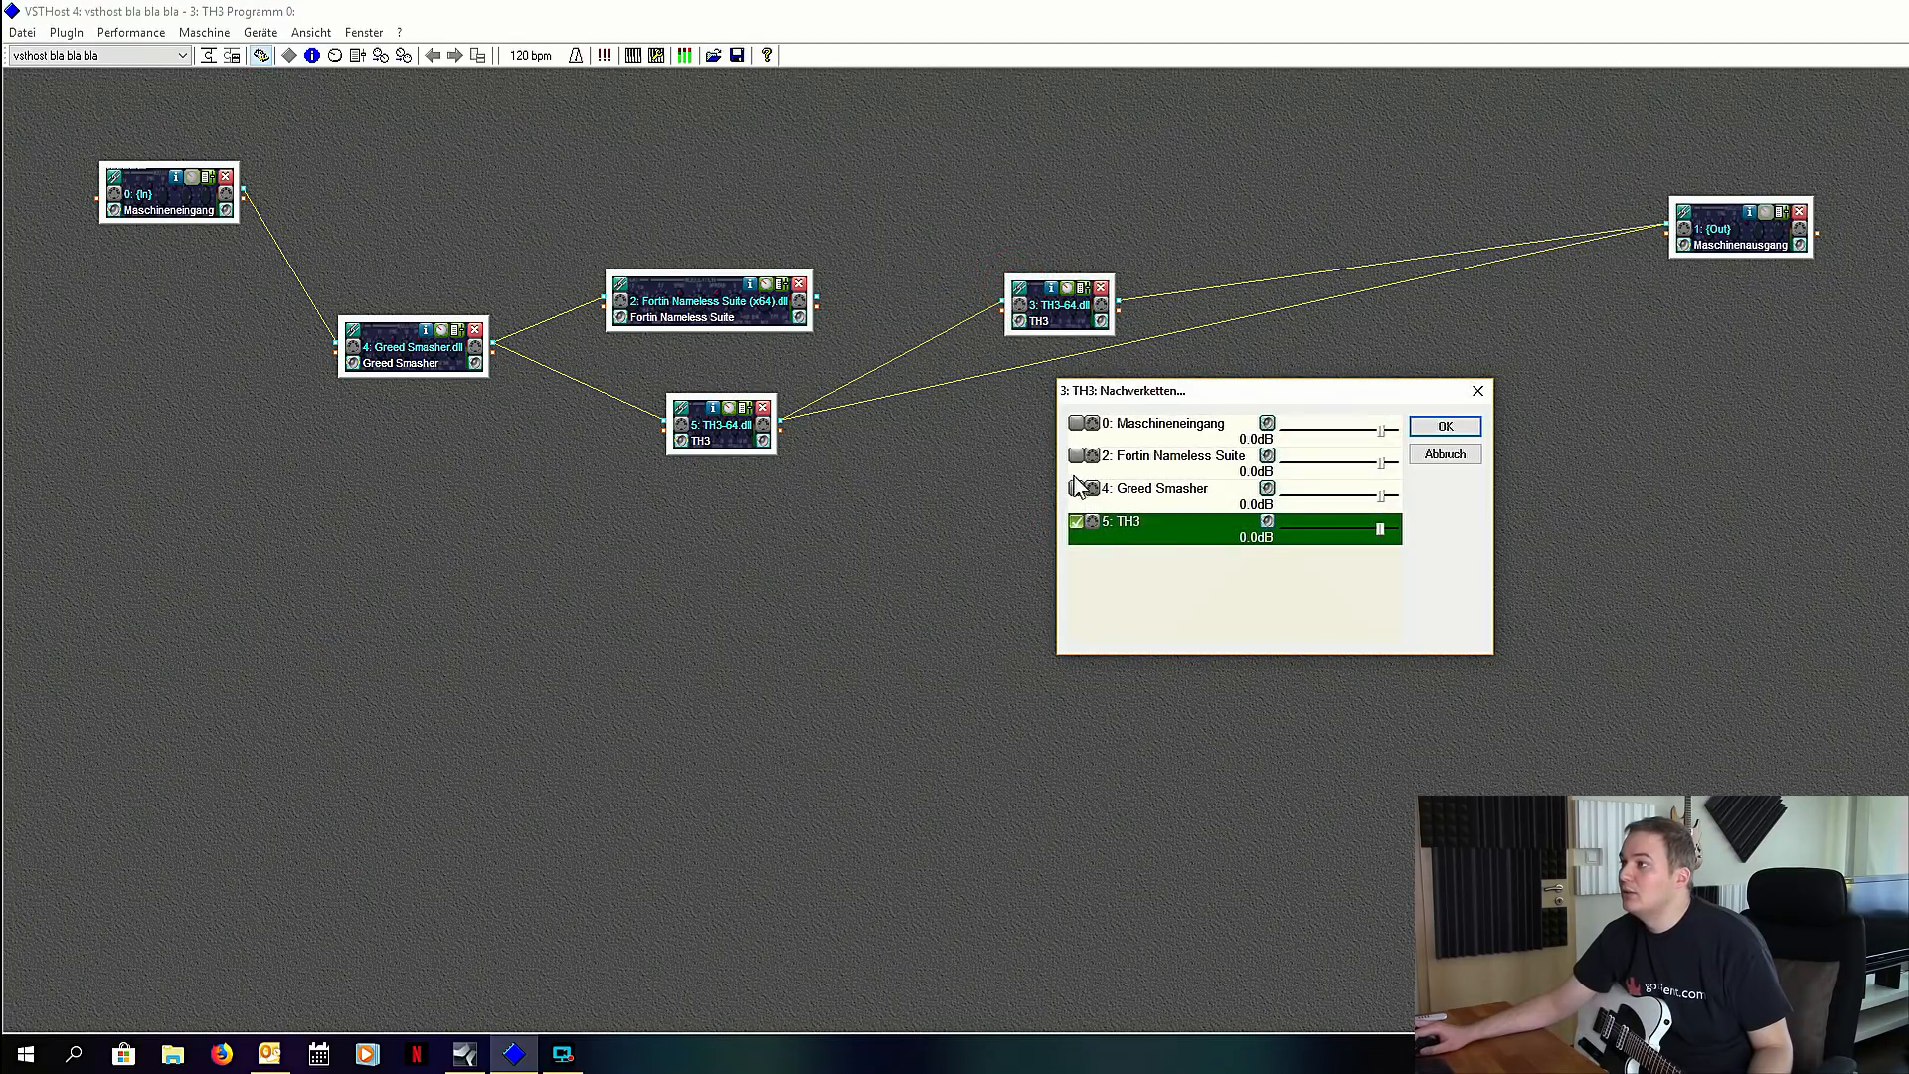
pyautogui.click(1077, 457)
pyautogui.click(1445, 427)
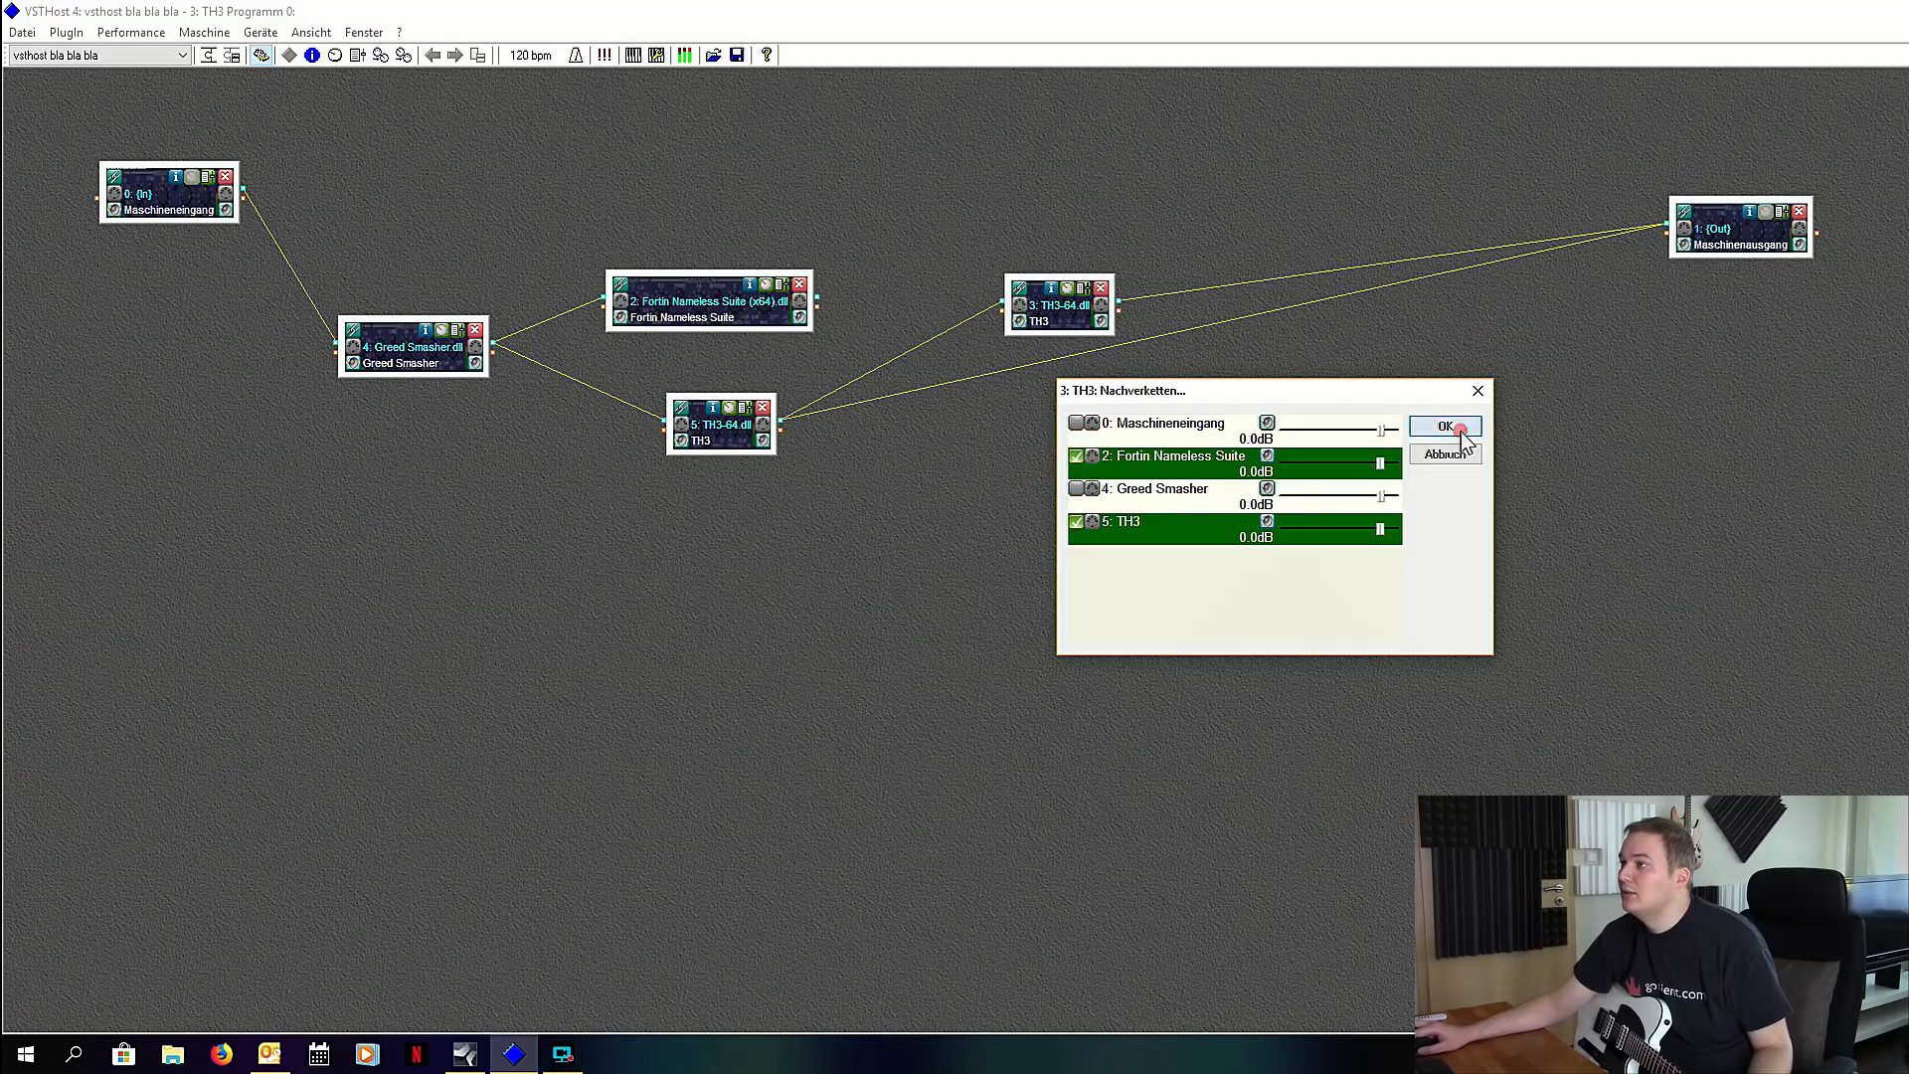
# Step: Unchain the second TH3 from the machine output, keeping only the first TH3 as its source
pyautogui.click(1684, 211)
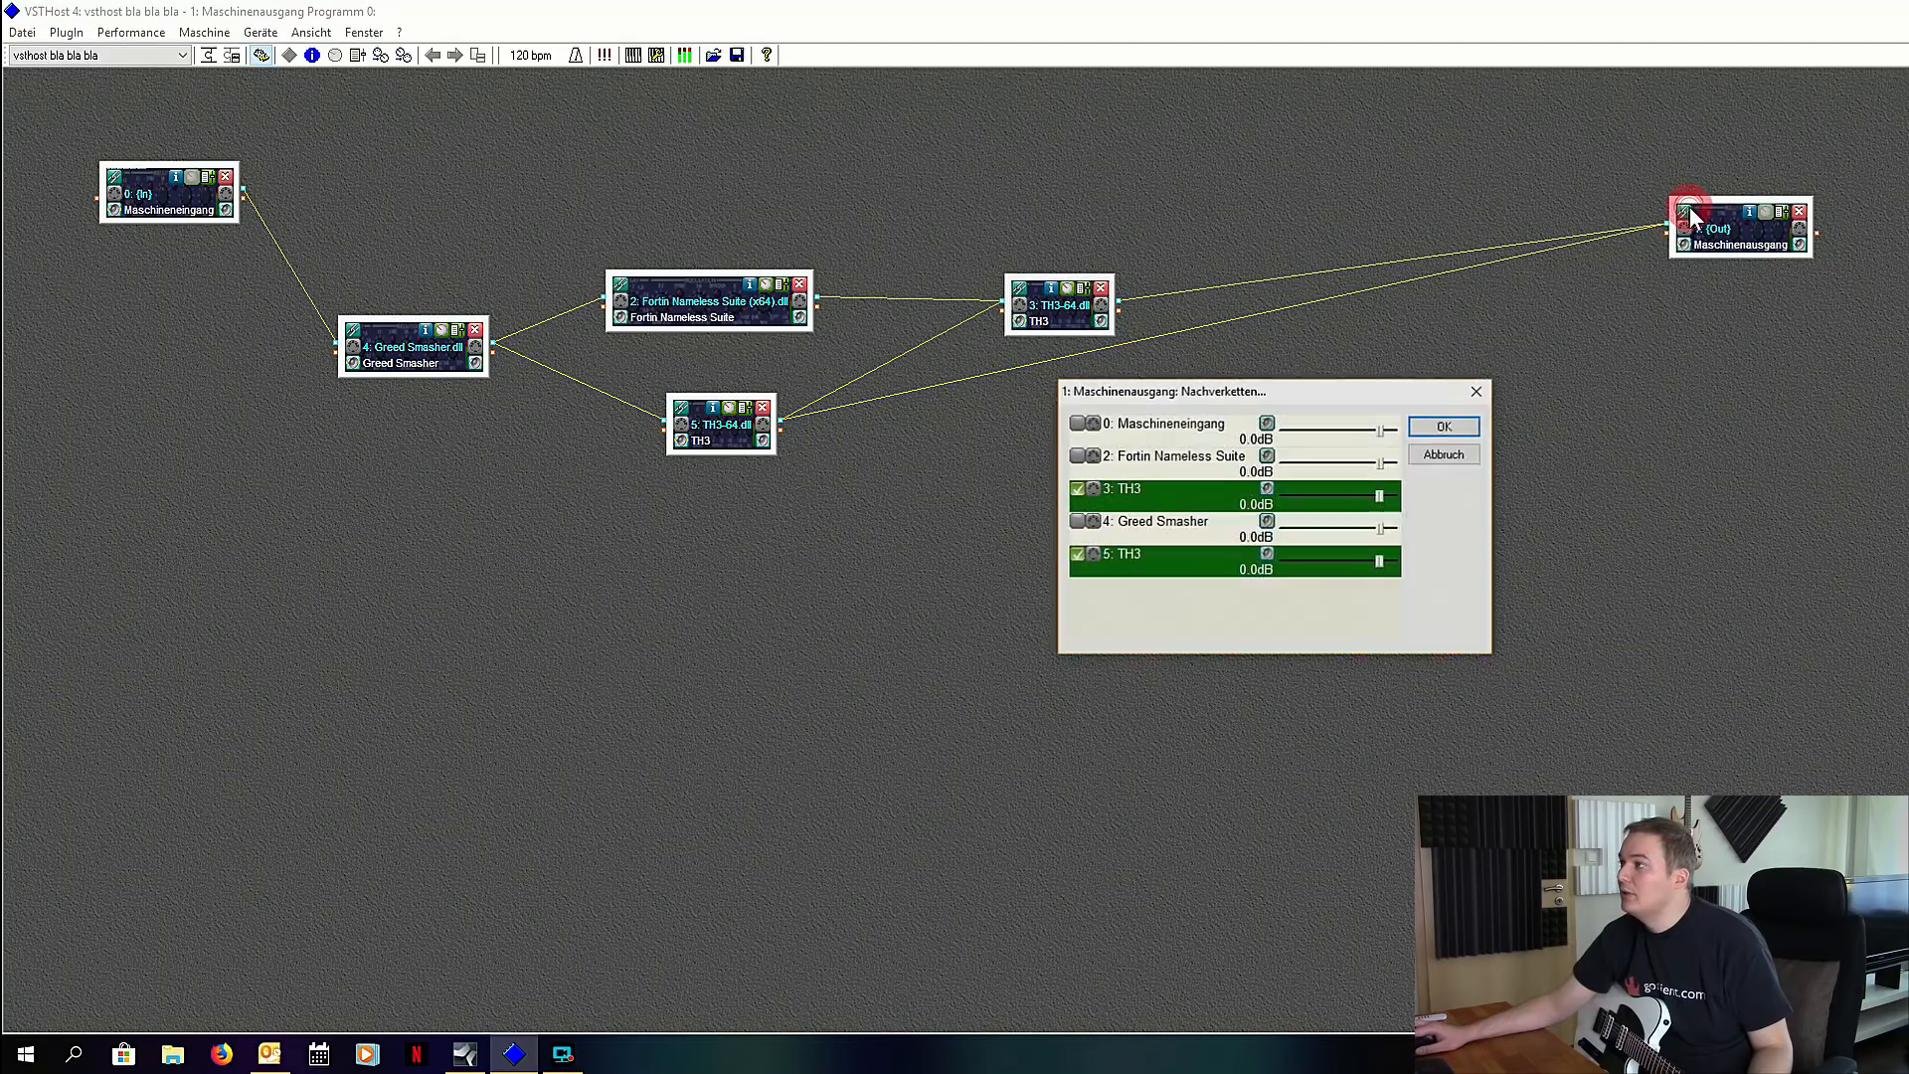
pyautogui.click(1075, 556)
pyautogui.click(1445, 426)
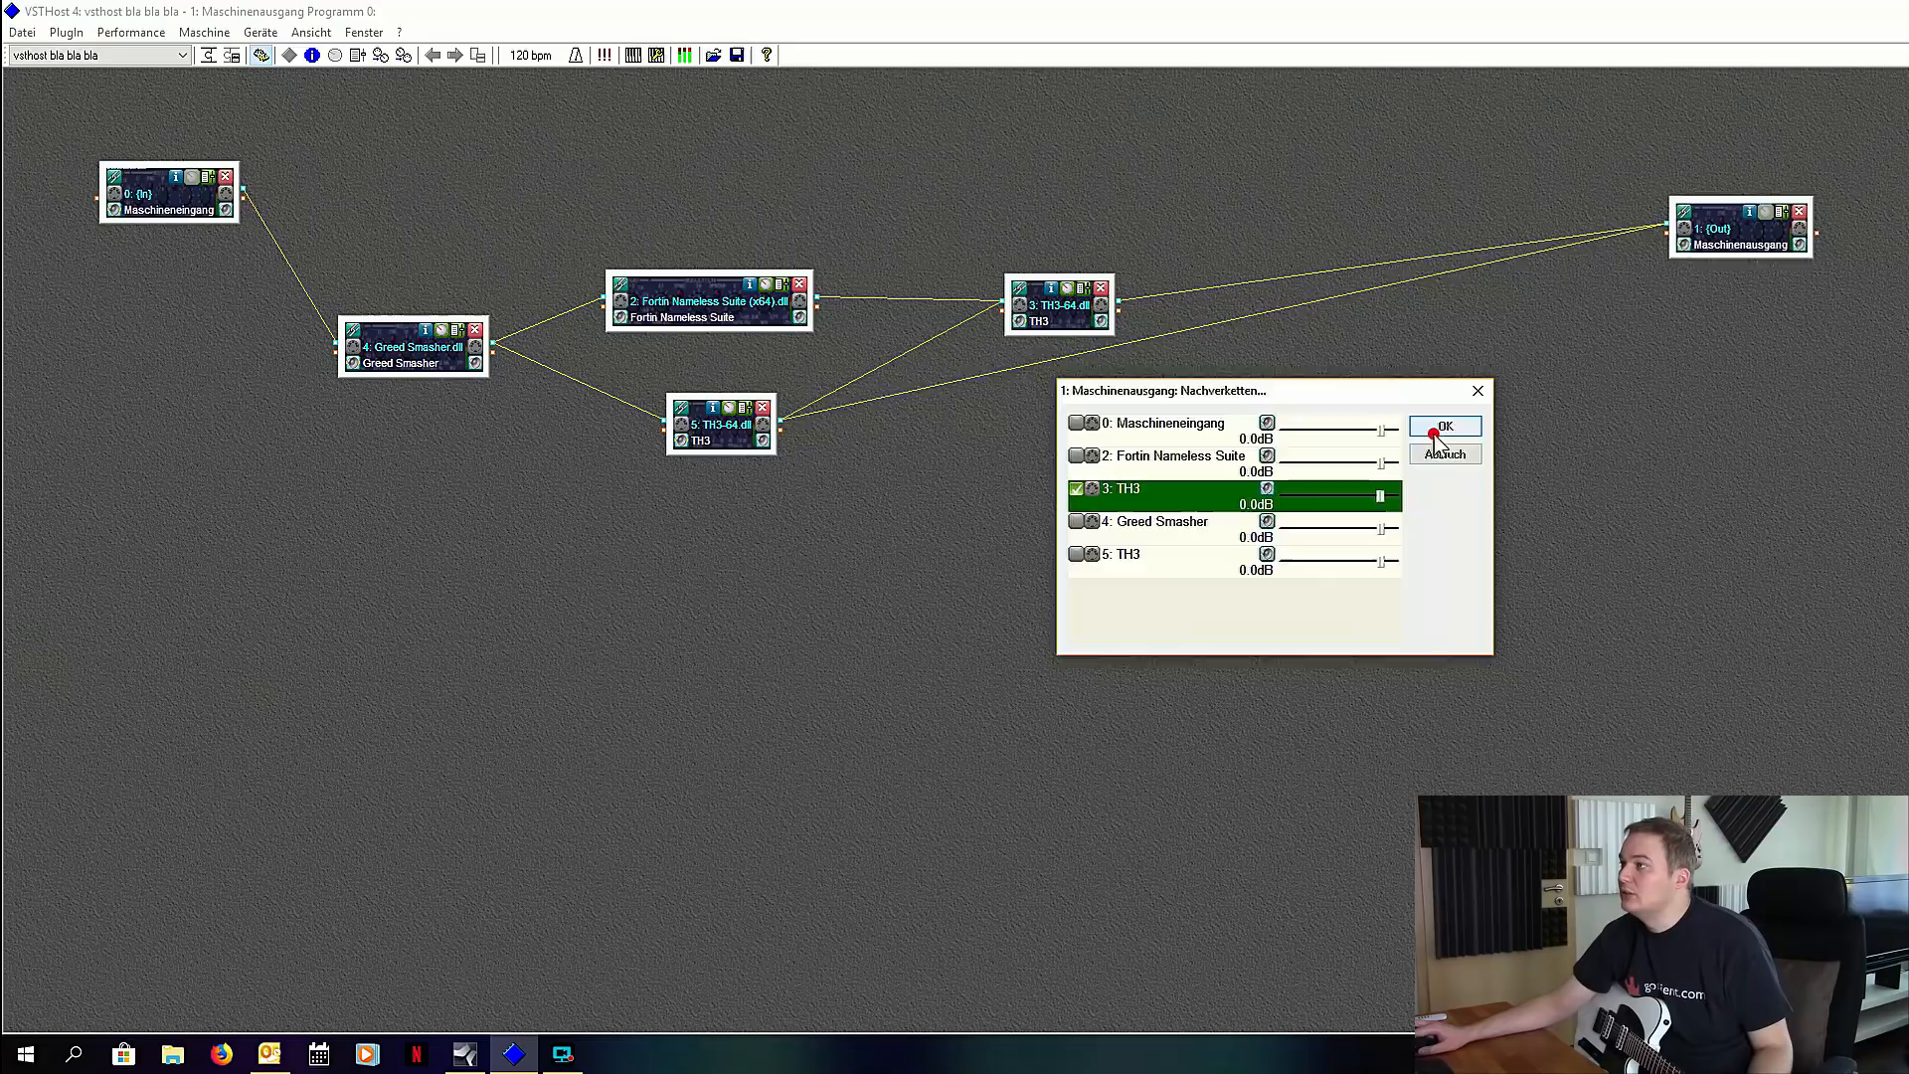
# Step: Arrange the modules so Fortin Nameless Suite and the second TH3 form parallel branches between Greed Smasher and the first TH3
pyautogui.moveTo(751, 319); pyautogui.dragTo(807, 295)
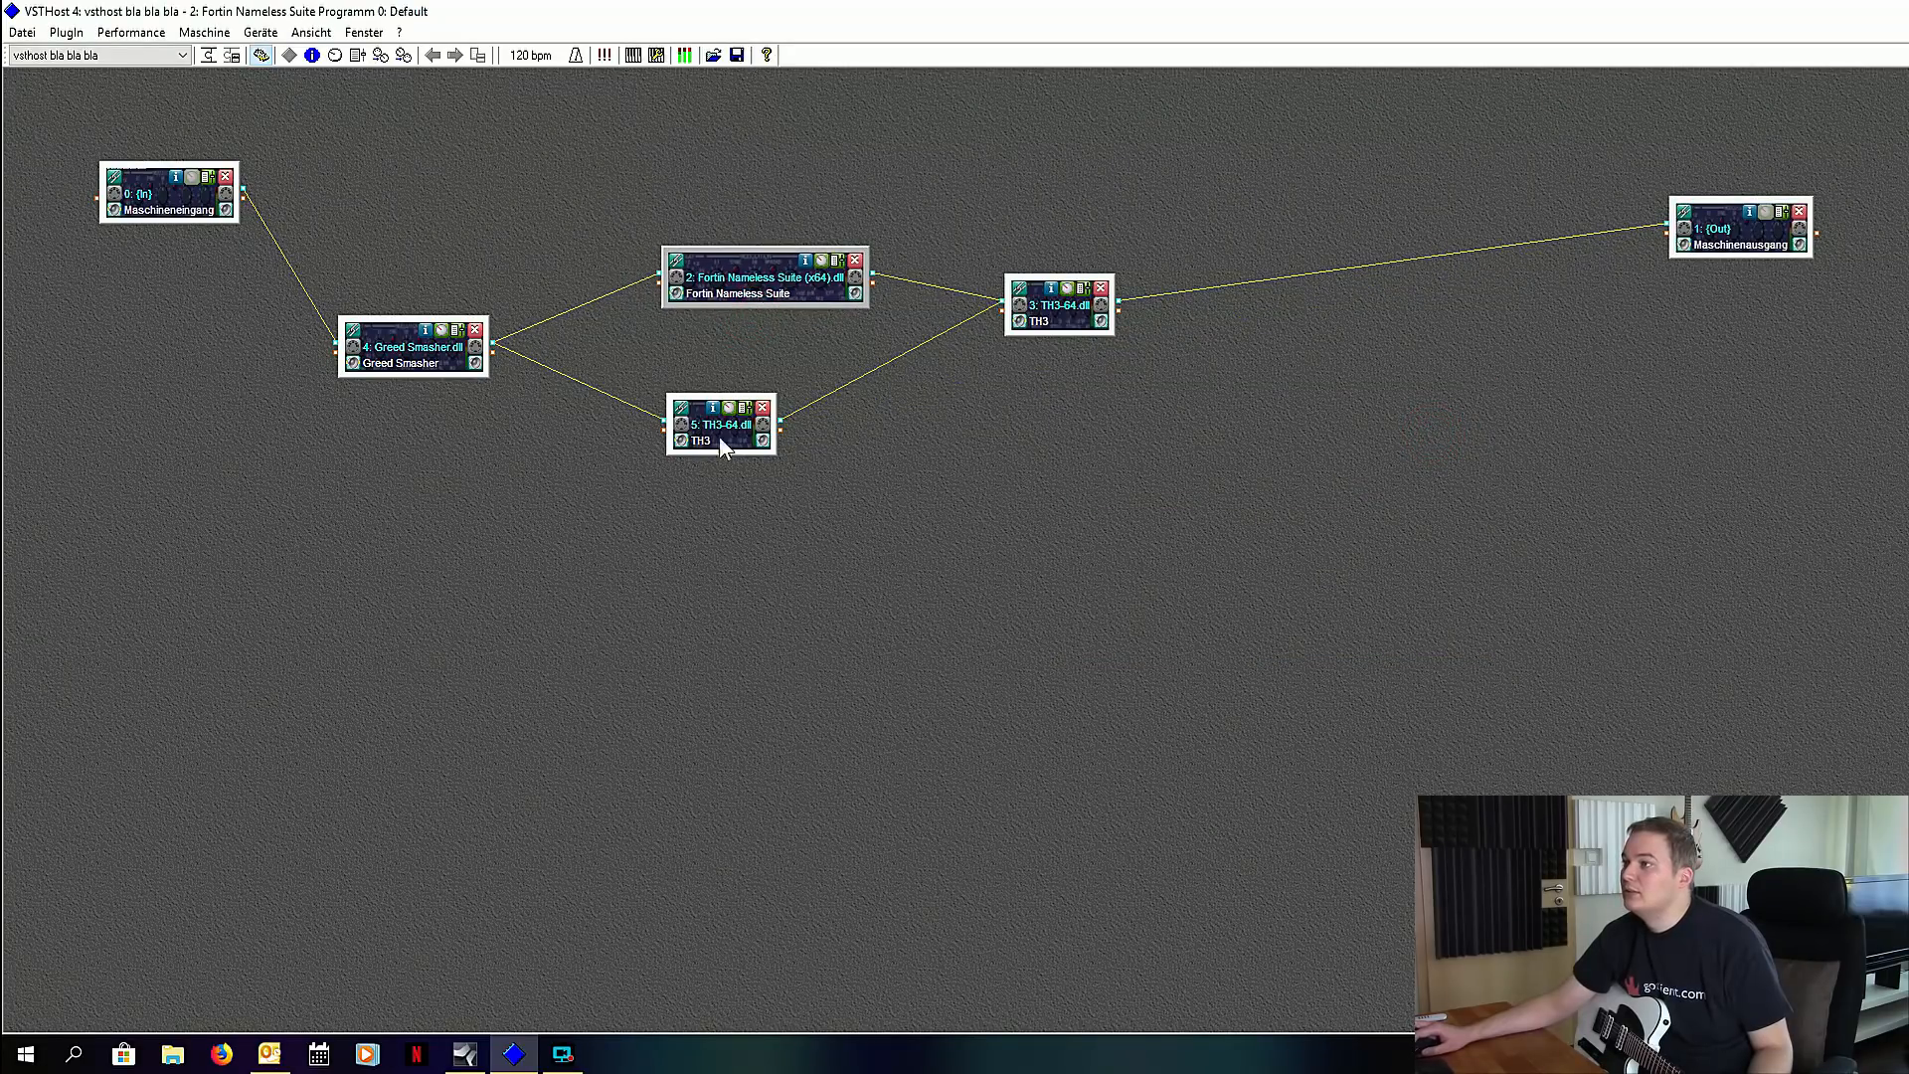
pyautogui.moveTo(719, 435); pyautogui.dragTo(742, 420)
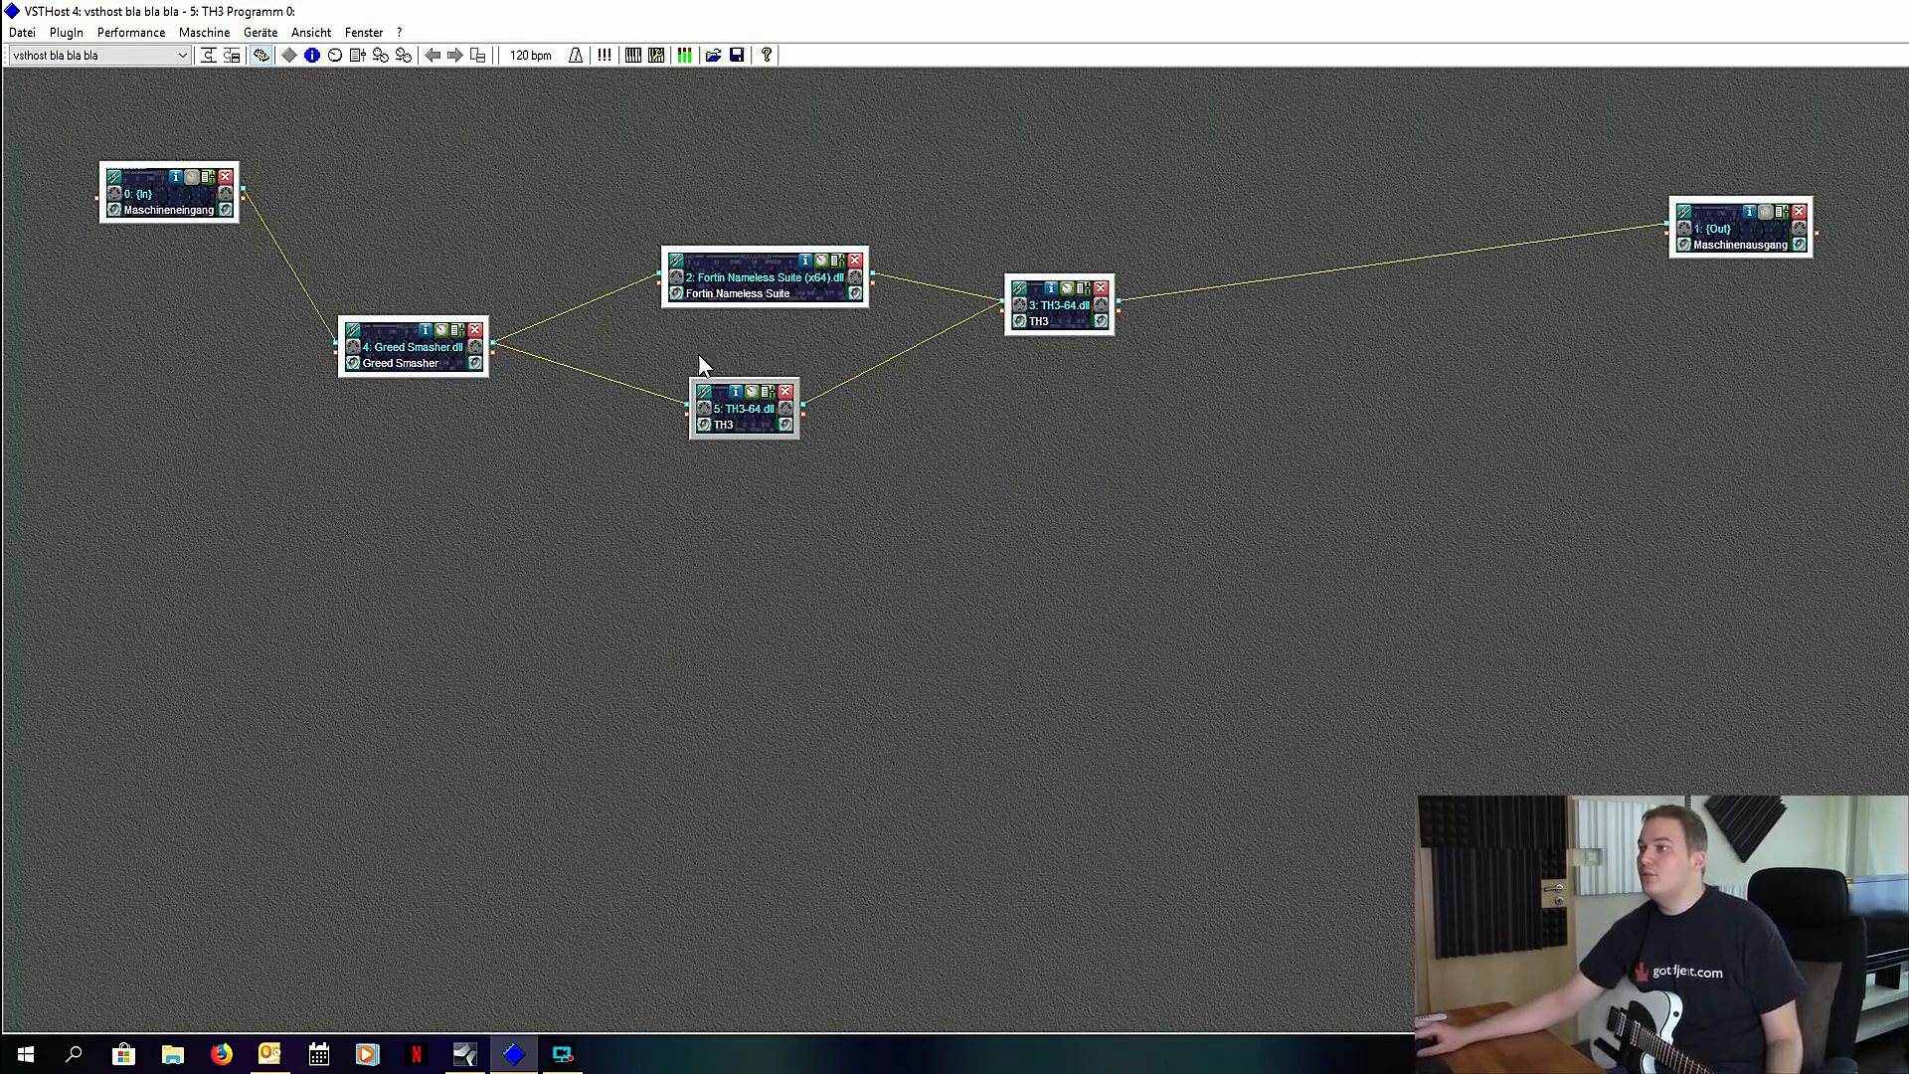
pyautogui.moveTo(431, 360); pyautogui.dragTo(468, 337)
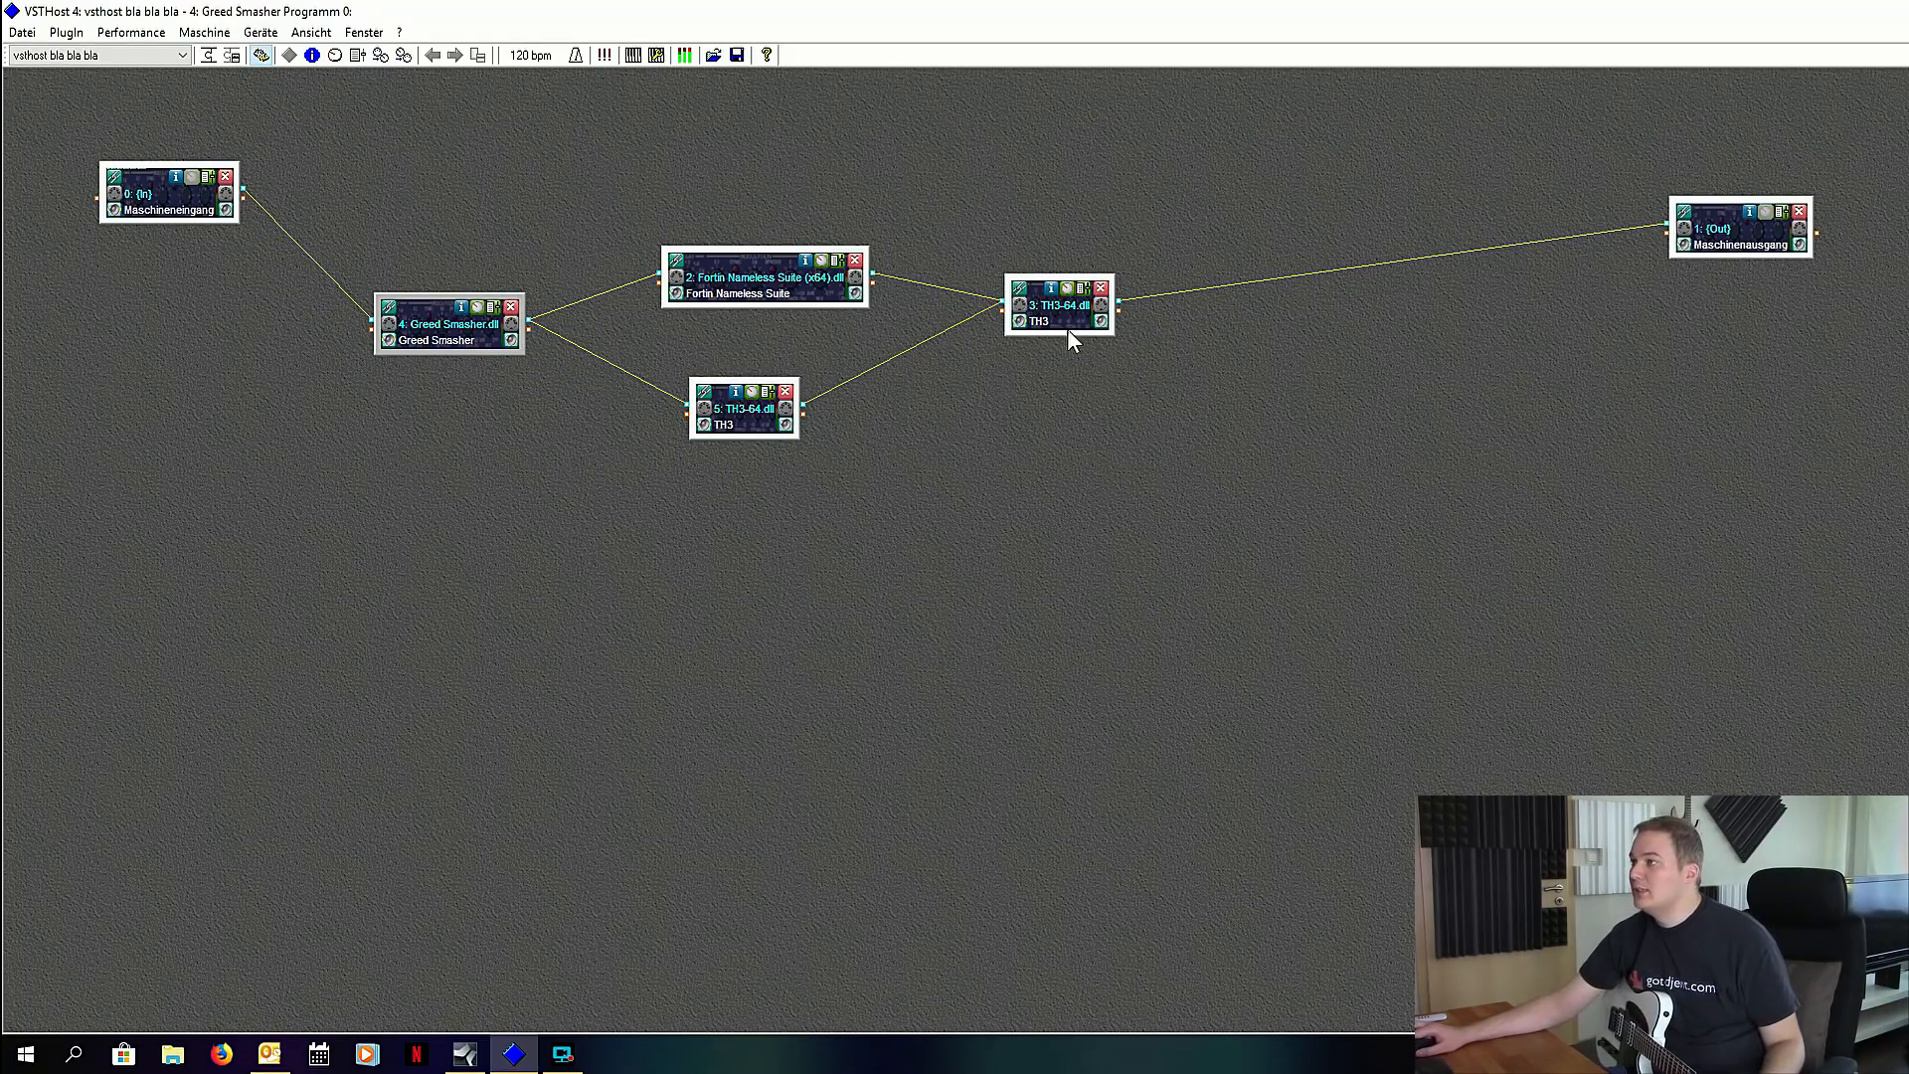
pyautogui.moveTo(1068, 330); pyautogui.dragTo(1071, 337)
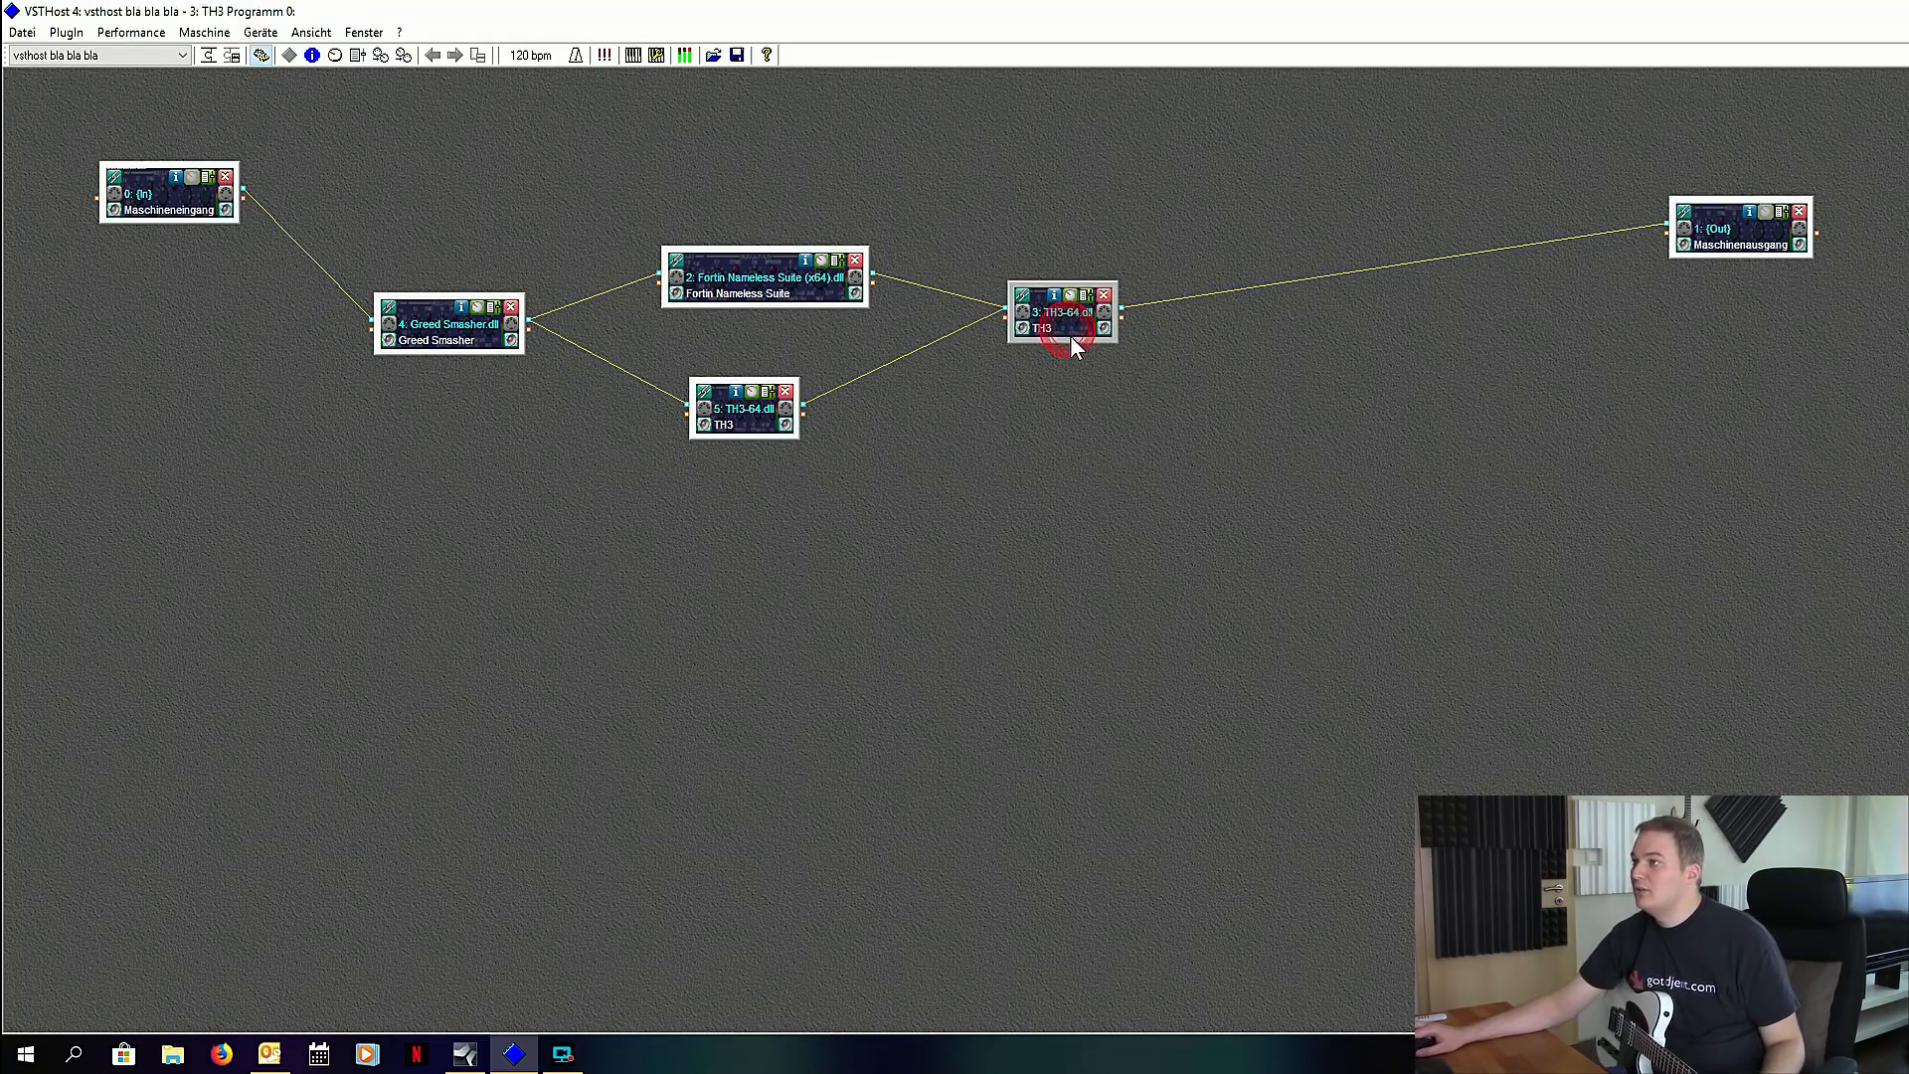
# Step: Mute the Fortin Nameless Suite output and add the Heavy51 (US) Lead amp in the second TH3, closing its editor
pyautogui.click(855, 295)
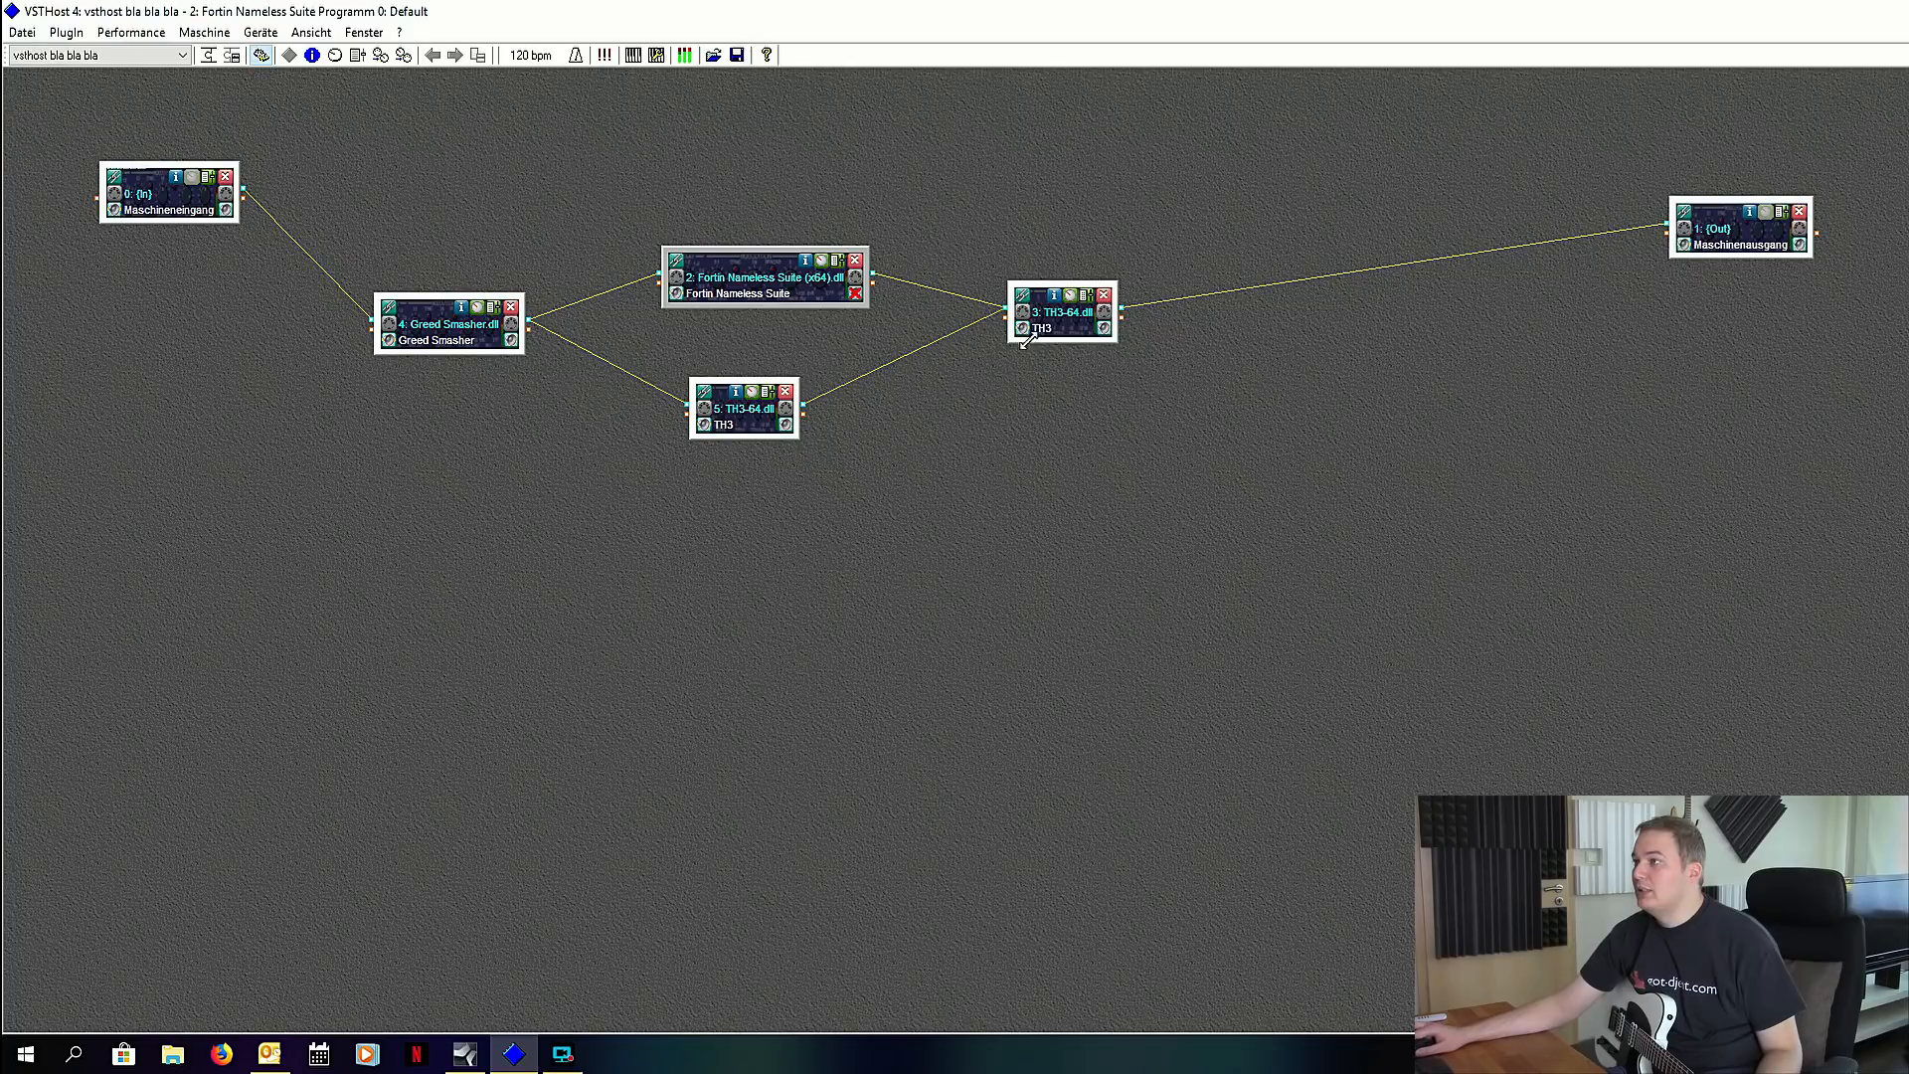
pyautogui.click(751, 392)
pyautogui.moveTo(850, 96); pyautogui.dragTo(1040, 199)
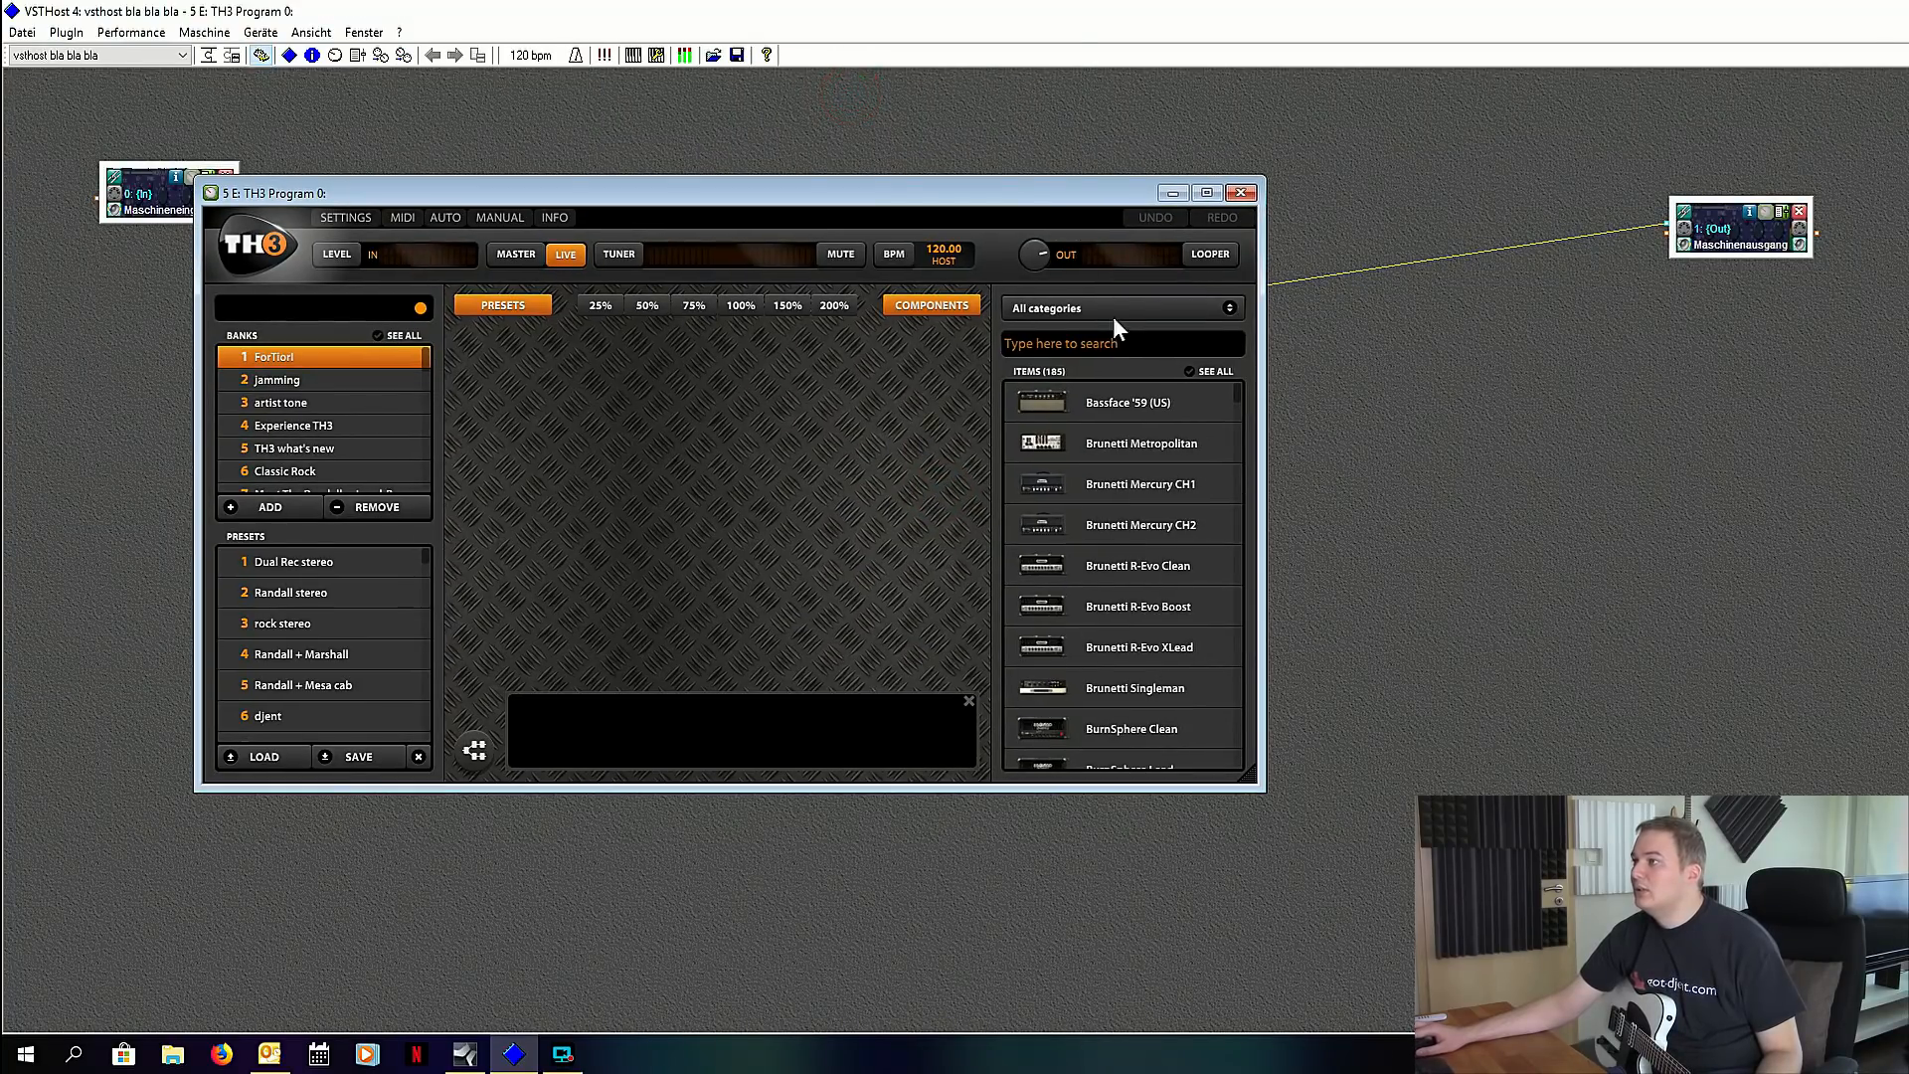
pyautogui.scroll(-5, 1105, 491)
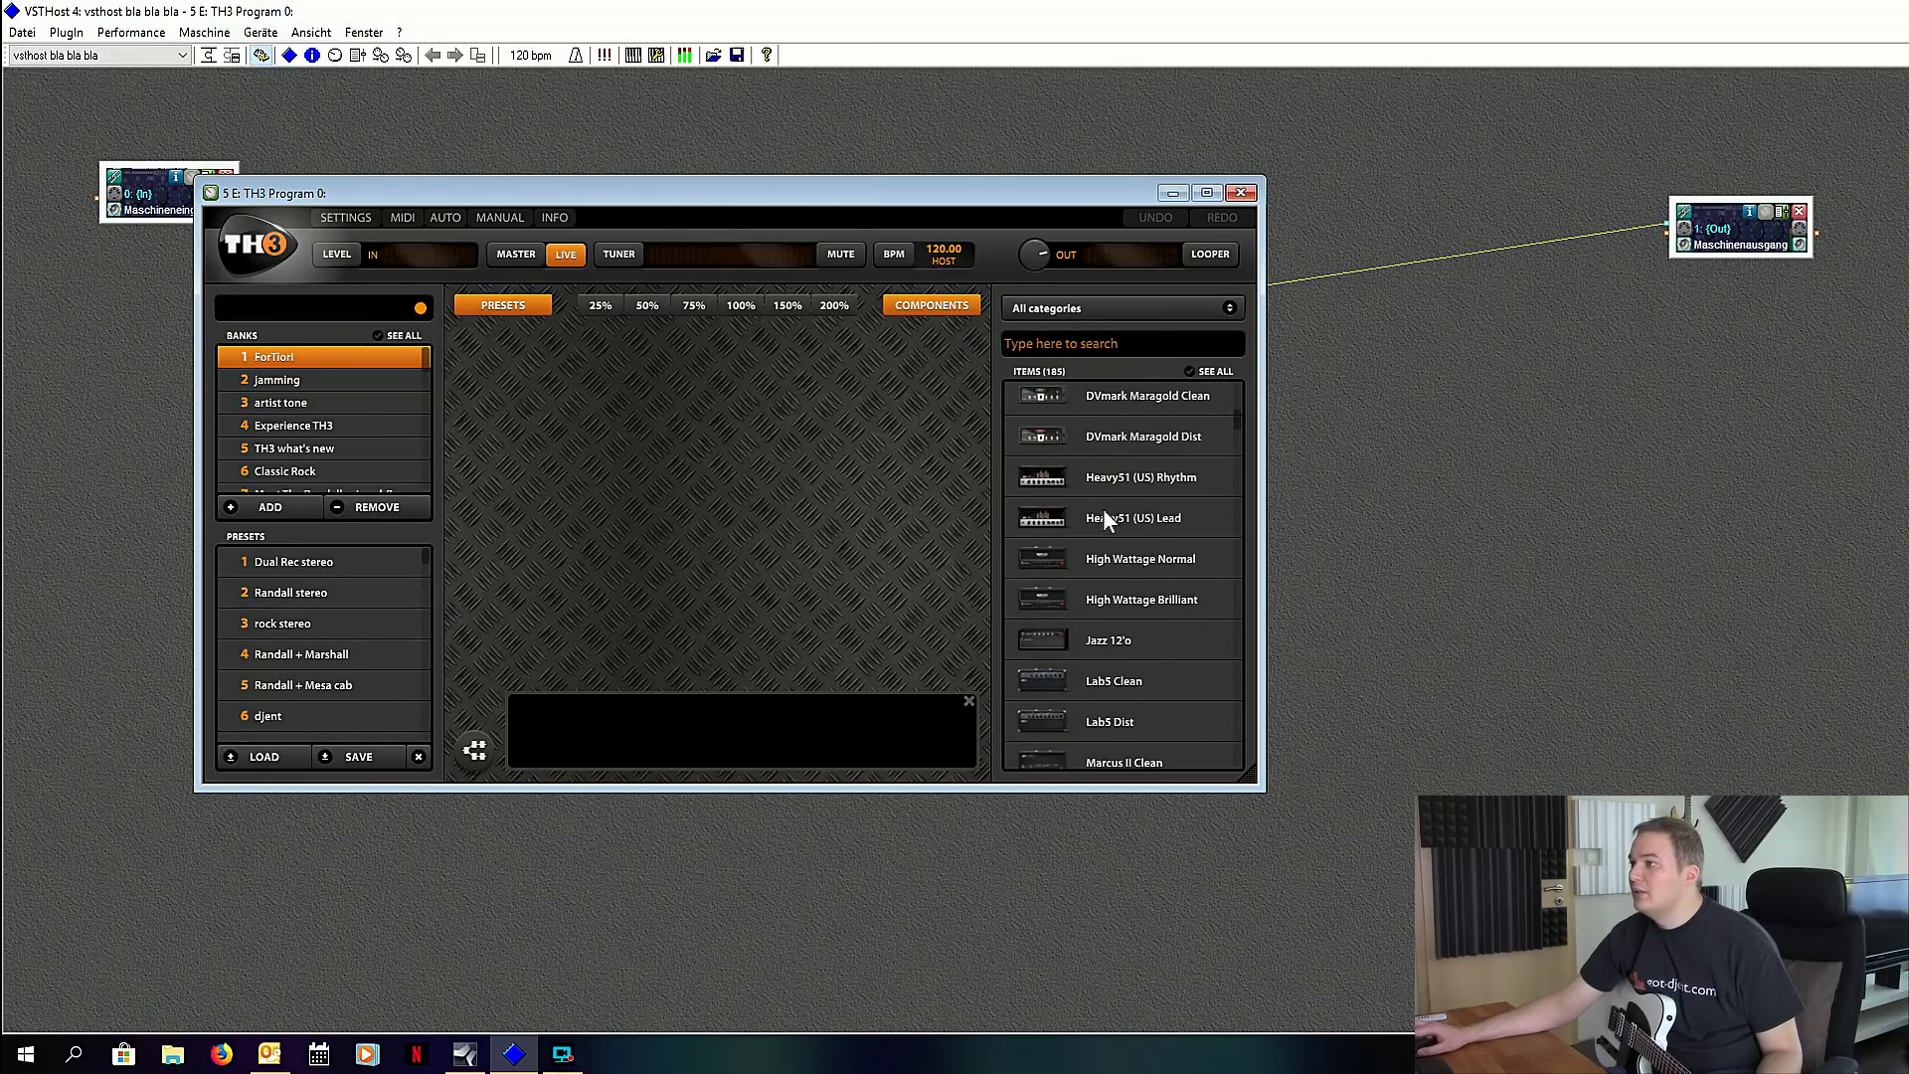
pyautogui.moveTo(1112, 516); pyautogui.dragTo(795, 509)
pyautogui.click(721, 541)
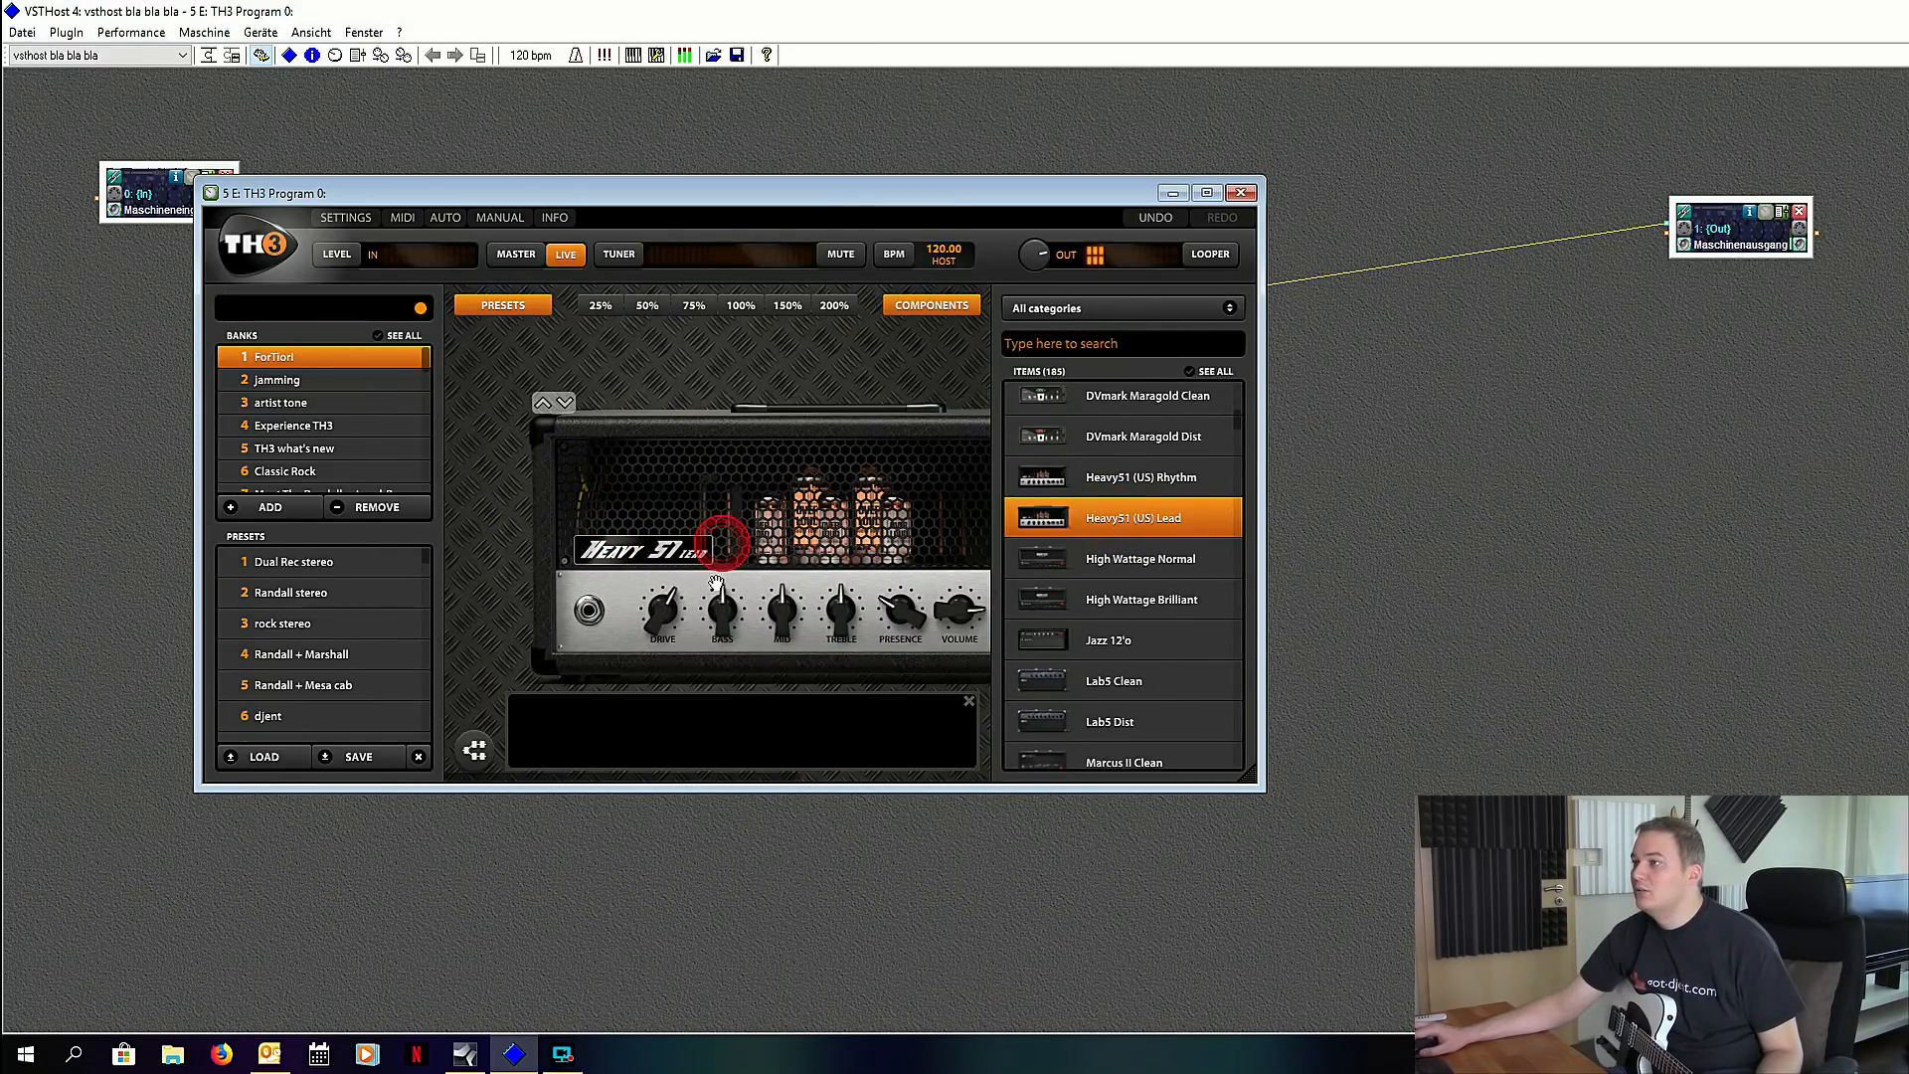
pyautogui.click(920, 302)
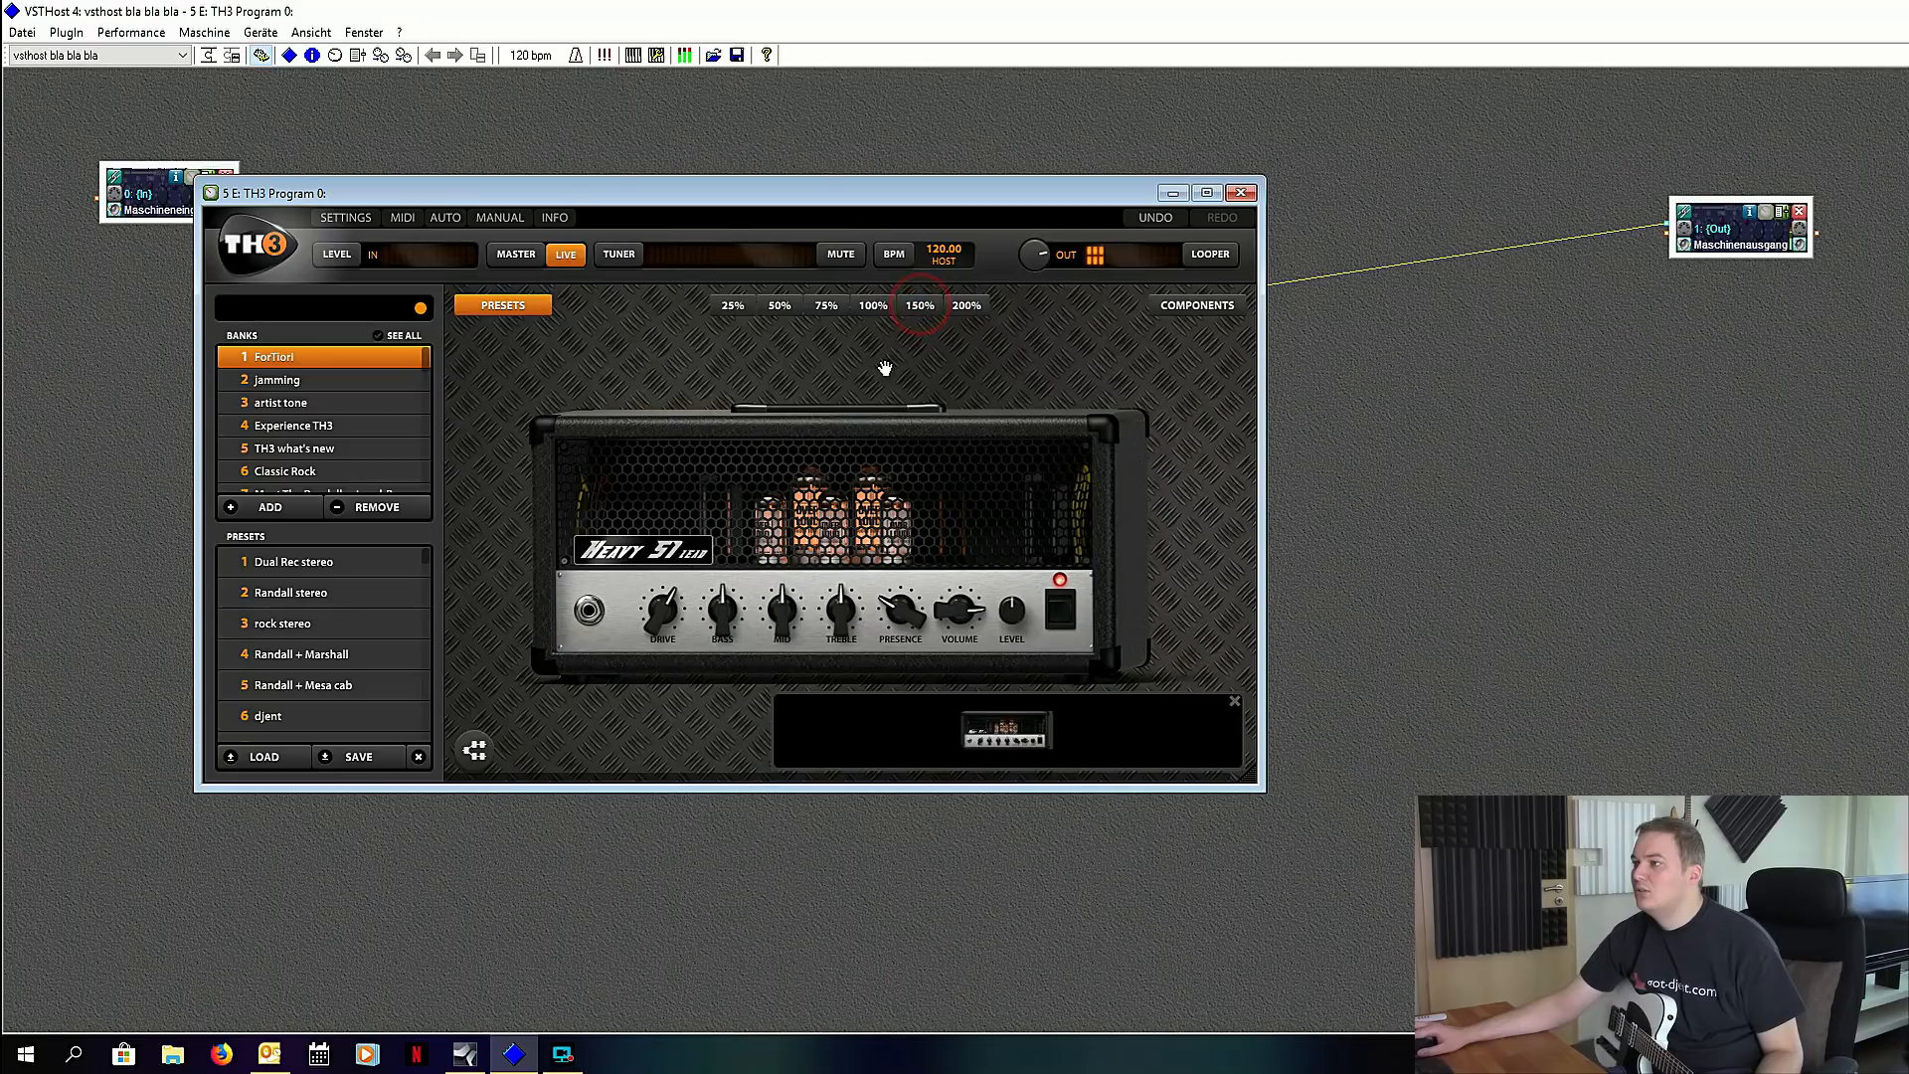
pyautogui.click(1240, 191)
# Step: Remove the Greed Smasher module and load a third TH3-64.dll, placing it below the other modules
pyautogui.moveTo(461, 340)
pyautogui.mouseDown()
pyautogui.moveTo(535, 350)
pyautogui.moveTo(492, 348)
pyautogui.mouseUp()
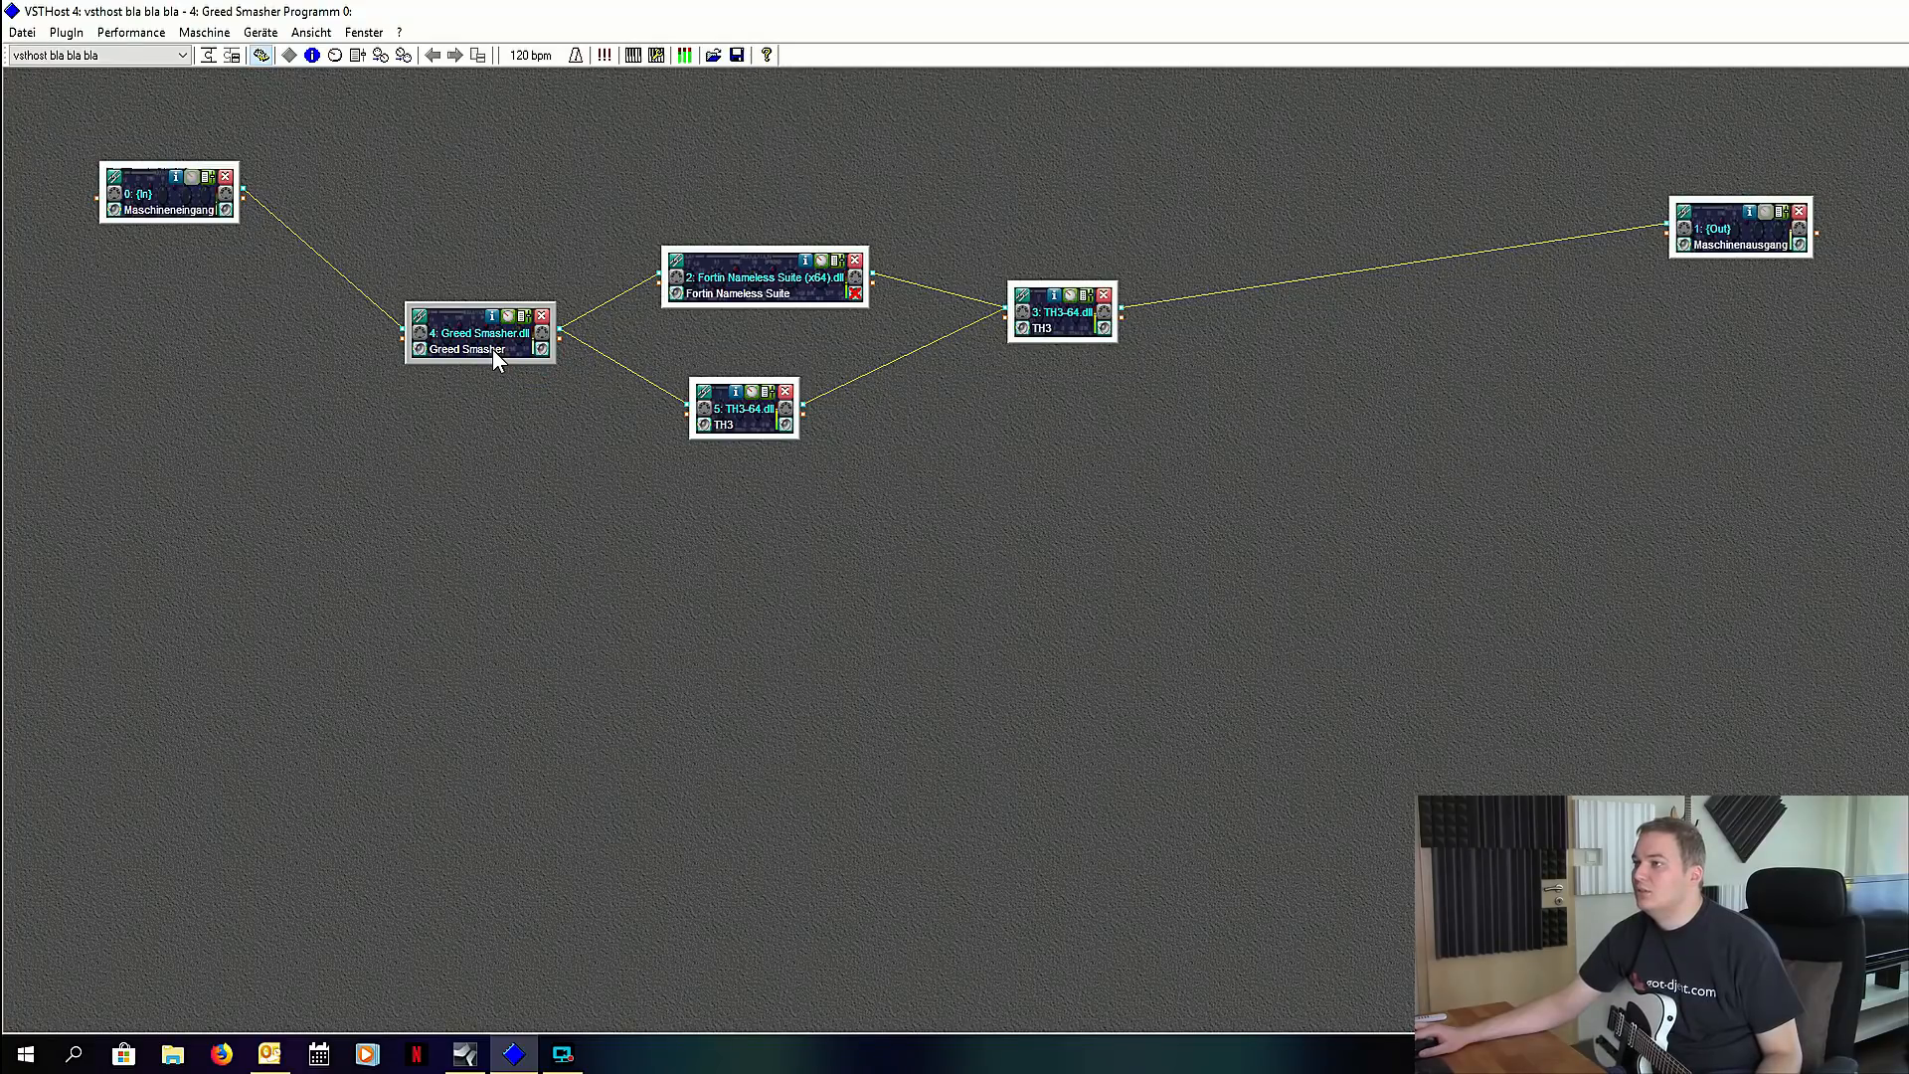
pyautogui.click(541, 316)
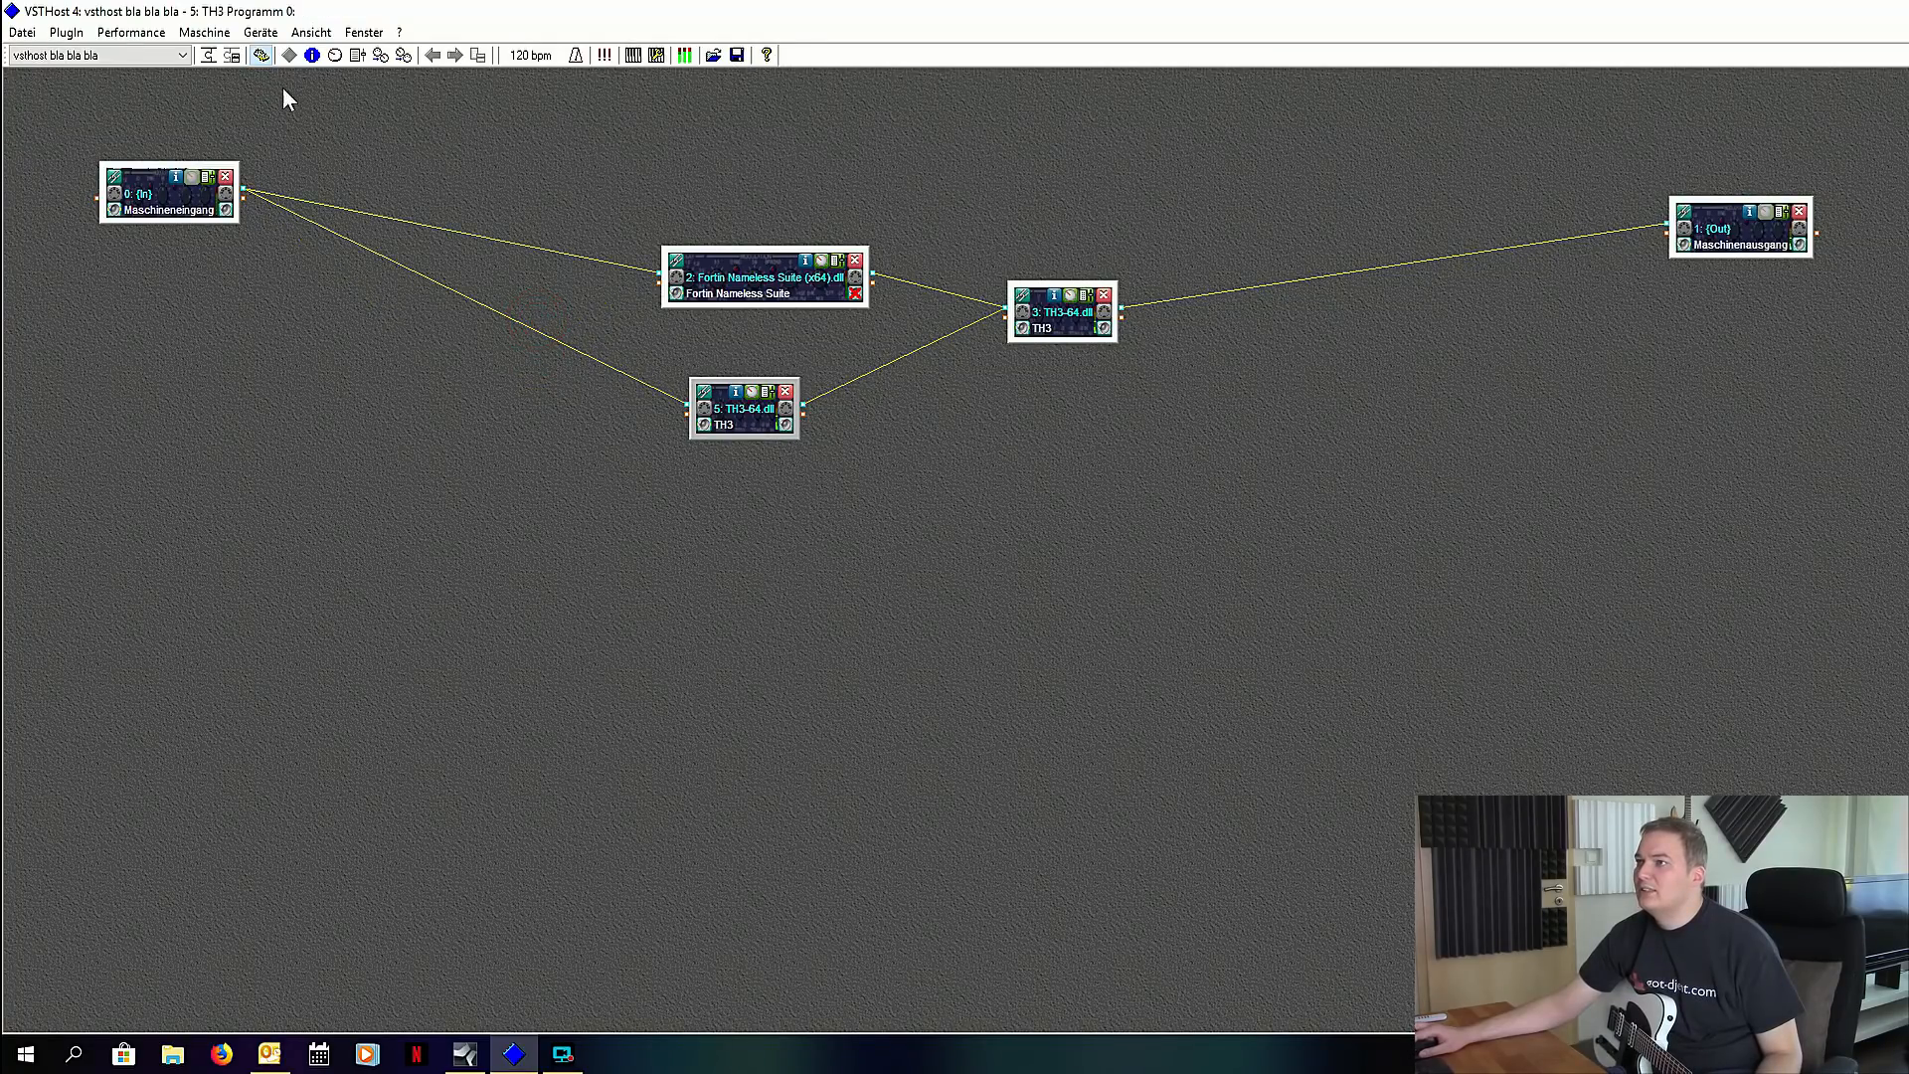
pyautogui.click(209, 55)
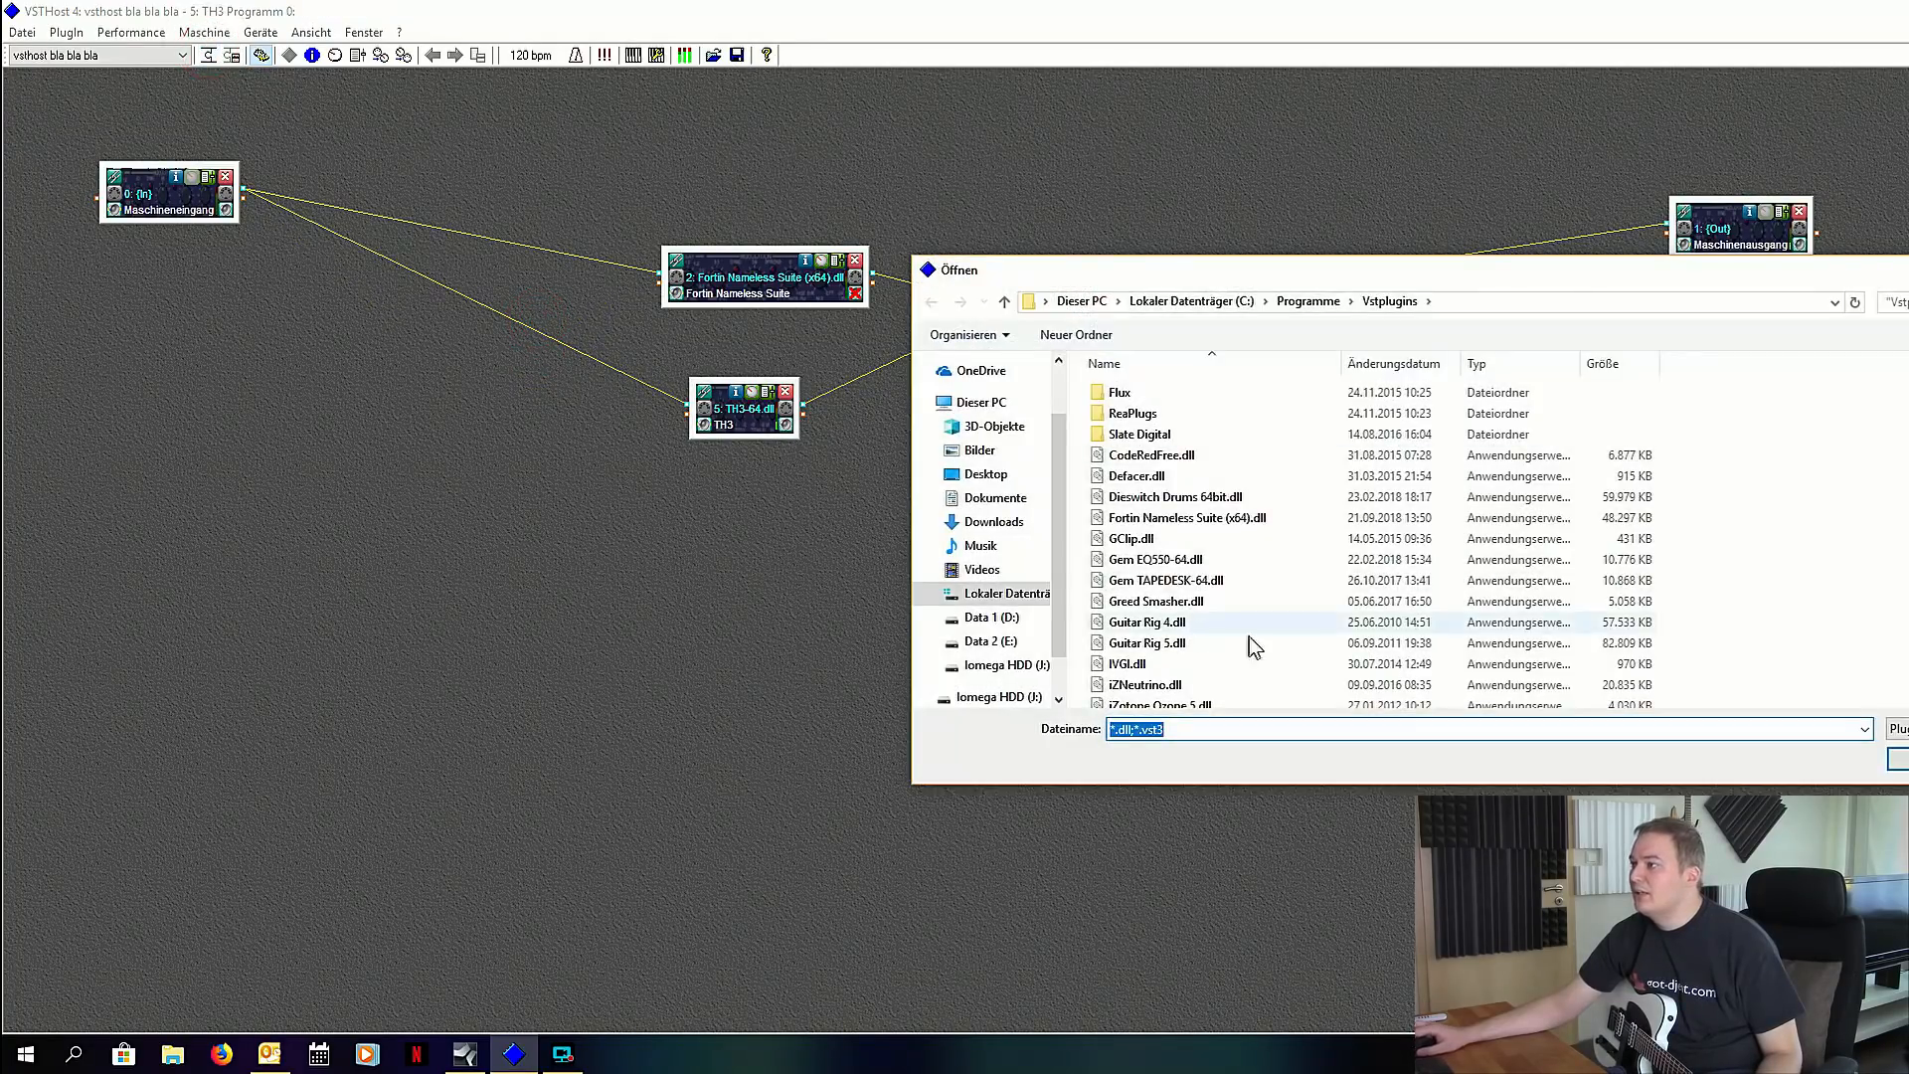
pyautogui.scroll(-10, 1243, 647)
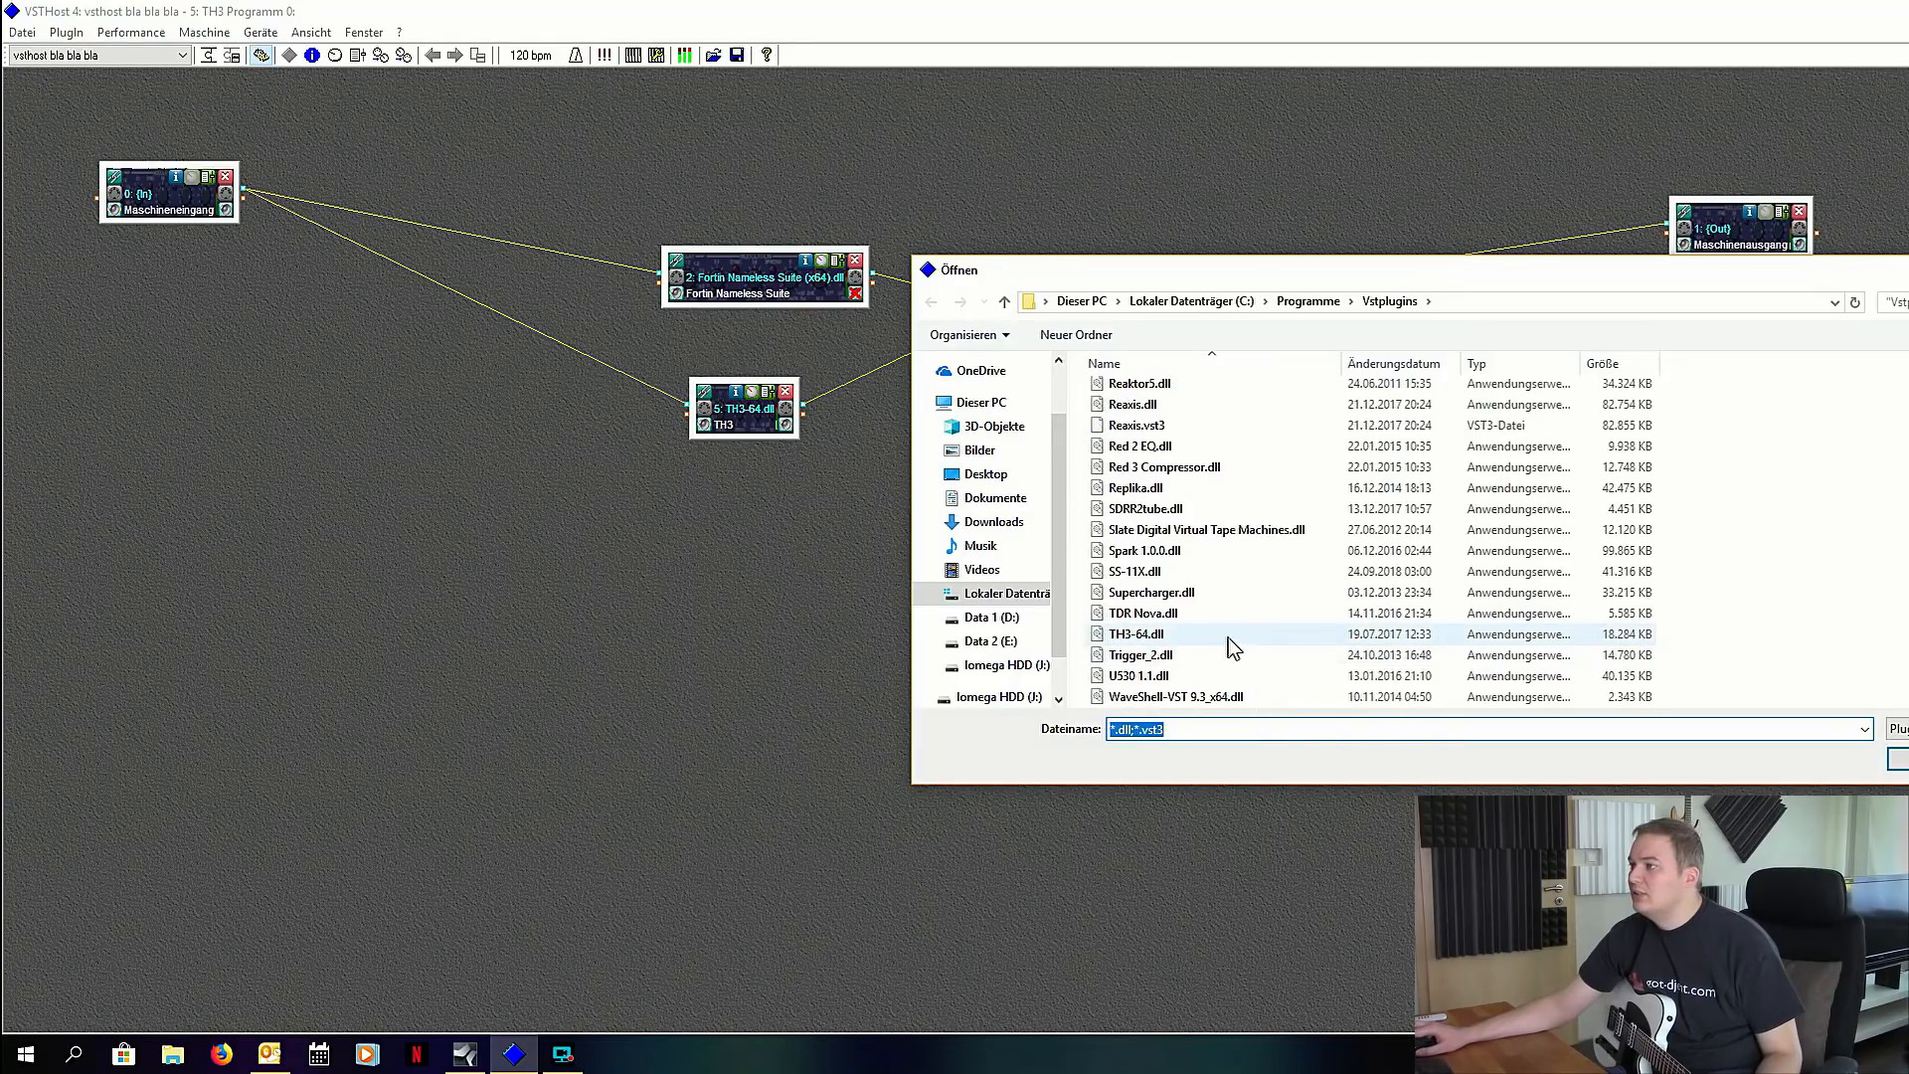
pyautogui.doubleClick(1233, 647)
pyautogui.moveTo(90, 139); pyautogui.dragTo(668, 611)
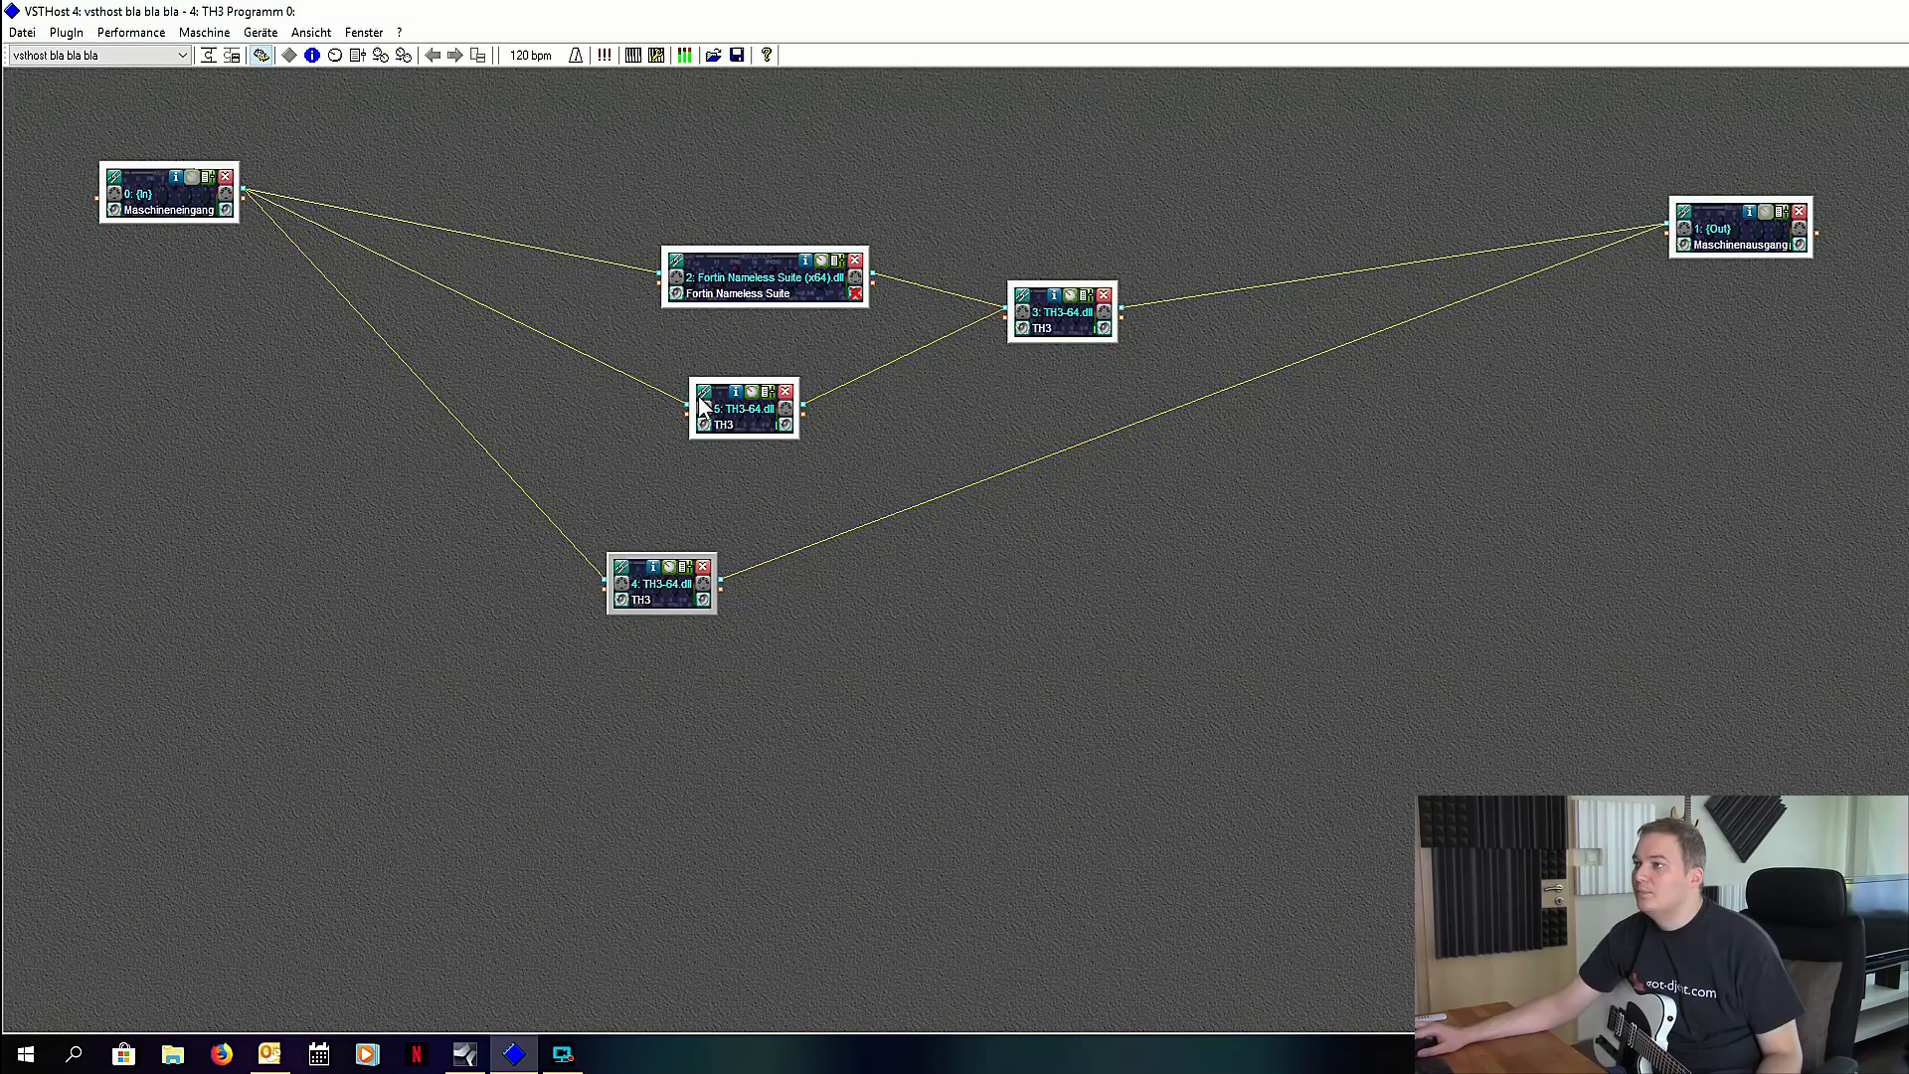
pyautogui.moveTo(649, 600); pyautogui.dragTo(634, 601)
# Step: Rename the newly loaded TH3 module as "pre chain"
pyautogui.doubleClick(624, 597)
pyautogui.write('pre chain')
pyautogui.press('Return')
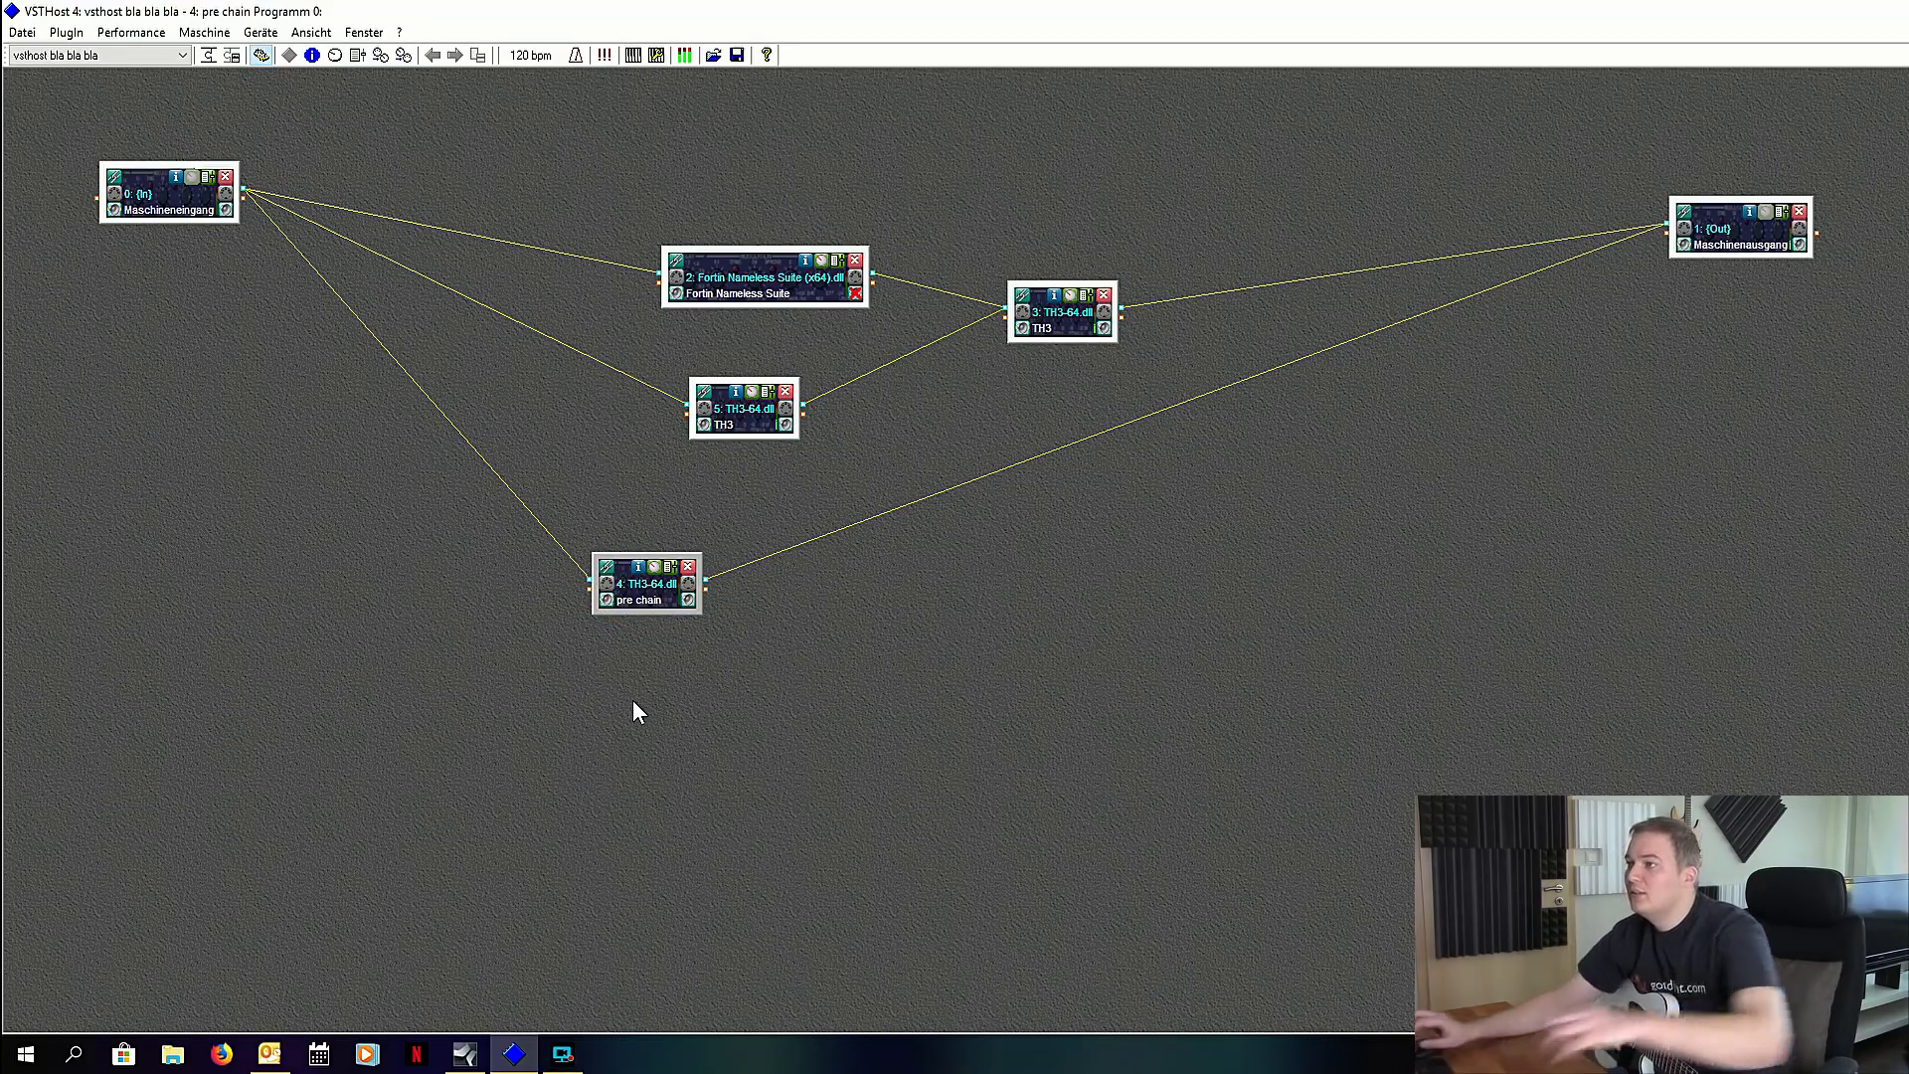
# Step: Chain the second TH3 after the pre chain module instead of the machine input
pyautogui.click(702, 394)
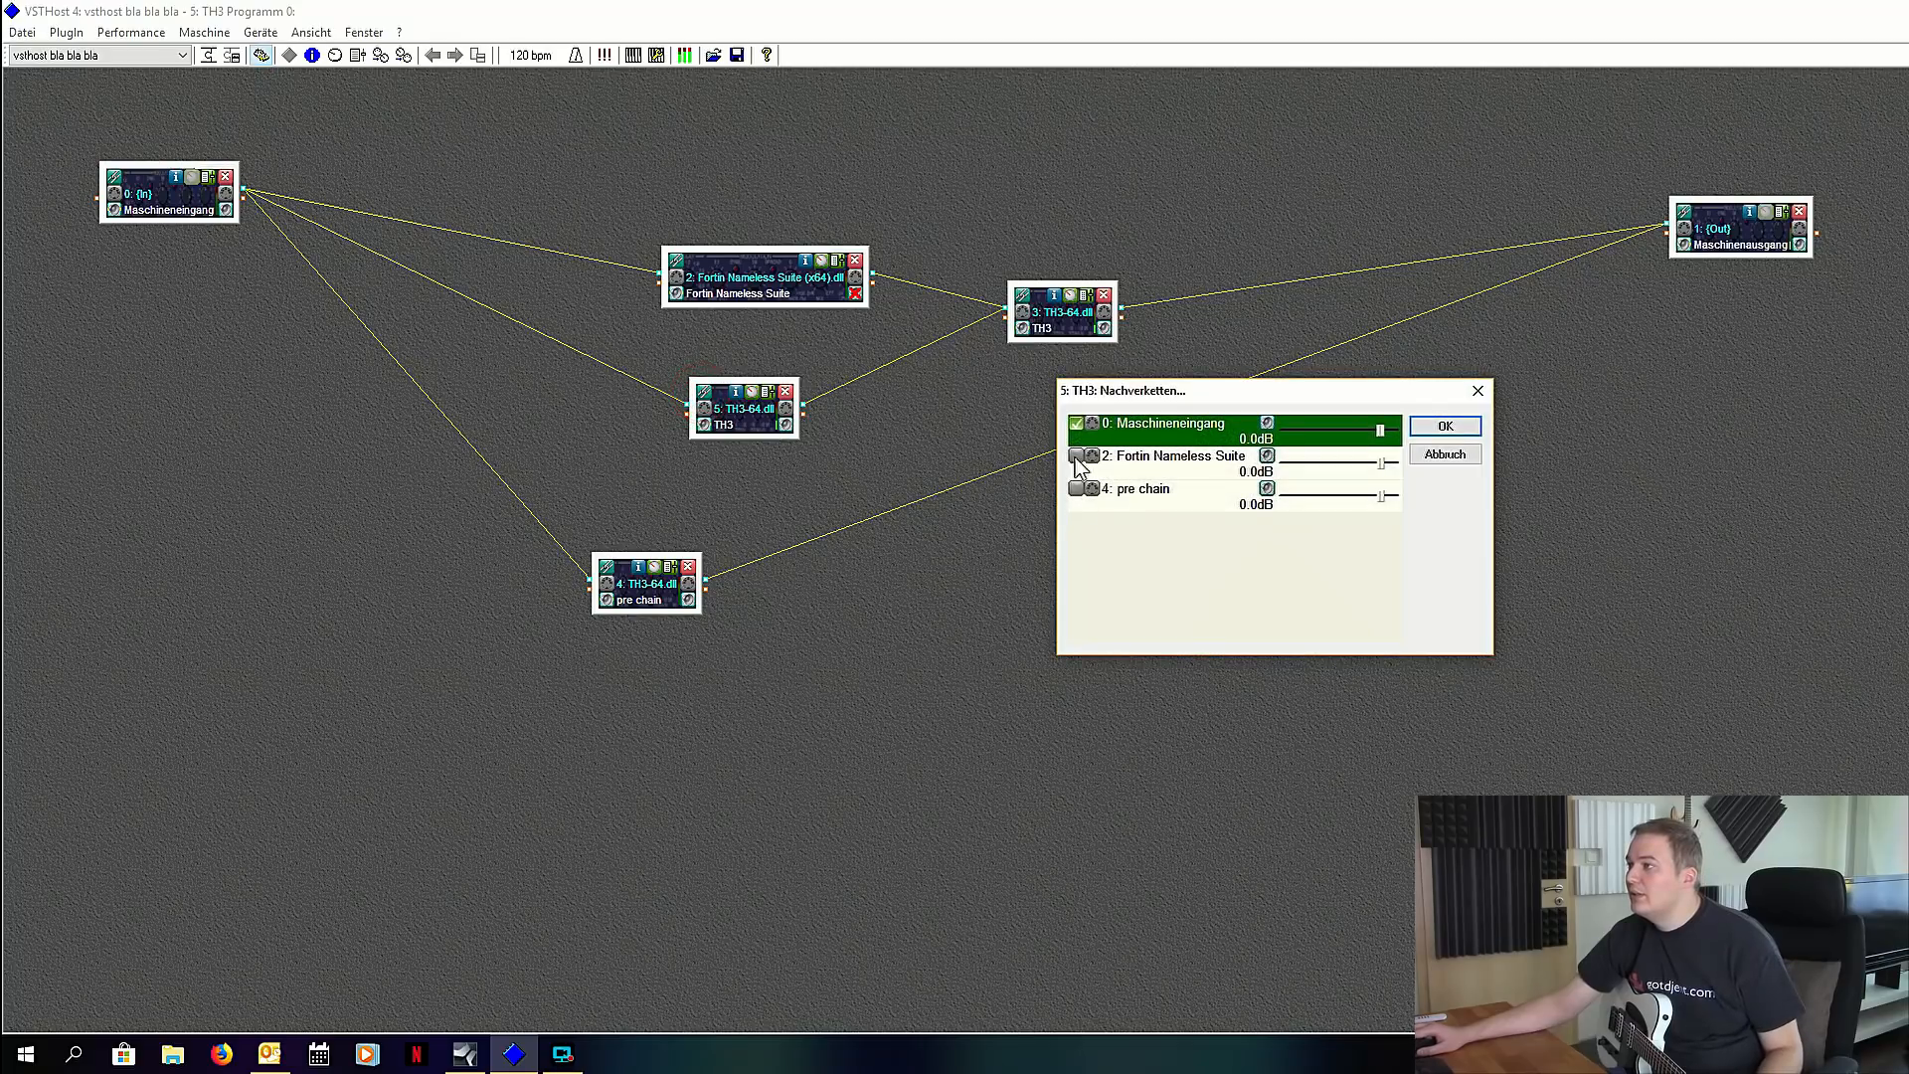
pyautogui.click(1076, 424)
pyautogui.click(1077, 489)
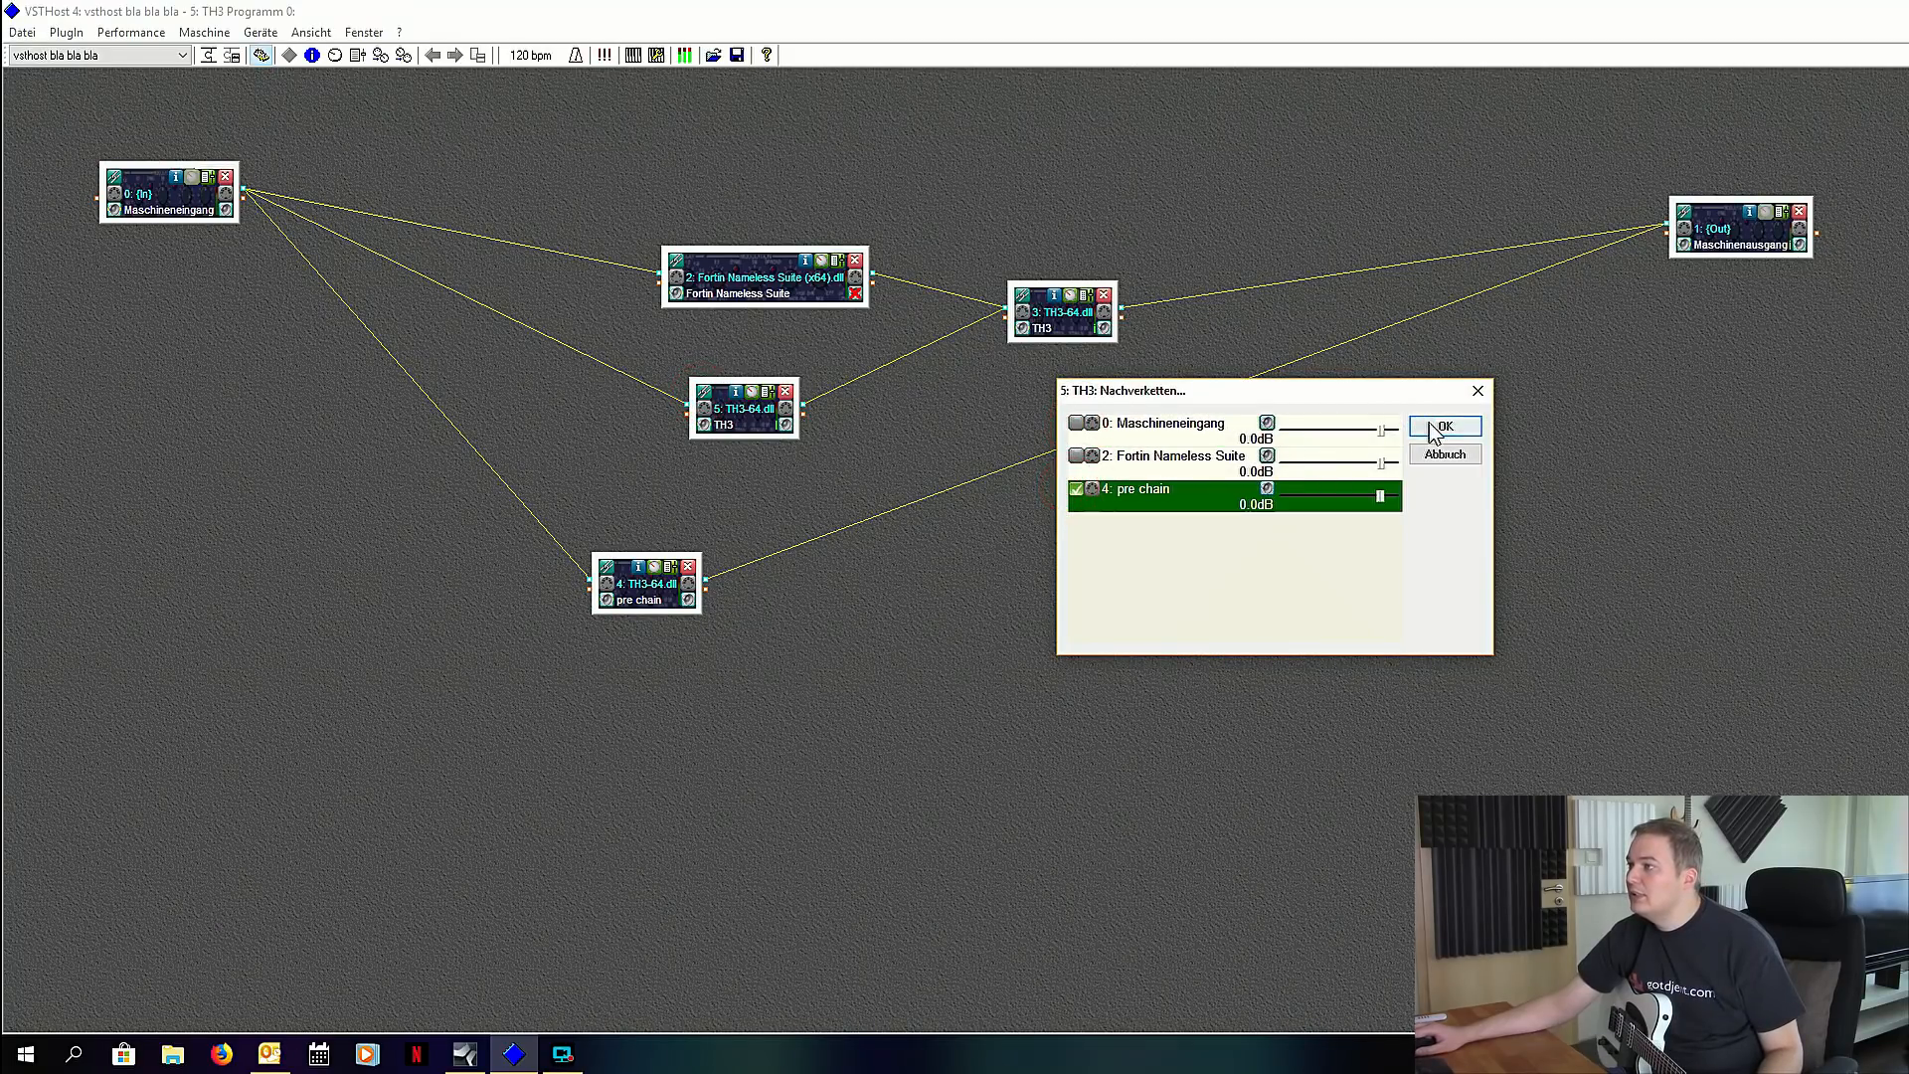
pyautogui.click(1436, 426)
# Step: Chain the Fortin Nameless Suite after the pre chain module instead of the machine input, and move the pre chain closer to the amps
pyautogui.click(679, 278)
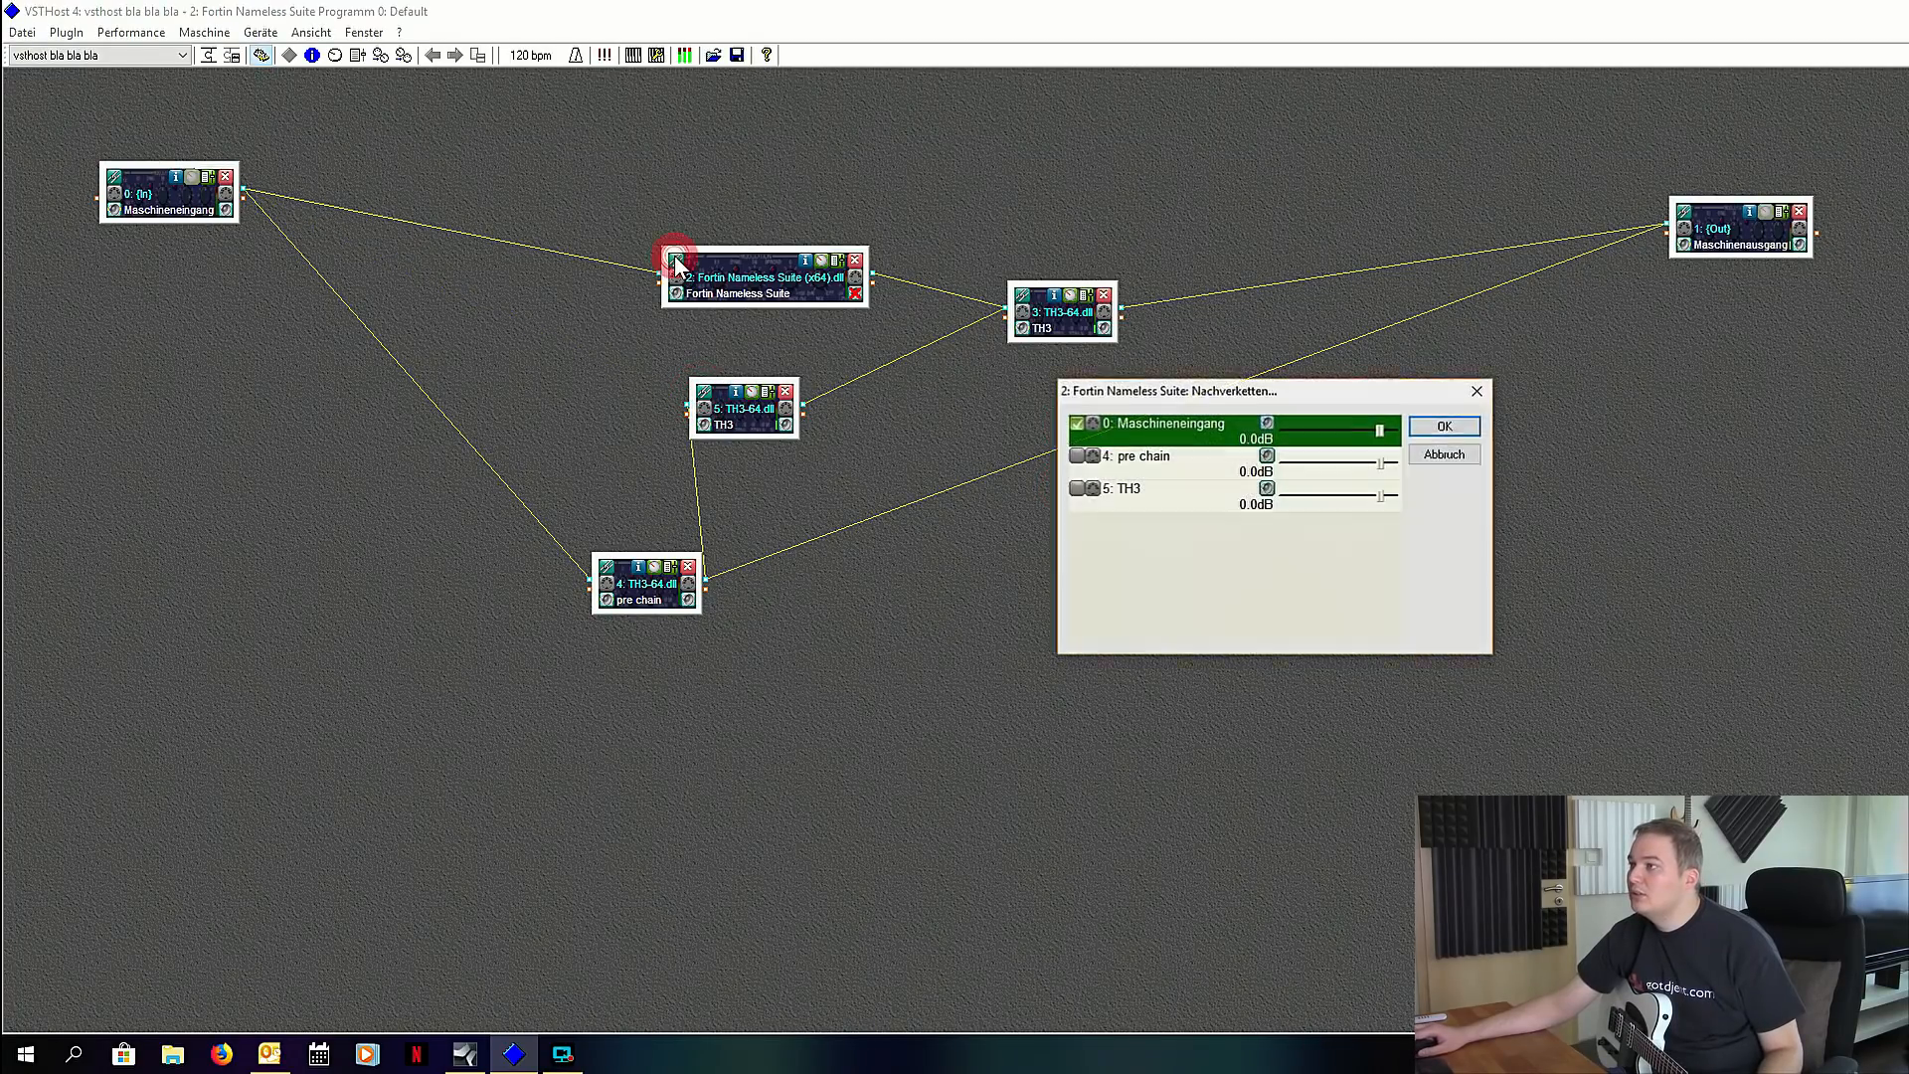
pyautogui.click(1077, 428)
pyautogui.click(1077, 456)
pyautogui.click(1422, 431)
pyautogui.moveTo(673, 588); pyautogui.dragTo(552, 525)
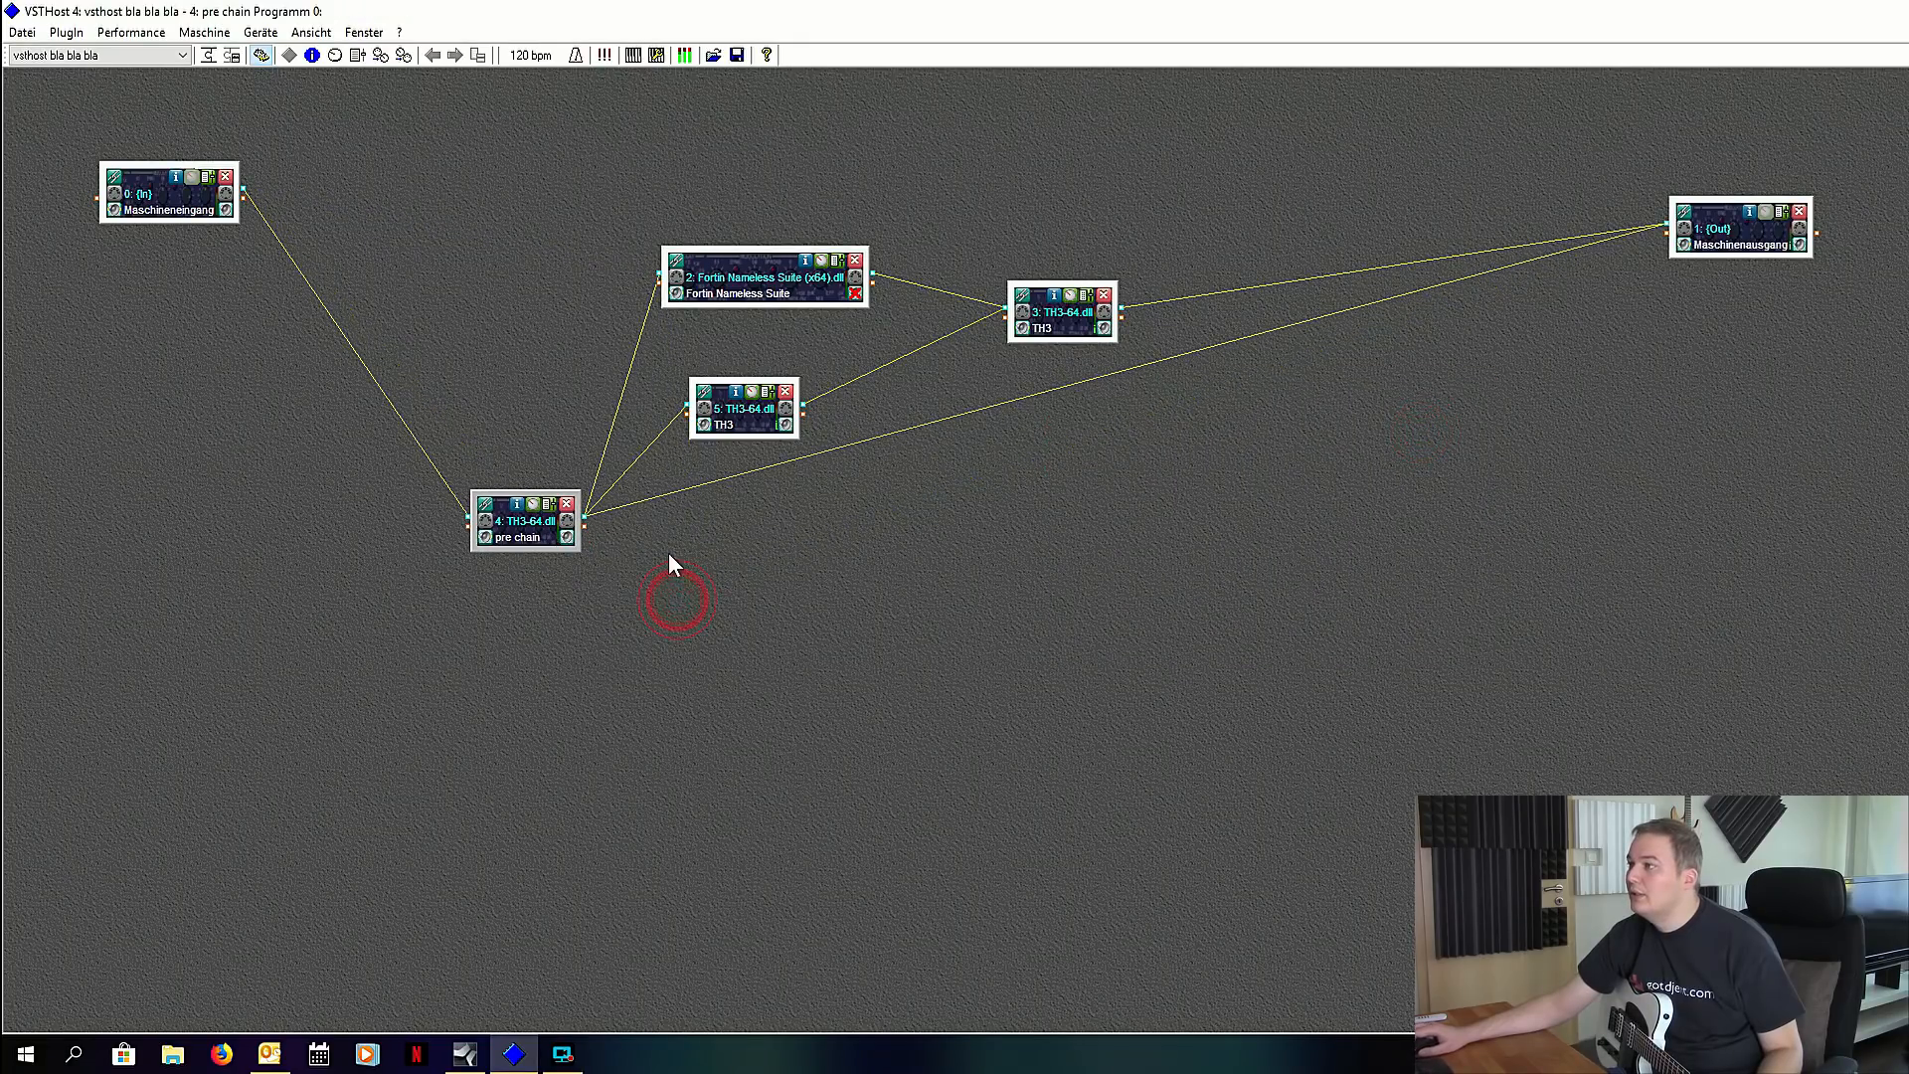
# Step: Remove the pre chain module's direct connection to the machine output
pyautogui.click(1683, 215)
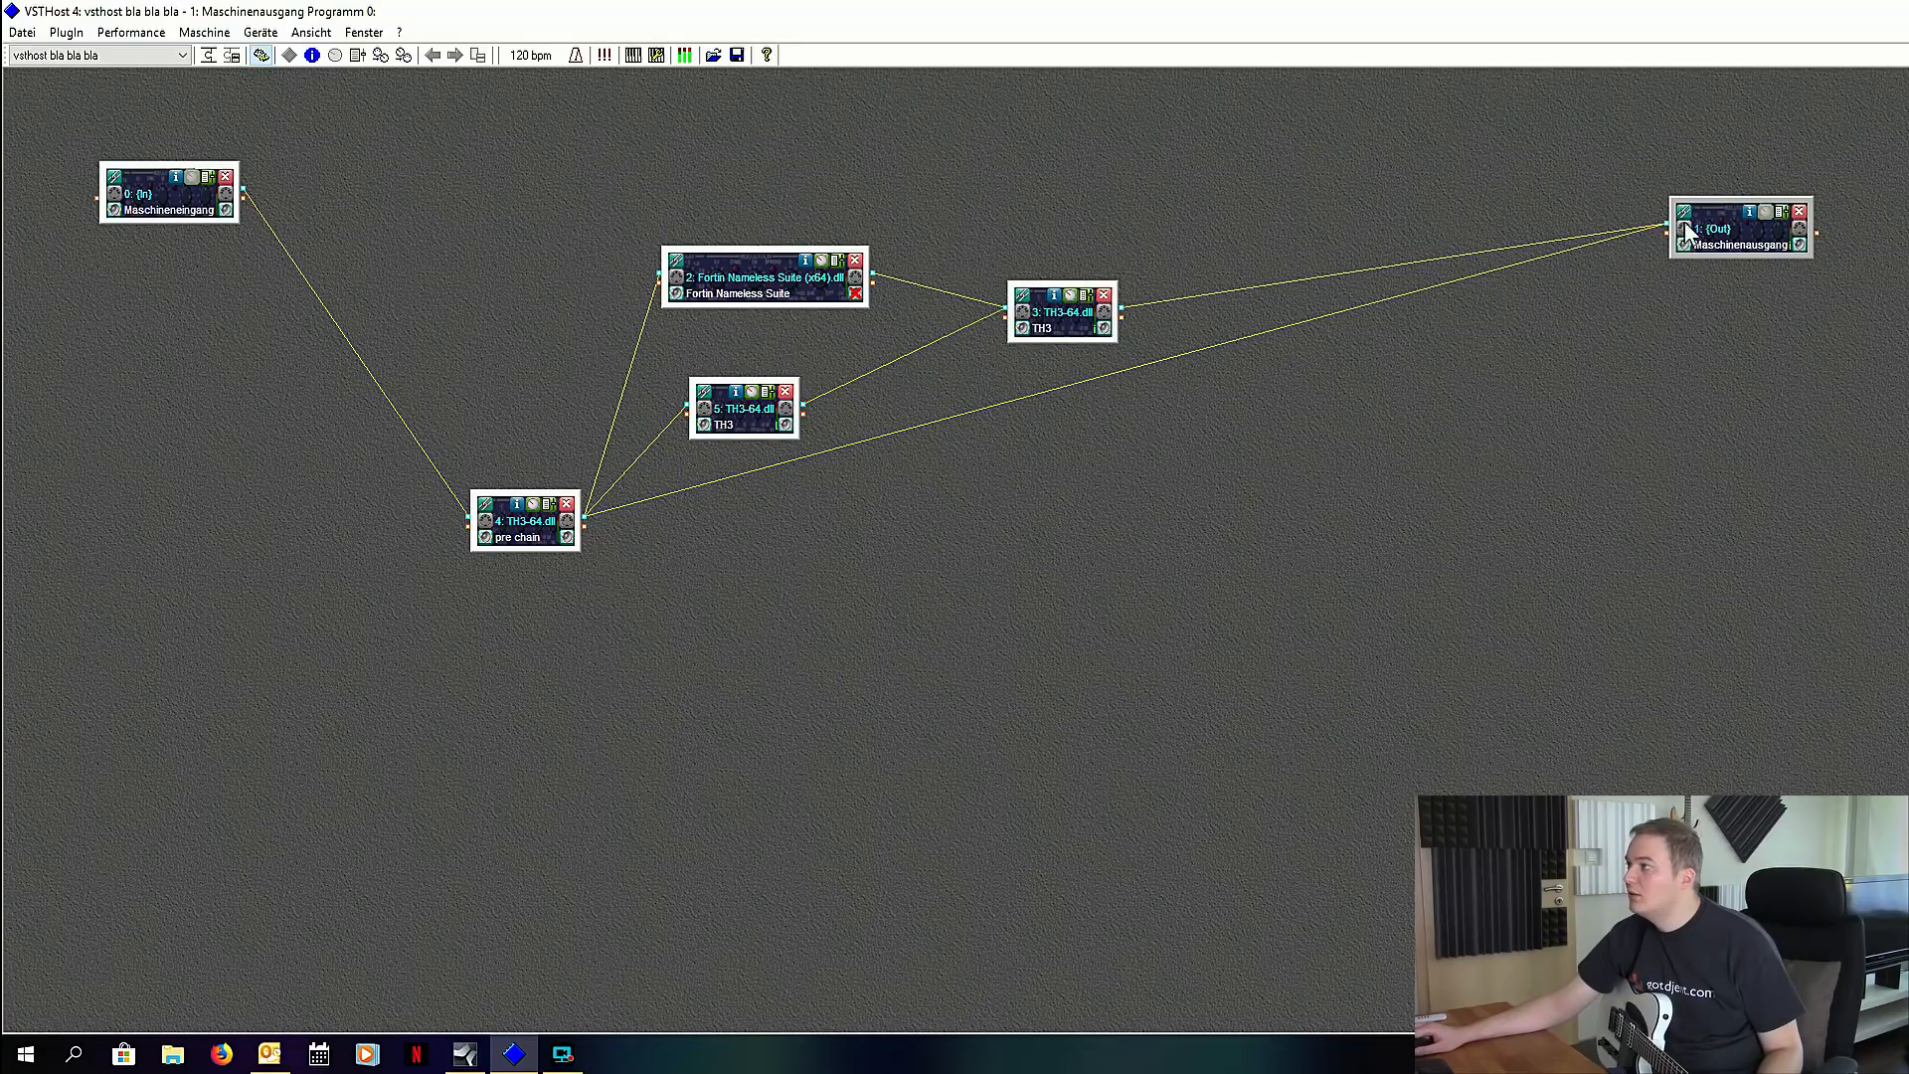
pyautogui.click(1683, 228)
pyautogui.click(1077, 522)
pyautogui.click(1445, 426)
# Step: Rename the TH3 module feeding the machine output as "post chain" and place the pre chain module between the machine input and the amps
pyautogui.click(1039, 328)
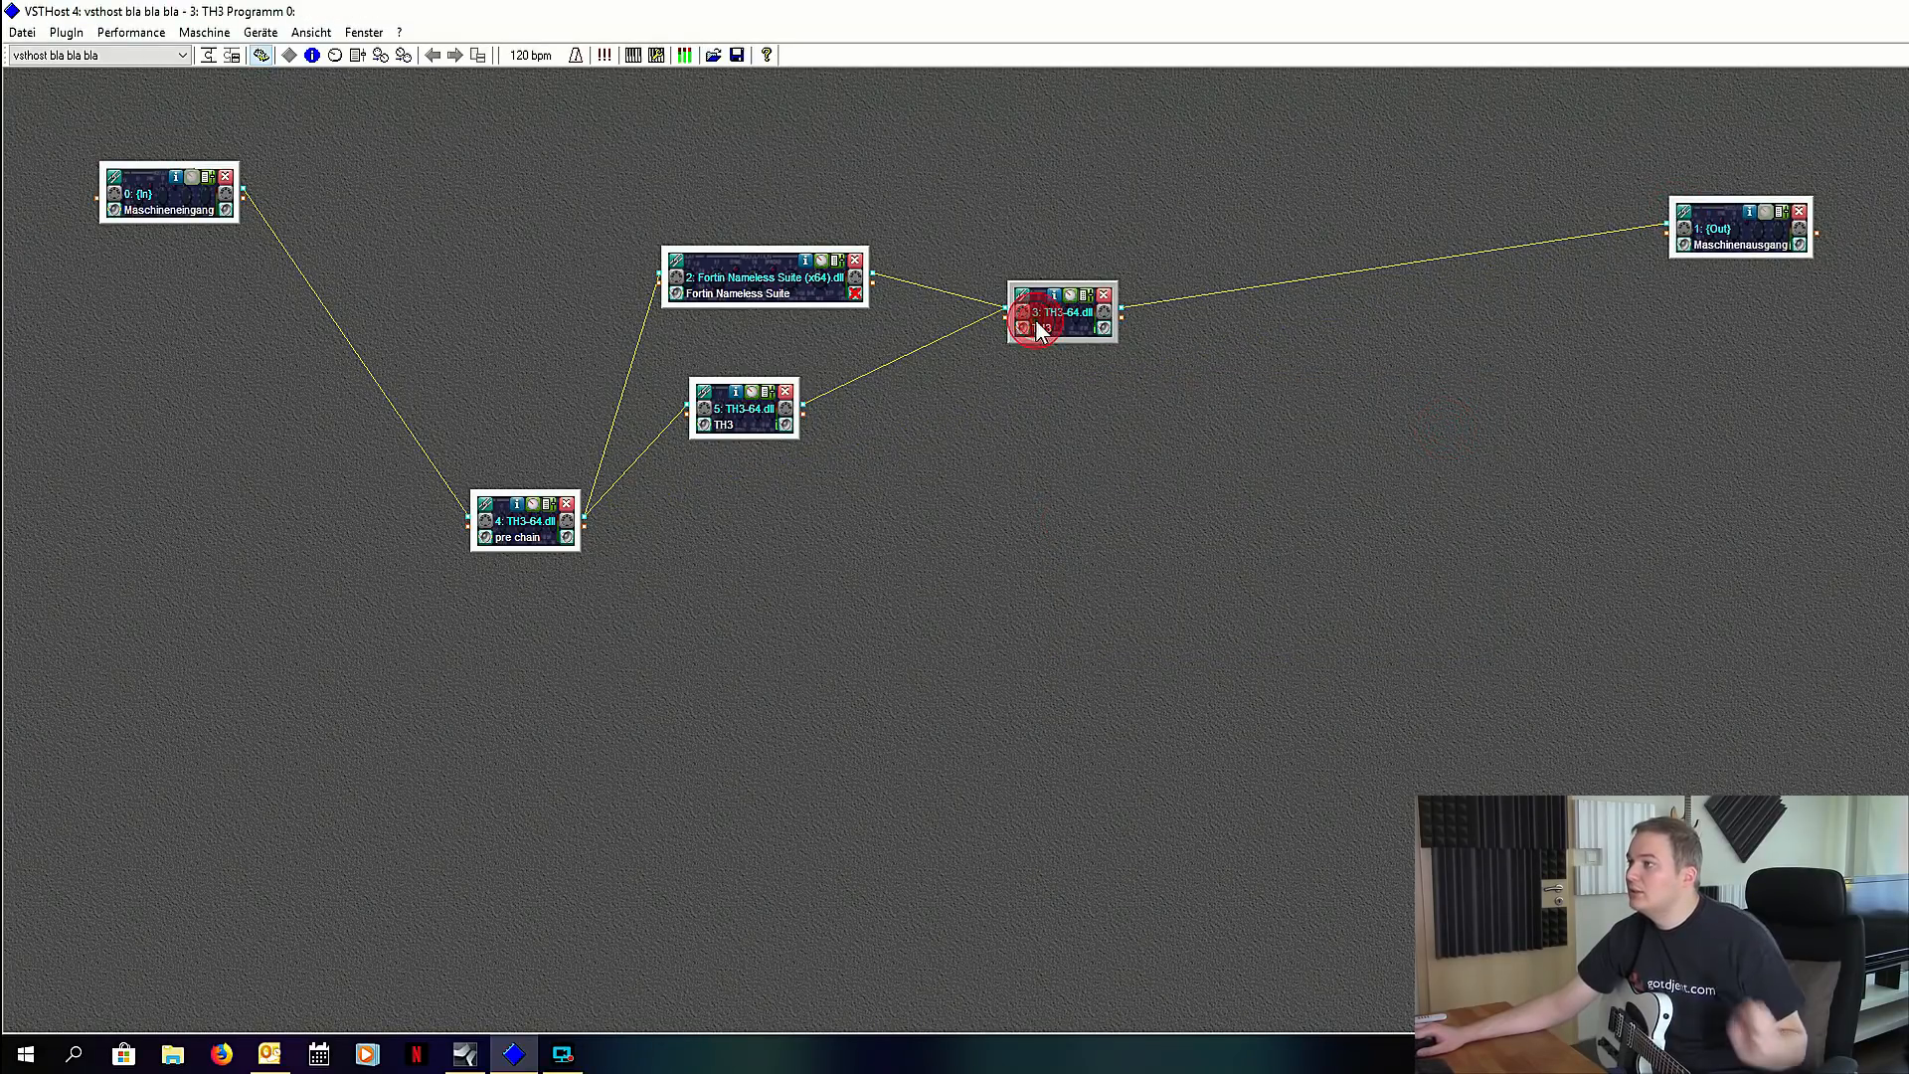
pyautogui.write('post chain')
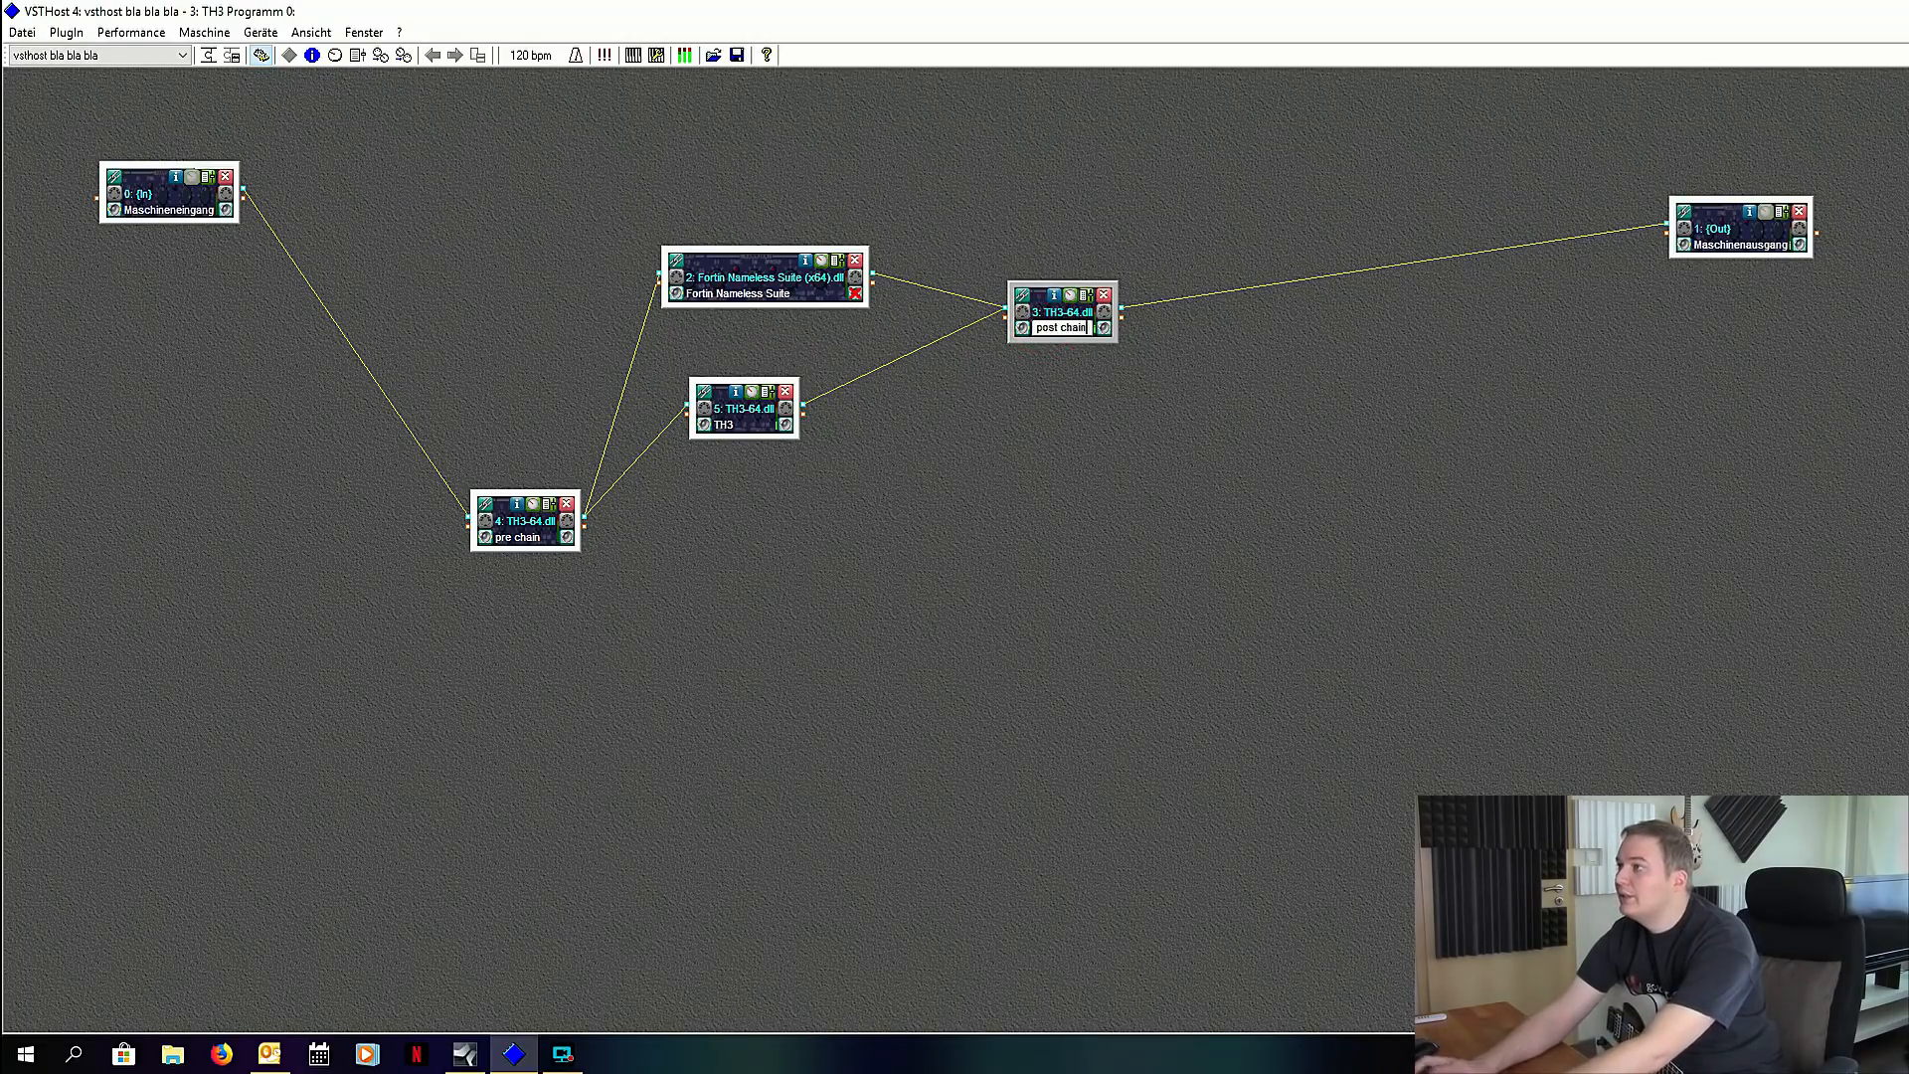
pyautogui.press('Return')
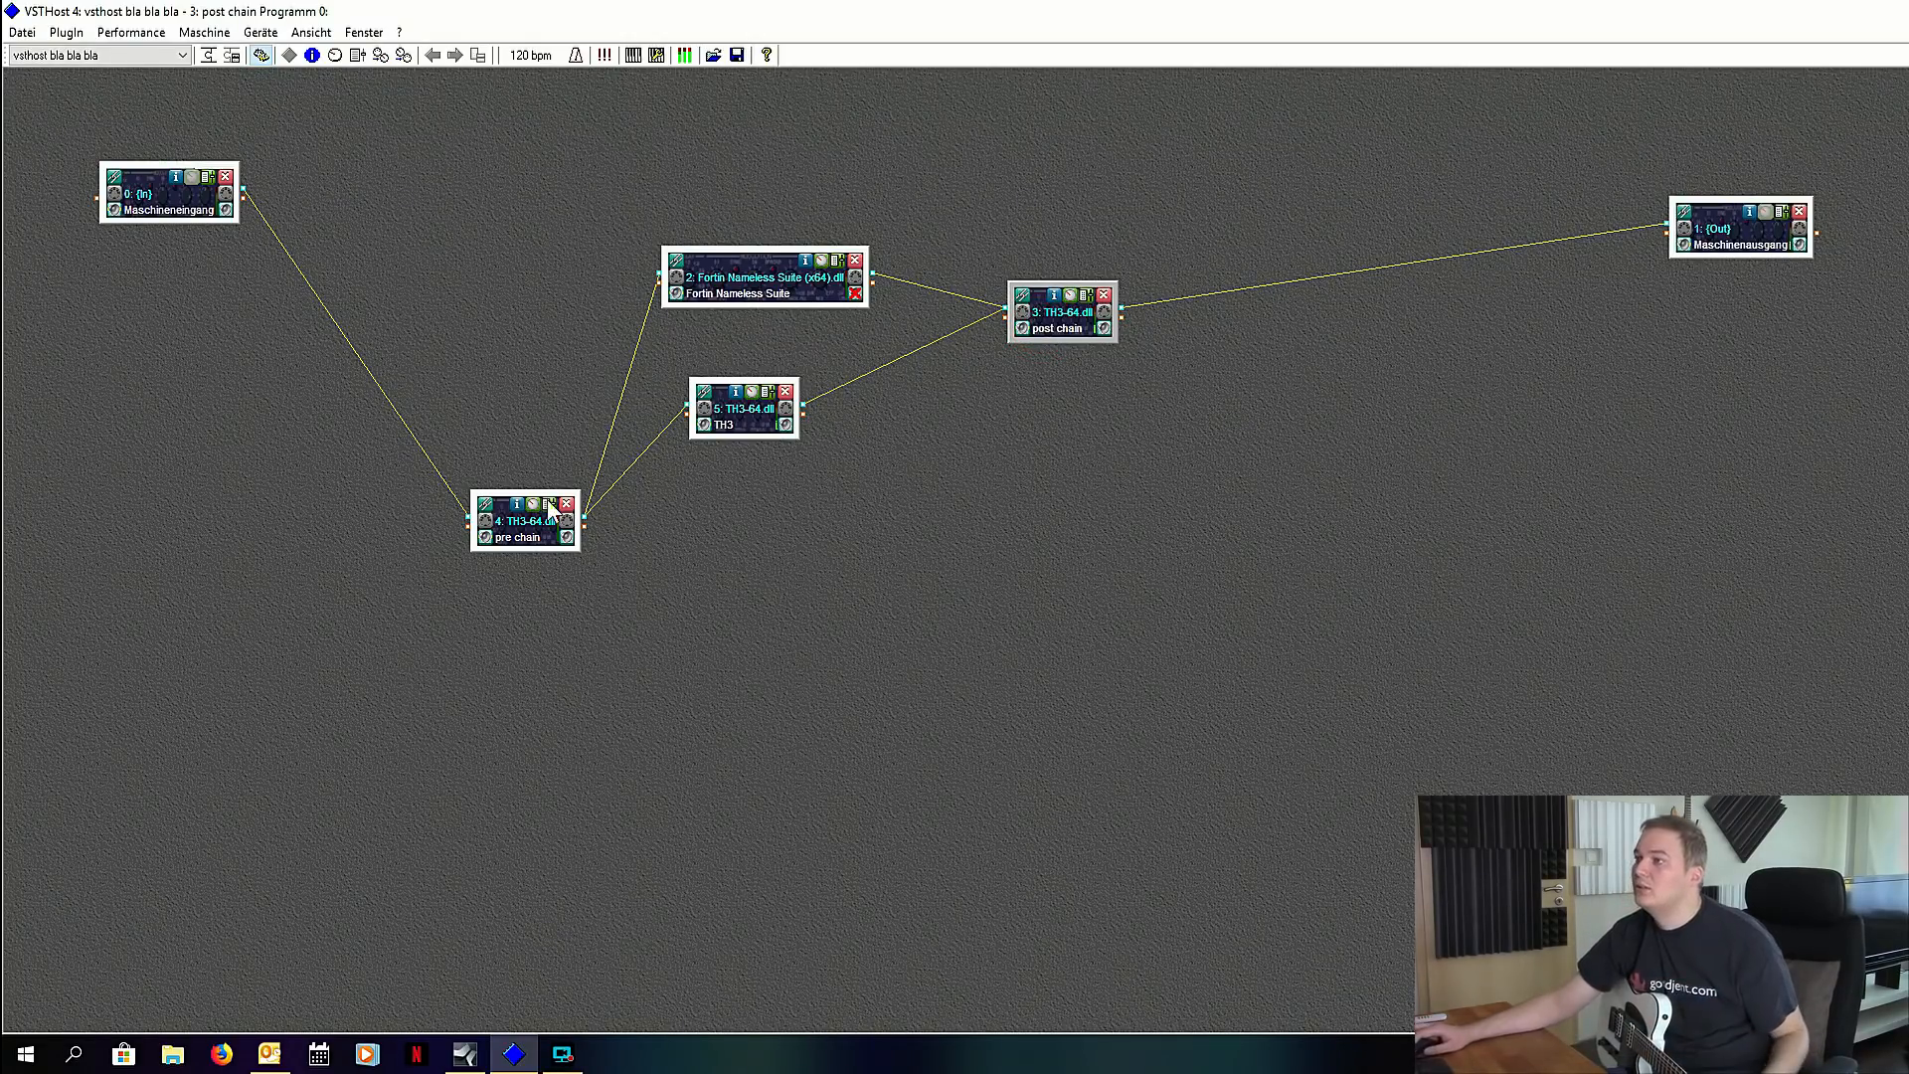
pyautogui.moveTo(535, 538); pyautogui.dragTo(479, 348)
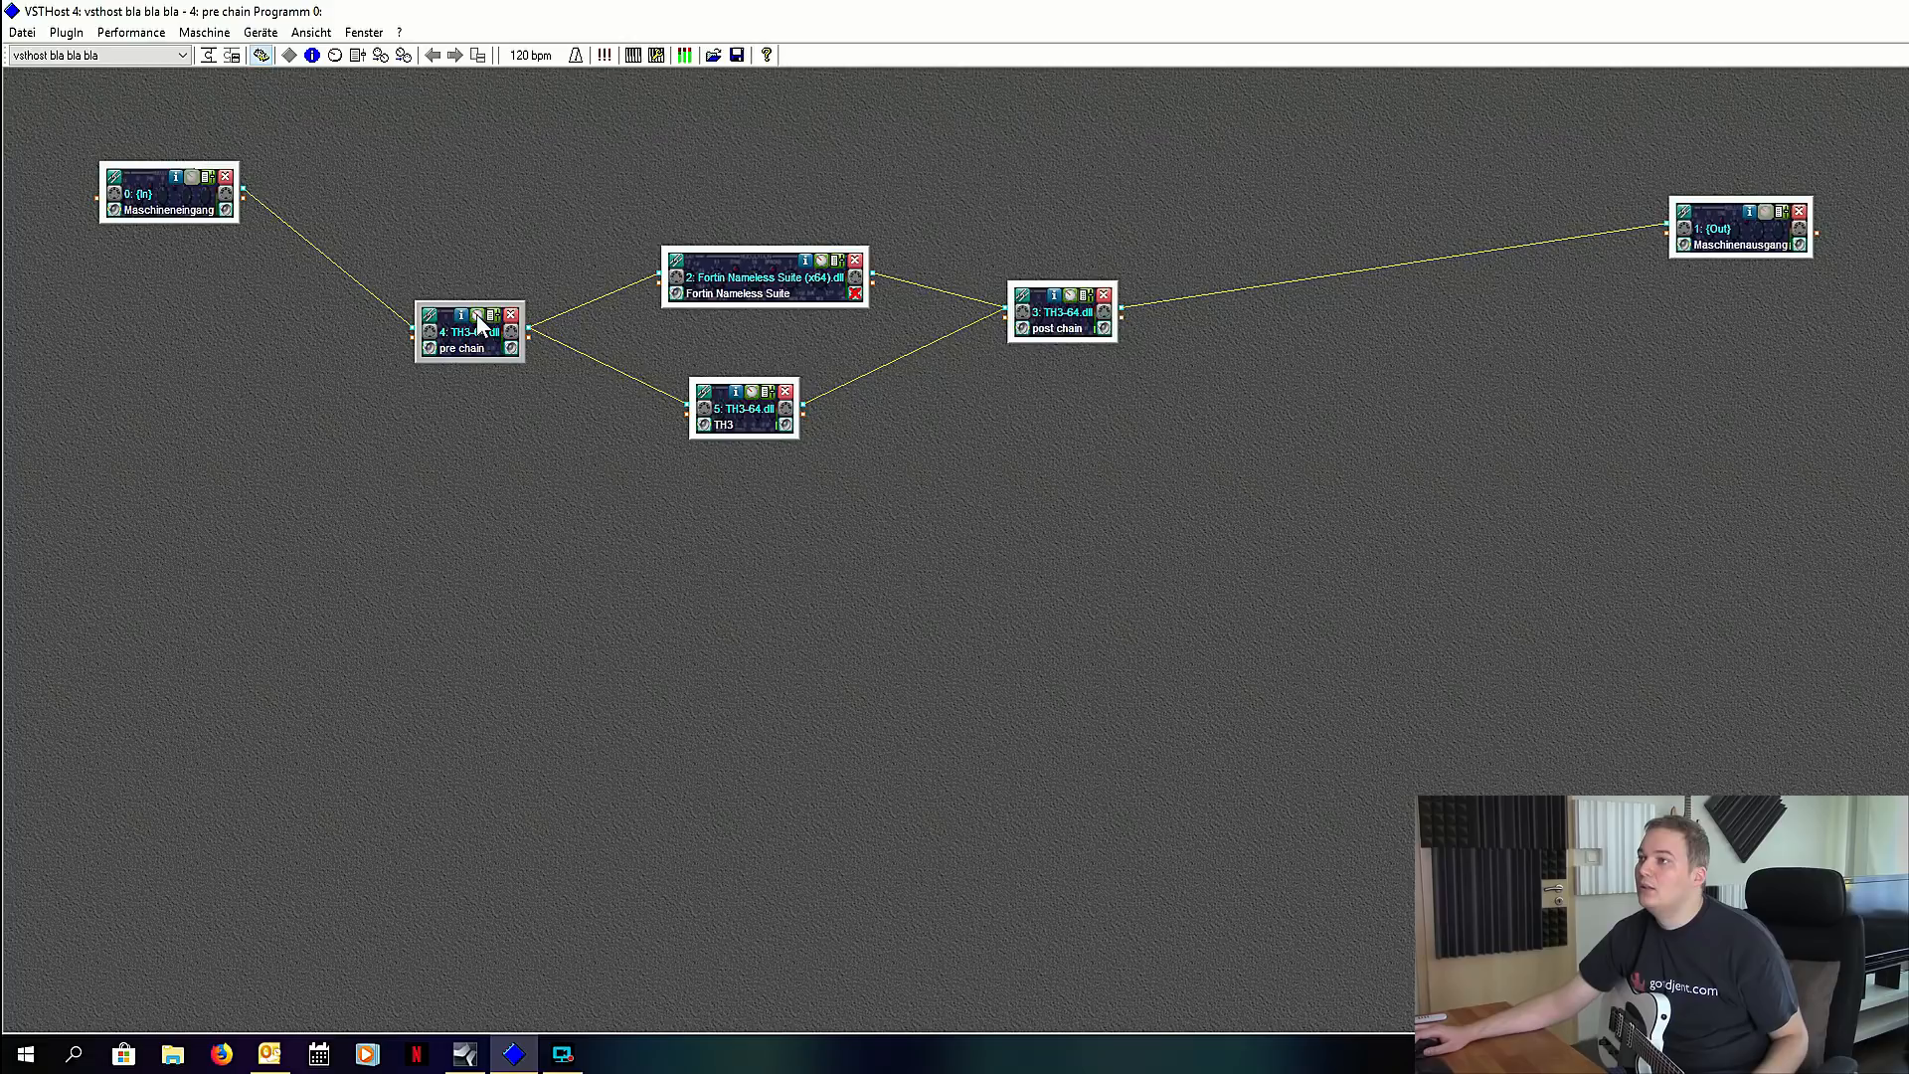
# Step: Open the pre chain module's editor and add a Gate Expander from the Noise reduction category
pyautogui.doubleClick(480, 323)
pyautogui.click(930, 250)
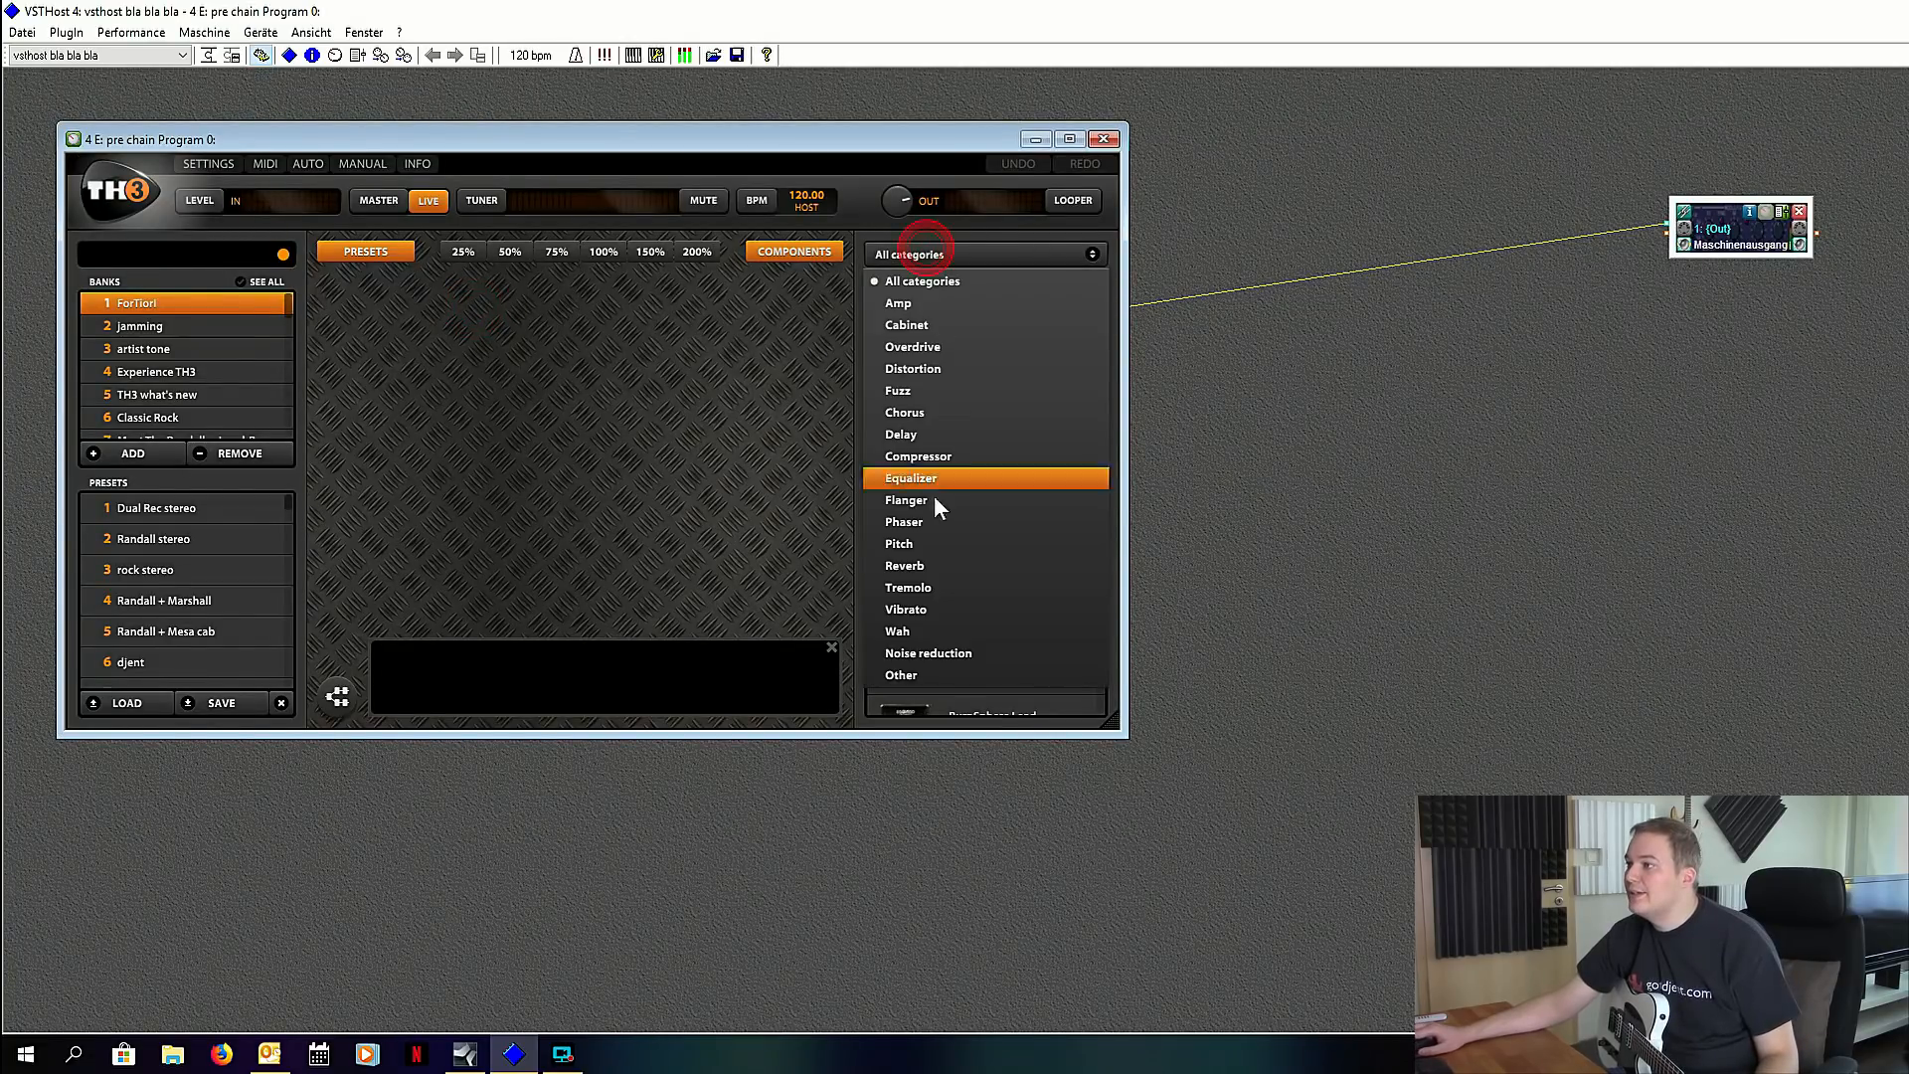
pyautogui.click(959, 655)
pyautogui.moveTo(995, 350); pyautogui.dragTo(632, 443)
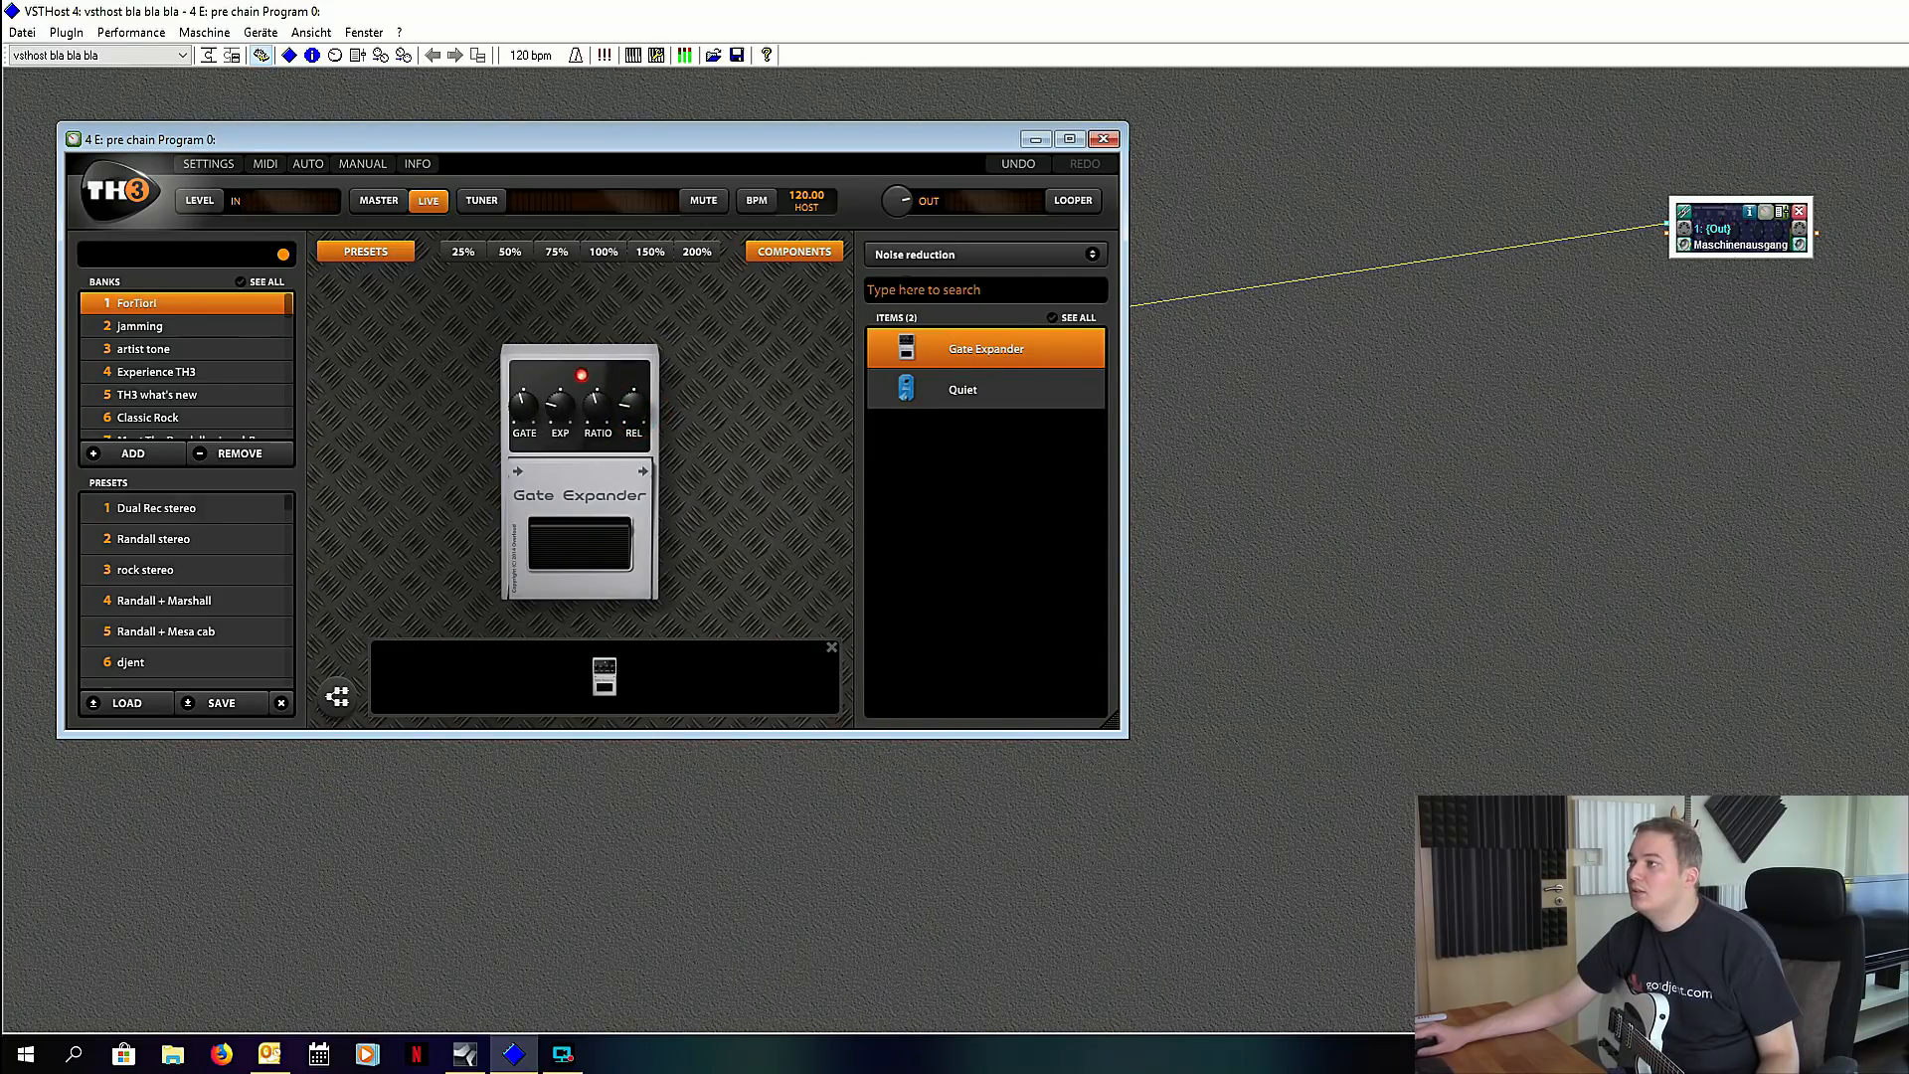
# Step: Add the CAT distortion pedal after the Gate Expander in the pre chain and hide the component list
pyautogui.click(933, 250)
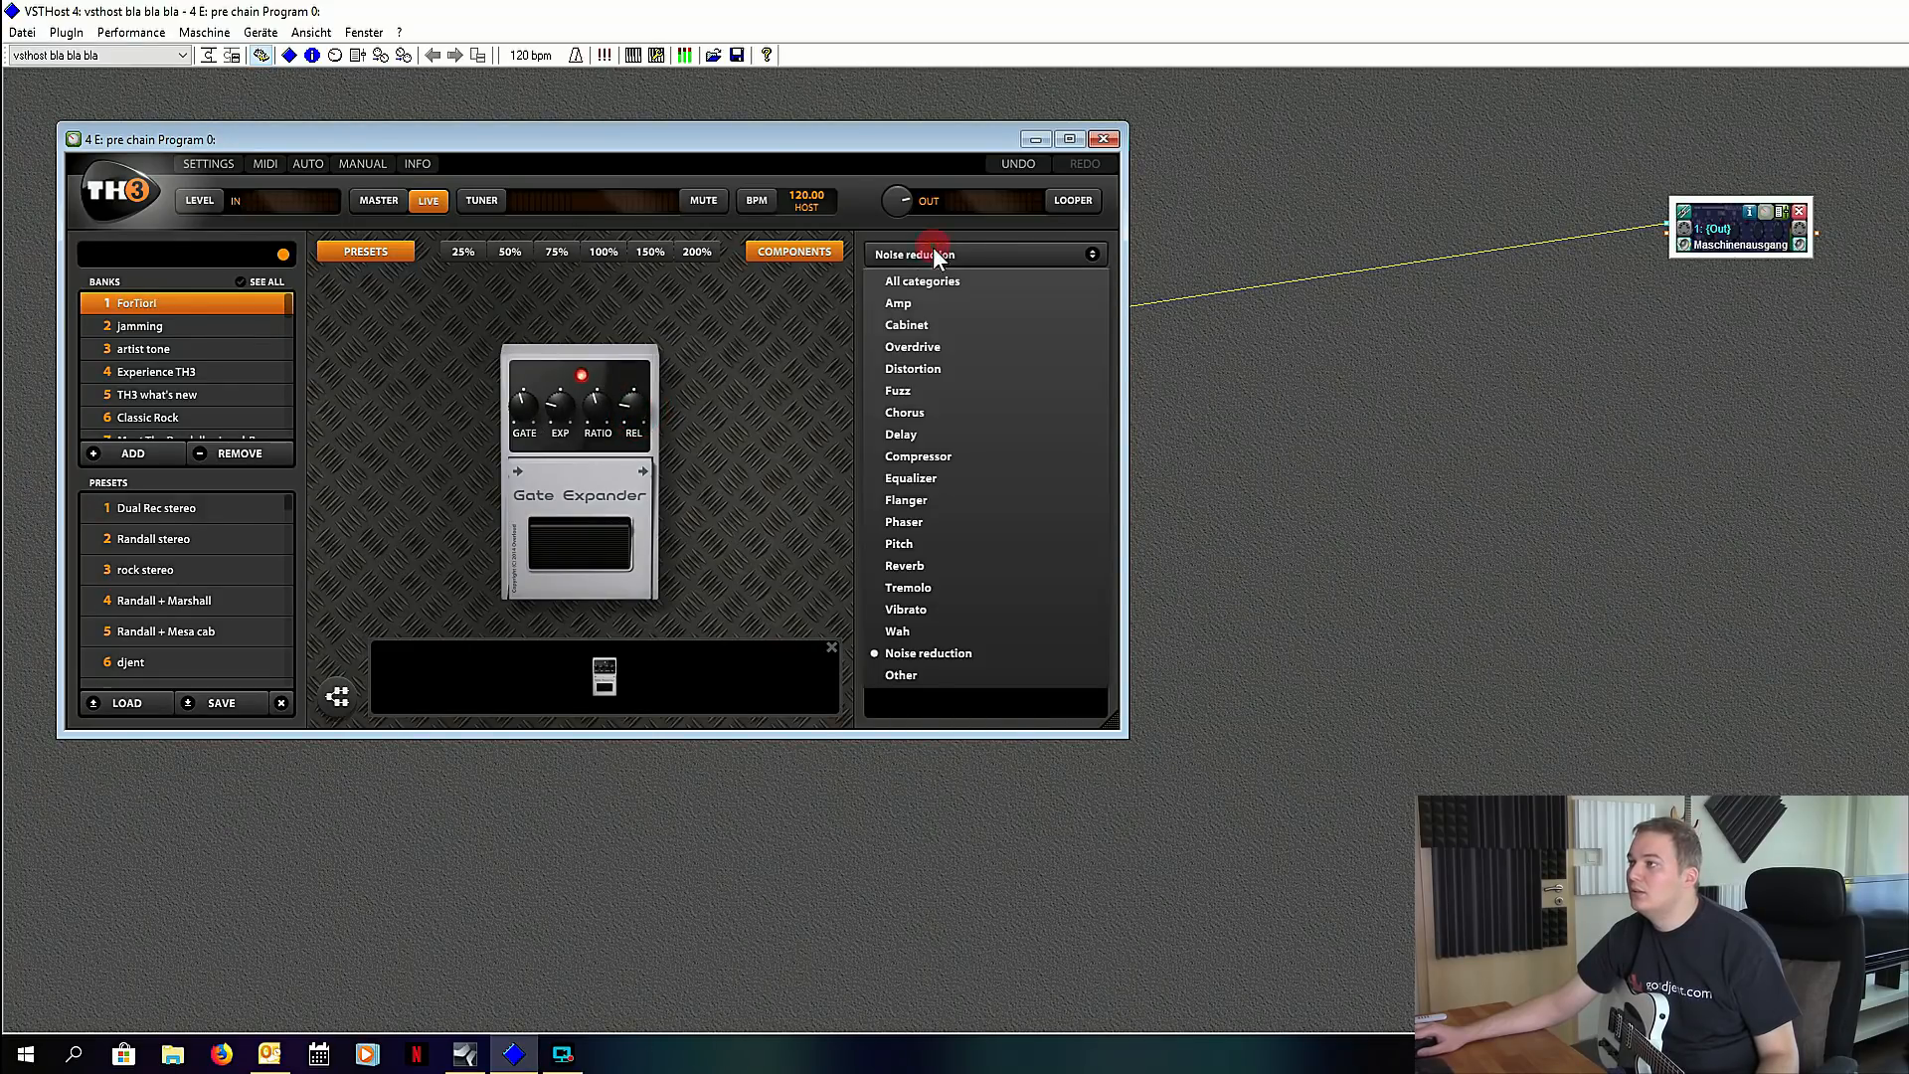
pyautogui.click(1028, 372)
pyautogui.moveTo(998, 469); pyautogui.dragTo(668, 462)
pyautogui.click(795, 252)
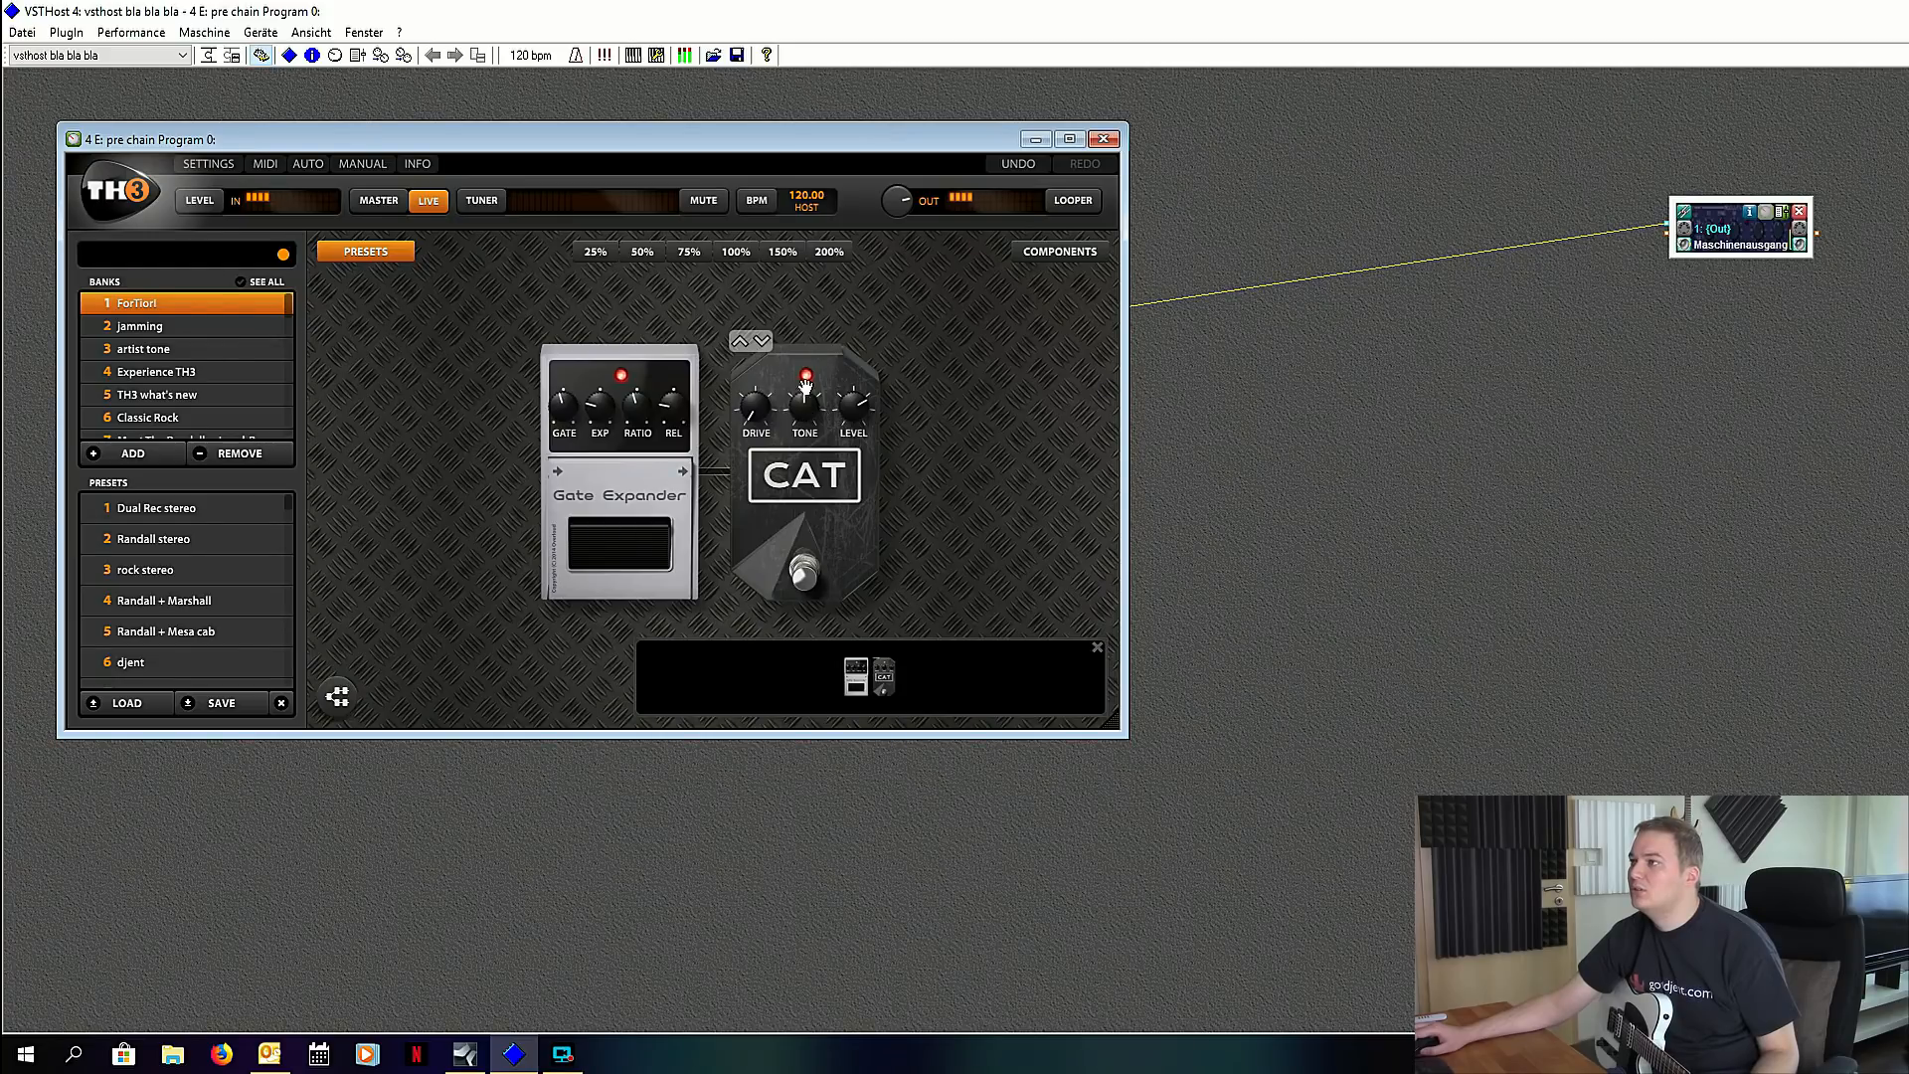
# Step: Set the pre chain's input source to Left in the master controls and close its editor
pyautogui.click(393, 206)
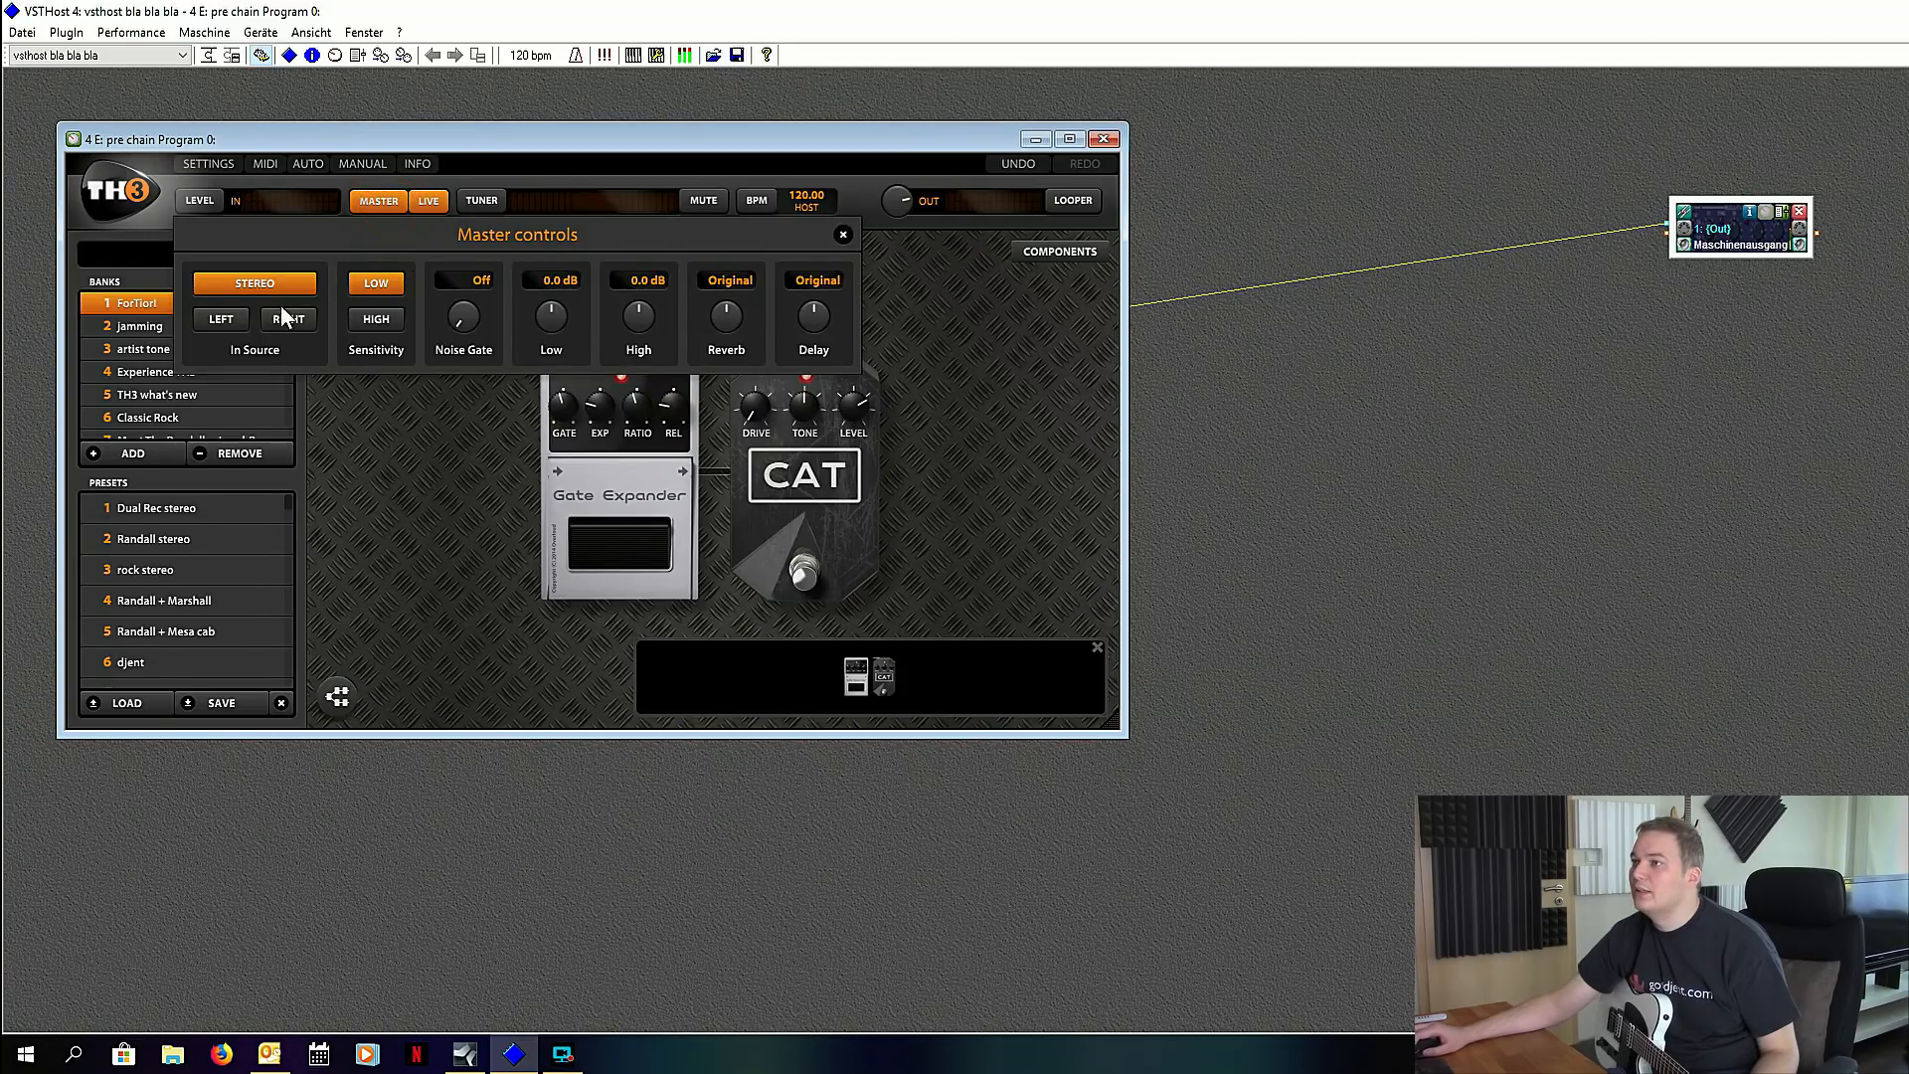
pyautogui.click(231, 318)
pyautogui.click(399, 208)
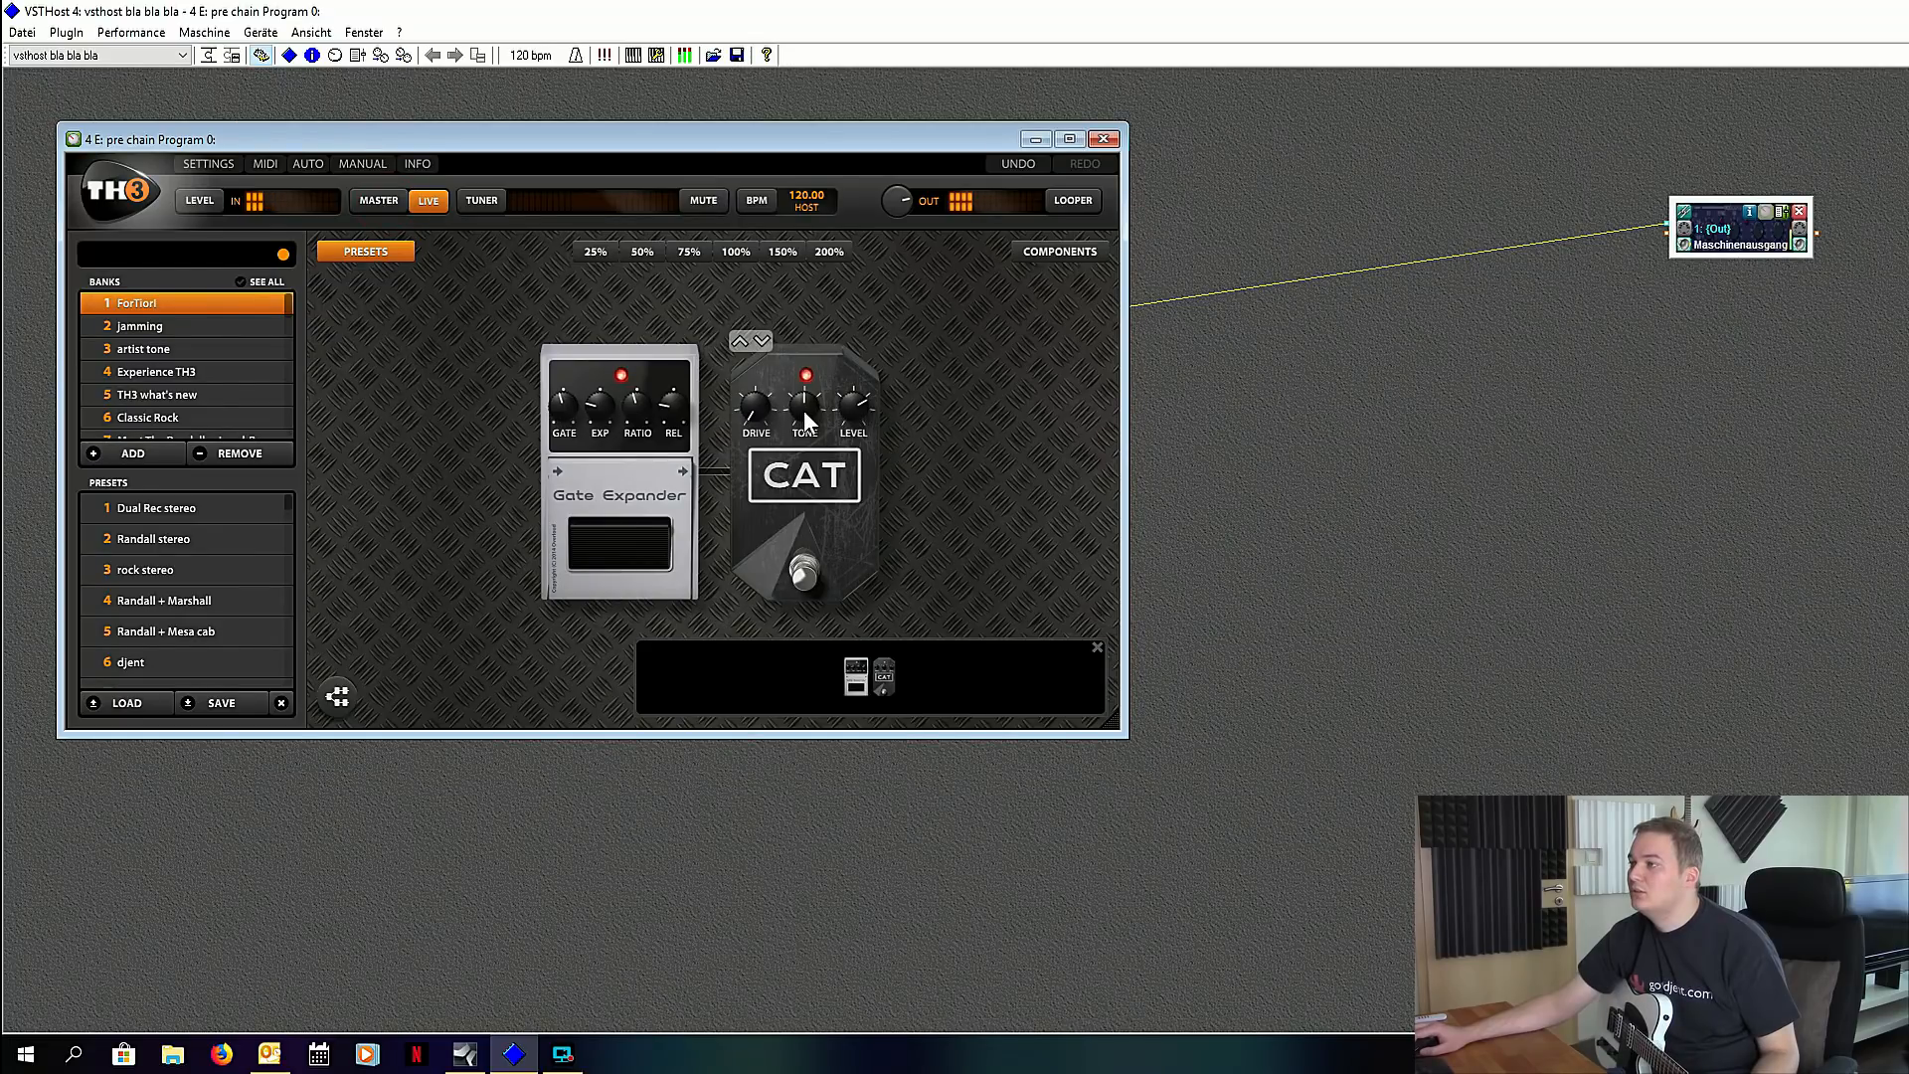
pyautogui.click(1101, 138)
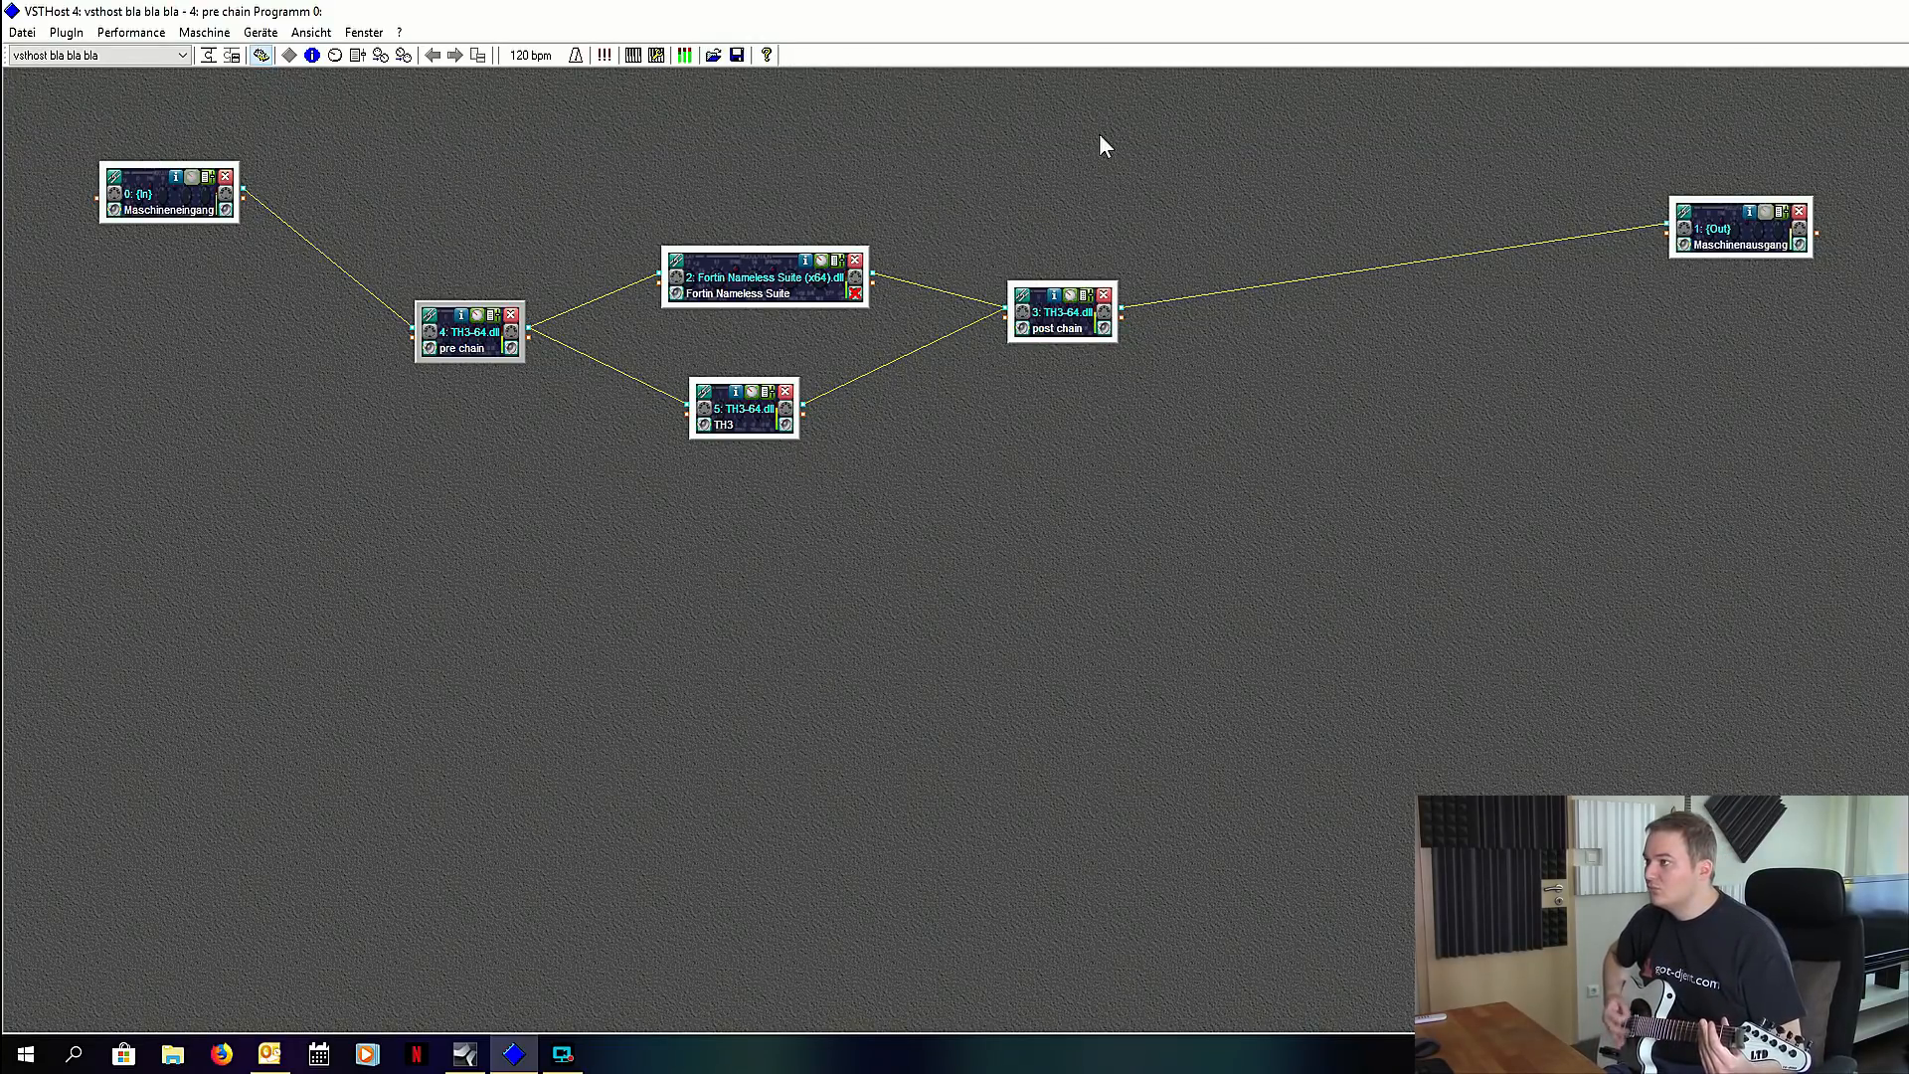
# Step: Switch from the TH3 amp to the Fortin Nameless Suite and back by toggling their output mutes to compare the sounds
pyautogui.rightClick(783, 429)
pyautogui.click(738, 488)
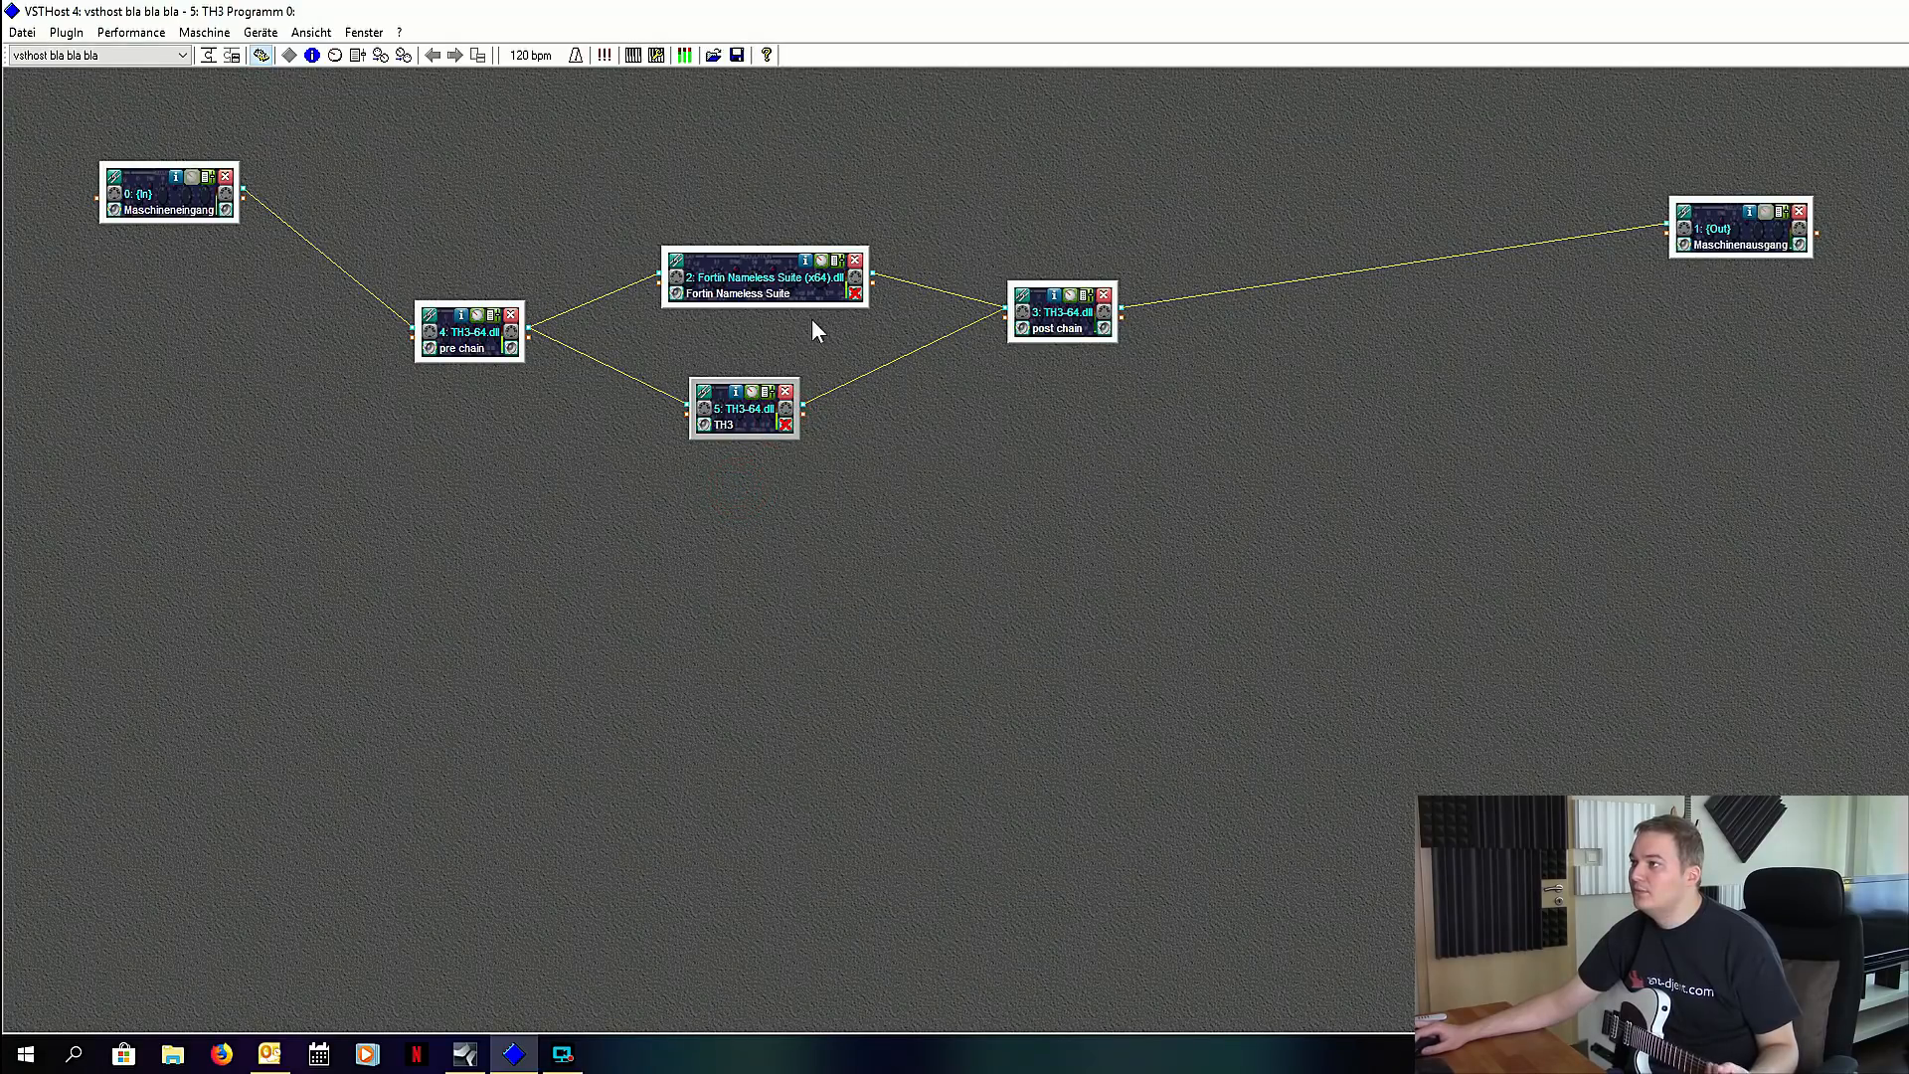
pyautogui.click(853, 295)
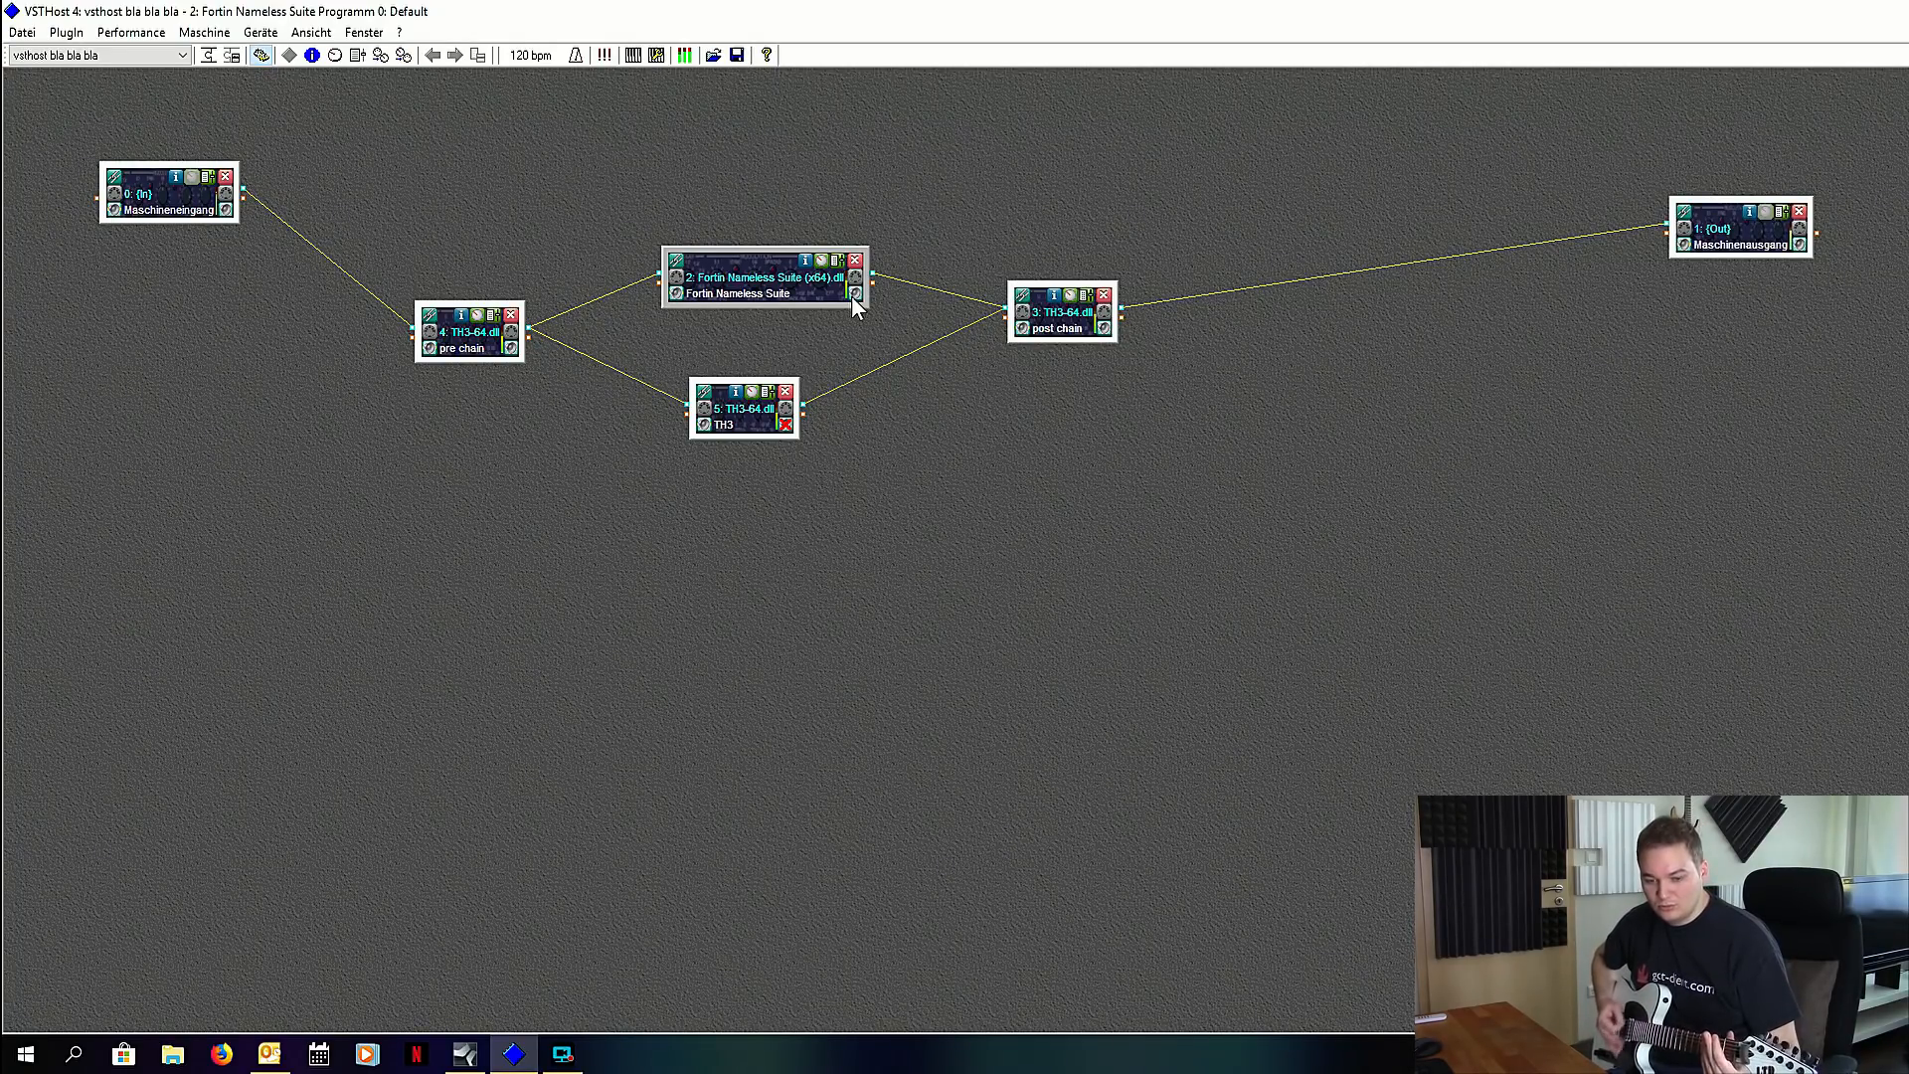
pyautogui.click(853, 294)
pyautogui.click(785, 426)
# Step: Open the TH3 amp module's editor and adjust the treble and presence of the Heavy 51 Lead amp
pyautogui.doubleClick(745, 405)
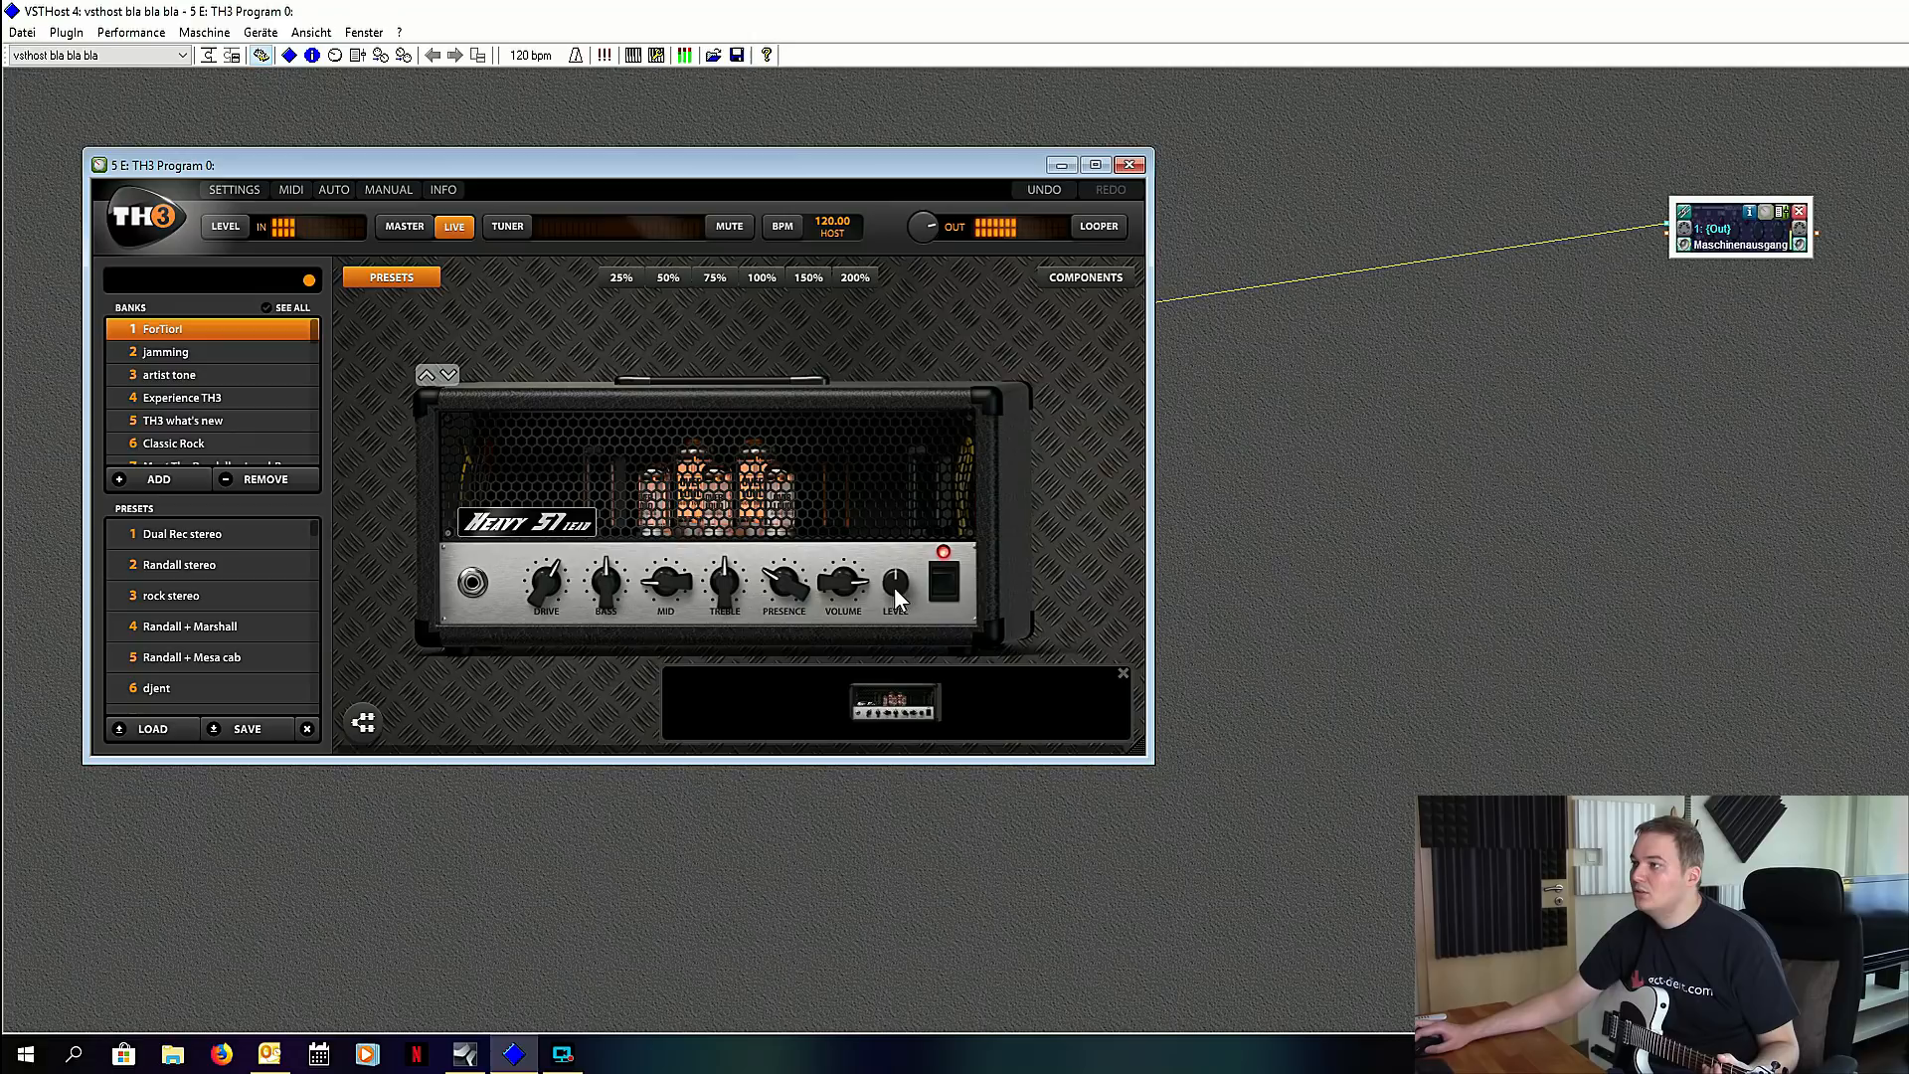
pyautogui.moveTo(784, 596); pyautogui.dragTo(723, 577)
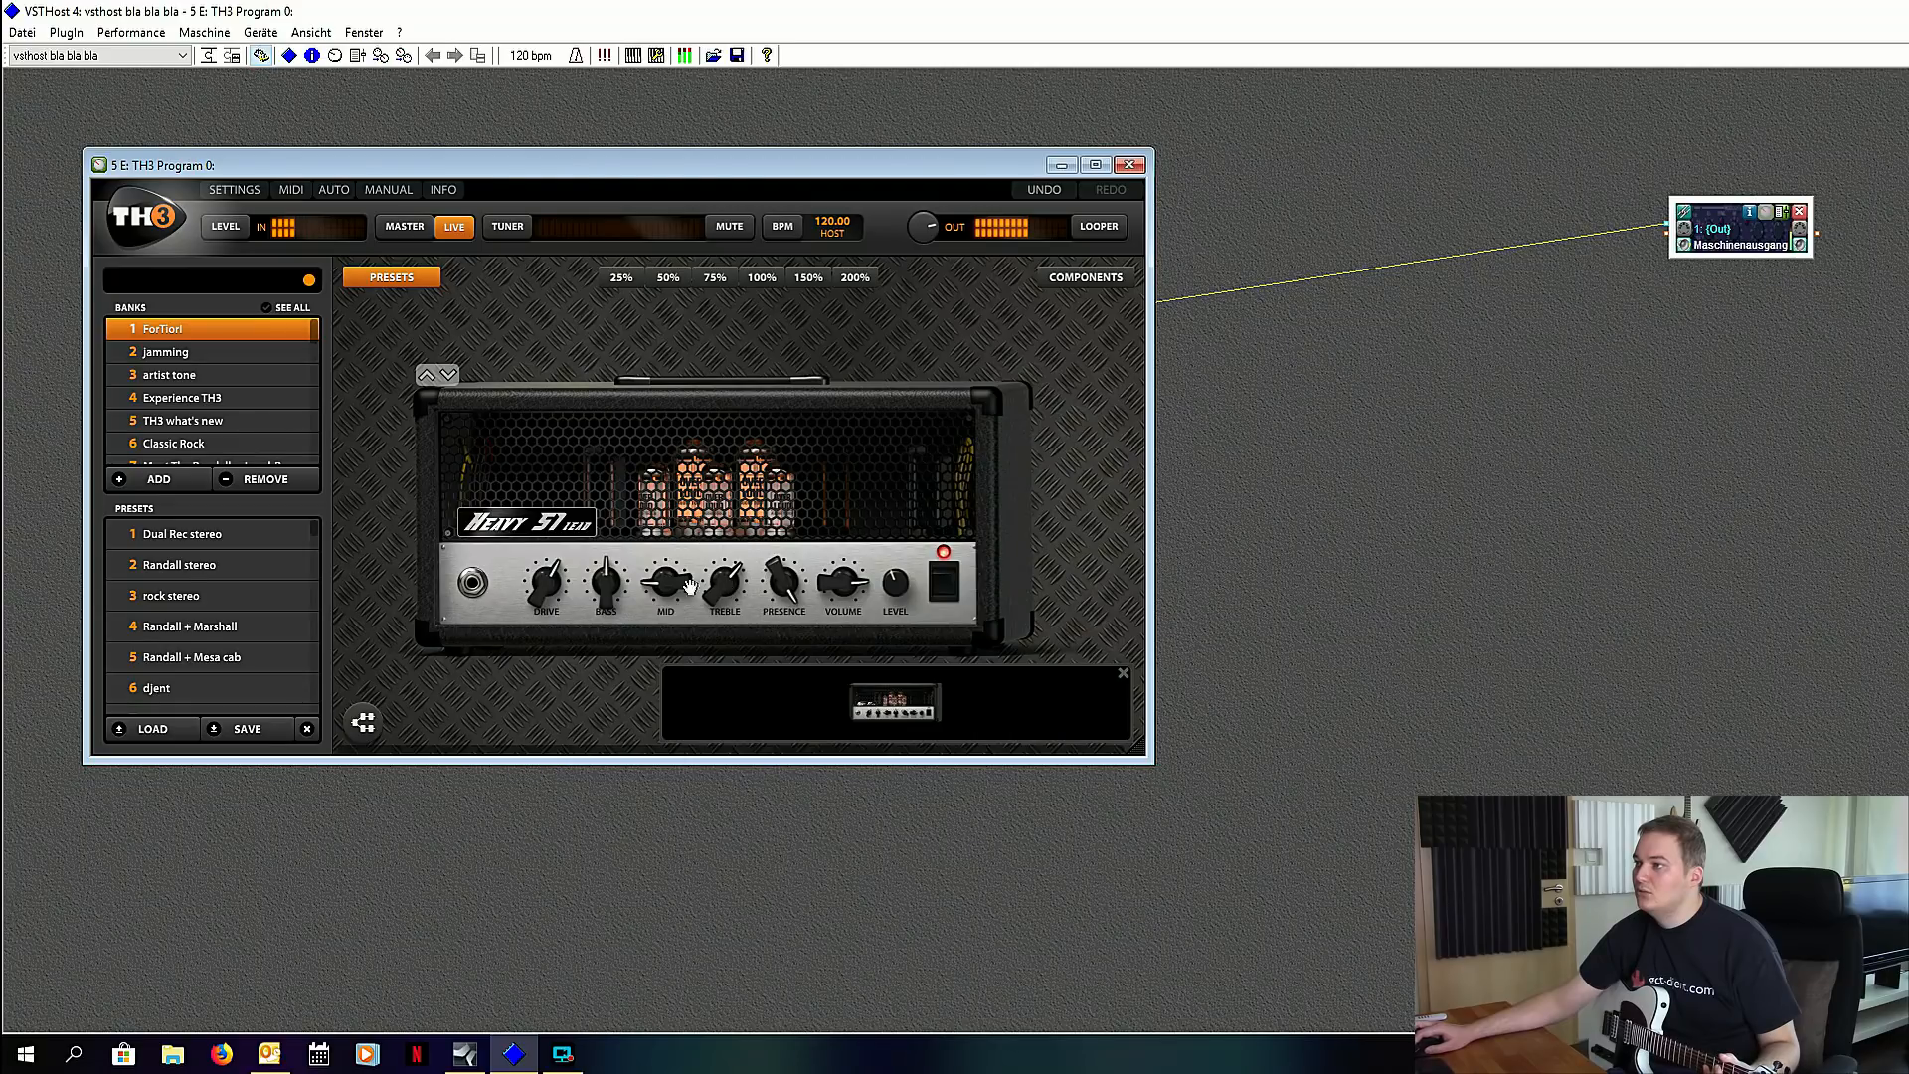
# Step: Add a 7-Band GEQ from the Equalizer category after the Heavy 51 Lead amp and close the editor
pyautogui.click(1084, 277)
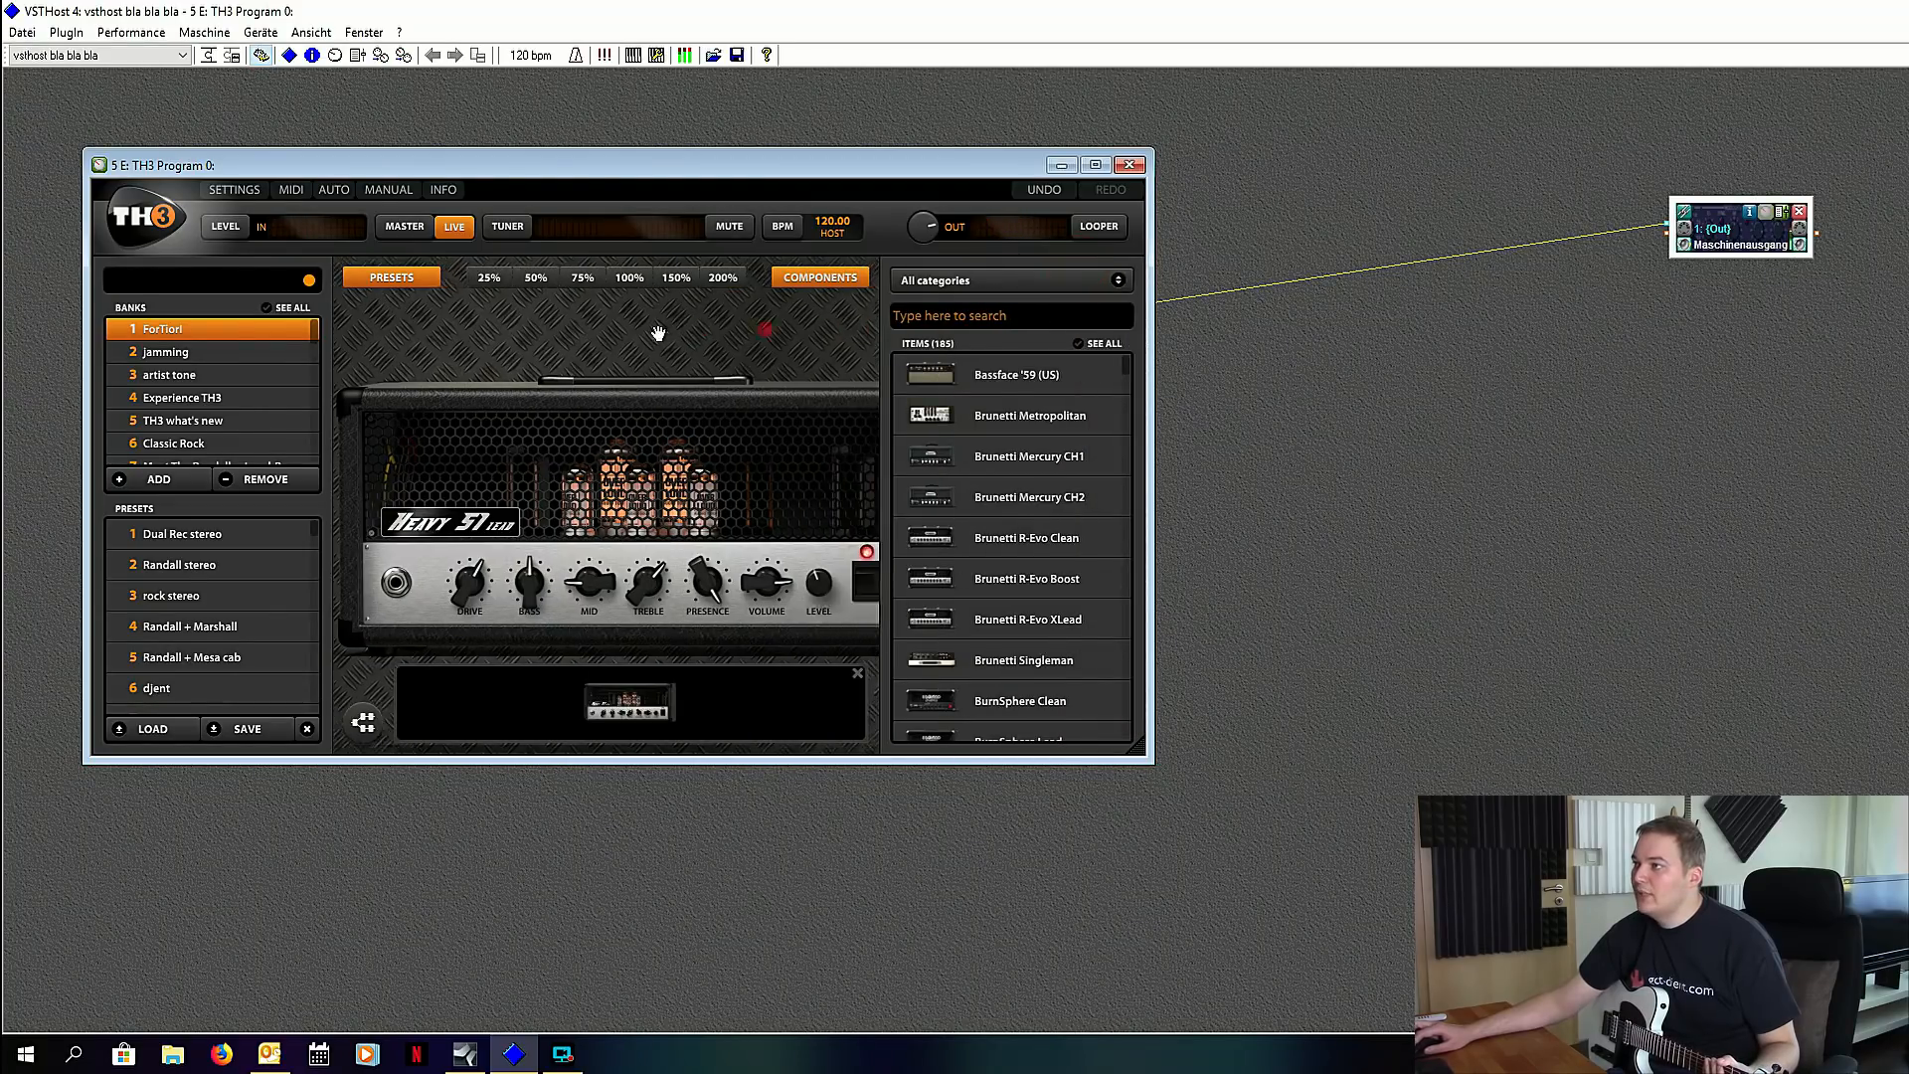
pyautogui.click(905, 284)
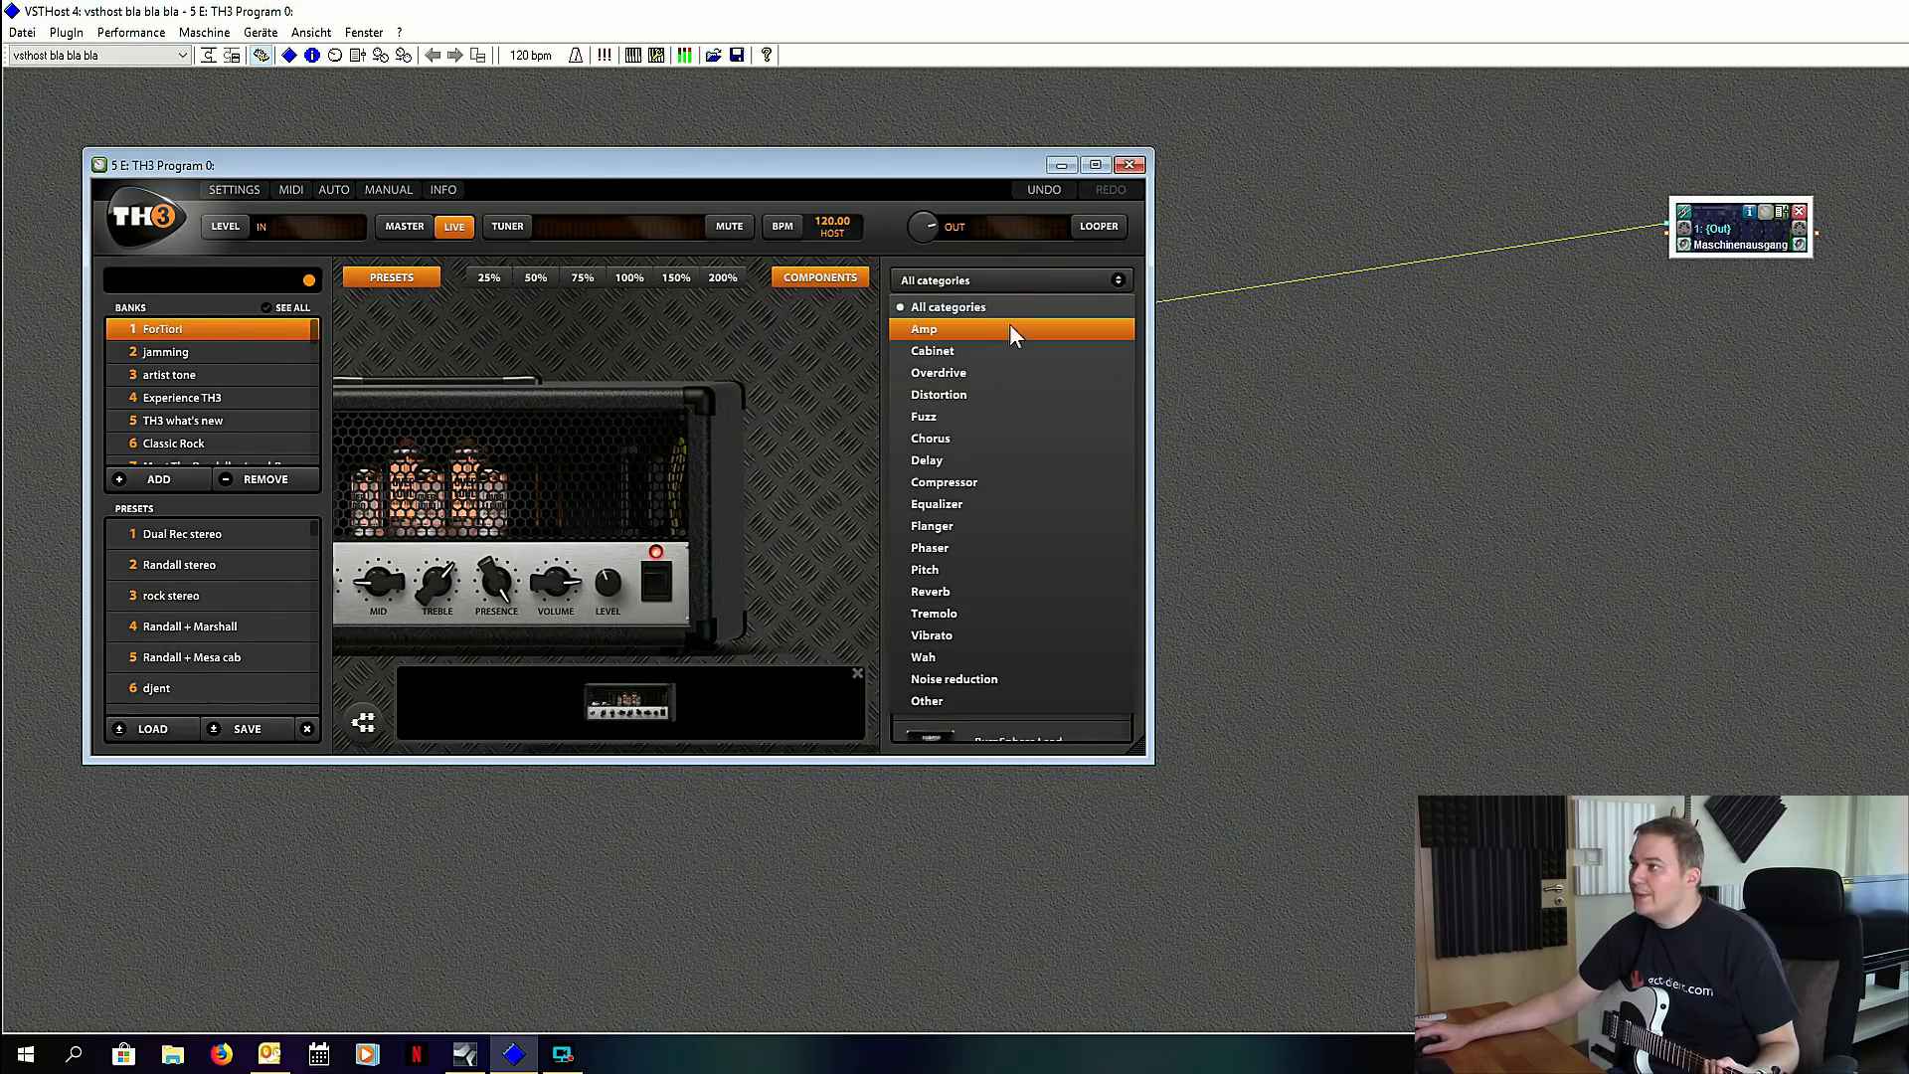
pyautogui.click(996, 504)
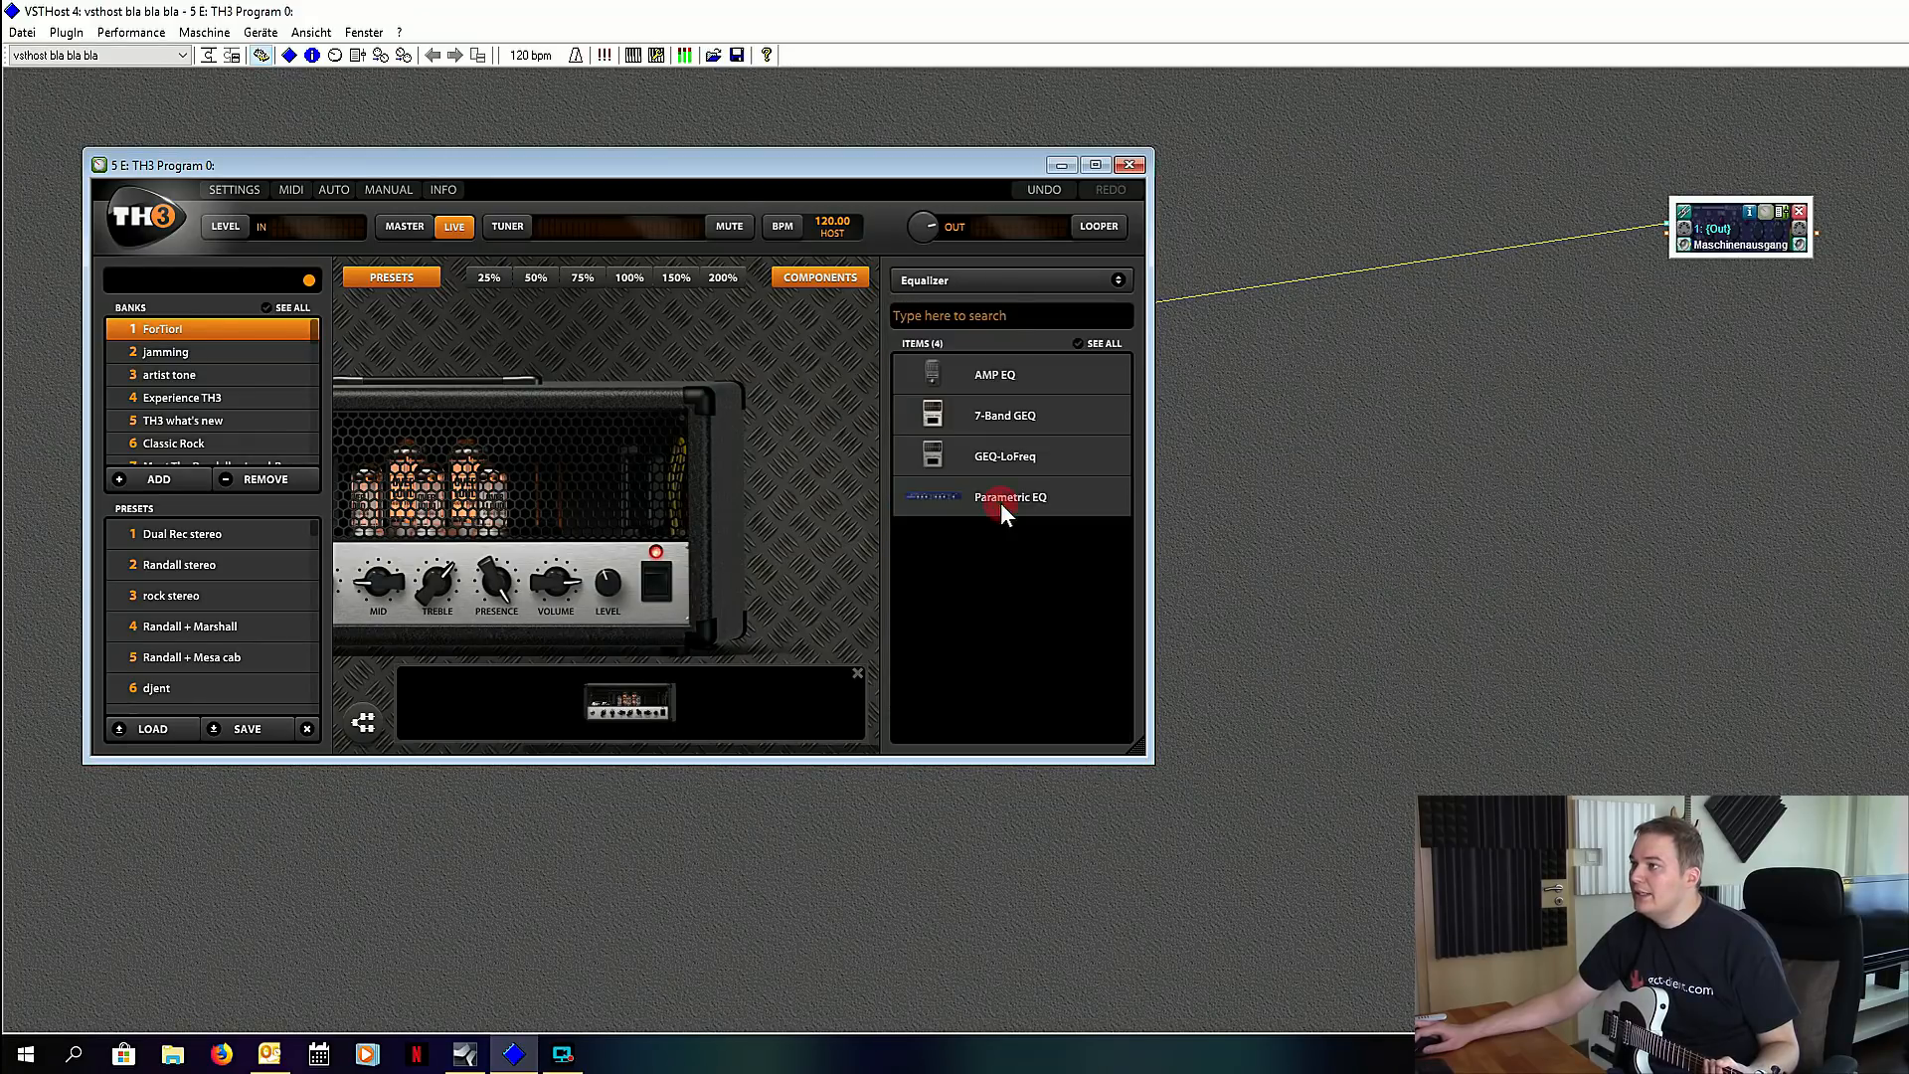
pyautogui.click(996, 415)
pyautogui.click(820, 277)
pyautogui.click(977, 358)
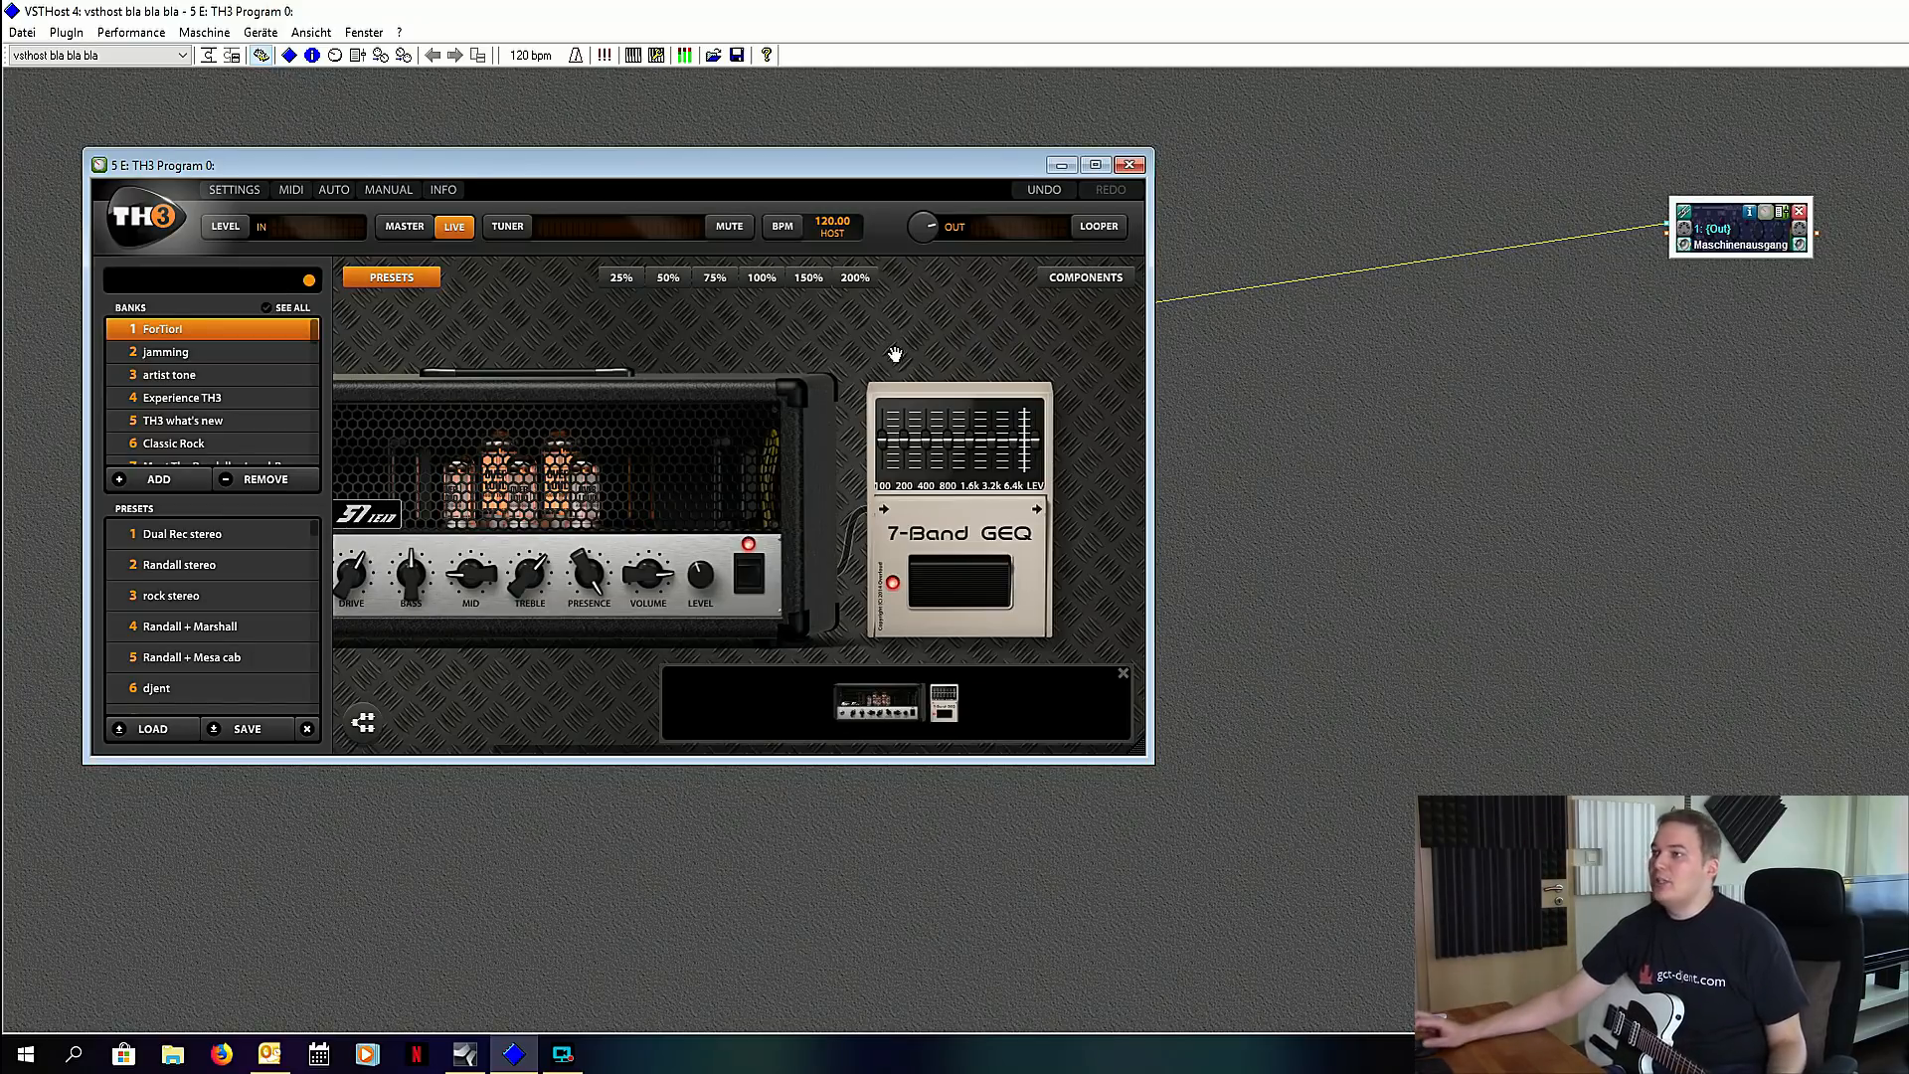
pyautogui.moveTo(974, 170); pyautogui.dragTo(1243, 250)
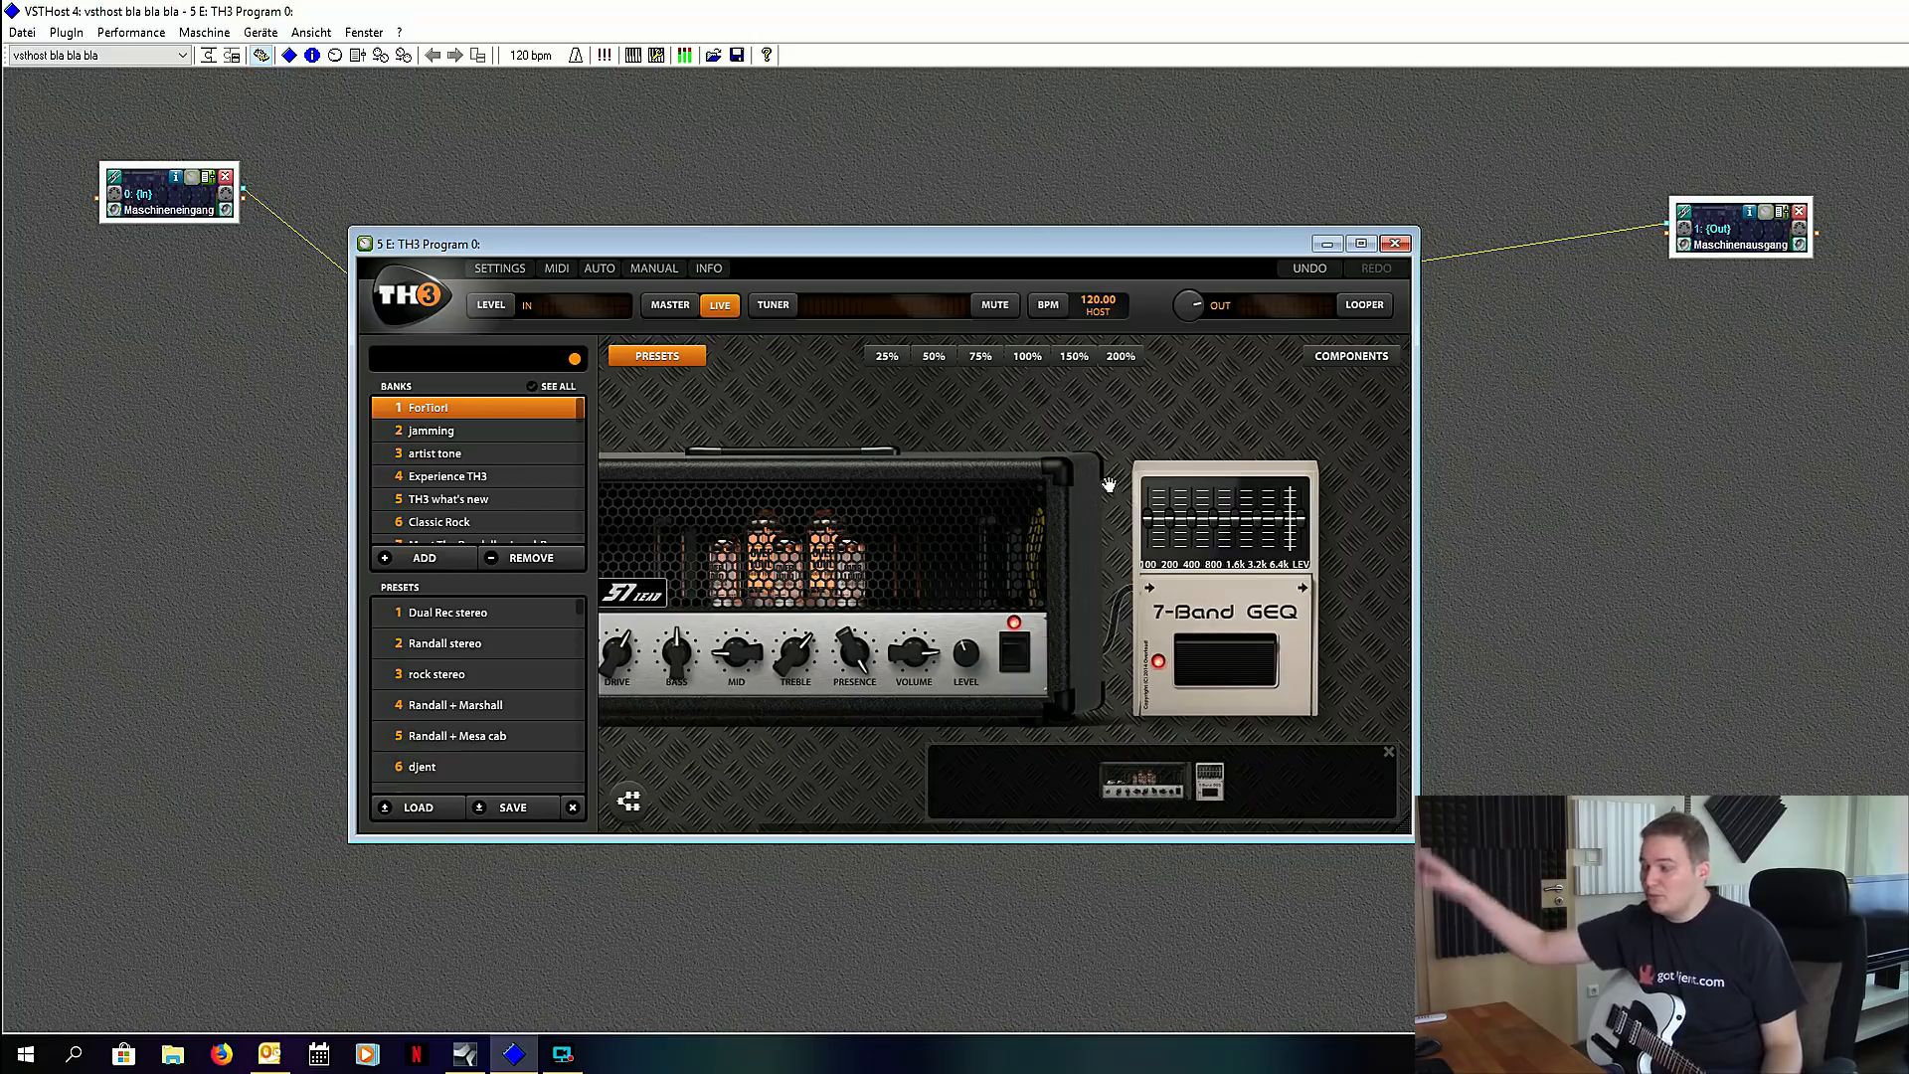
pyautogui.moveTo(1190, 500)
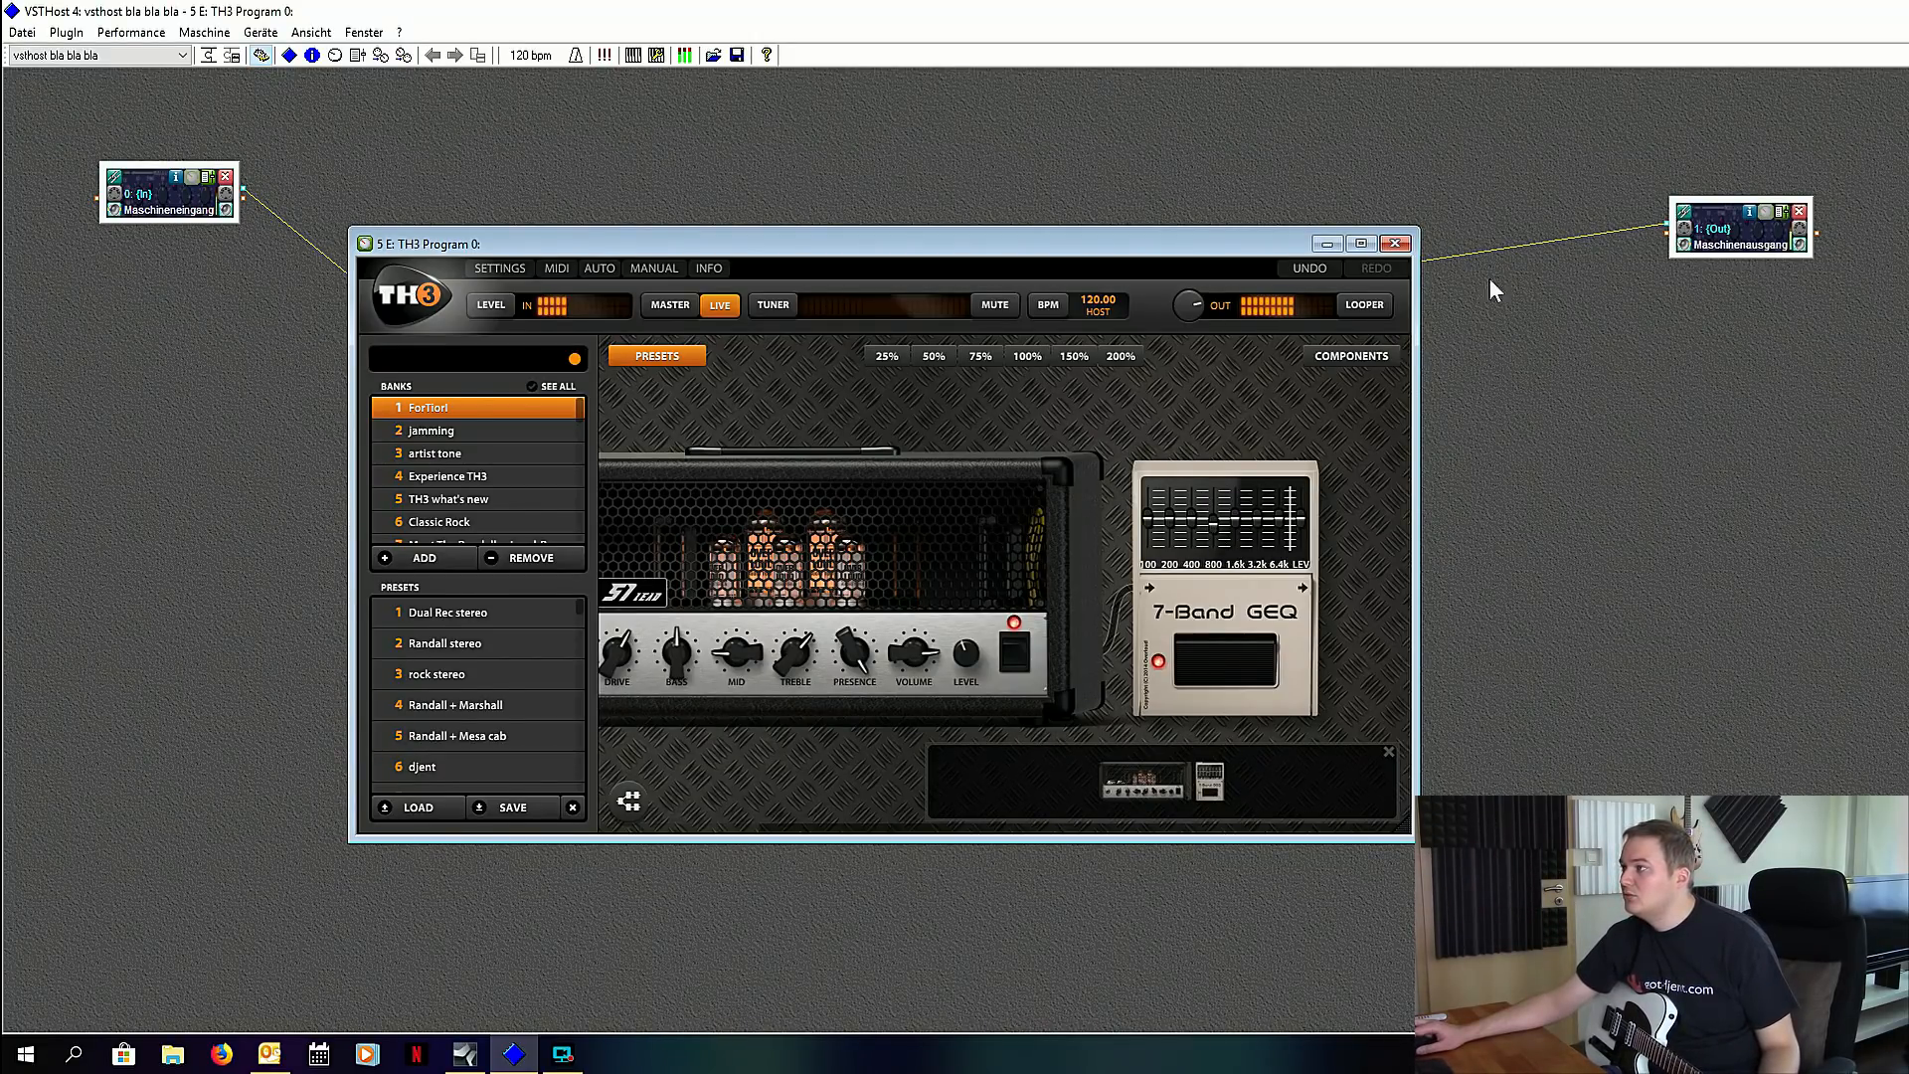
pyautogui.click(1395, 243)
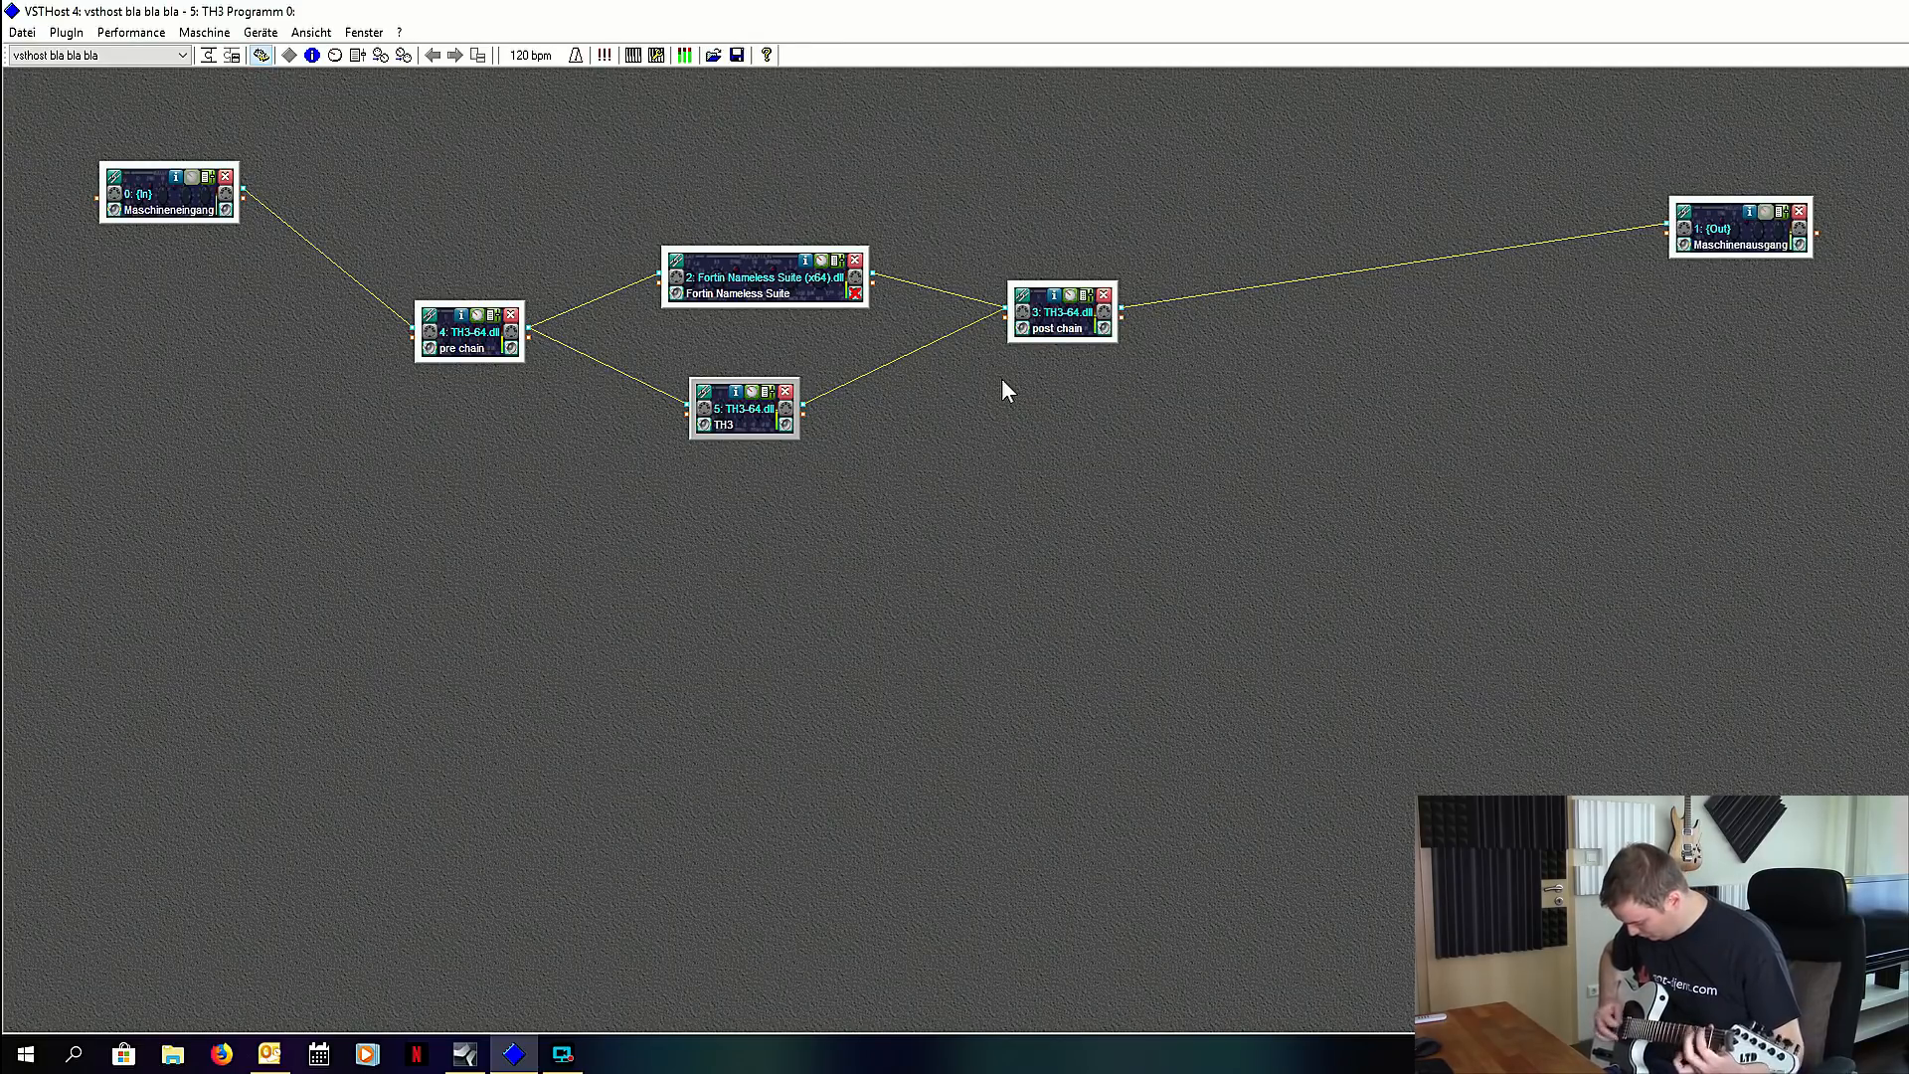
# Step: Switch from the TH3 amp to the Fortin Nameless Suite and adjust the last knob on its amp's front panel, closing the editor
pyautogui.click(786, 426)
pyautogui.click(855, 294)
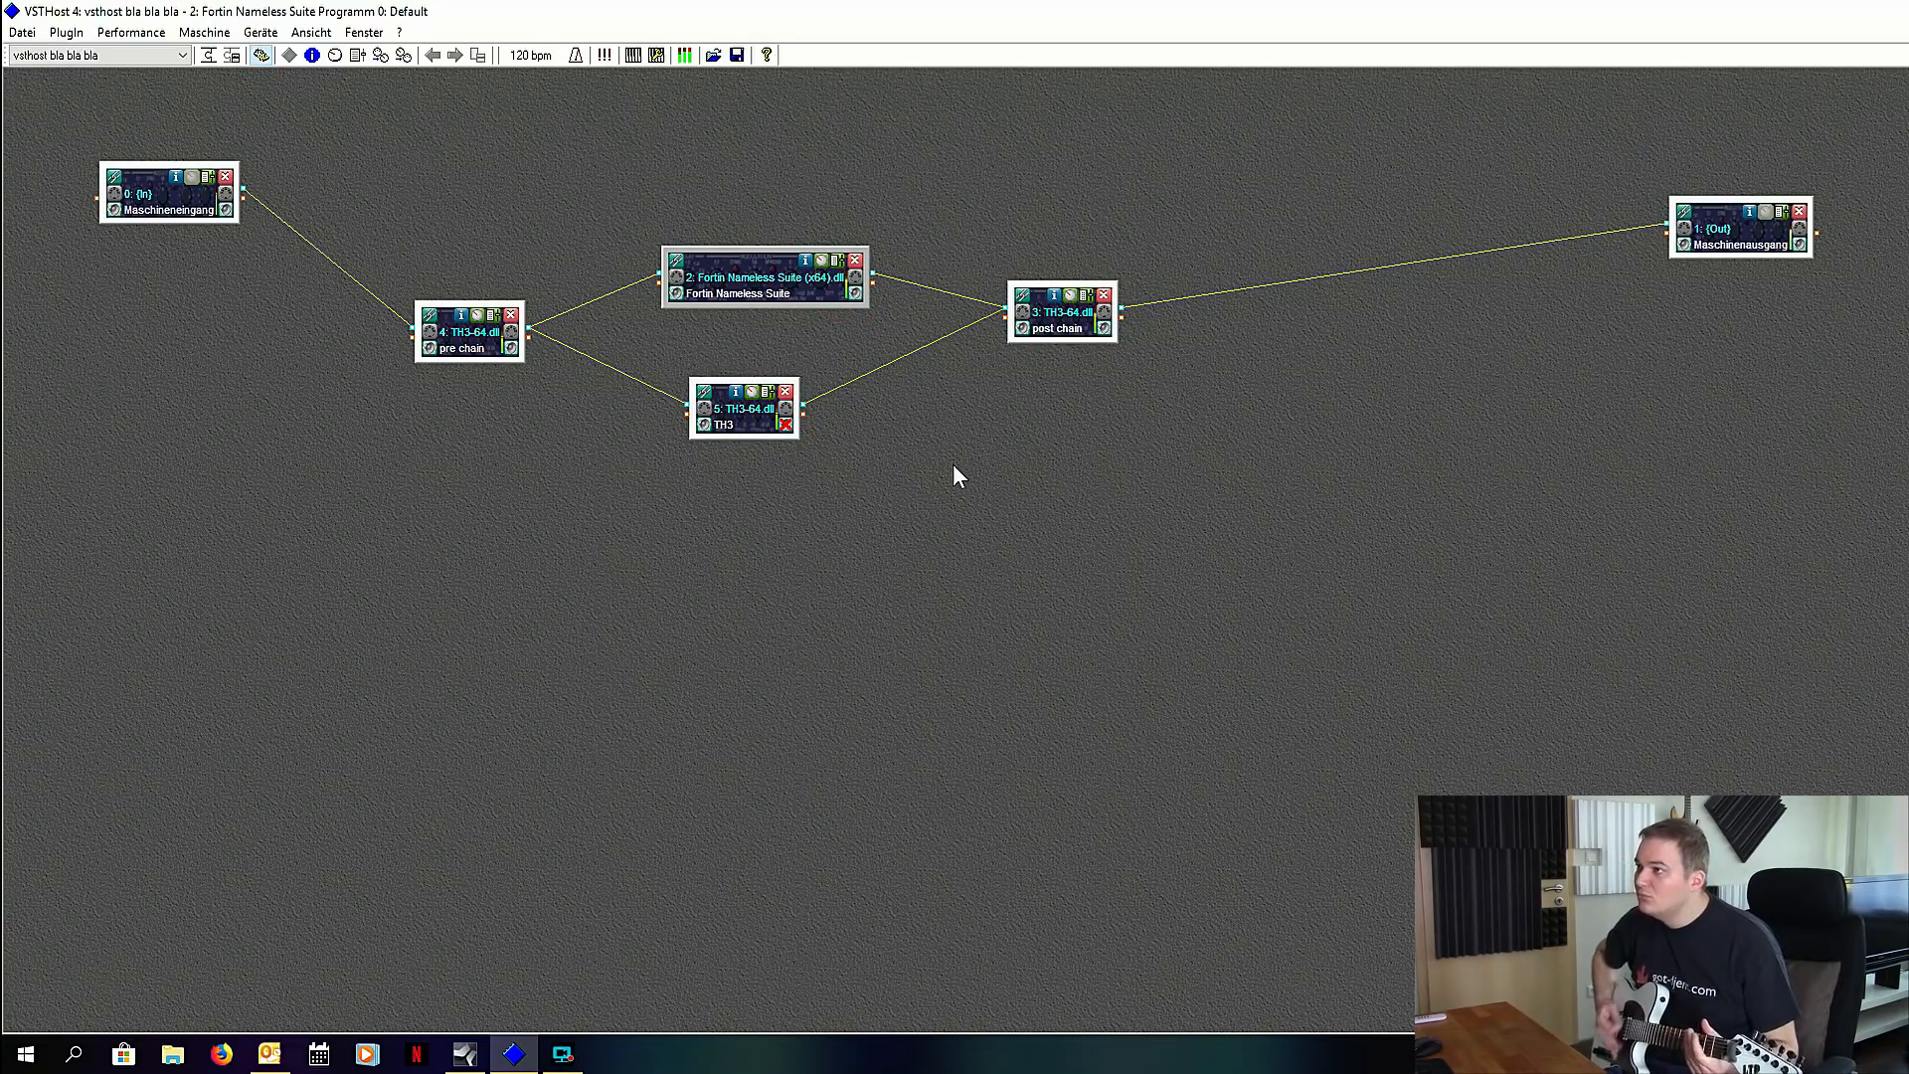
pyautogui.click(816, 260)
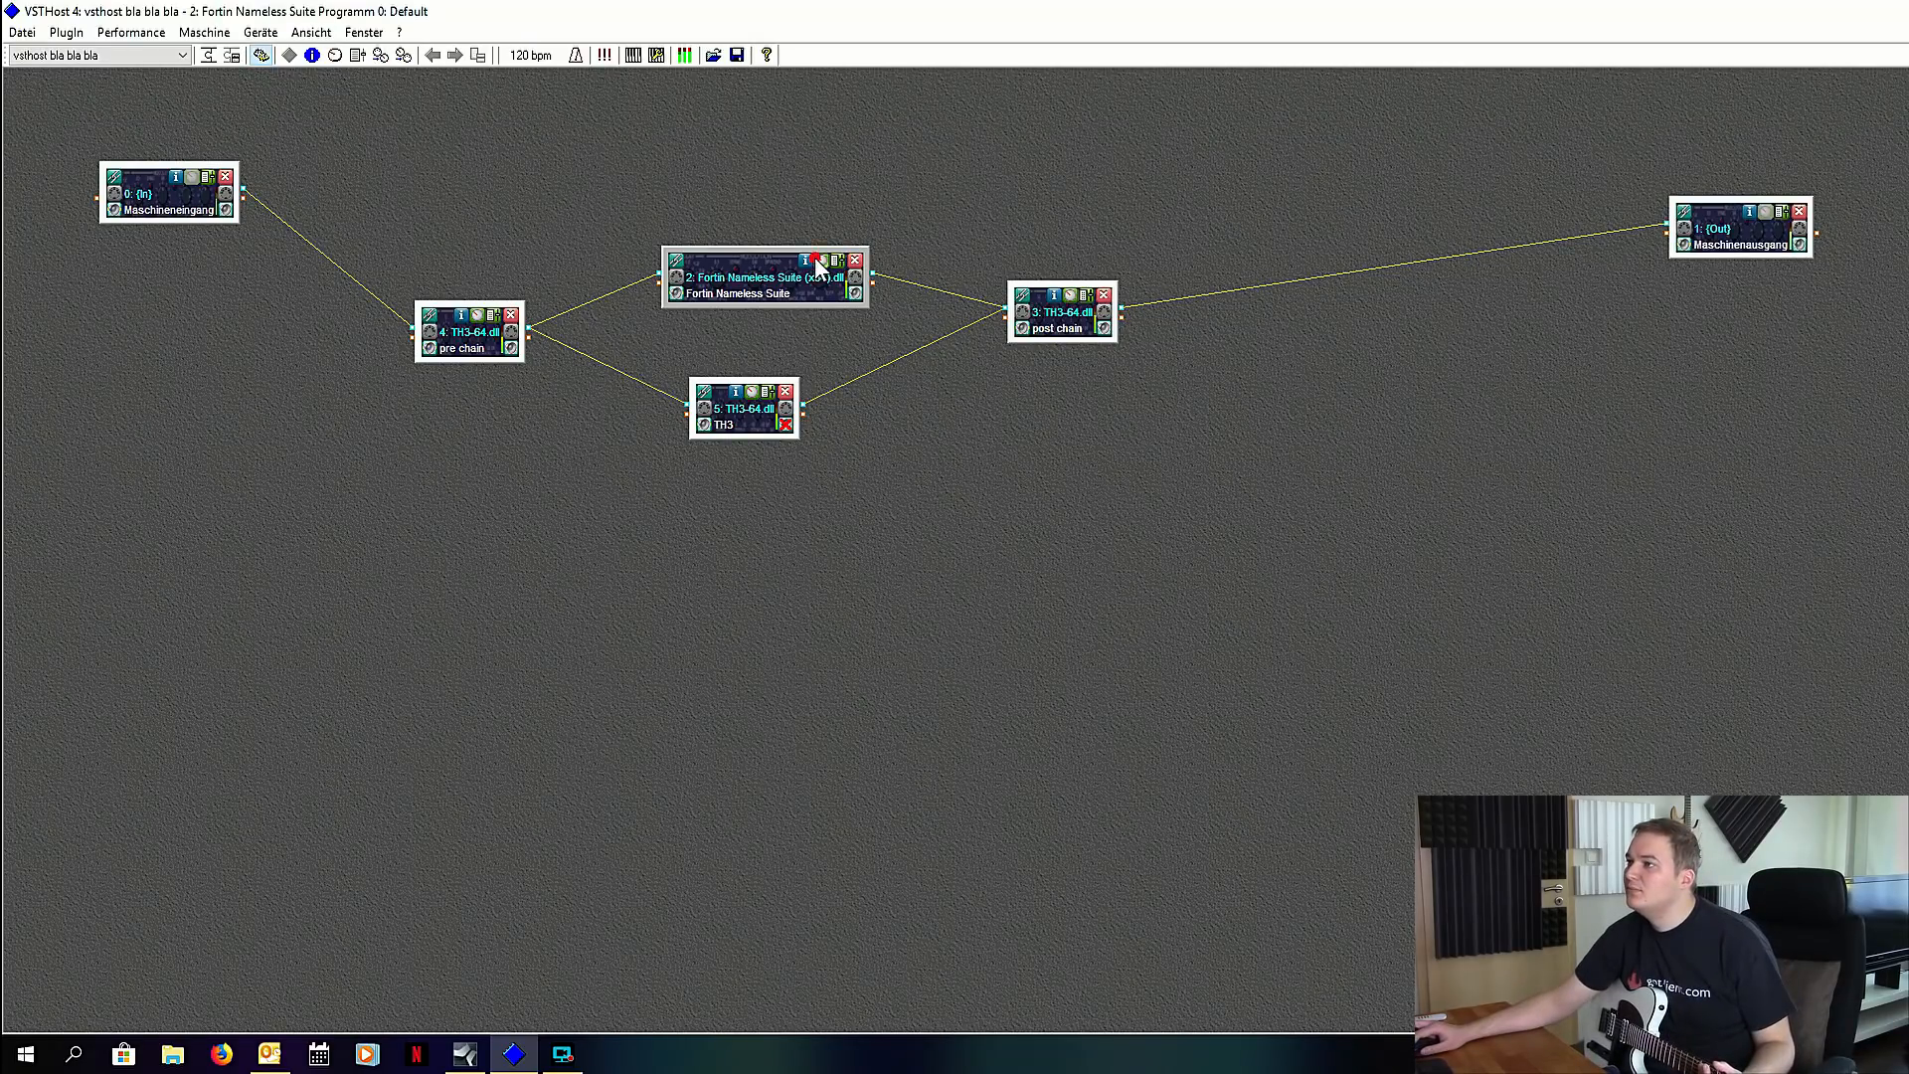
pyautogui.click(639, 572)
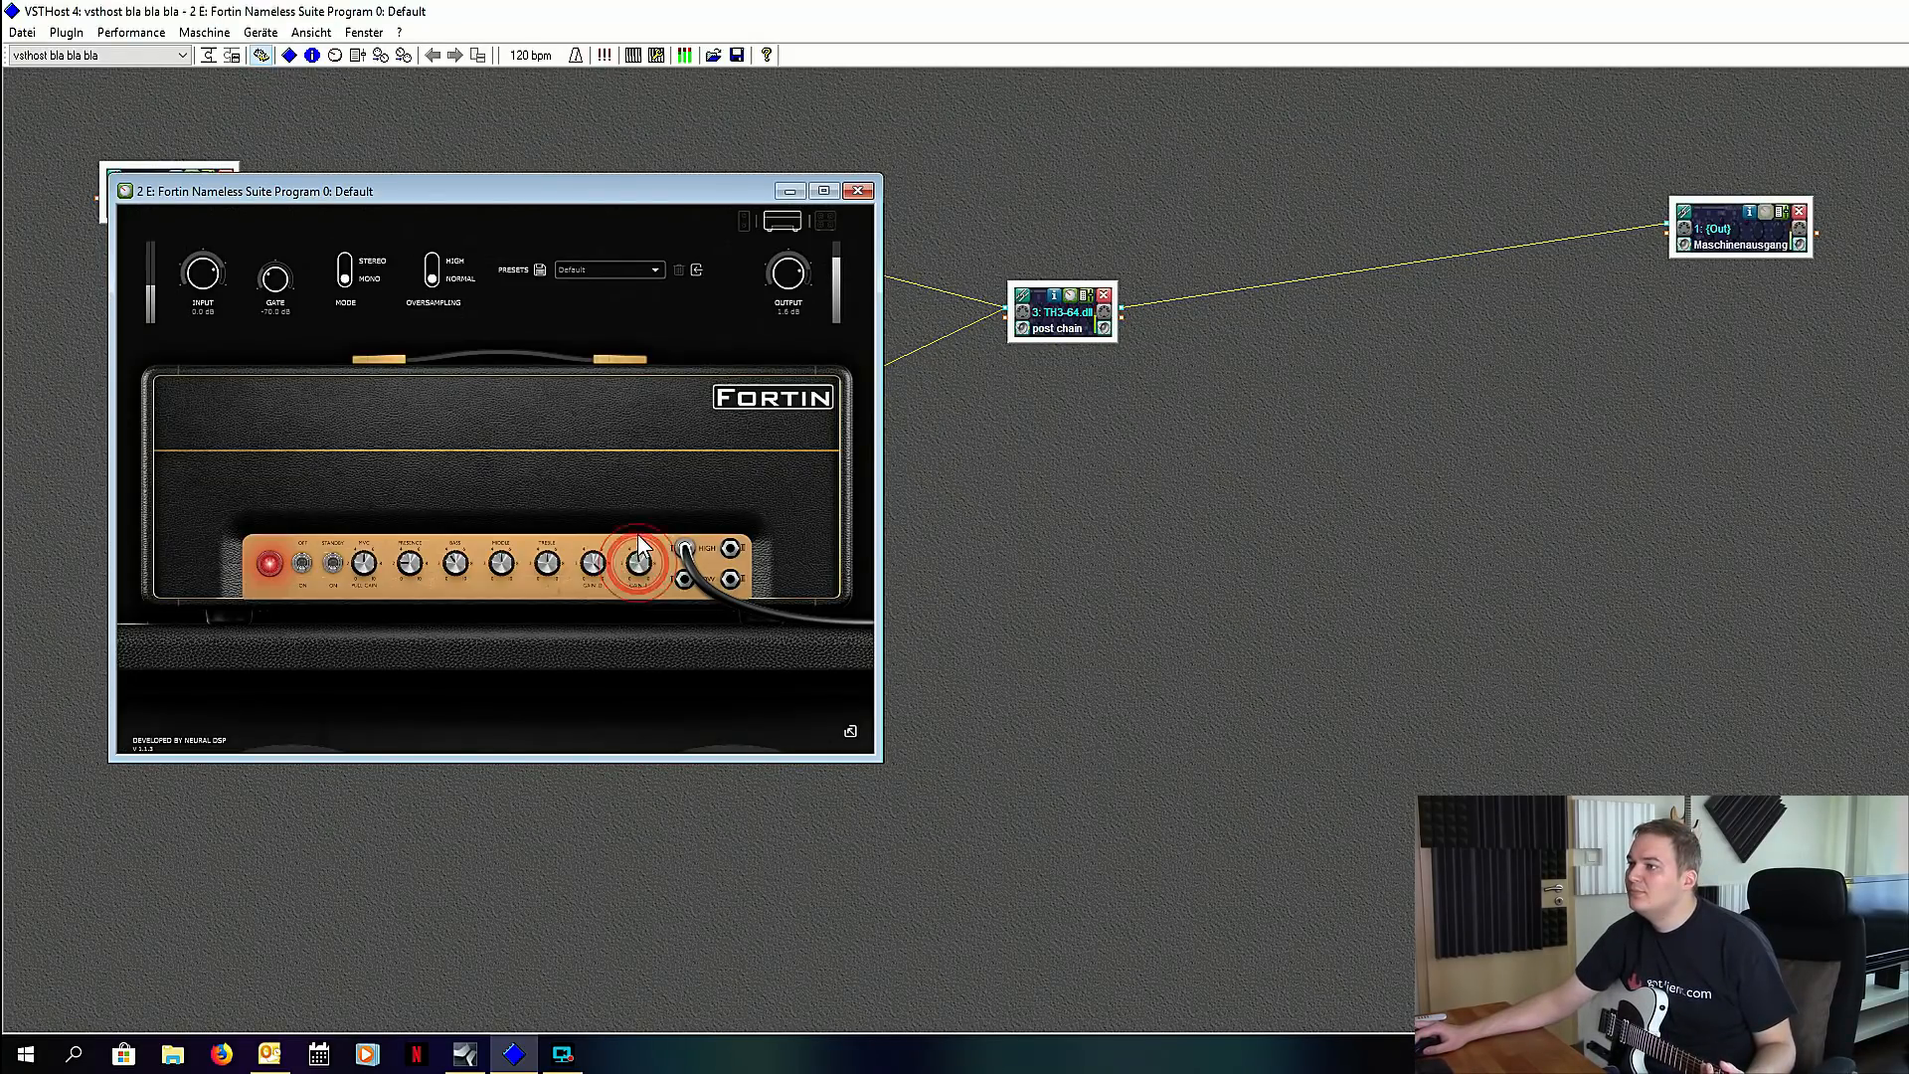
pyautogui.click(861, 191)
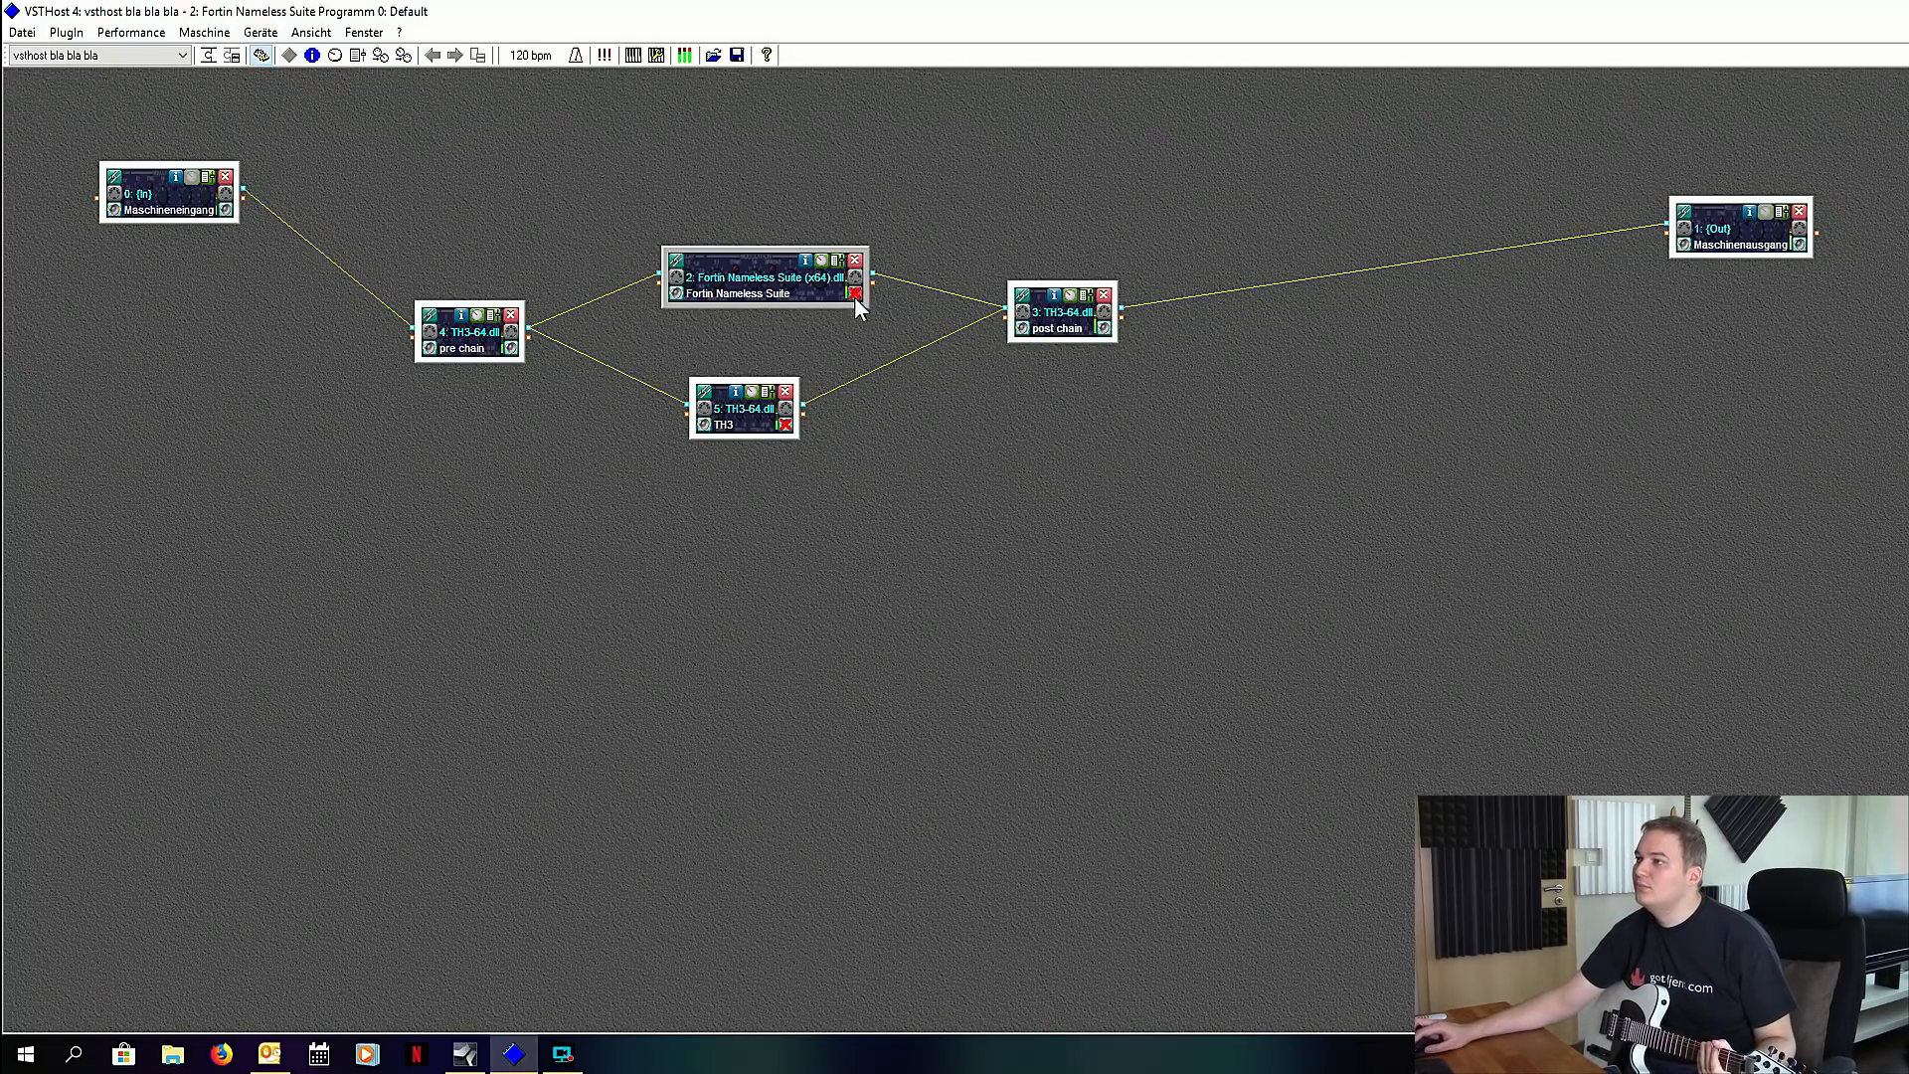
# Step: Switch back to the TH3 amp by unmuting its output, and nudge the pre chain module slightly upward
pyautogui.click(783, 423)
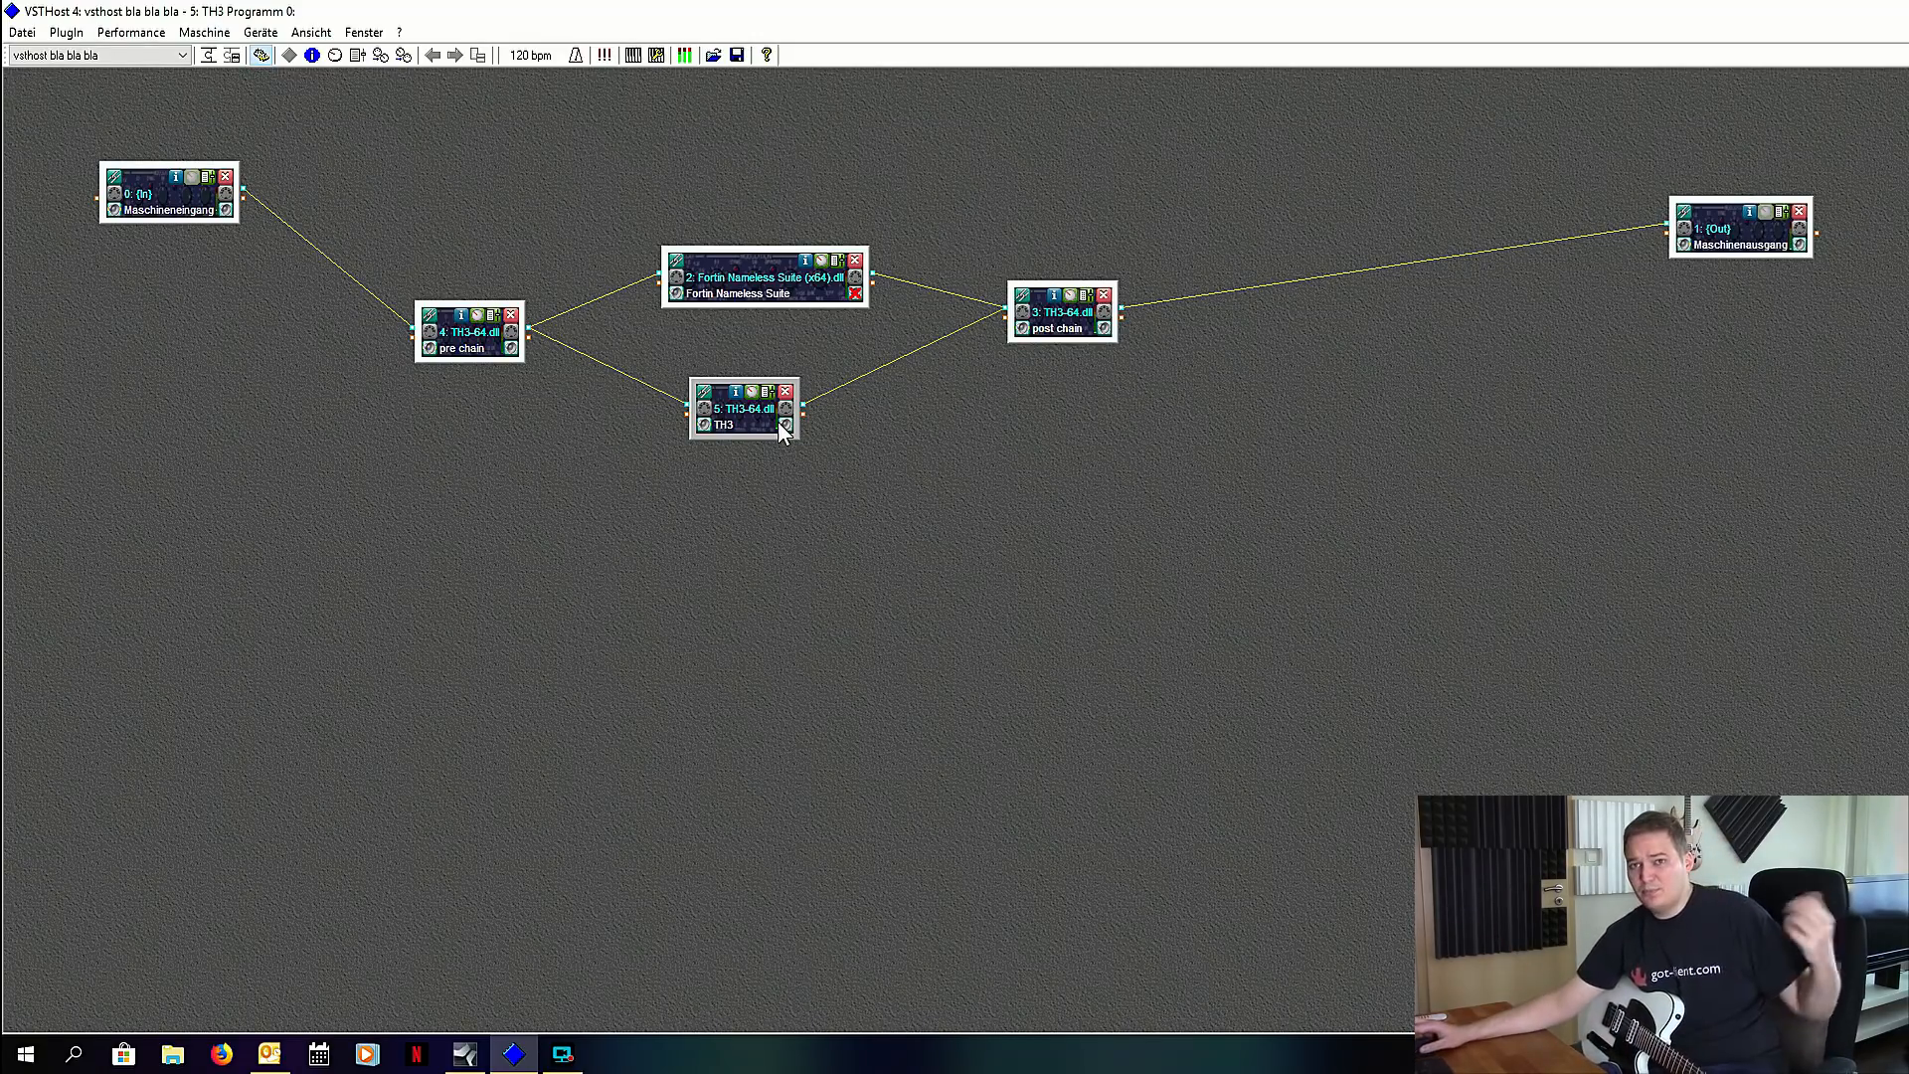
pyautogui.moveTo(489, 346); pyautogui.dragTo(499, 336)
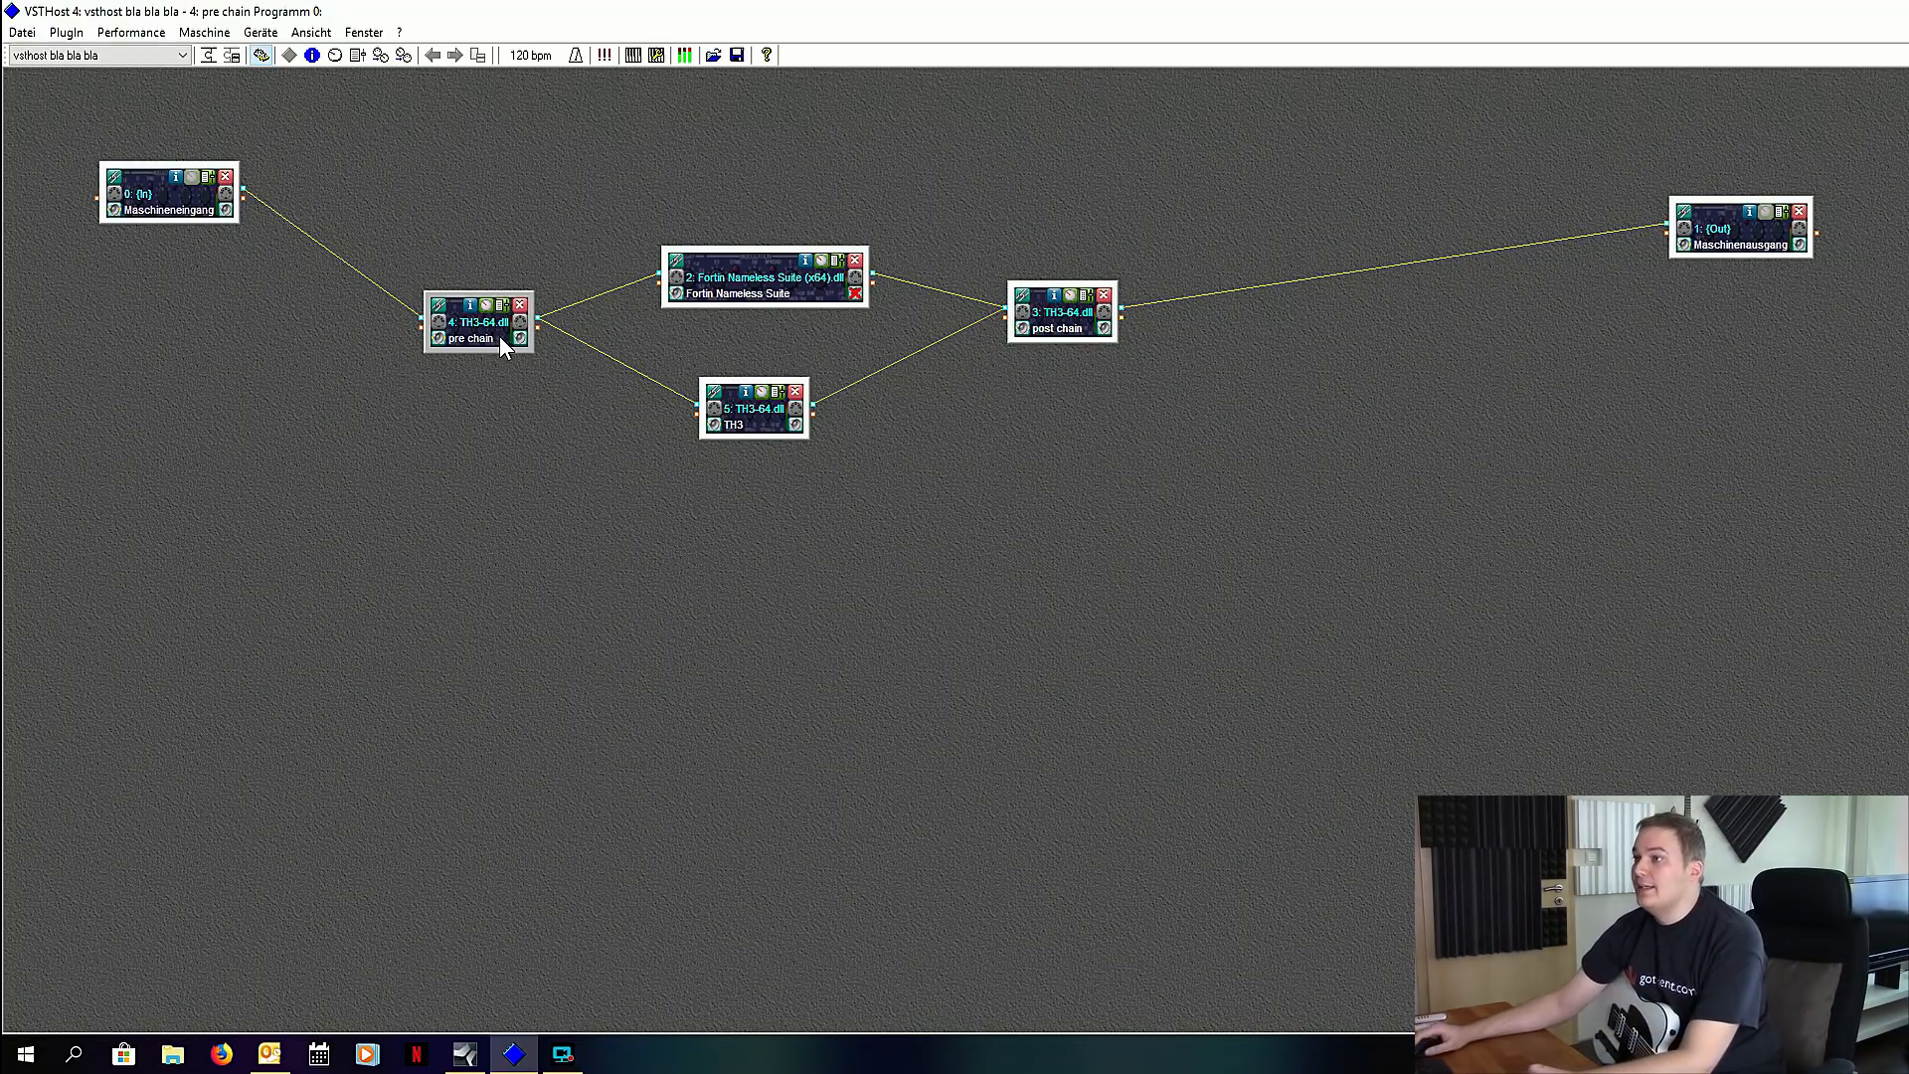
pyautogui.moveTo(499, 336); pyautogui.dragTo(505, 321)
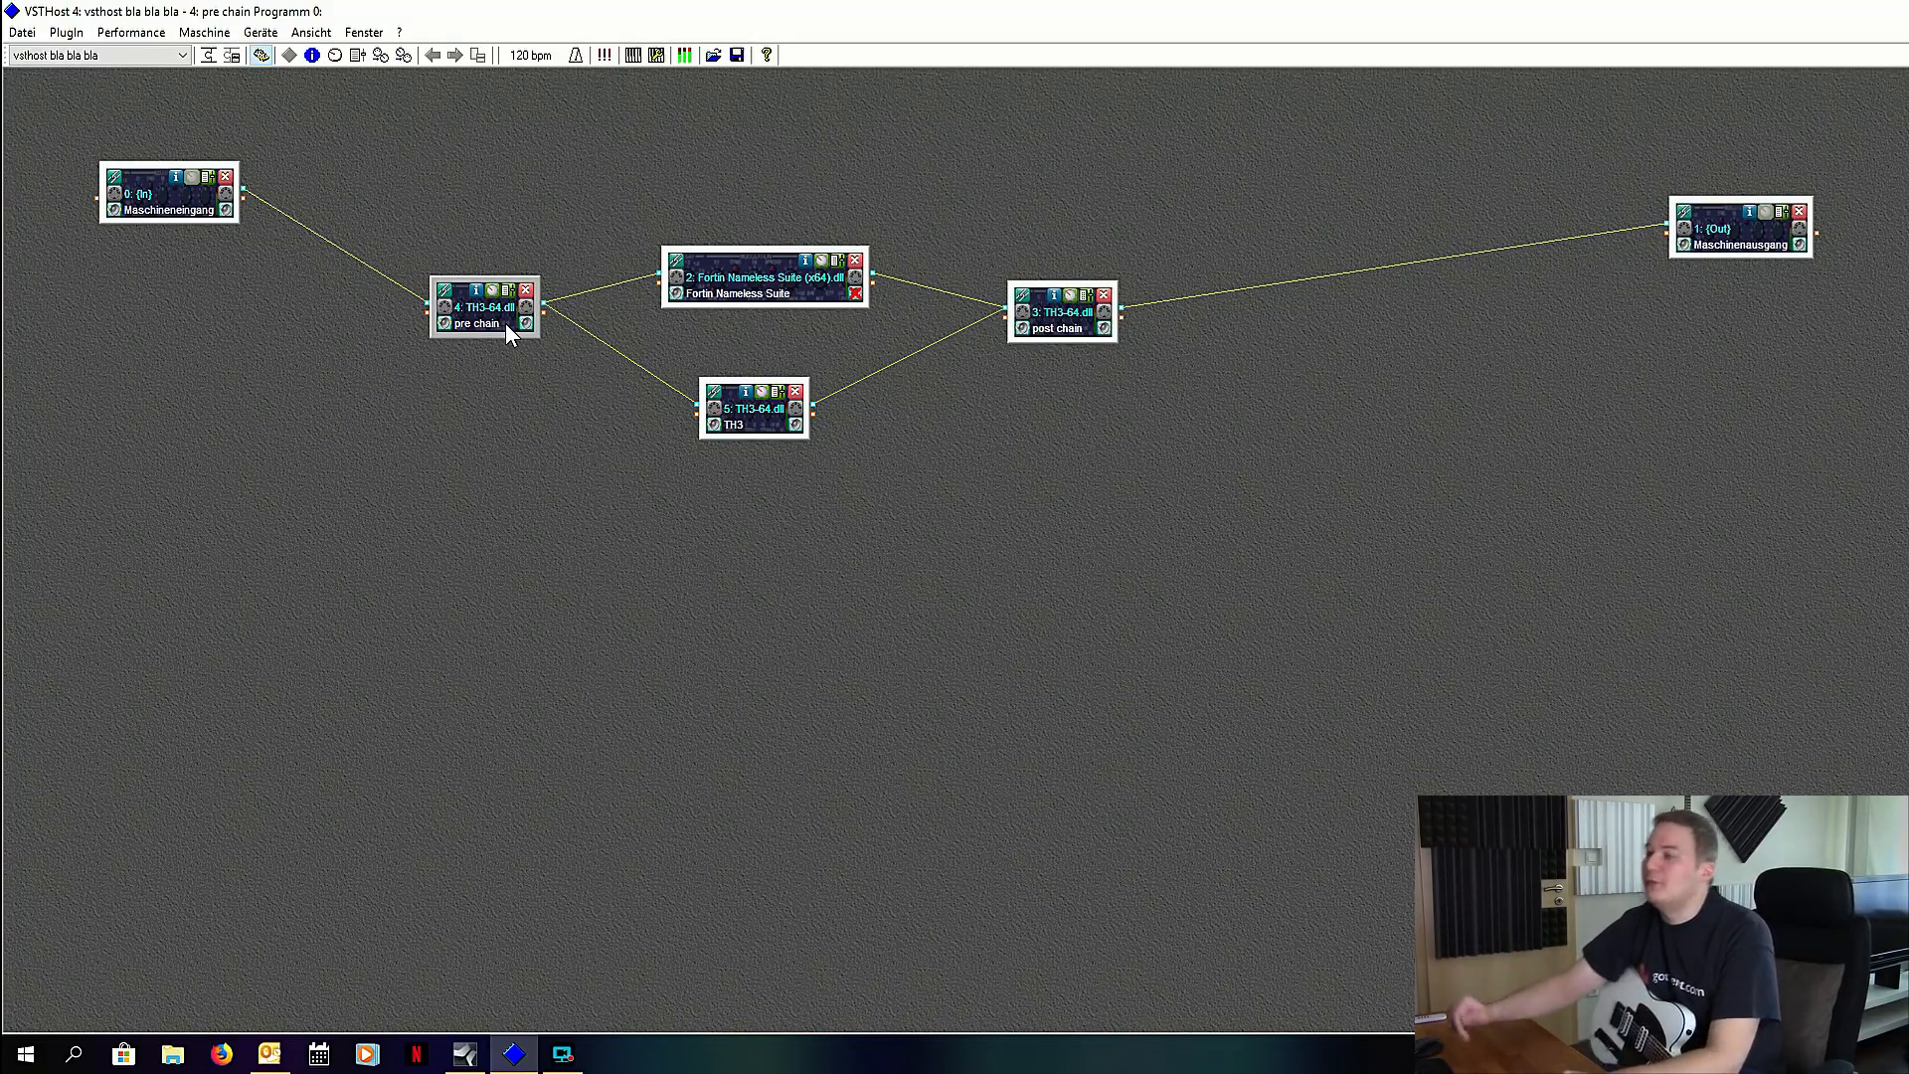
pyautogui.click(508, 326)
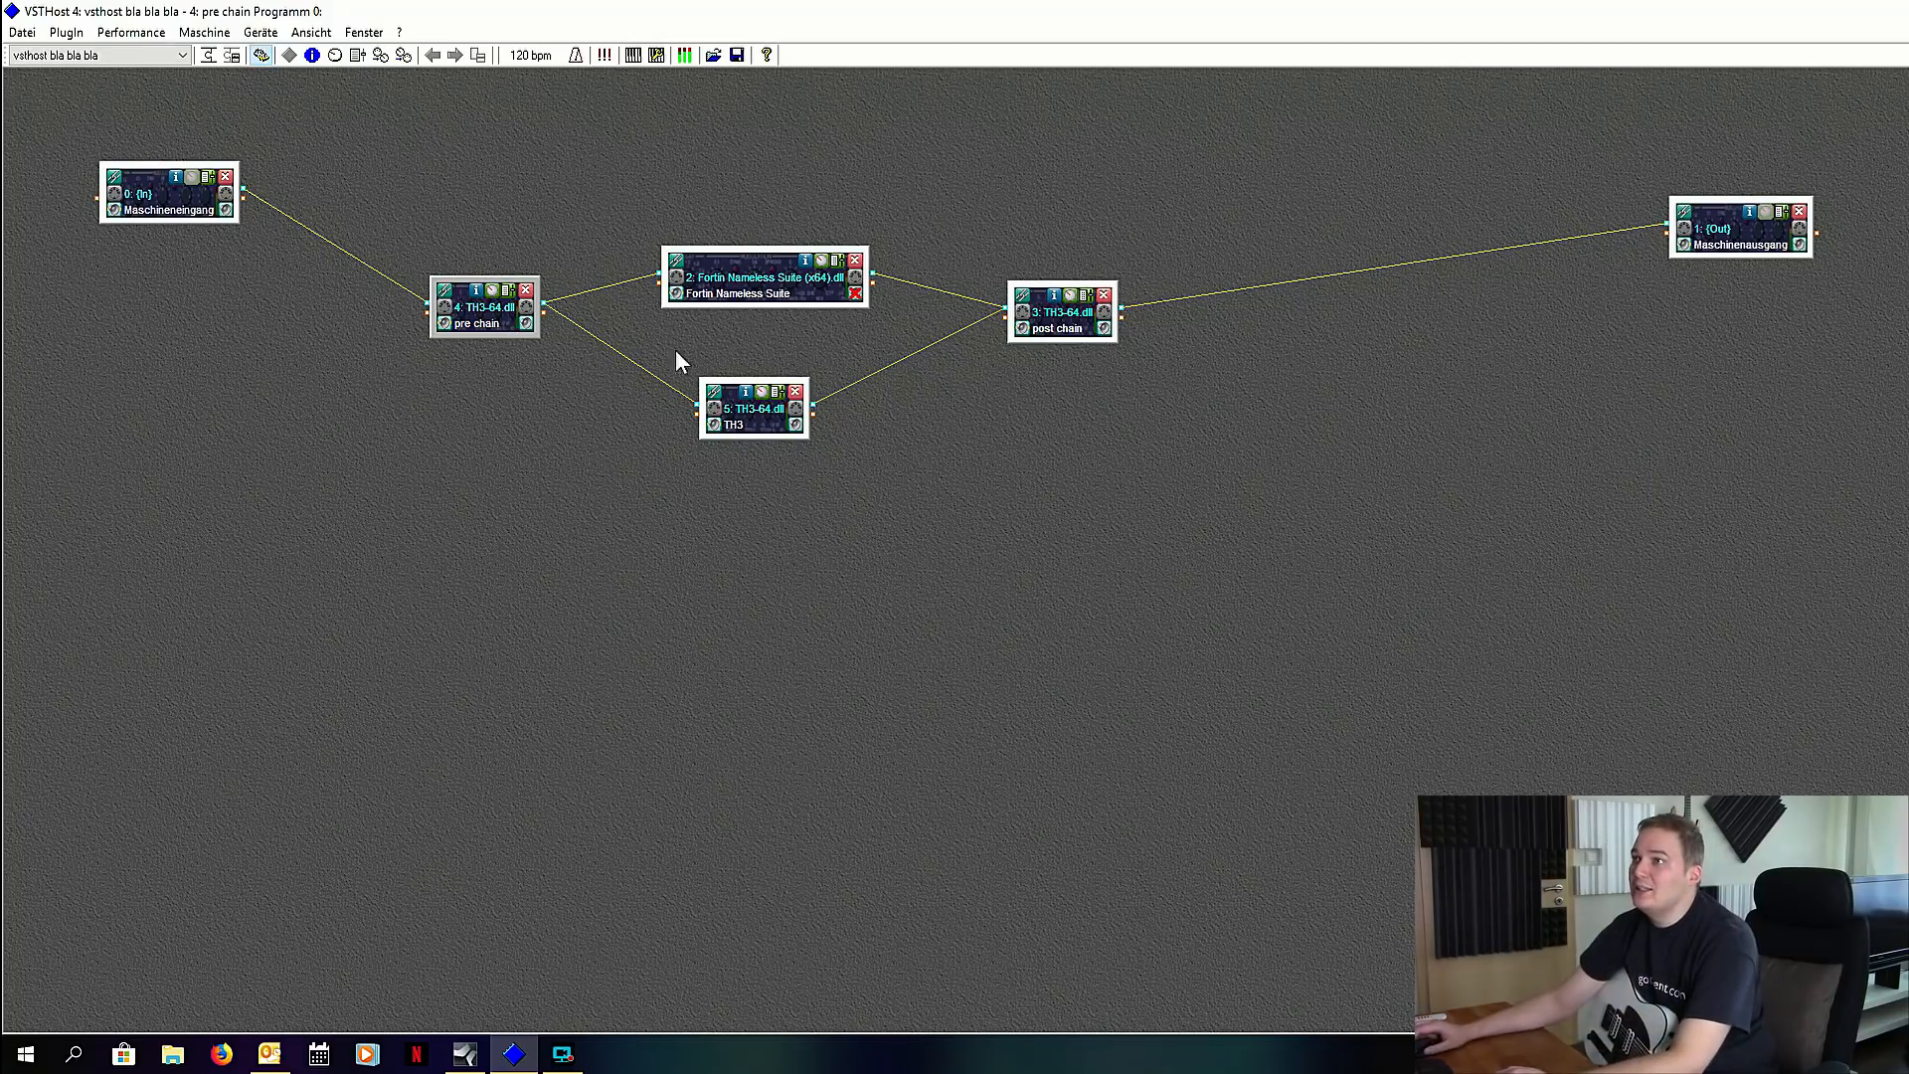
# Step: Save the current performance and nudge the pre chain module slightly upward
pyautogui.click(131, 30)
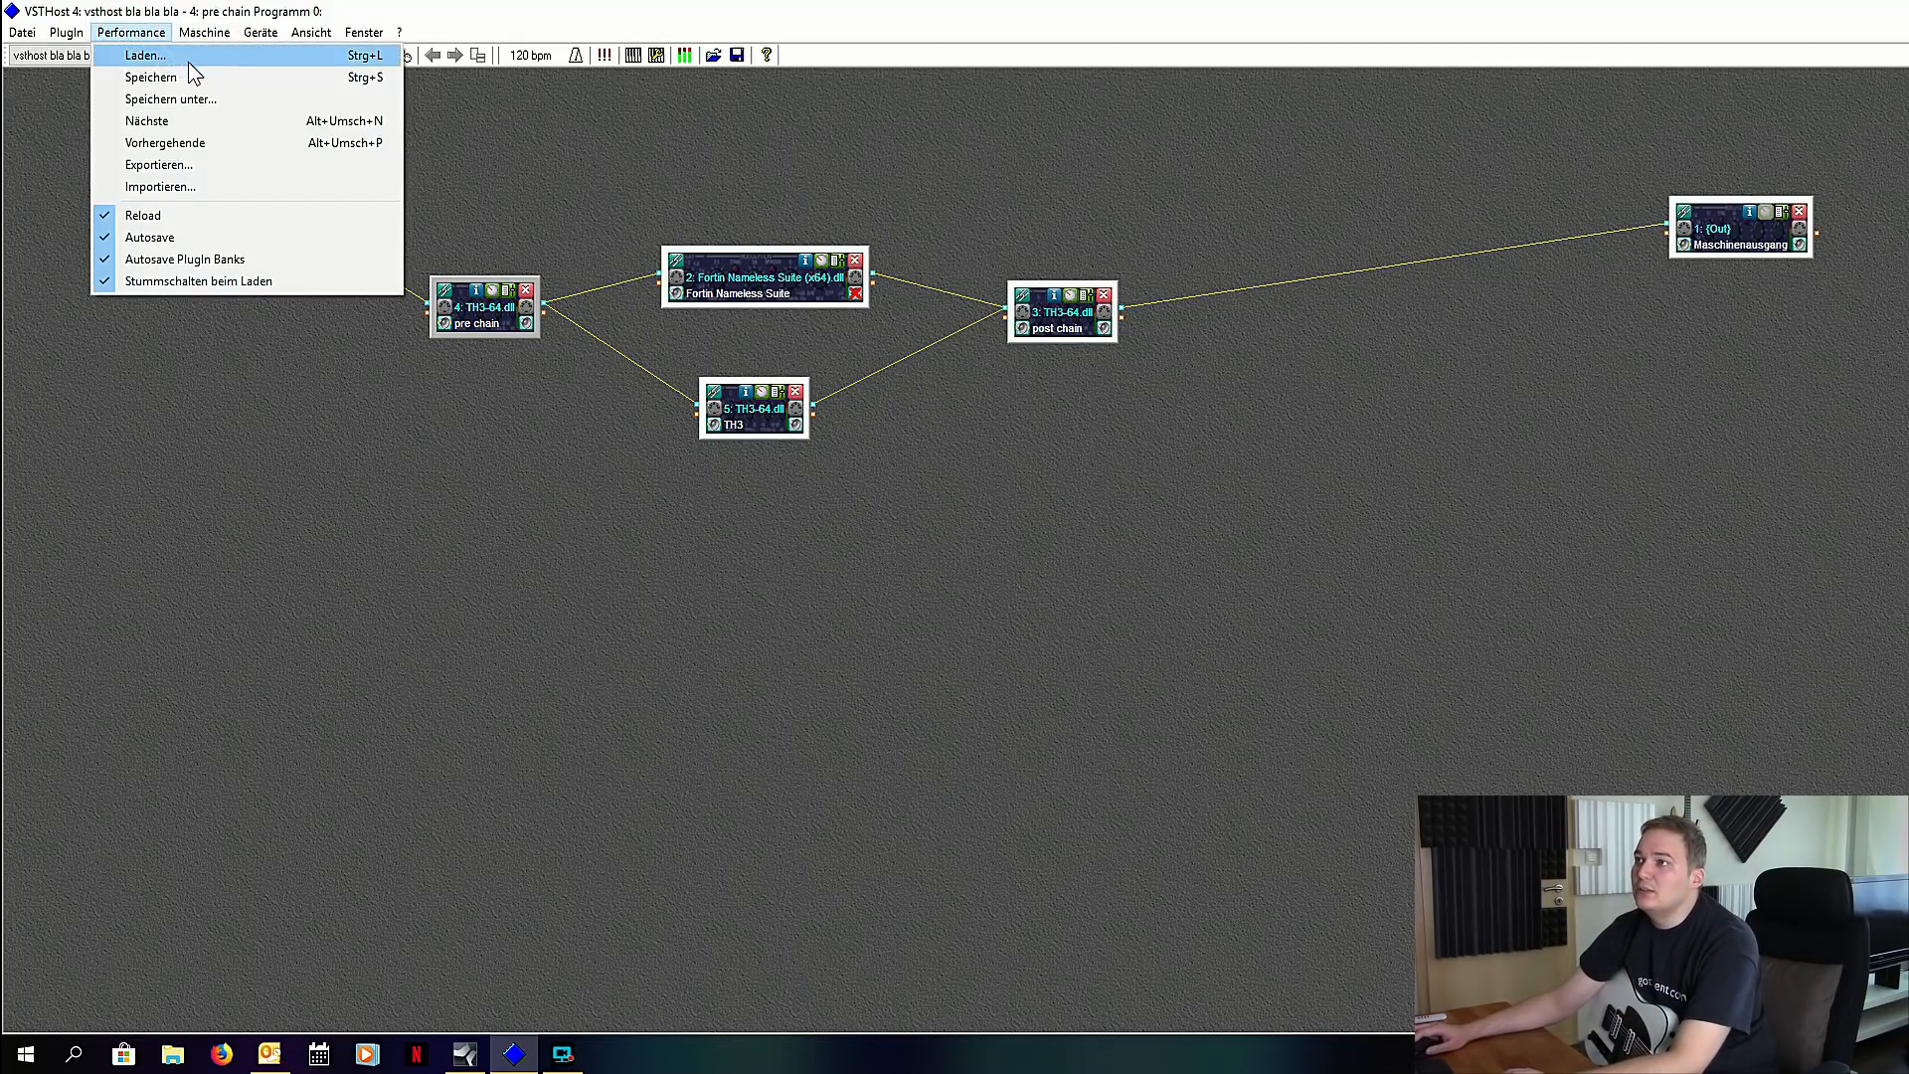
pyautogui.click(217, 75)
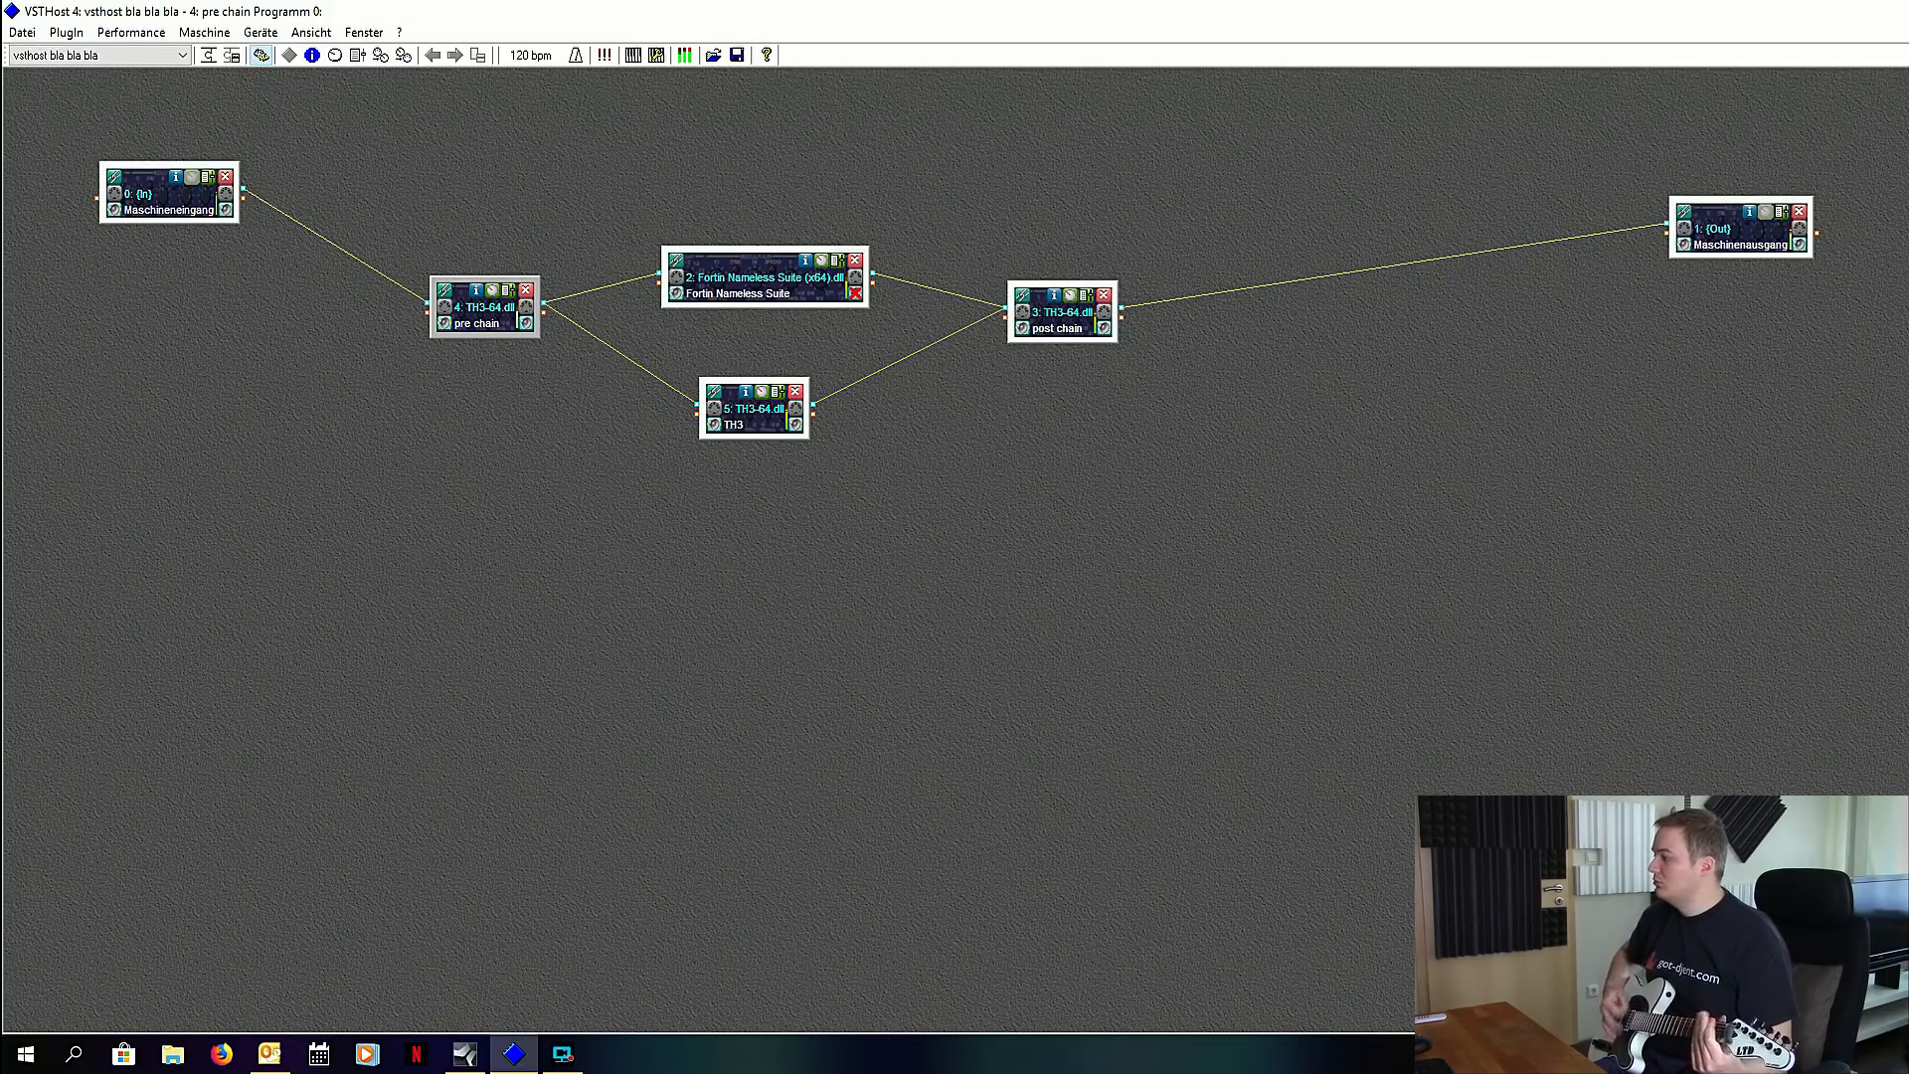
pyautogui.moveTo(506, 321); pyautogui.dragTo(501, 313)
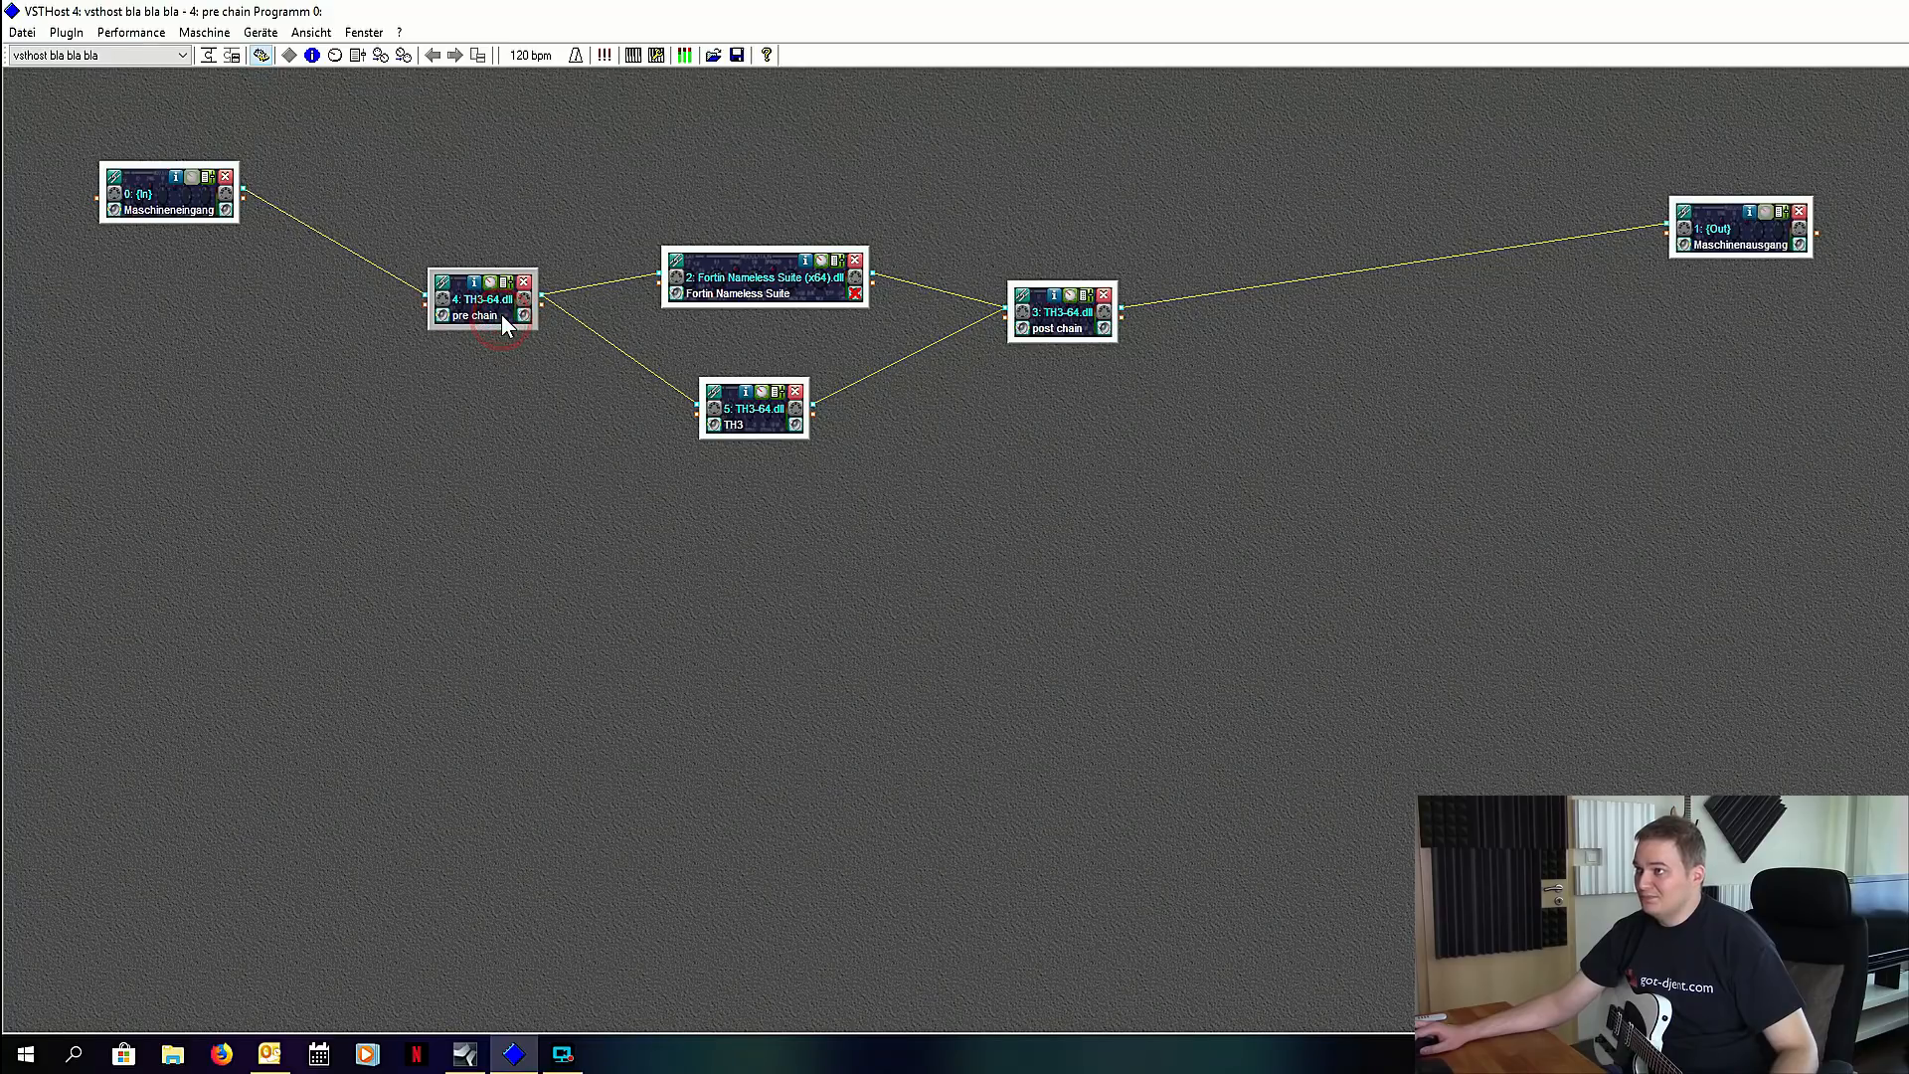